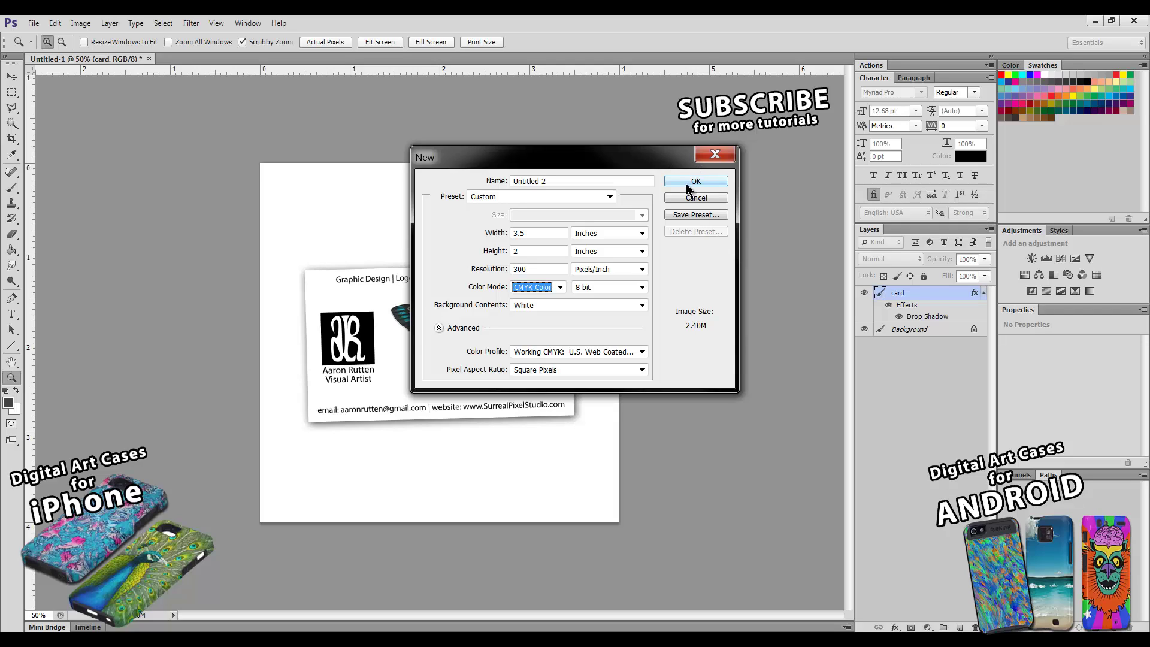
# - Name the new 3.5 × 2 in, 300 ppi CMYK document 'card' and create it
pyautogui.click(552, 183)
pyautogui.write('card')
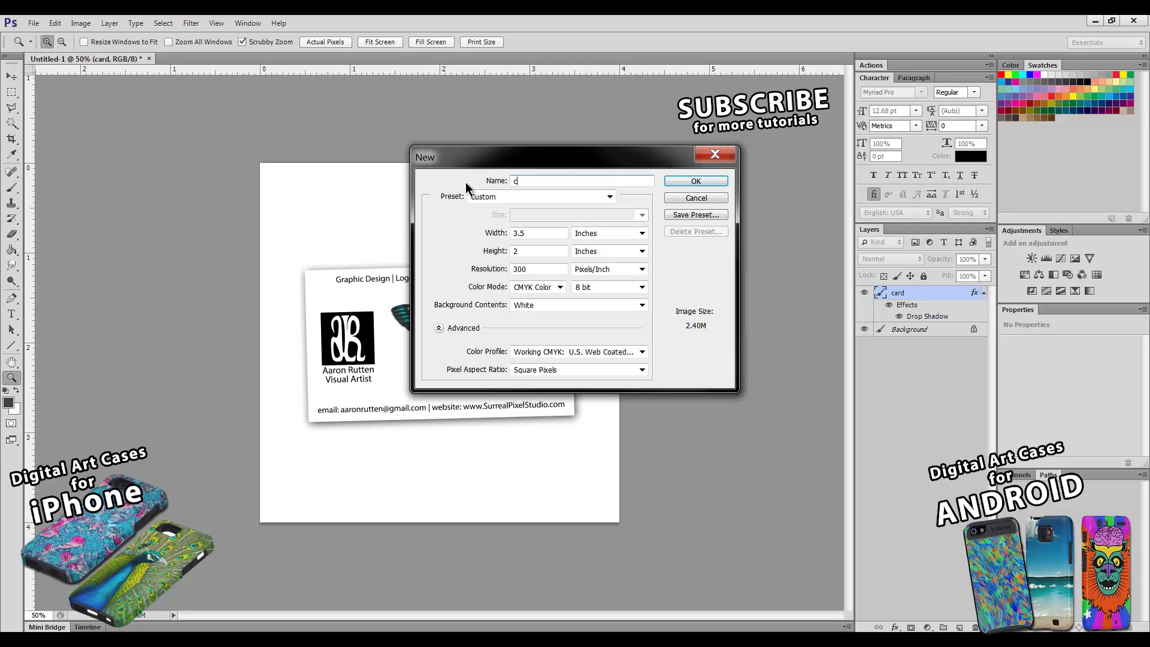
pyautogui.click(710, 181)
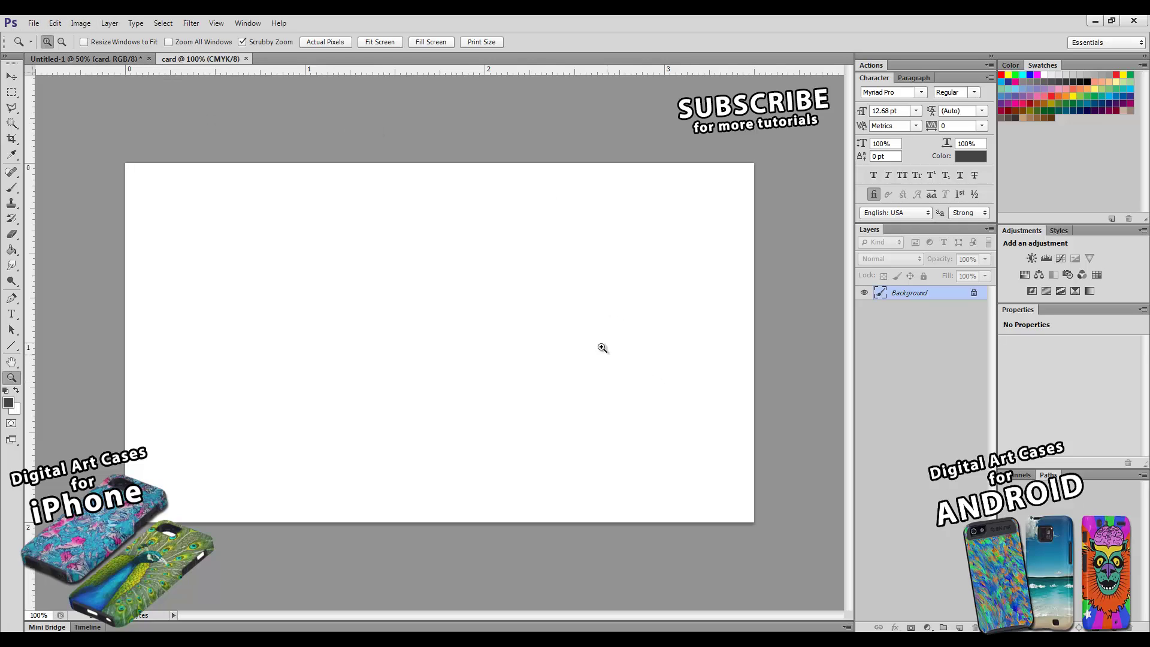
pyautogui.press('space')
pyautogui.click(253, 25)
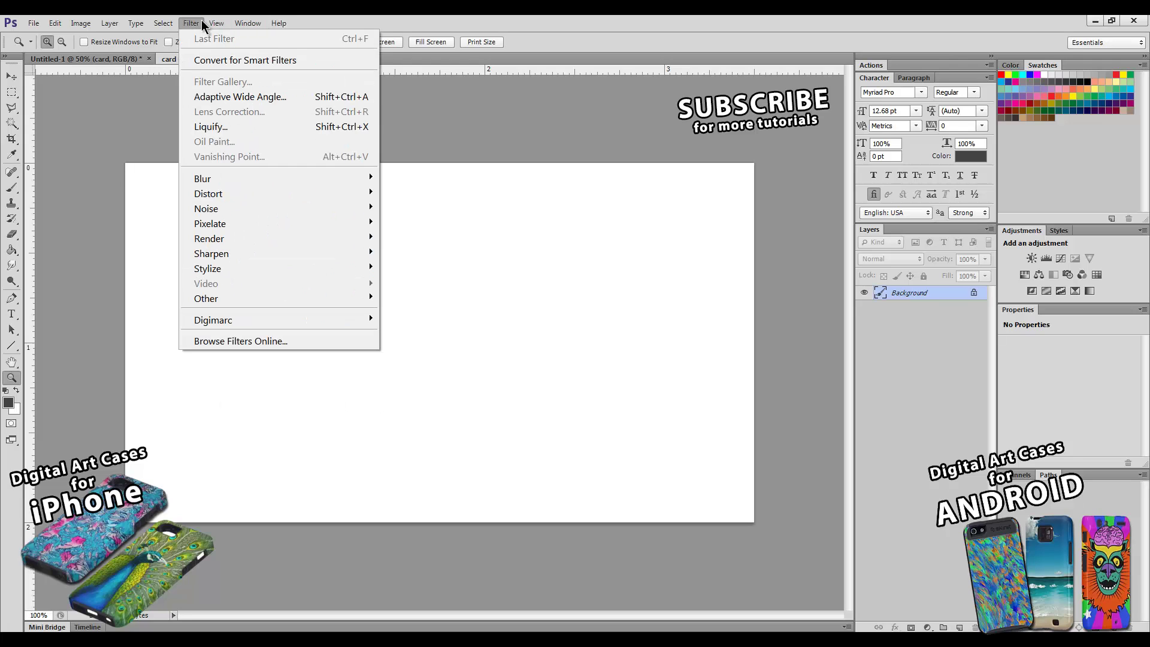
pyautogui.moveTo(220, 27)
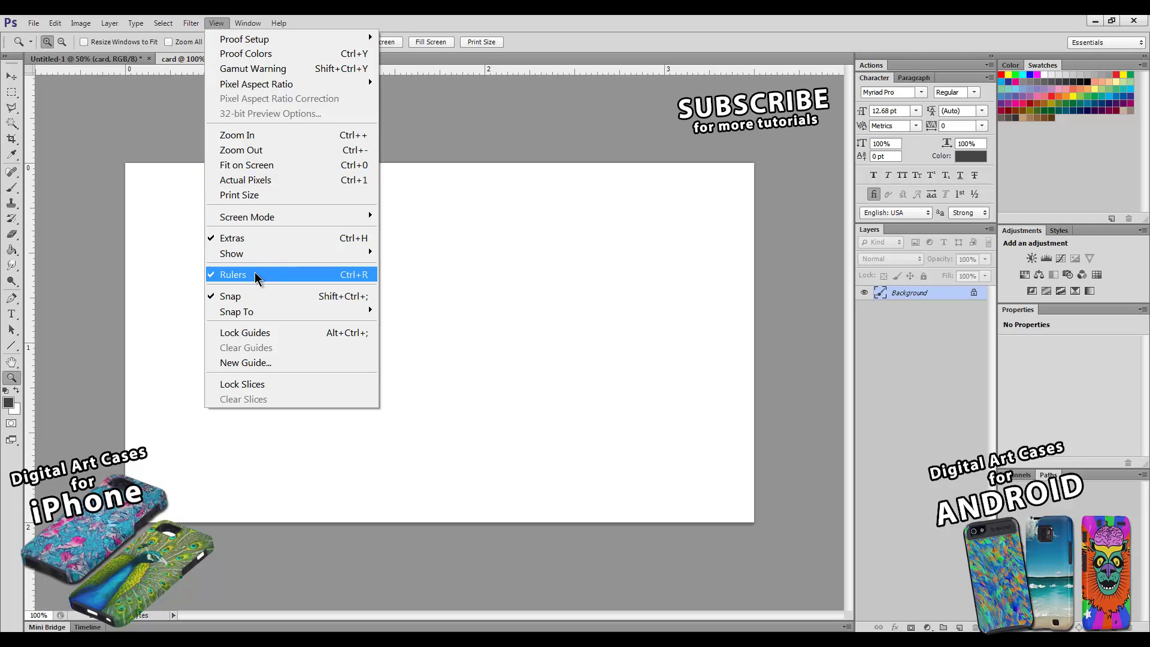
pyautogui.click(487, 103)
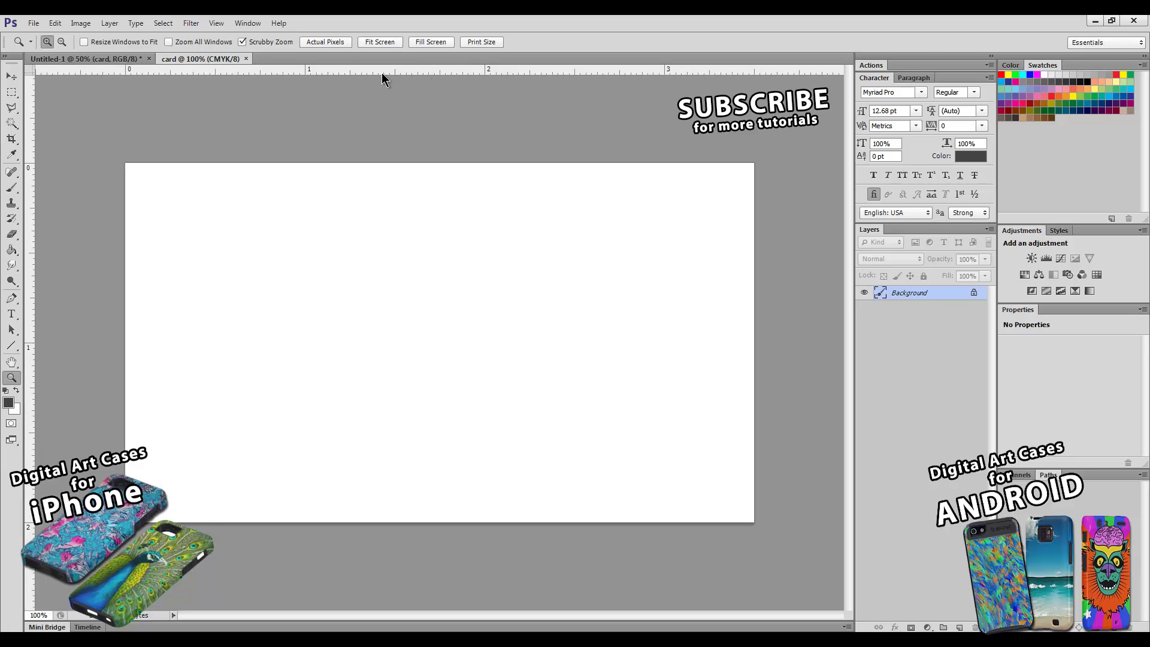
# - Place a horizontal guide along the card's top edge
pyautogui.click(11, 76)
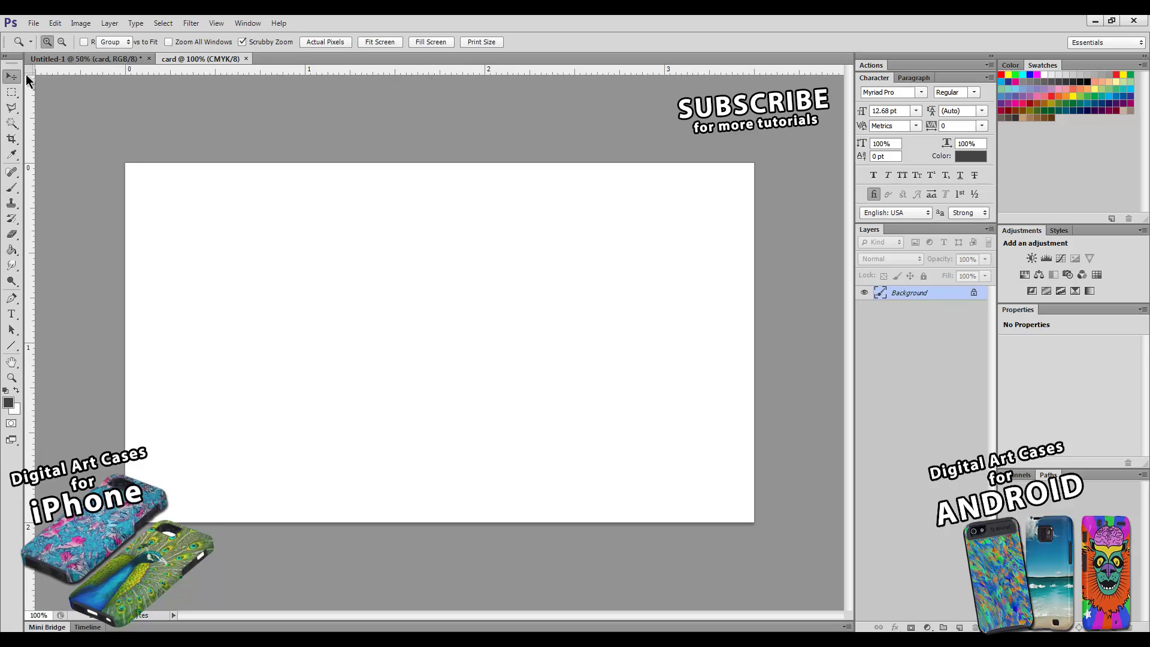
pyautogui.doubleClick(174, 72)
pyautogui.press('Return')
pyautogui.moveTo(668, 74); pyautogui.dragTo(668, 210)
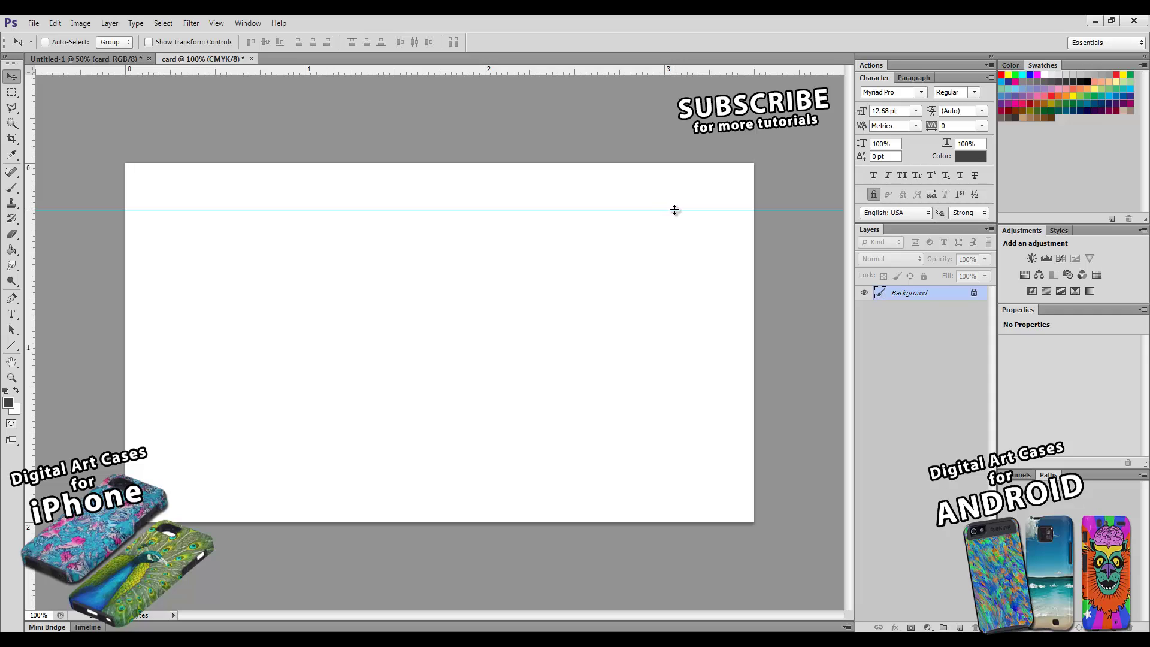
pyautogui.moveTo(675, 210); pyautogui.dragTo(678, 188)
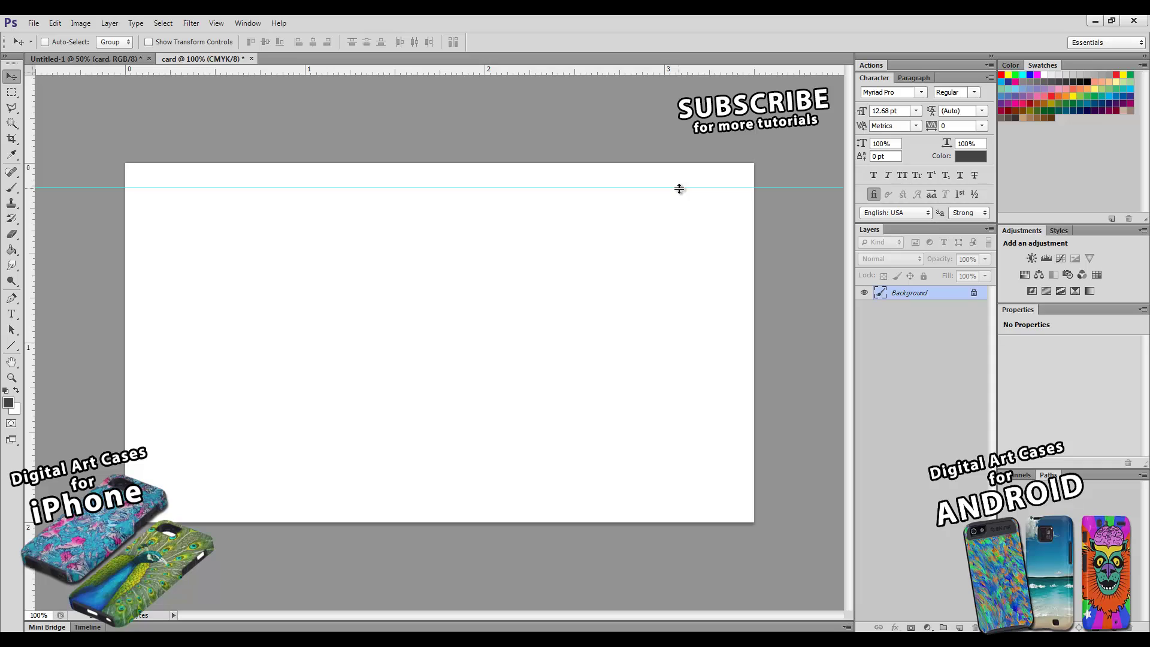
pyautogui.moveTo(679, 189); pyautogui.dragTo(683, 164)
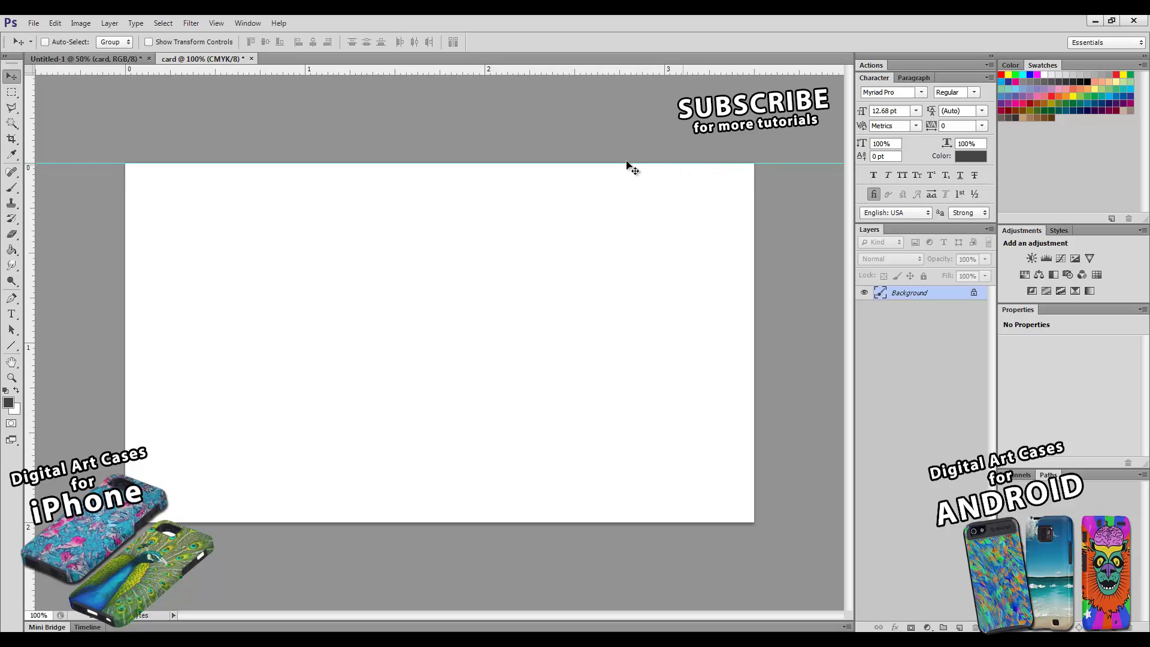
pyautogui.click(248, 24)
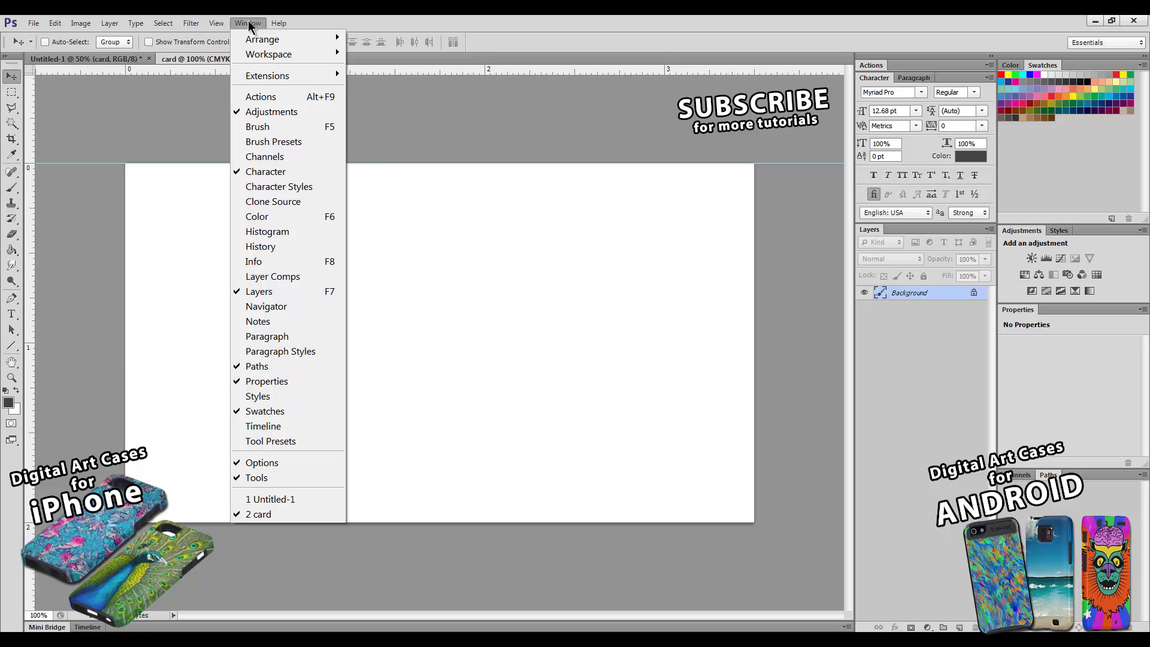
# - Add guides along the card's bottom, left and right edges
pyautogui.moveTo(217, 23)
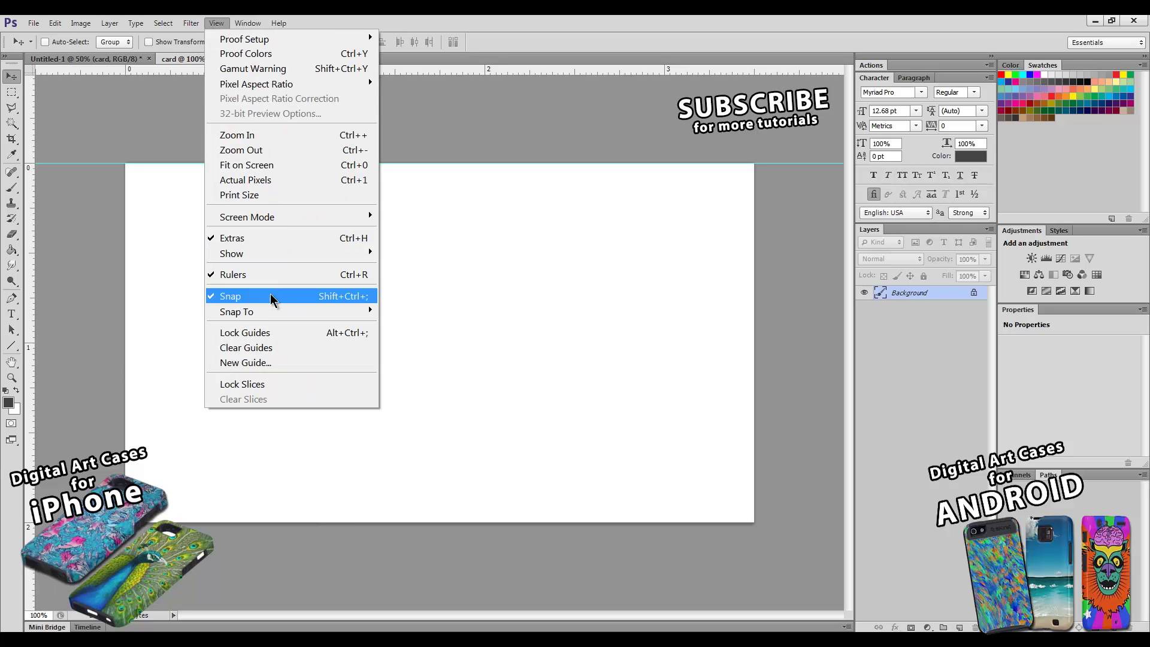
pyautogui.moveTo(254, 317)
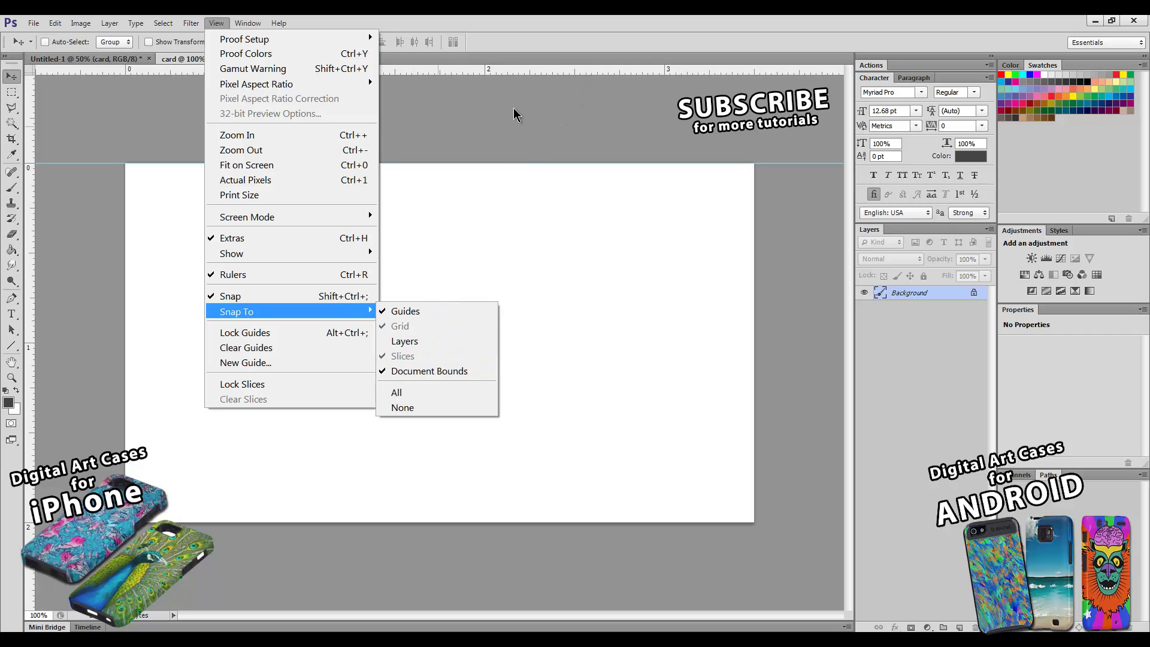
pyautogui.click(546, 76)
pyautogui.moveTo(552, 74); pyautogui.dragTo(514, 527)
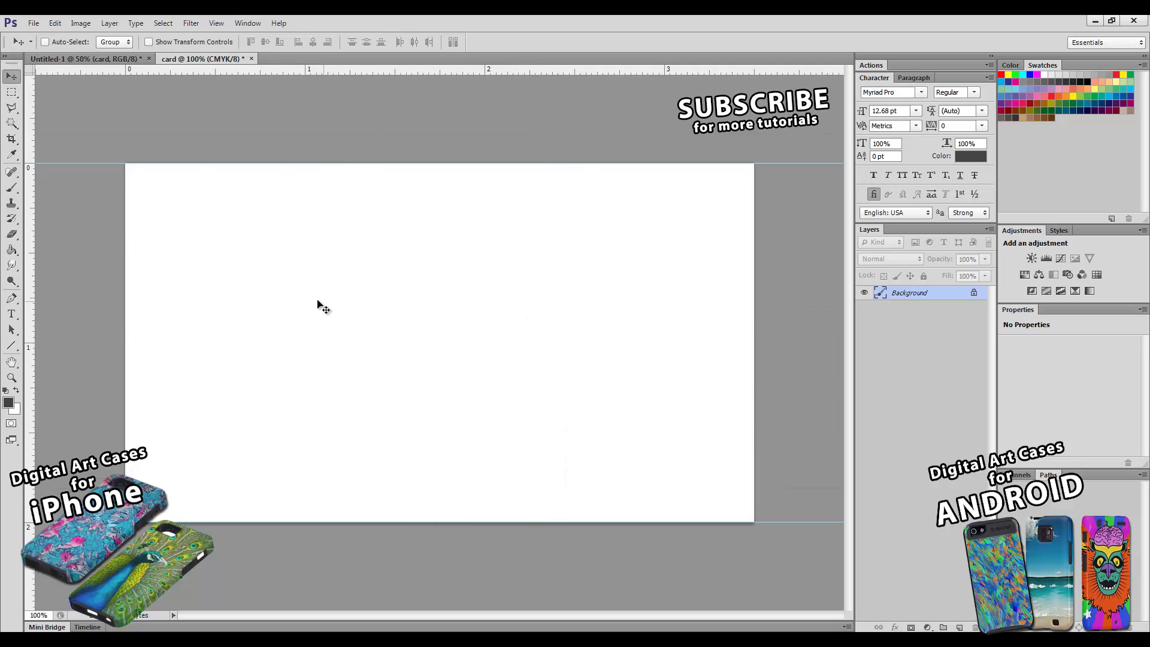
pyautogui.moveTo(26, 220); pyautogui.dragTo(125, 213)
pyautogui.moveTo(30, 221); pyautogui.dragTo(754, 198)
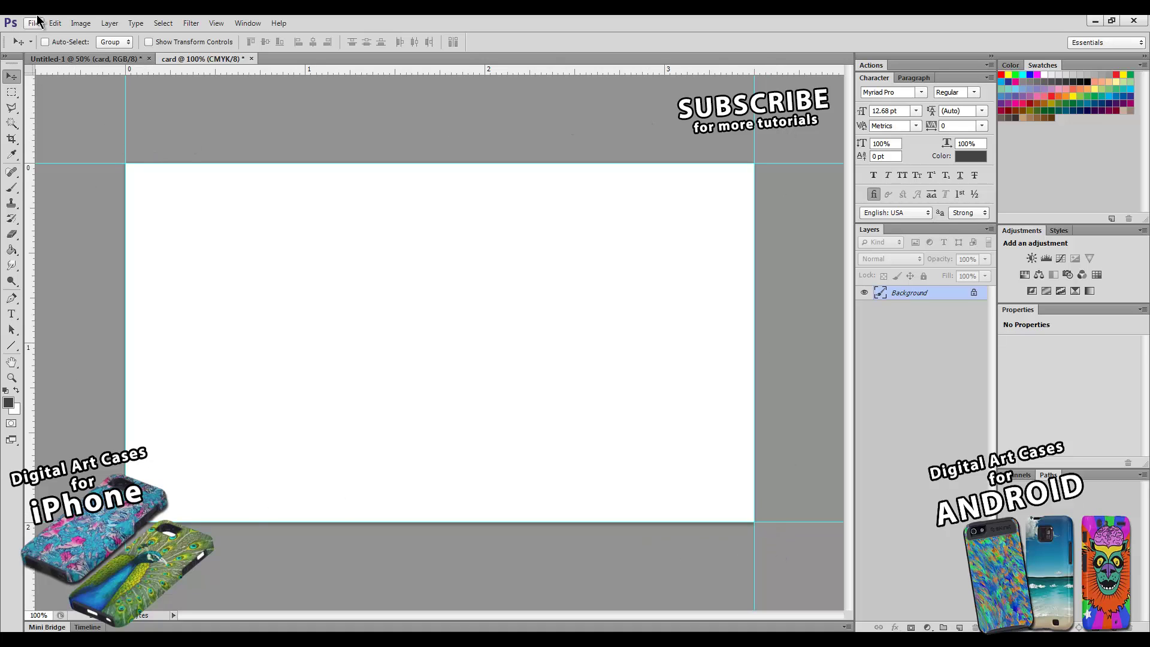
# - Enlarge the canvas to 3.75 × 2.25 inches to add bleed around the trim guides
pyautogui.click(78, 19)
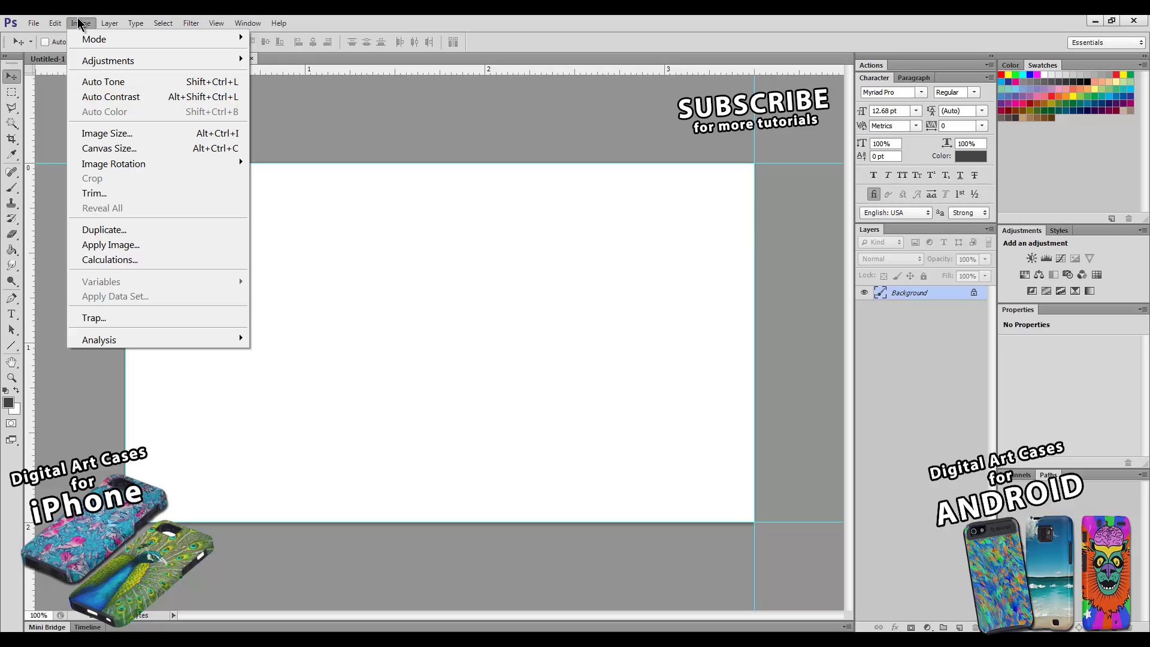
pyautogui.click(102, 150)
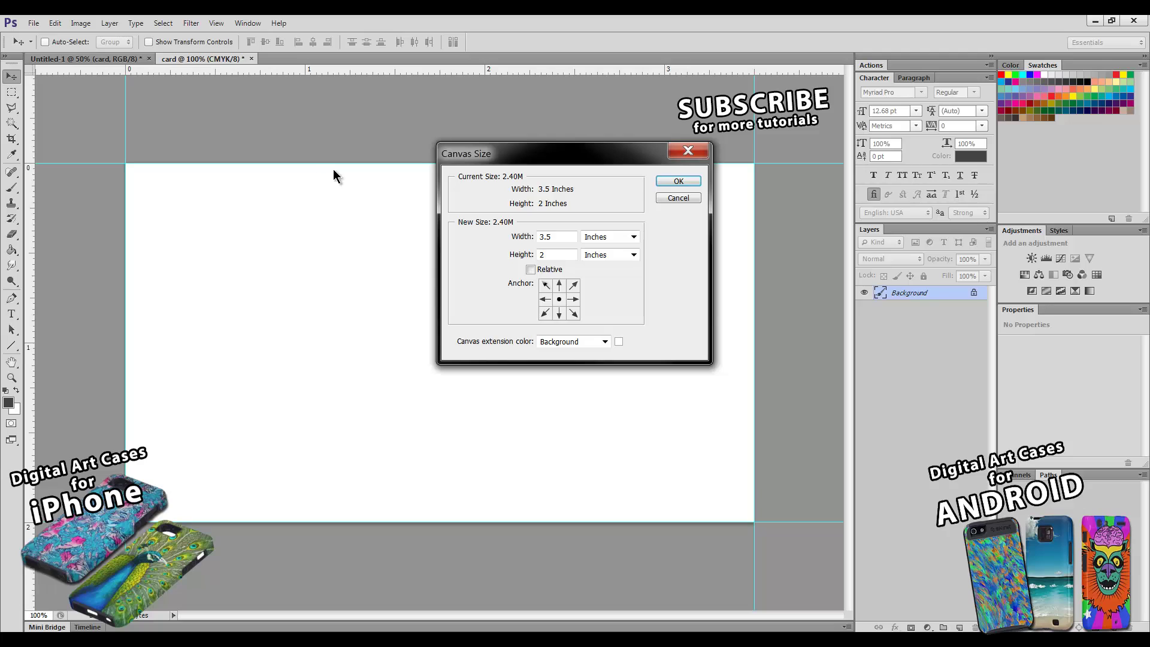
pyautogui.click(560, 238)
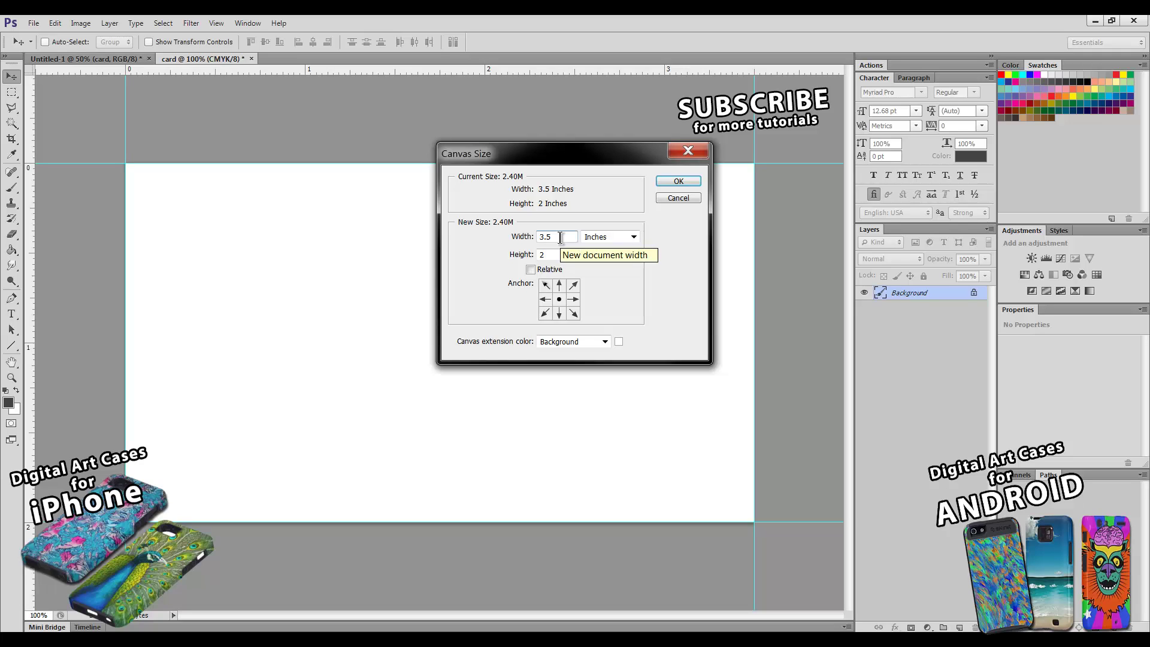
pyautogui.write('7')
pyautogui.click(550, 256)
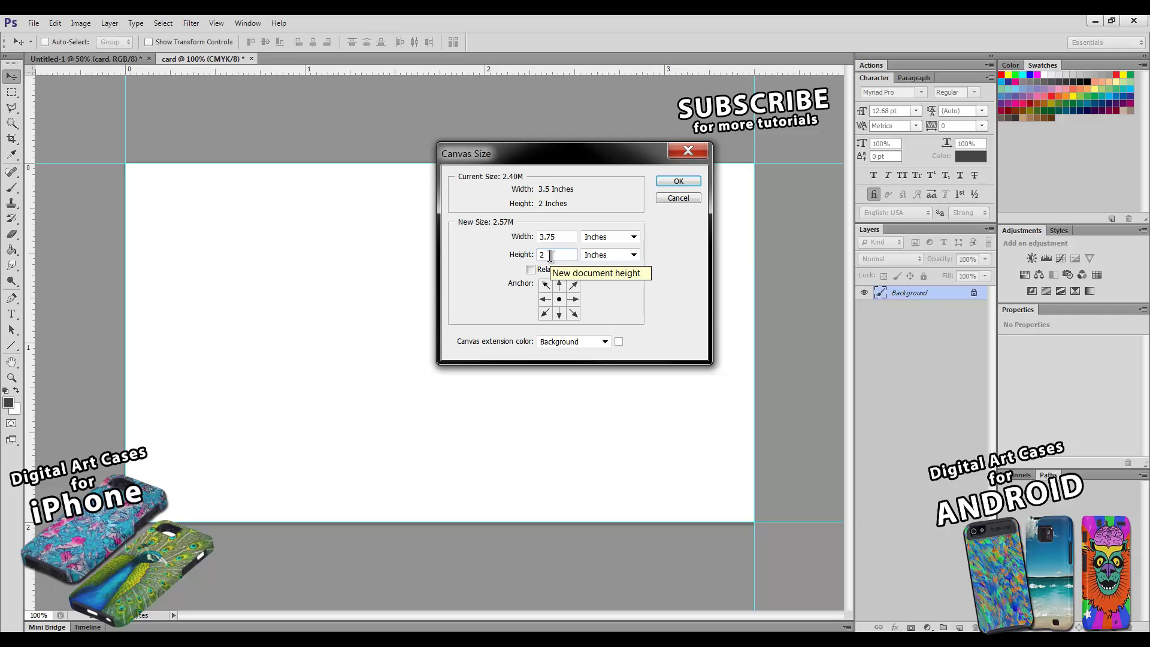
pyautogui.write('.25')
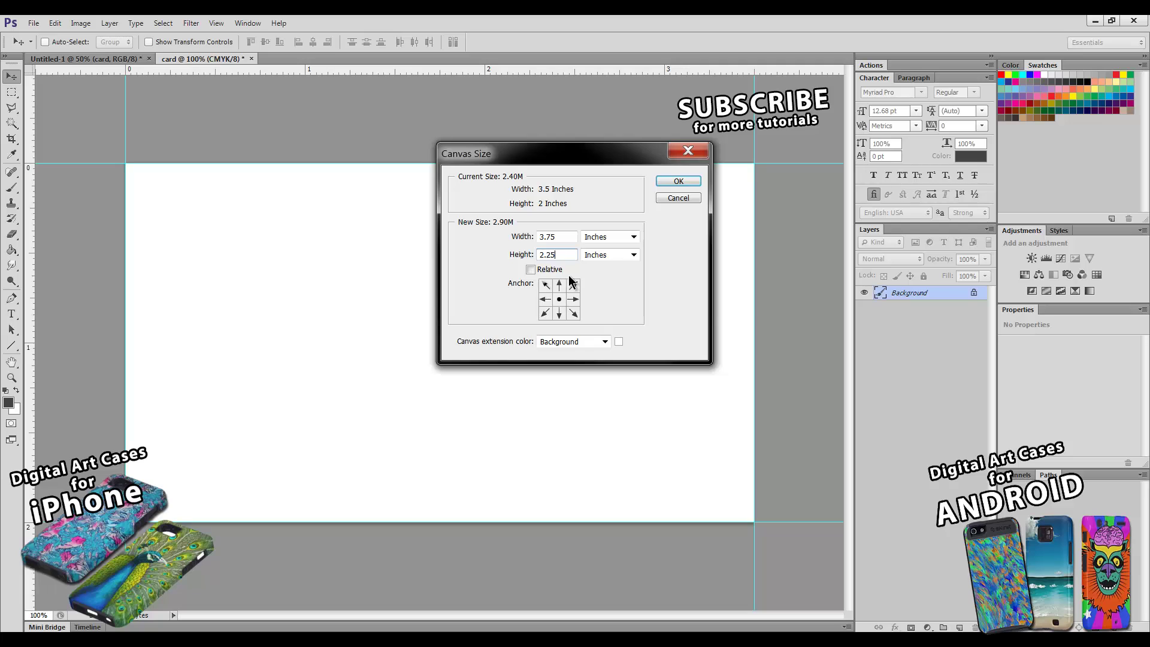
pyautogui.click(677, 183)
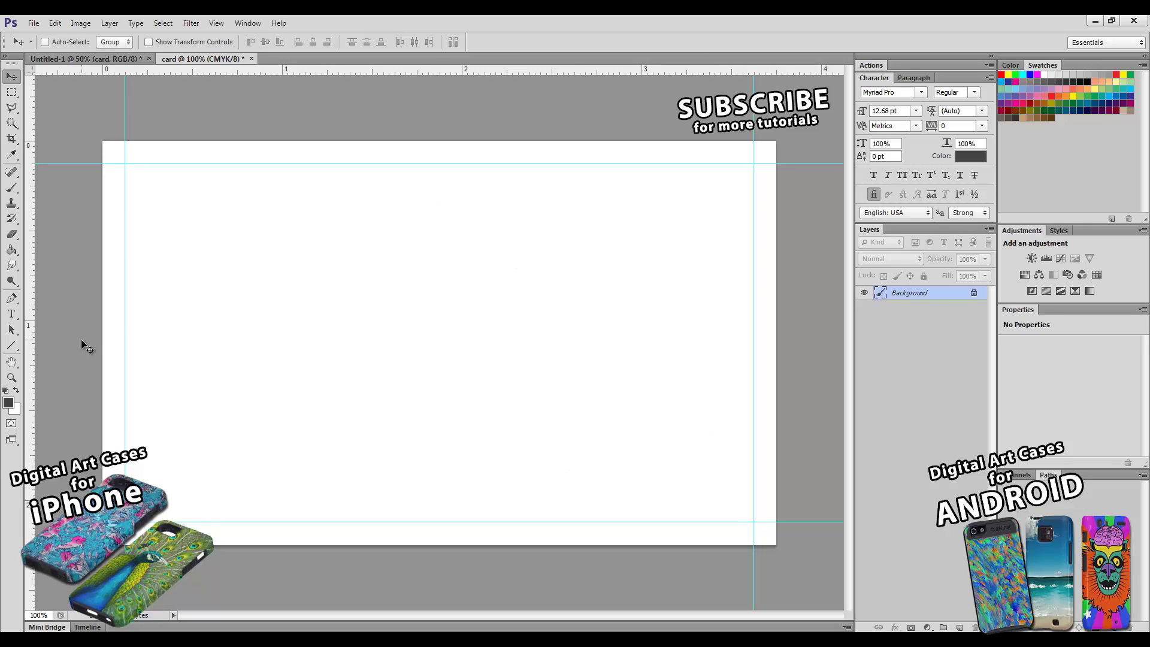
# - Zoom the card view out to 50%, then back in to 66.7%
pyautogui.click(12, 378)
pyautogui.keyDown('alt'); pyautogui.click(465, 346); pyautogui.keyUp('alt')
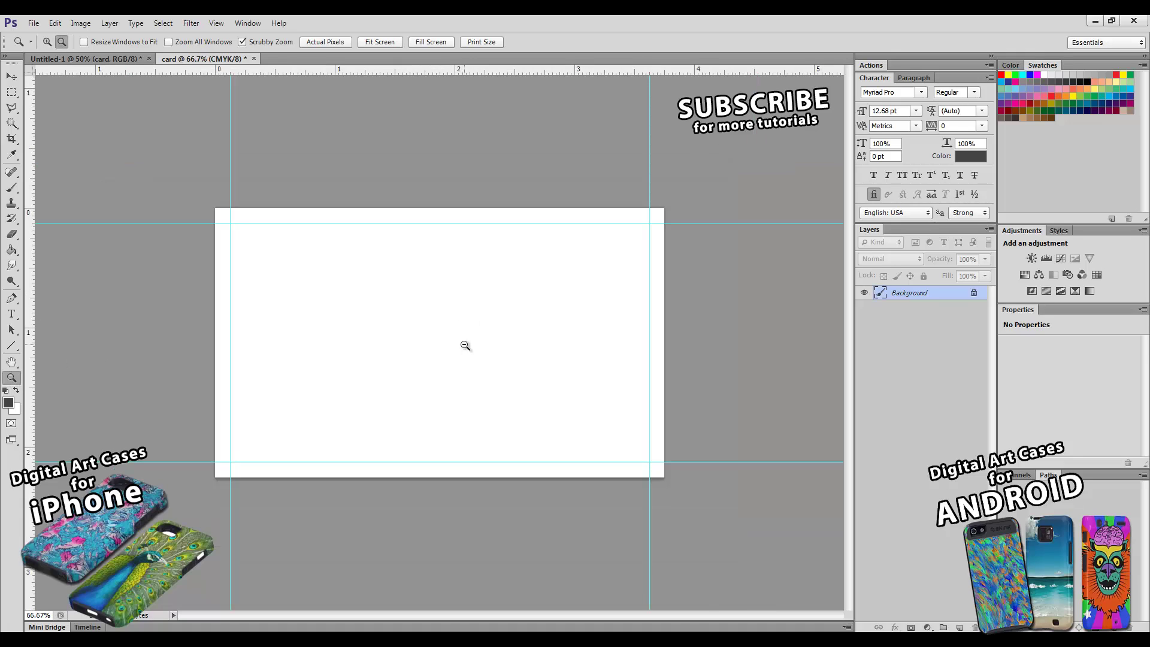
pyautogui.keyDown('alt'); pyautogui.click(454, 329); pyautogui.keyUp('alt')
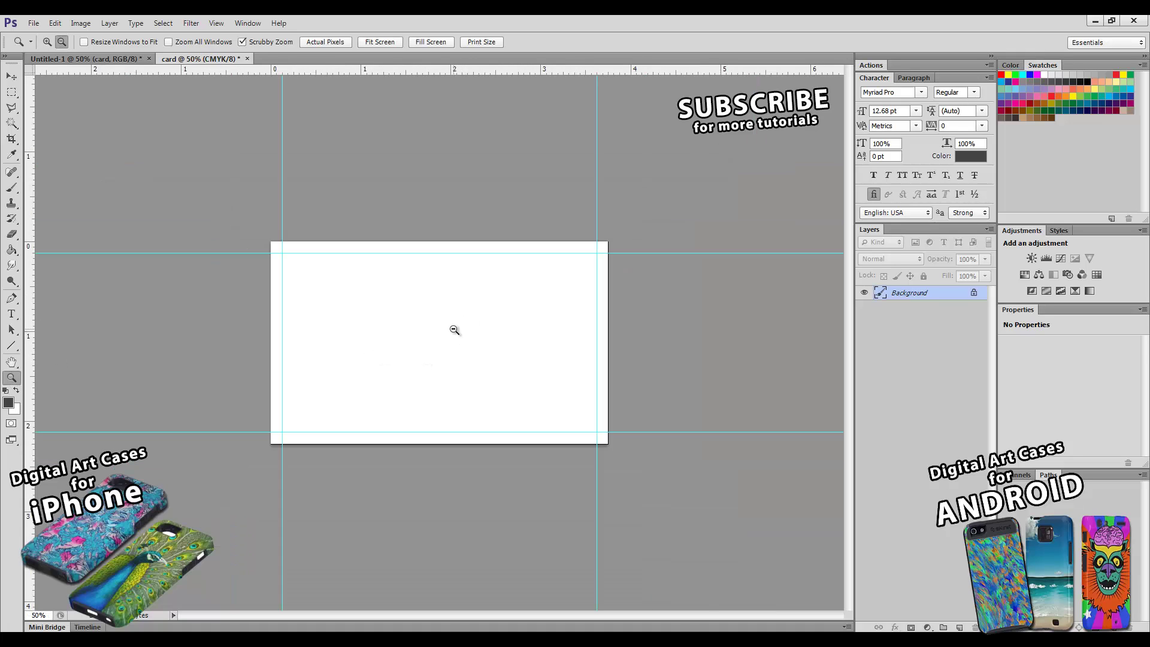
pyautogui.click(448, 330)
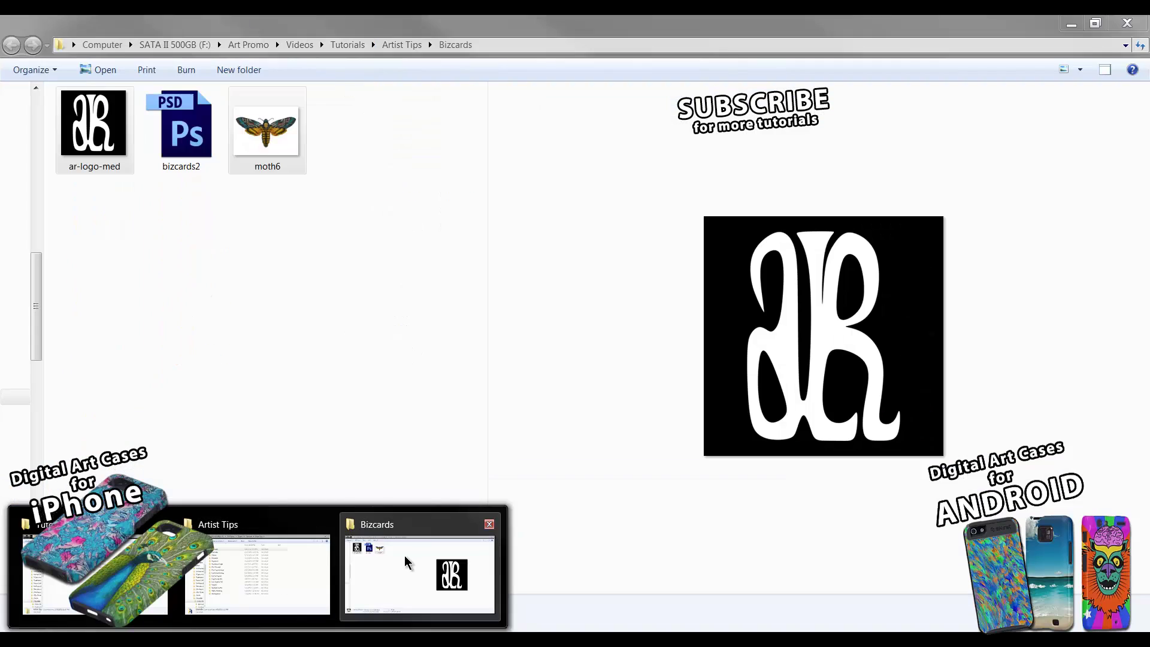
# - Select ar-logo-med and moth6 in the Bizcards folder and drag them into the card document
pyautogui.click(404, 560)
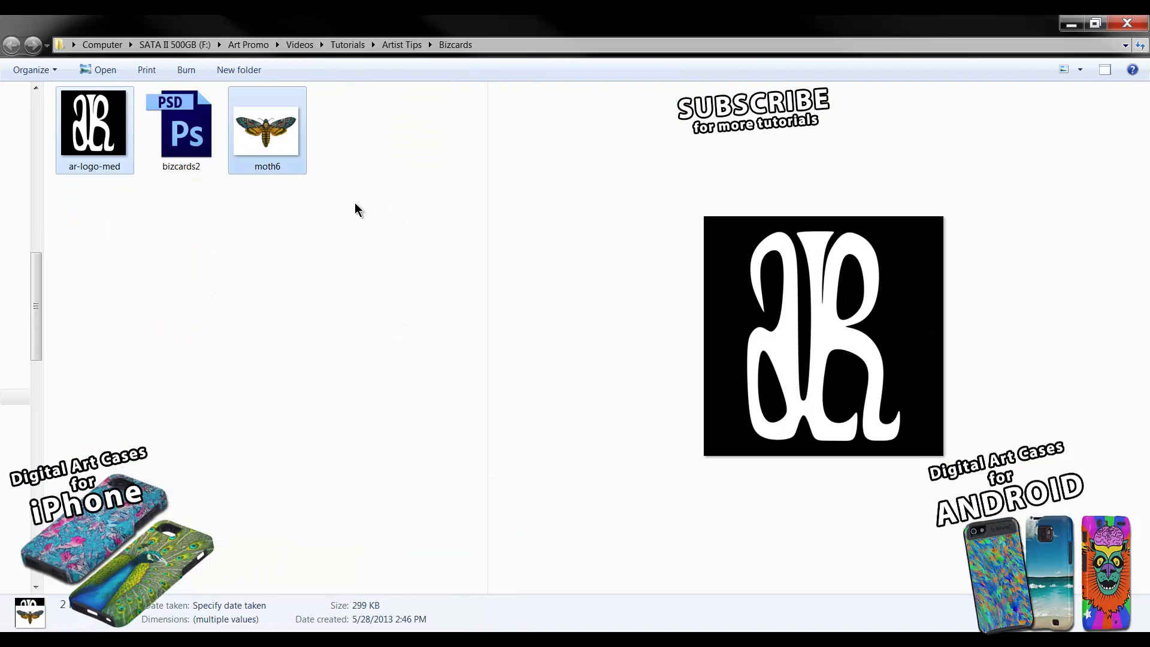
pyautogui.click(113, 149)
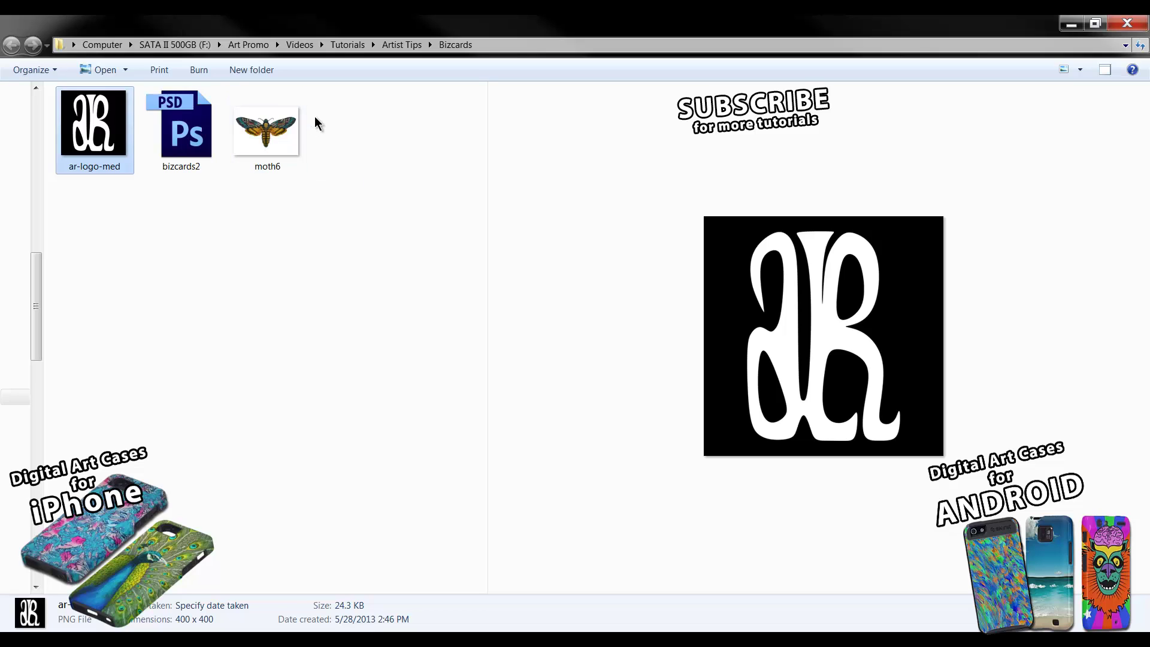
pyautogui.click(267, 123)
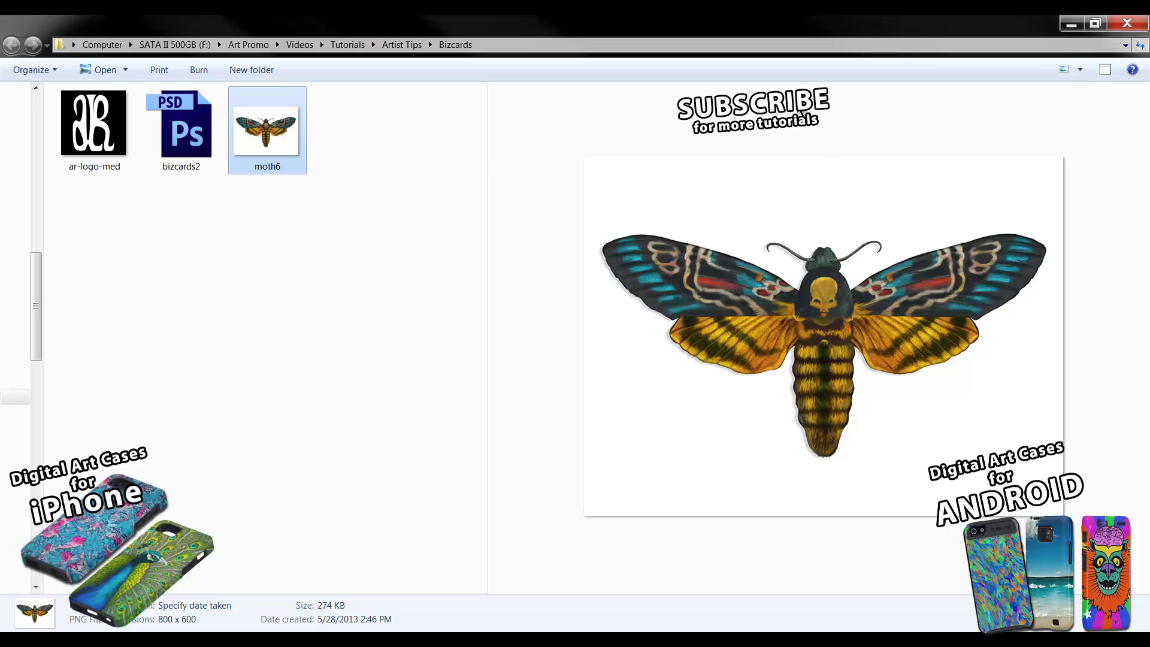
pyautogui.keyDown('shift'); pyautogui.click(97, 137); pyautogui.keyUp('shift')
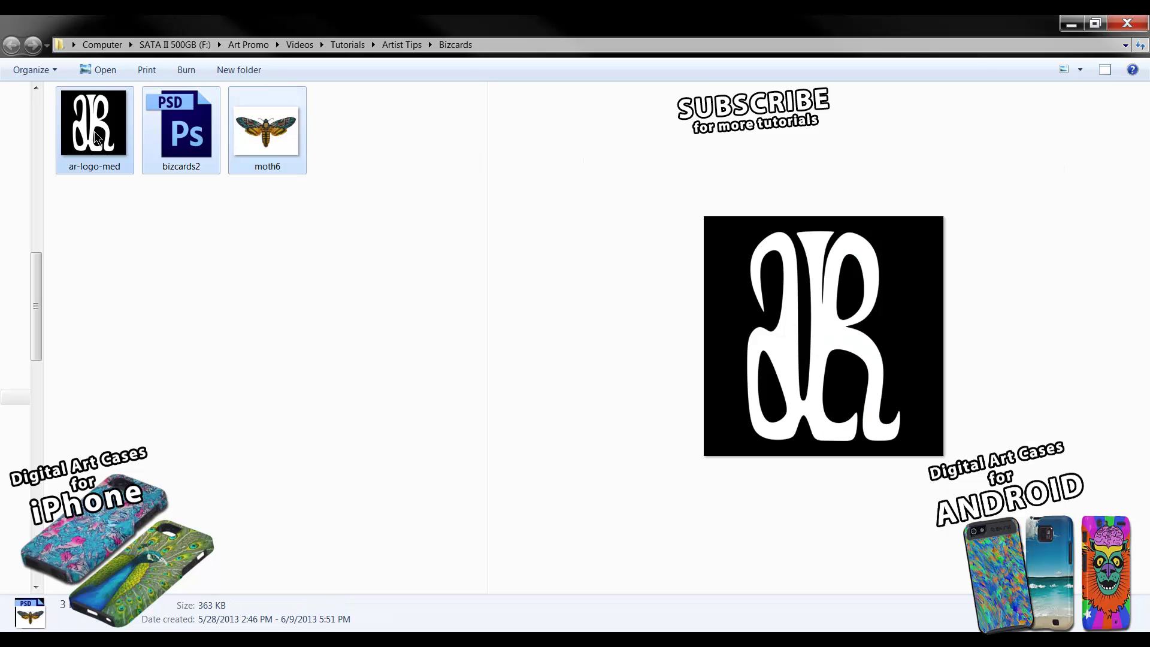
pyautogui.click(267, 129)
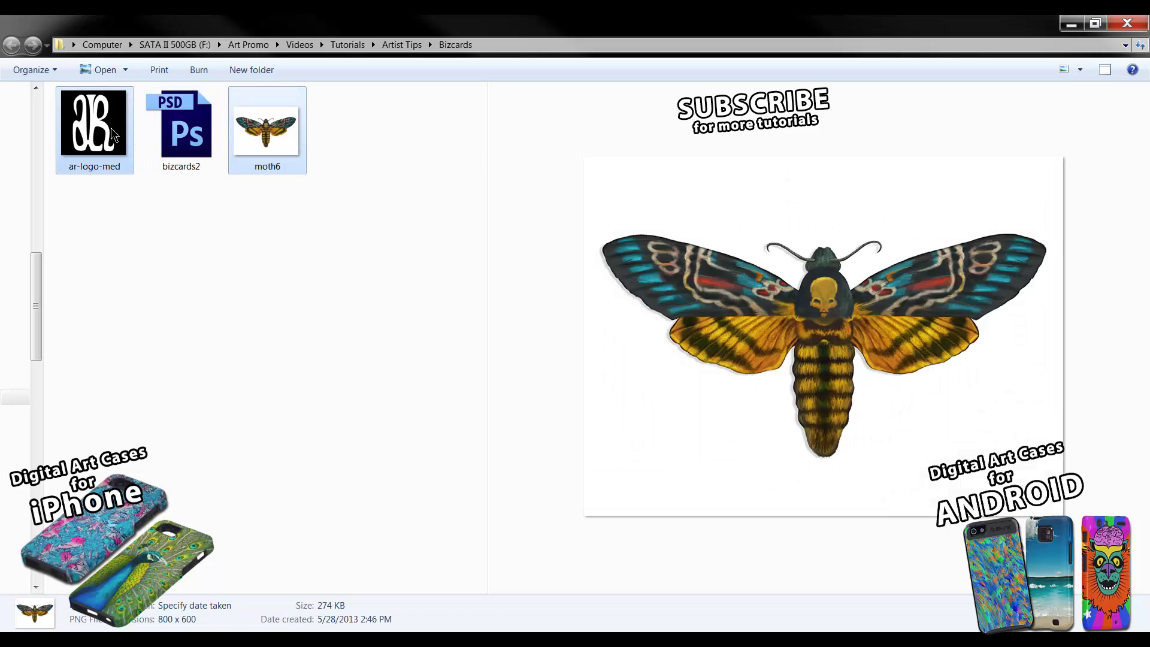
pyautogui.keyDown('ctrl'); pyautogui.click(112, 130); pyautogui.keyUp('ctrl')
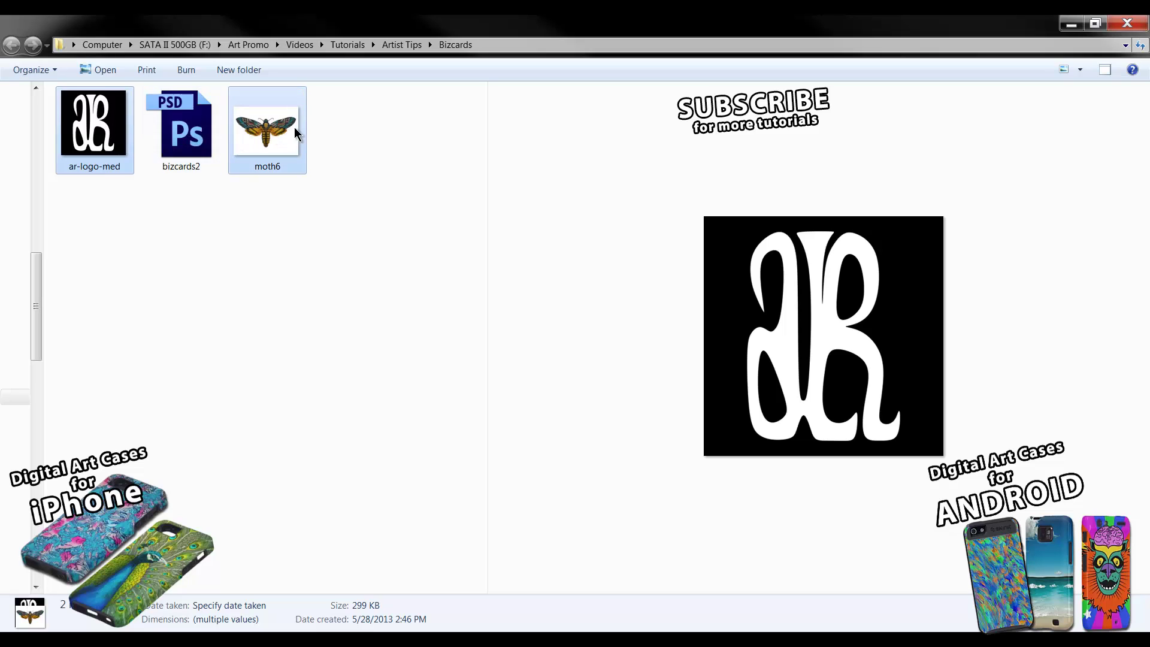
pyautogui.click(118, 198)
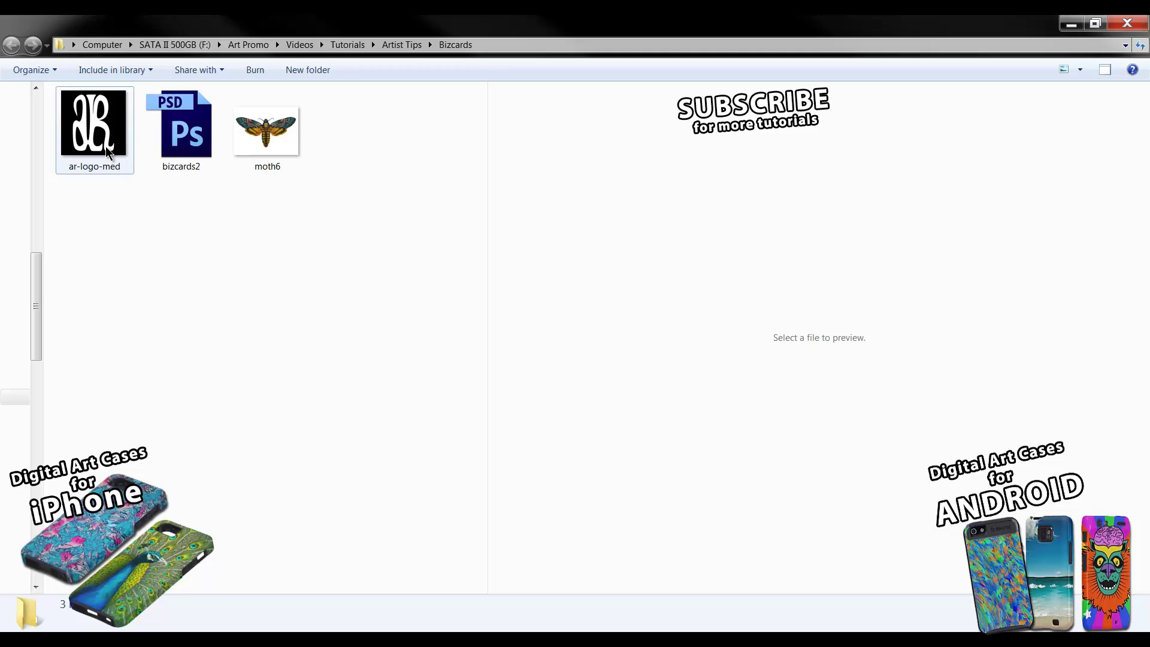
pyautogui.click(108, 150)
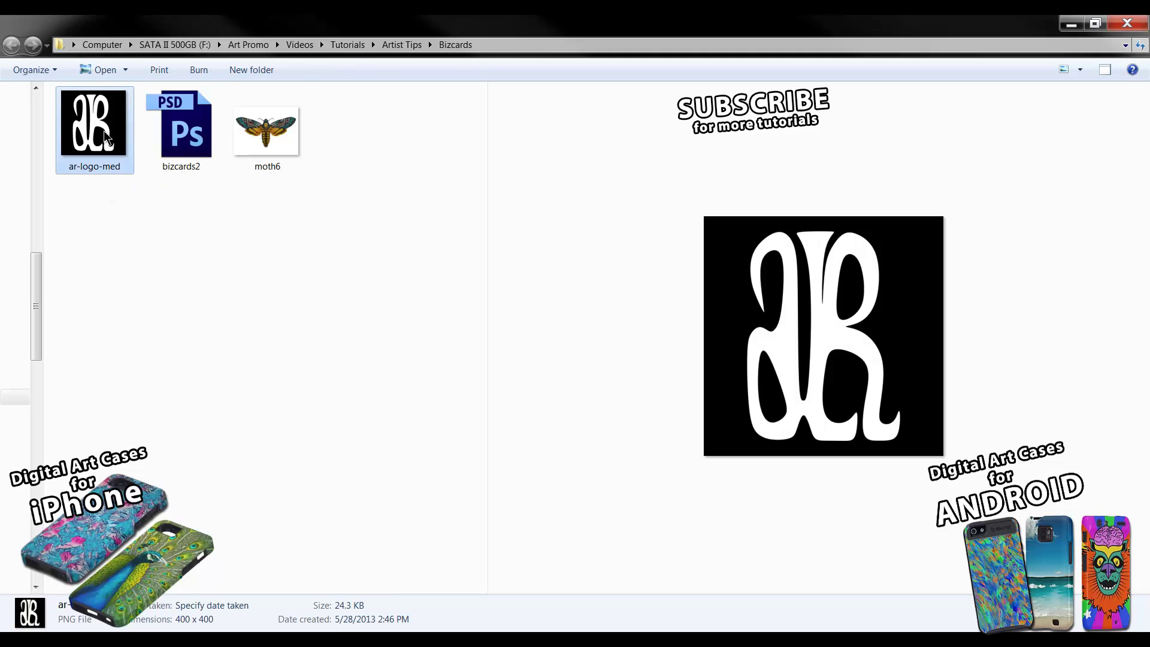
pyautogui.keyDown('ctrl'); pyautogui.click(256, 133); pyautogui.keyUp('ctrl')
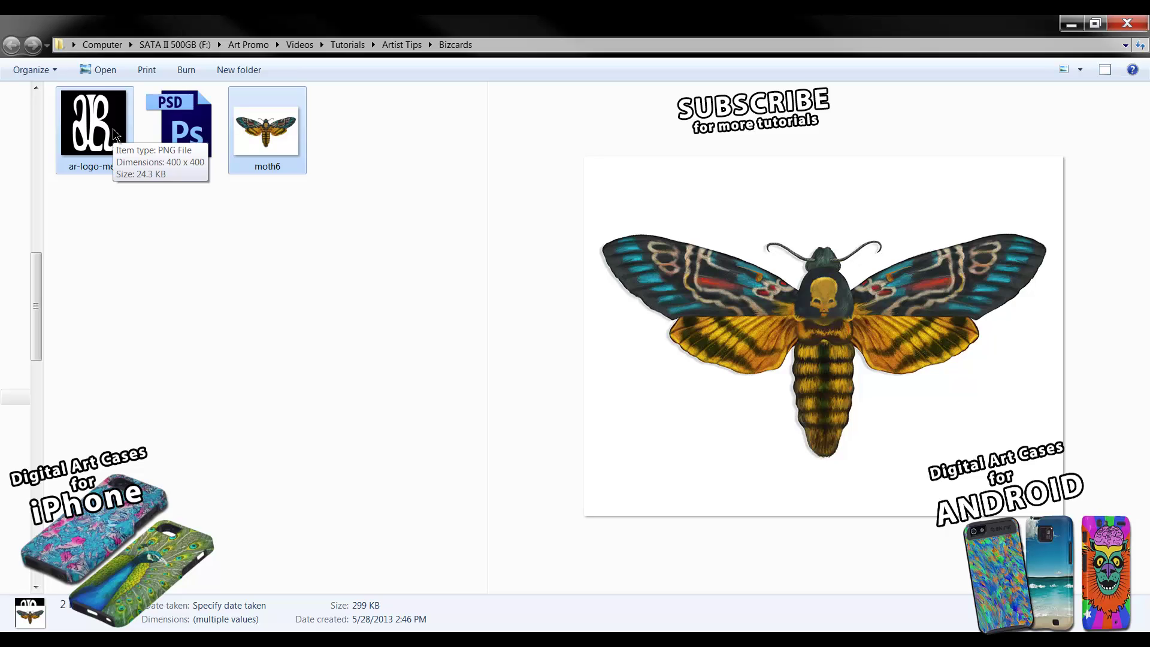
pyautogui.moveTo(116, 135); pyautogui.dragTo(385, 291)
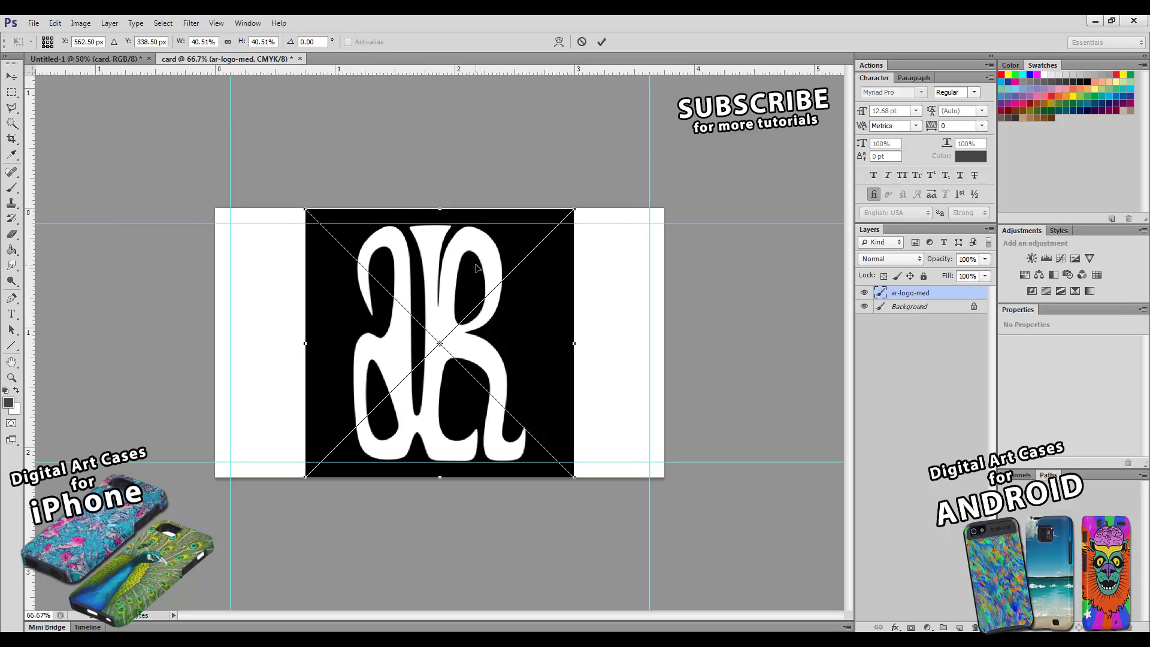
# - Commit the placed ar-logo-med and moth6 images as new layers
pyautogui.click(602, 42)
pyautogui.click(603, 42)
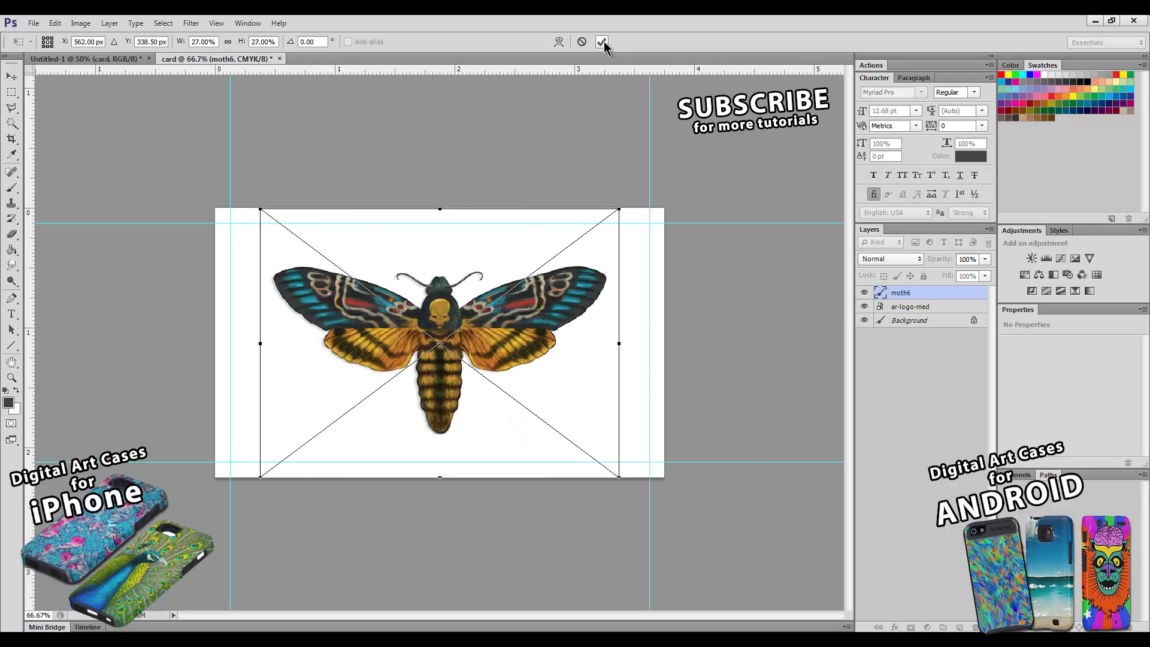
pyautogui.click(603, 42)
pyautogui.press('z')
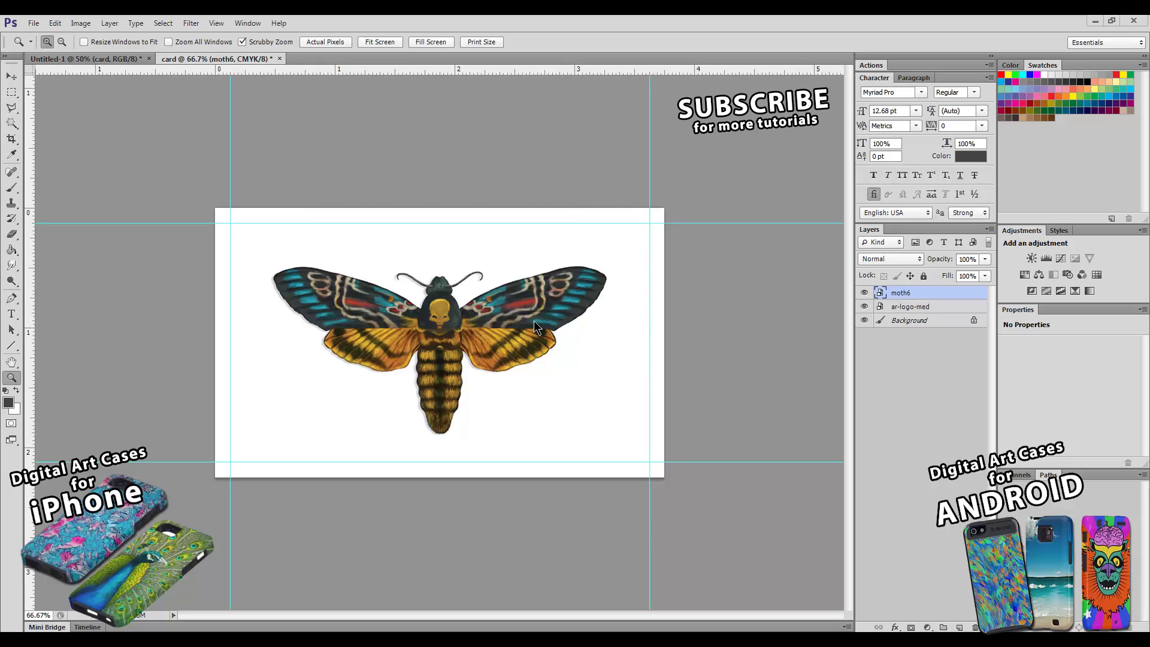
# - Nudge the moth right and stack the ar-logo-med layer above moth6
pyautogui.click(11, 77)
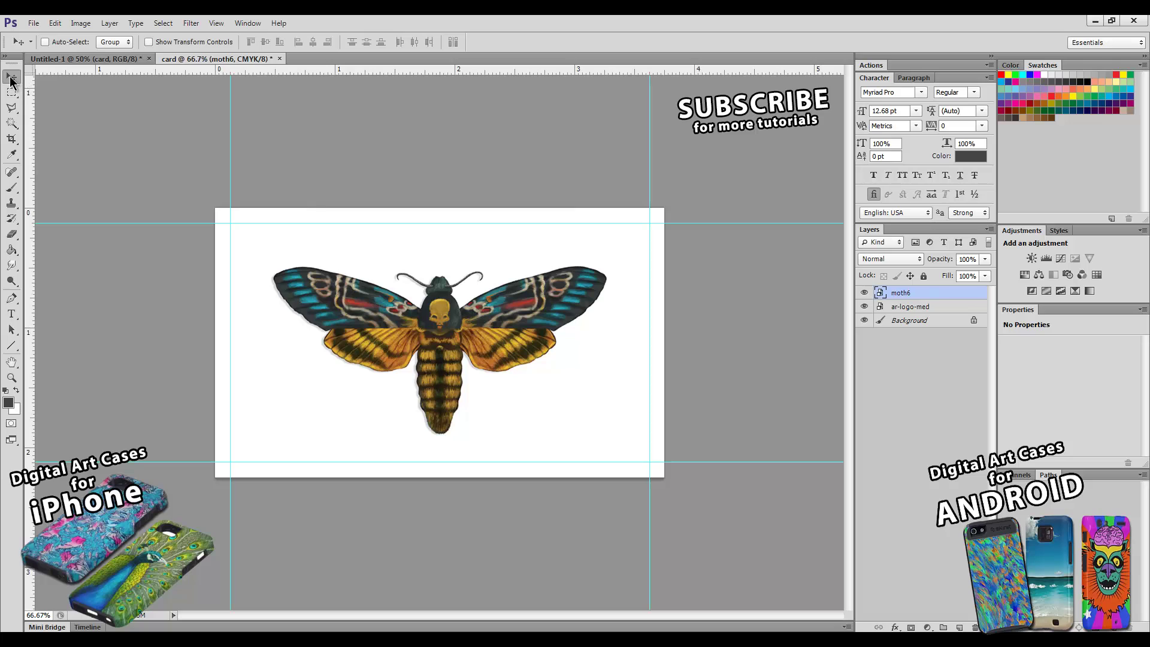
pyautogui.moveTo(465, 315)
pyautogui.mouseDown()
pyautogui.moveTo(495, 316)
pyautogui.moveTo(454, 303)
pyautogui.moveTo(490, 318)
pyautogui.moveTo(481, 301)
pyautogui.moveTo(482, 327)
pyautogui.moveTo(461, 325)
pyautogui.mouseUp()
pyautogui.click(929, 307)
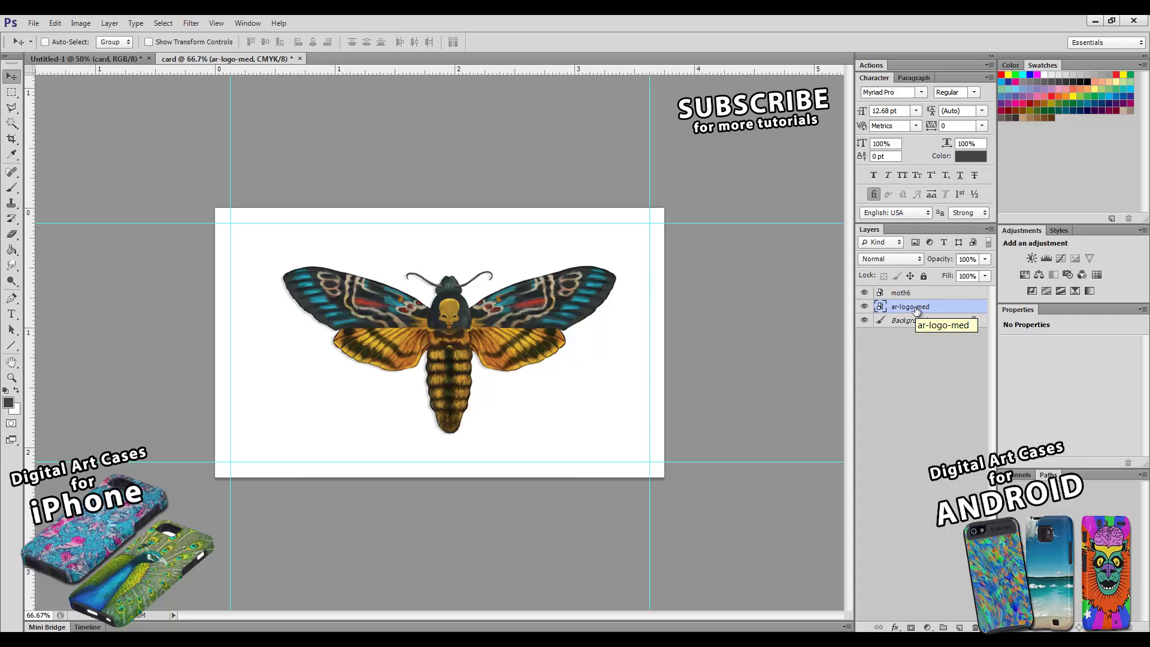
pyautogui.moveTo(917, 307); pyautogui.dragTo(909, 291)
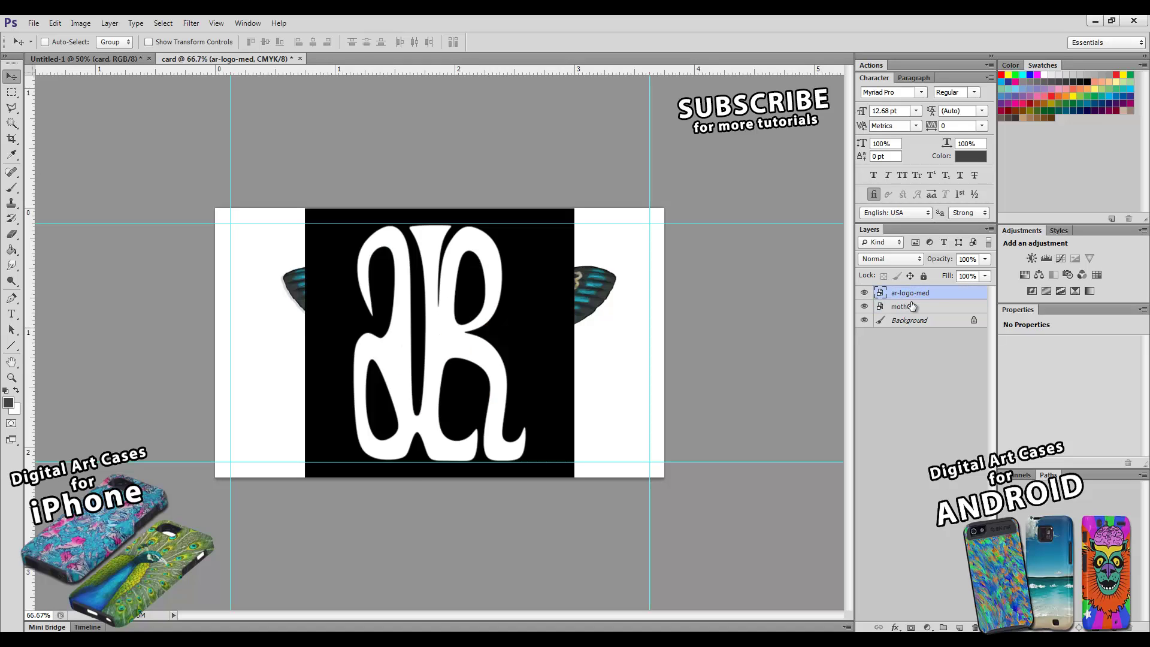
pyautogui.moveTo(906, 310); pyautogui.dragTo(908, 290)
# - Free Transform the logo down to about 14.17%, a small square over the moth's body
pyautogui.click(75, 24)
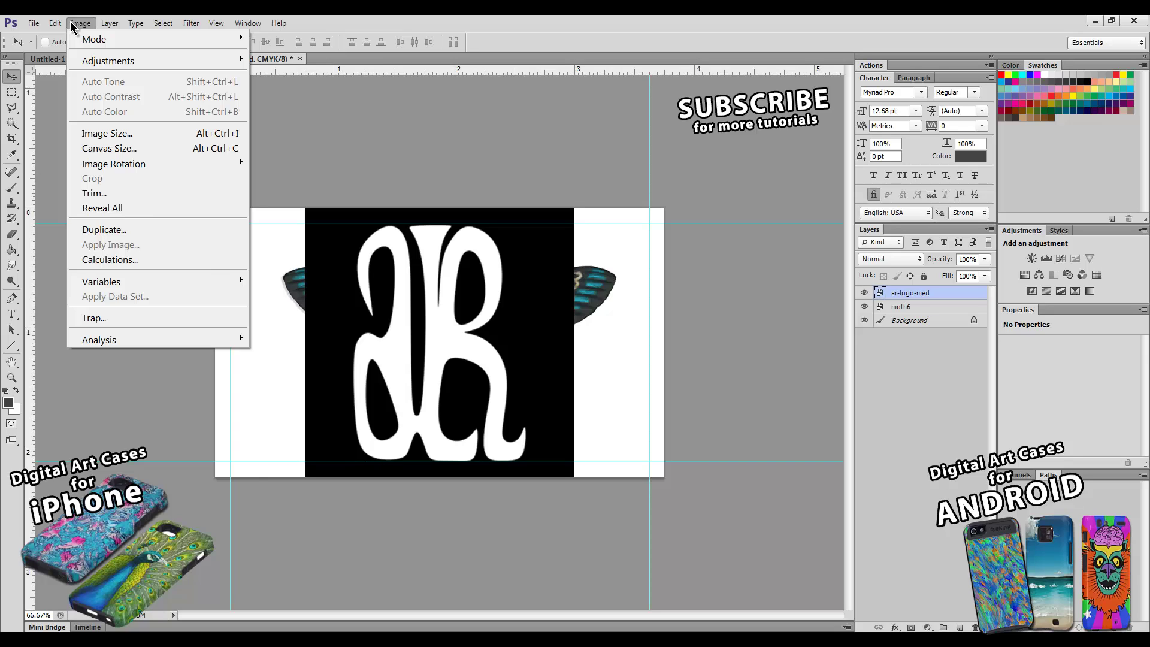
pyautogui.moveTo(60, 27)
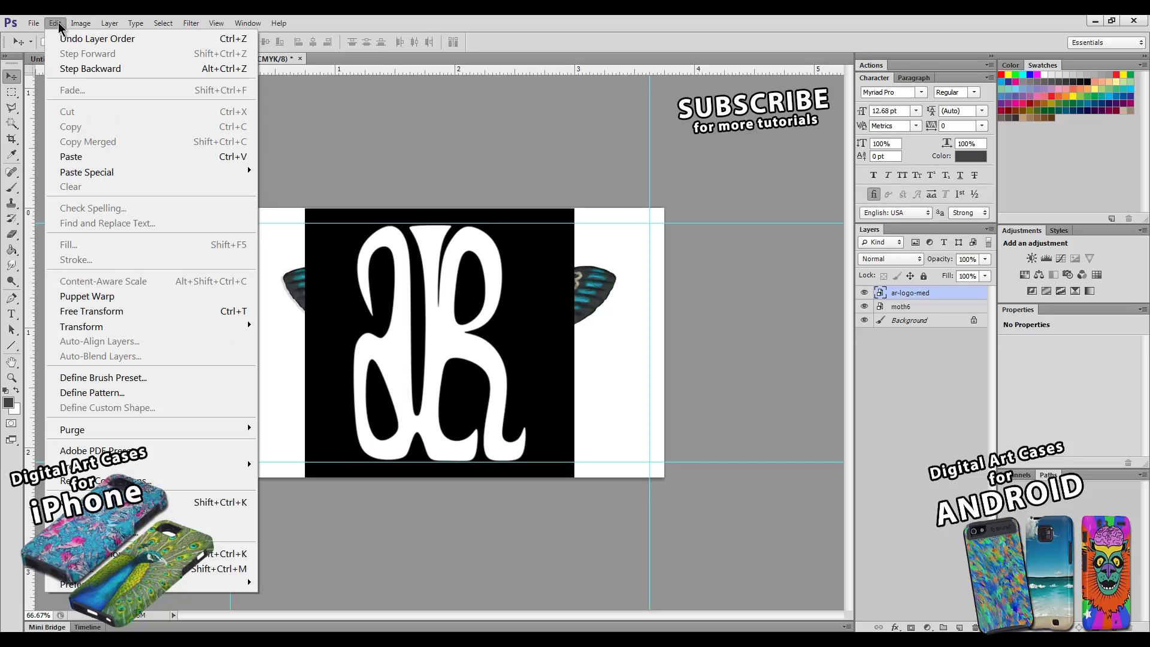
pyautogui.click(89, 312)
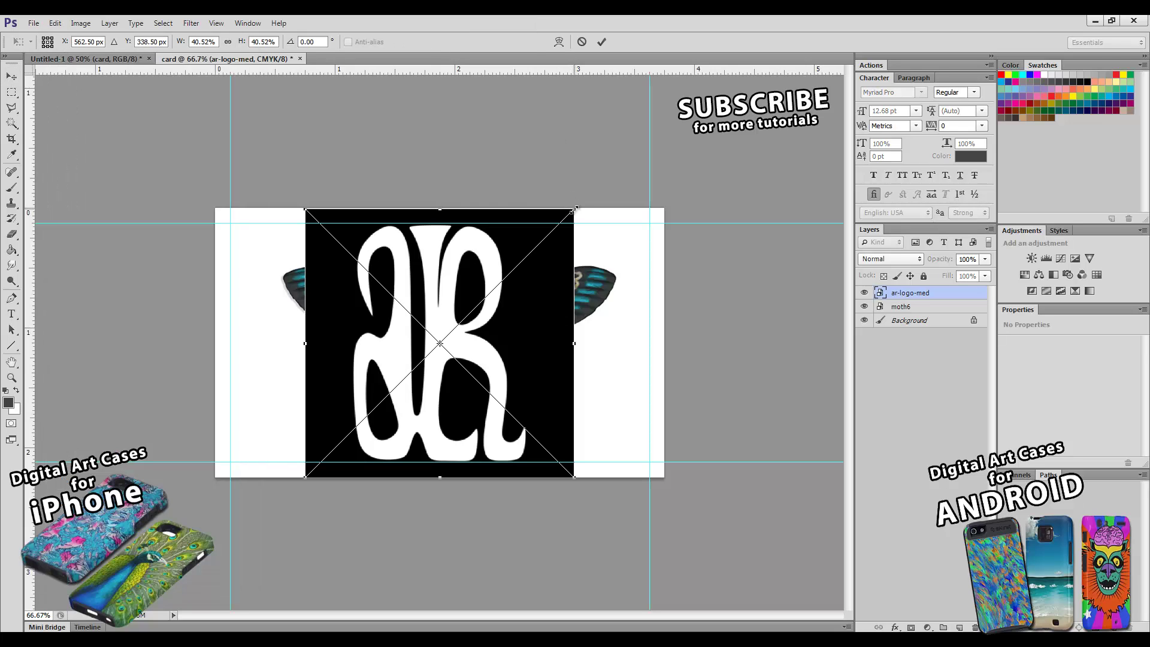
pyautogui.moveTo(574, 210); pyautogui.dragTo(528, 270)
pyautogui.moveTo(545, 294); pyautogui.dragTo(528, 333)
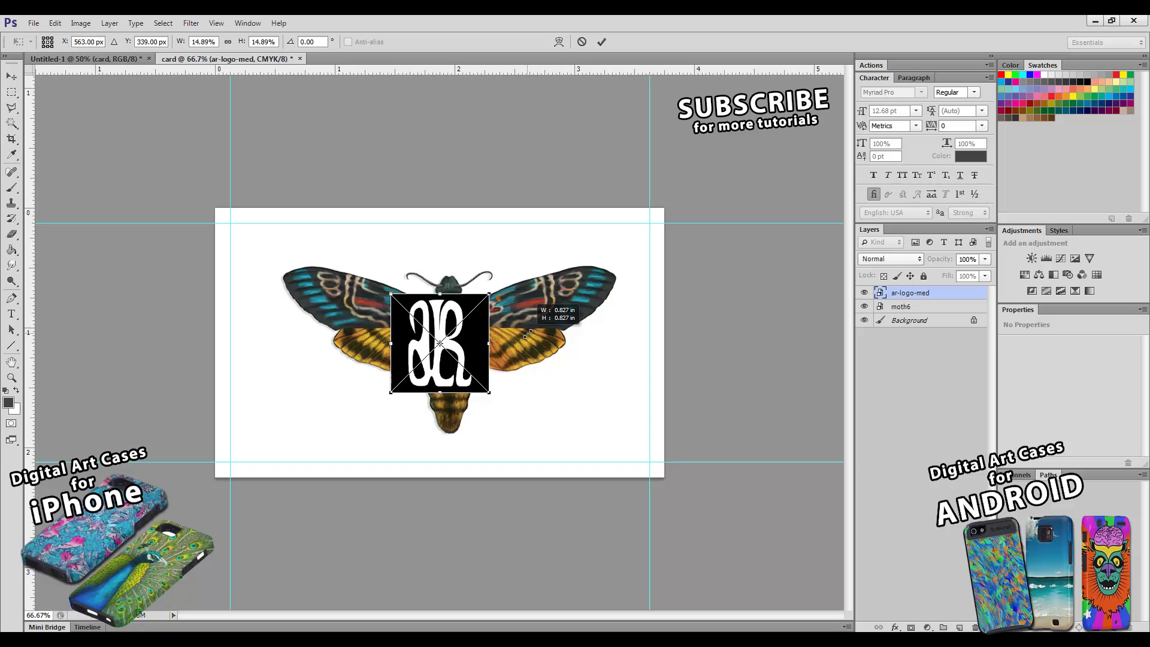
pyautogui.moveTo(528, 334)
pyautogui.mouseDown()
pyautogui.moveTo(511, 346)
pyautogui.moveTo(530, 340)
pyautogui.mouseUp()
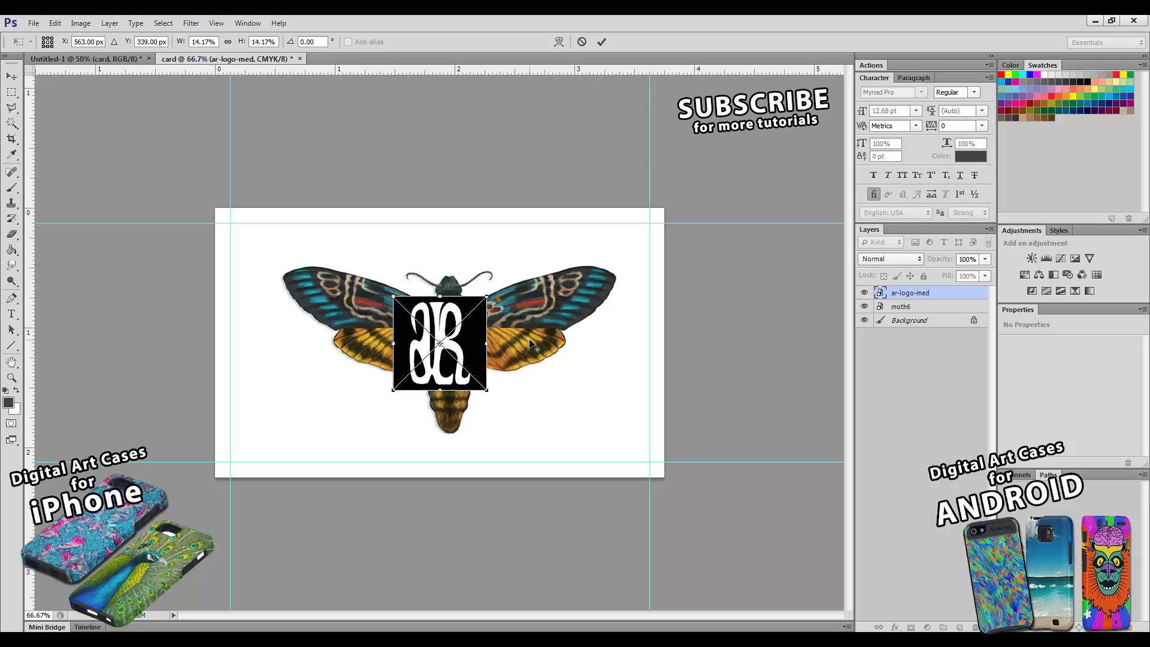
pyautogui.click(601, 41)
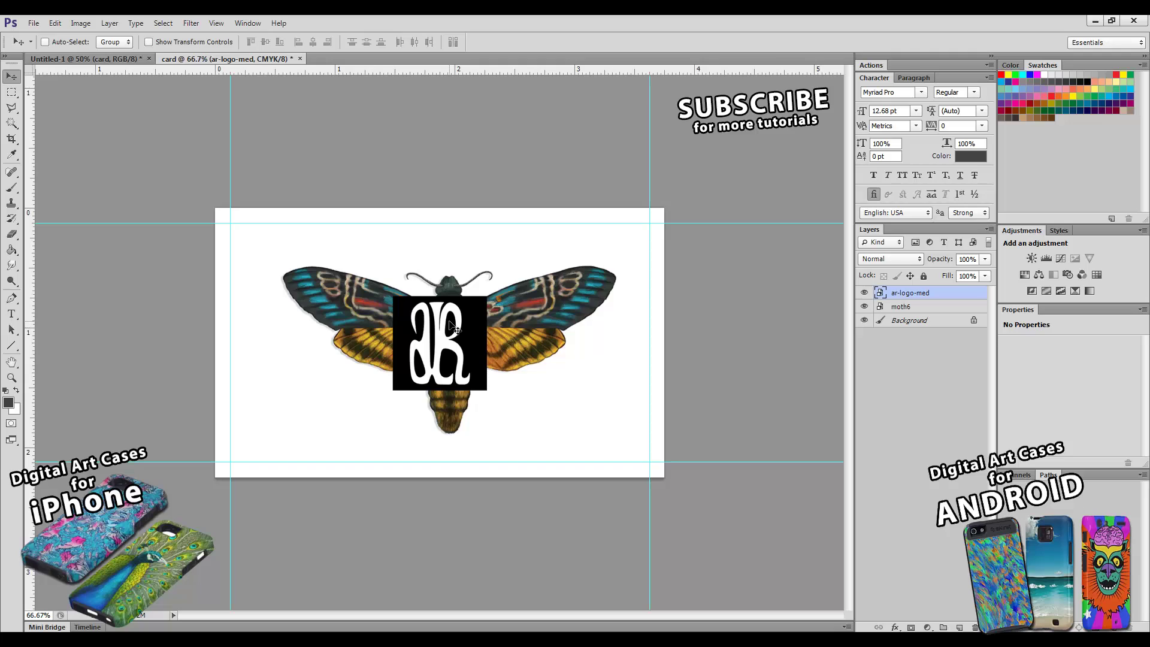
# - Move the logo to the card's left side, overlapping the moth's left wing
pyautogui.moveTo(459, 329); pyautogui.dragTo(283, 347)
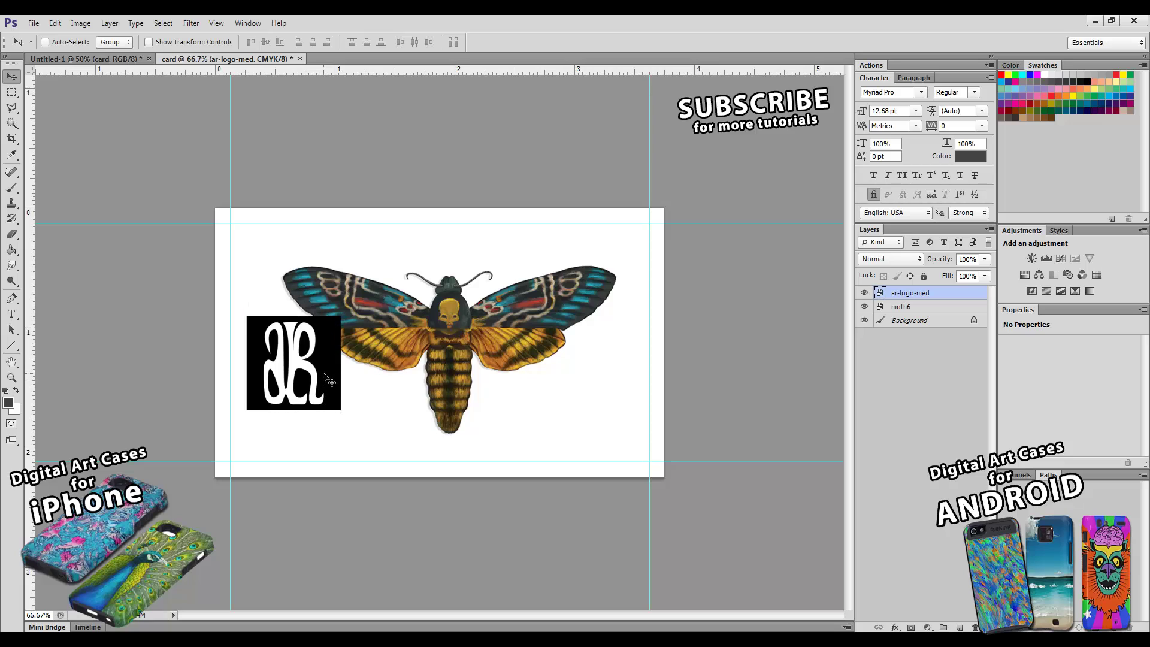
pyautogui.hotkey('ctrl', 'z')
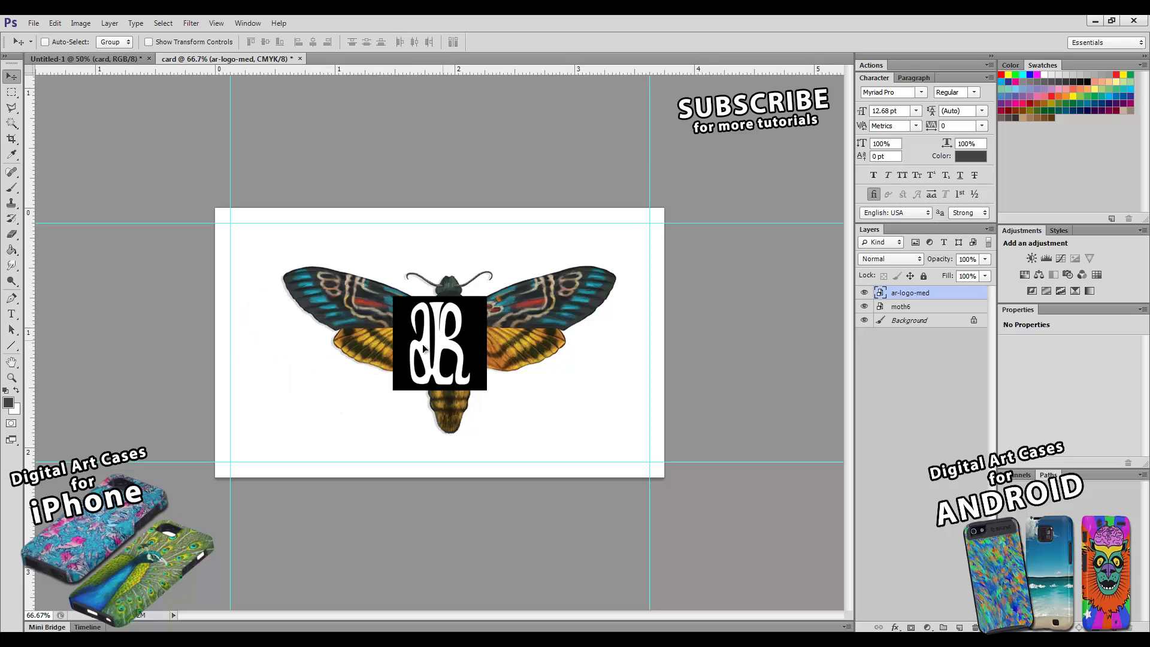
pyautogui.moveTo(453, 349); pyautogui.dragTo(307, 352)
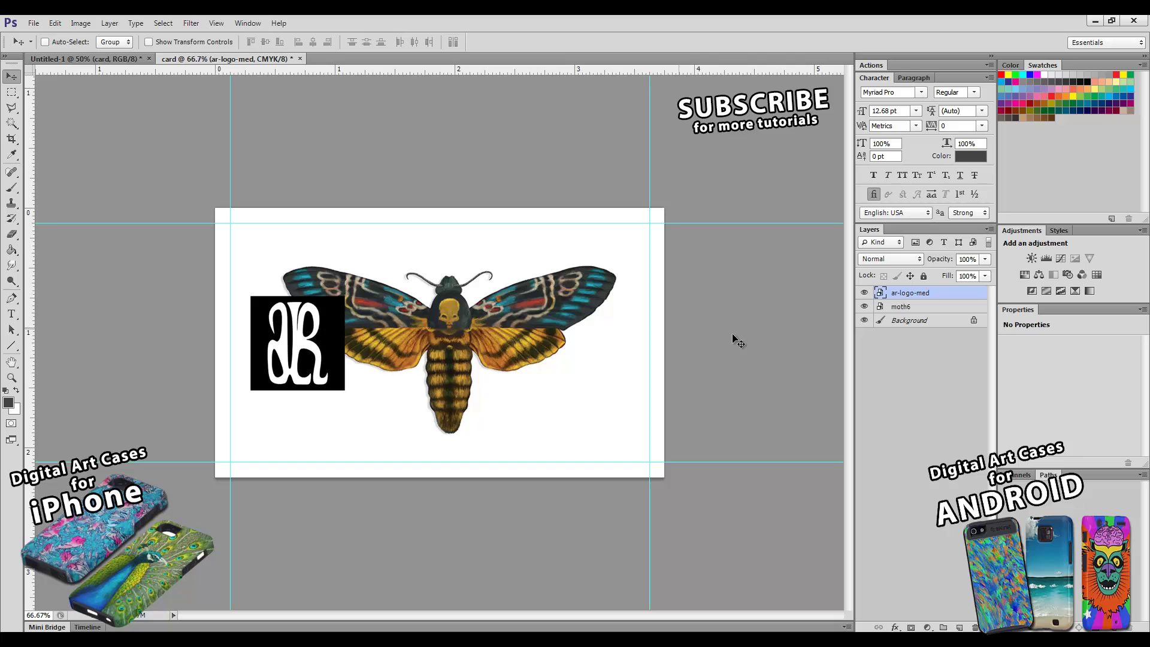
pyautogui.click(903, 308)
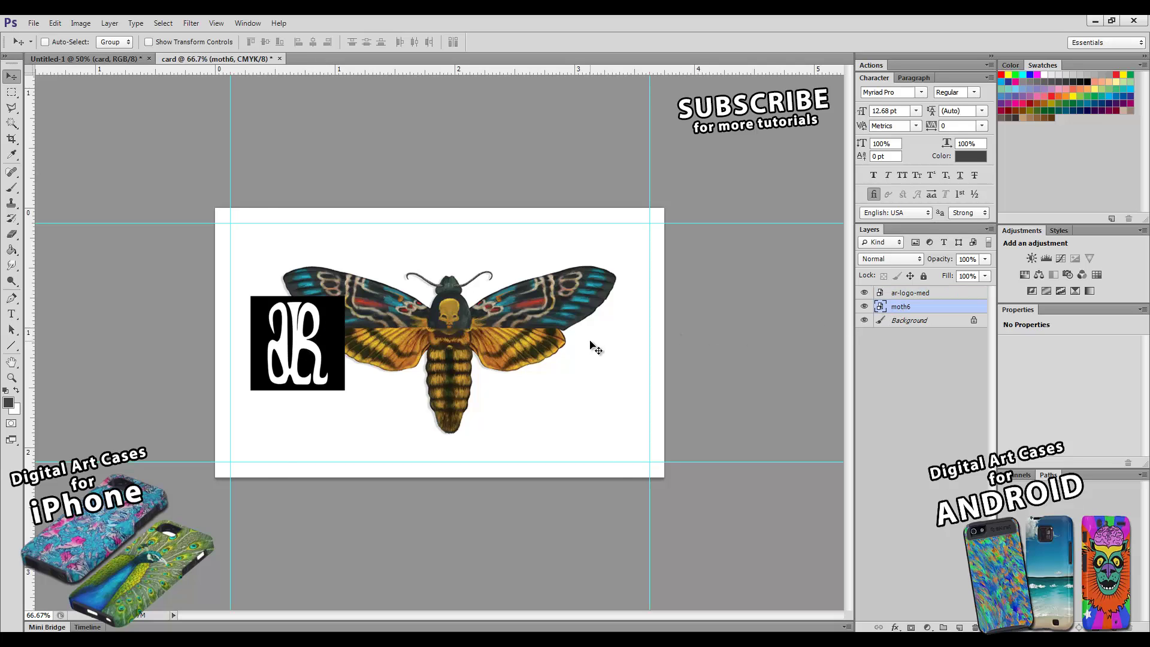
# - Scale the moth to about 21% and move it right, clear of the logo
pyautogui.hotkey('ctrl', 't')
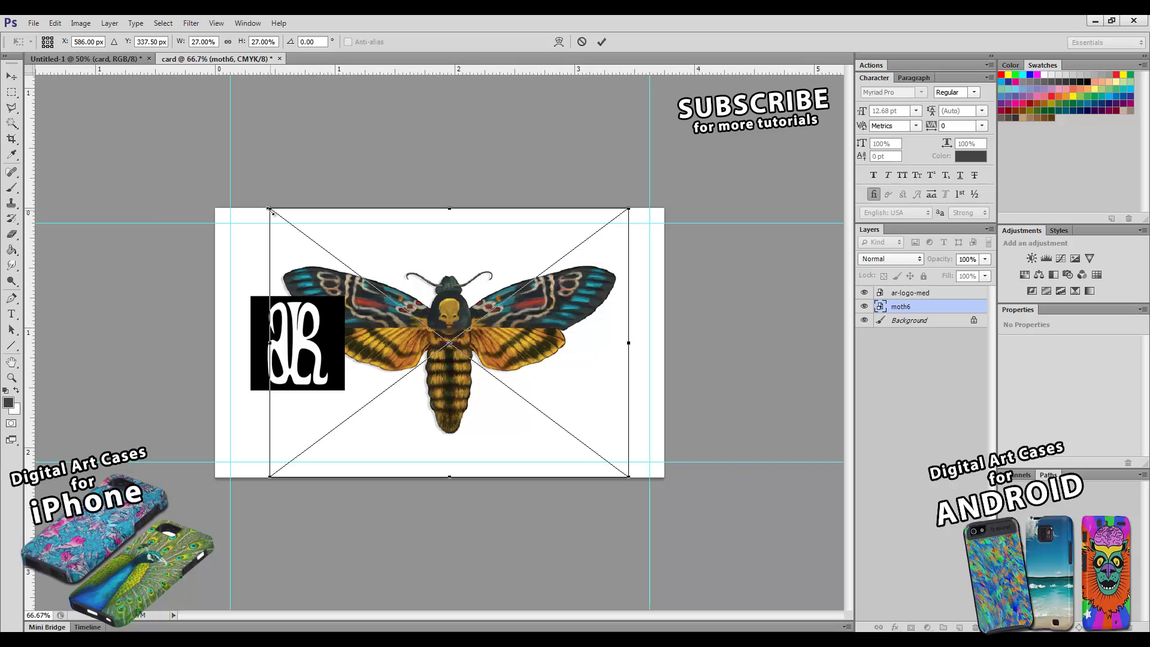
pyautogui.moveTo(271, 211); pyautogui.dragTo(309, 238)
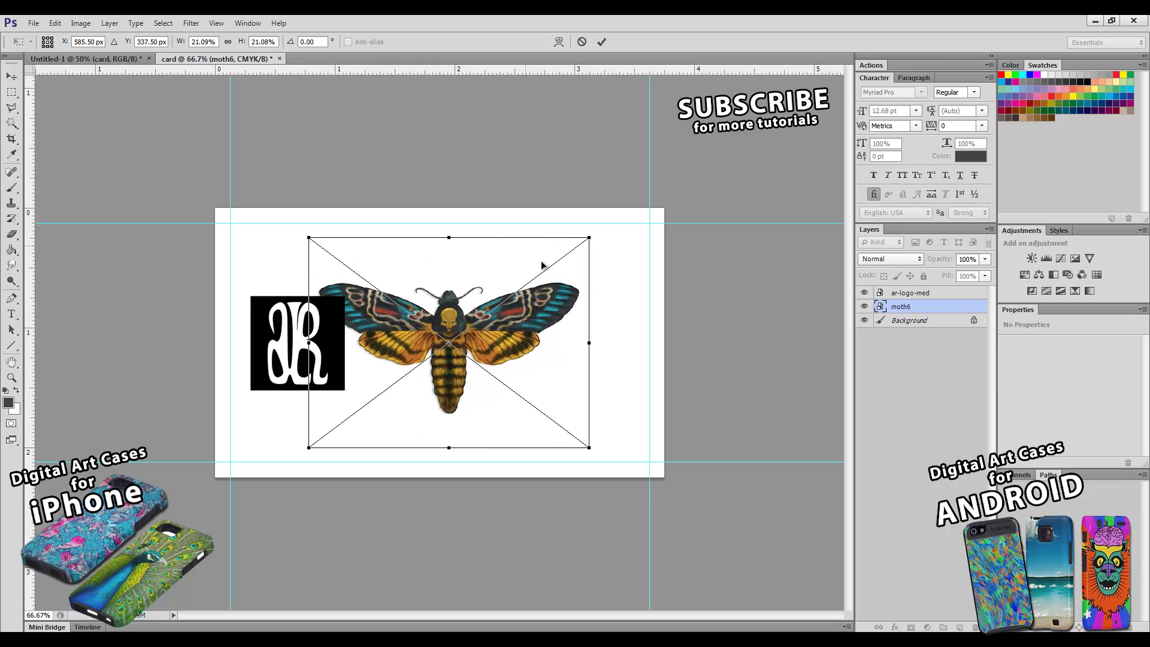
pyautogui.moveTo(535, 309); pyautogui.dragTo(587, 309)
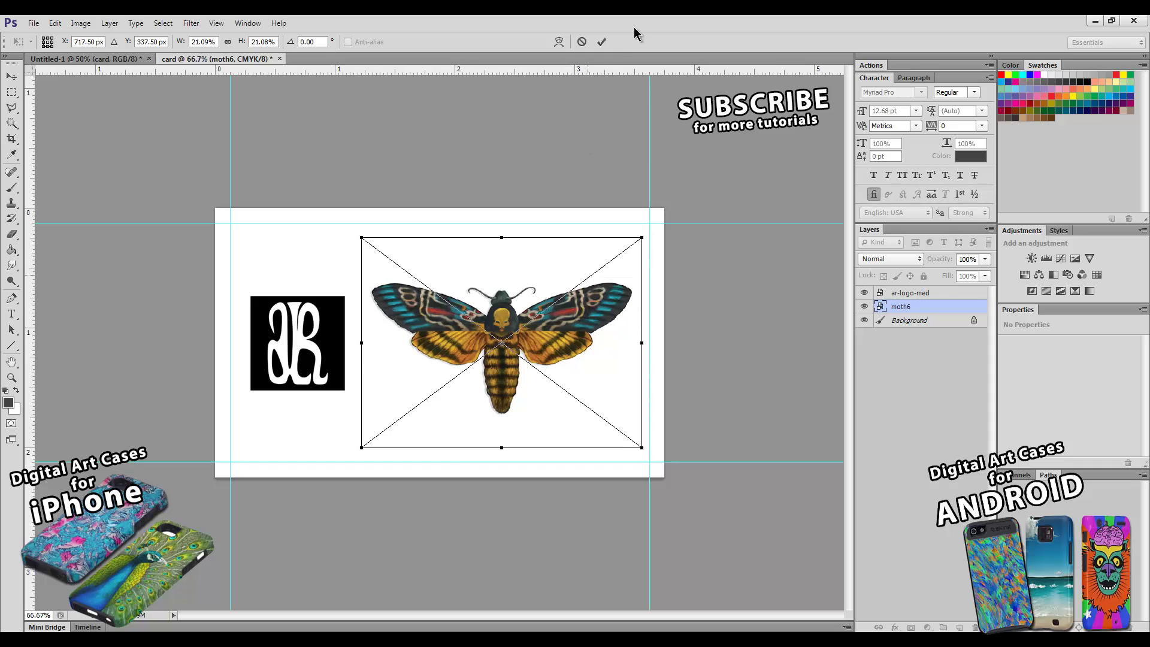
pyautogui.click(601, 42)
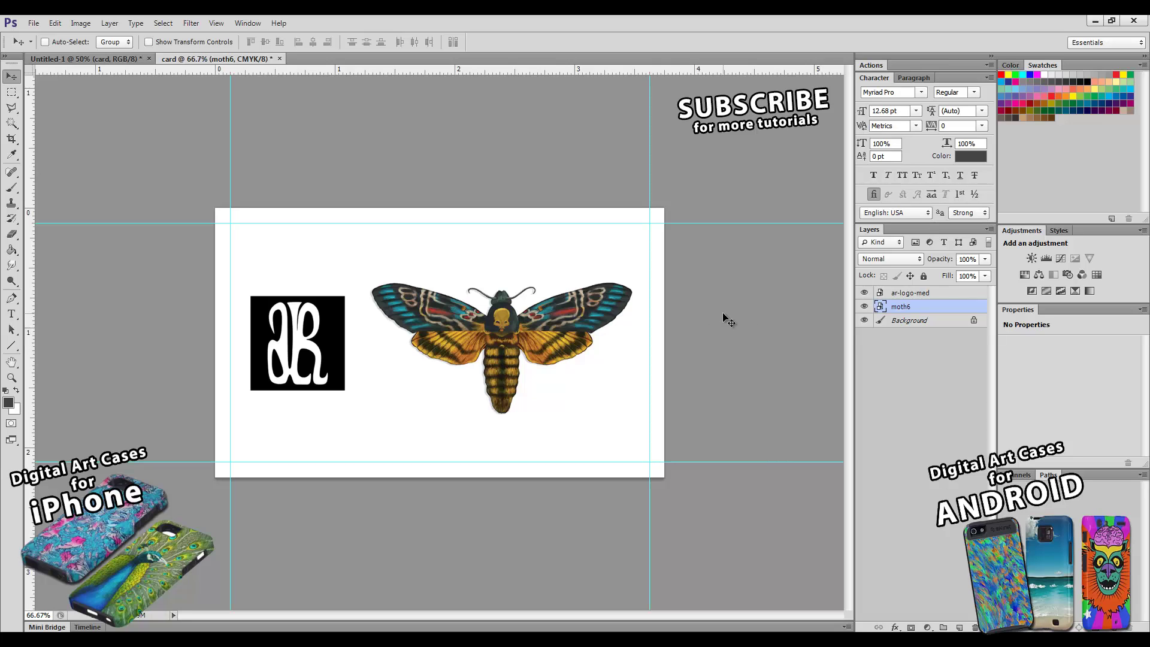
# - Zoom the view out to 25% and back to 66.7%, then start a square crop around the moth
pyautogui.click(11, 378)
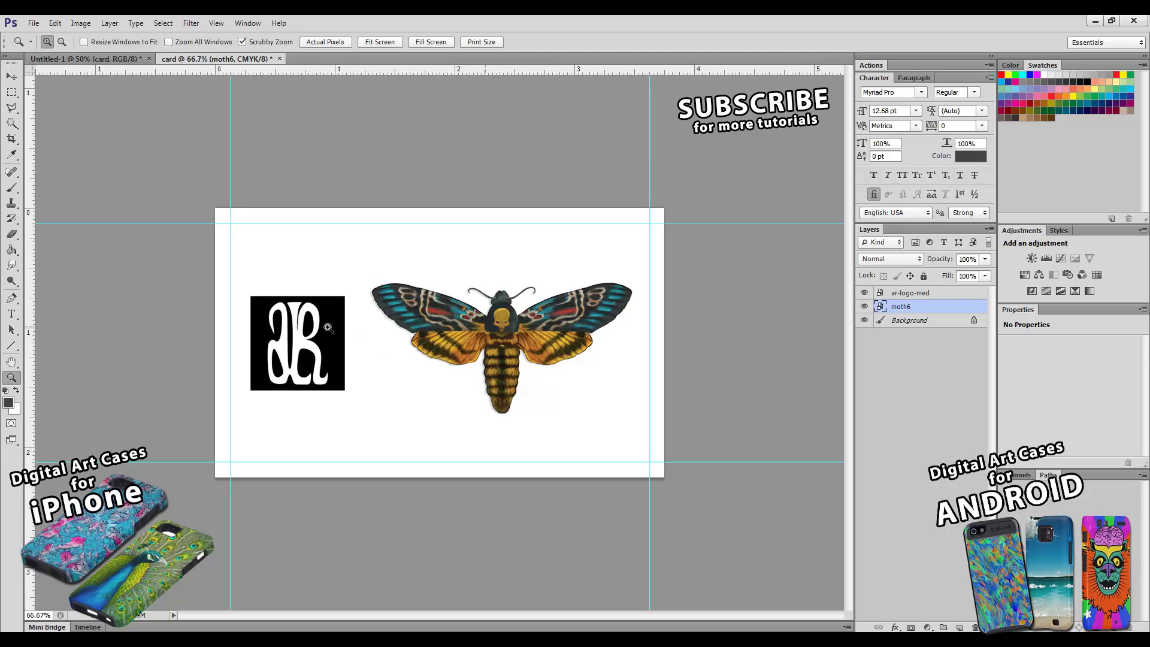
pyautogui.keyDown('alt'); pyautogui.click(484, 361); pyautogui.keyUp('alt')
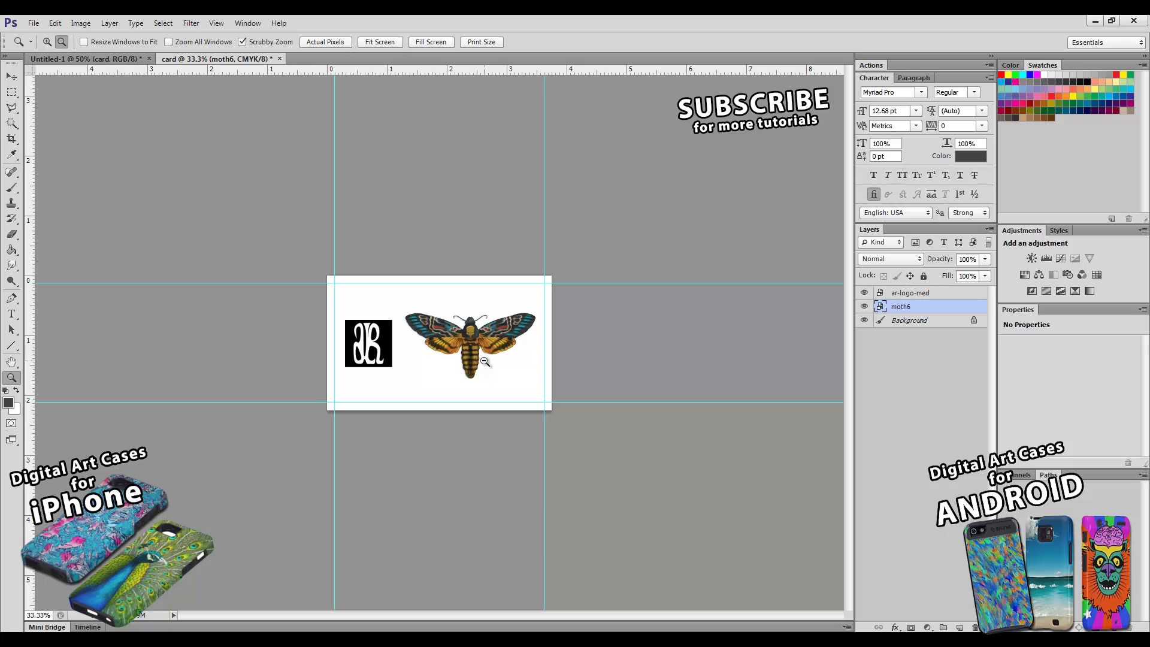
pyautogui.keyDown('alt'); pyautogui.click(484, 361); pyautogui.keyUp('alt')
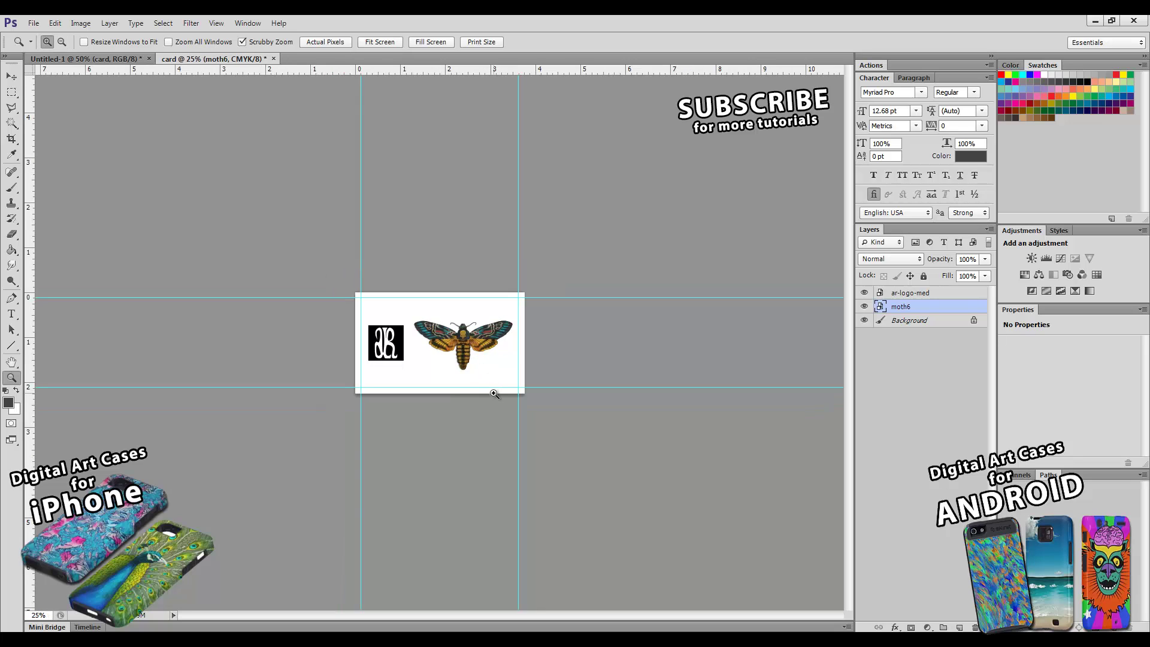
pyautogui.click(457, 346)
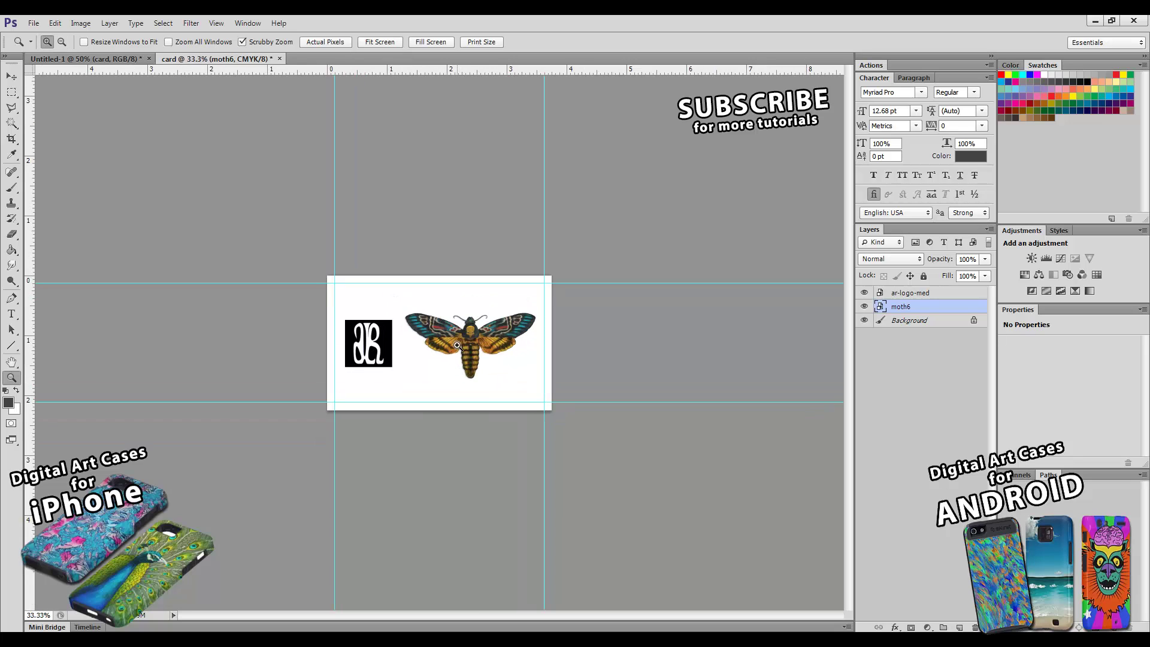
pyautogui.click(457, 346)
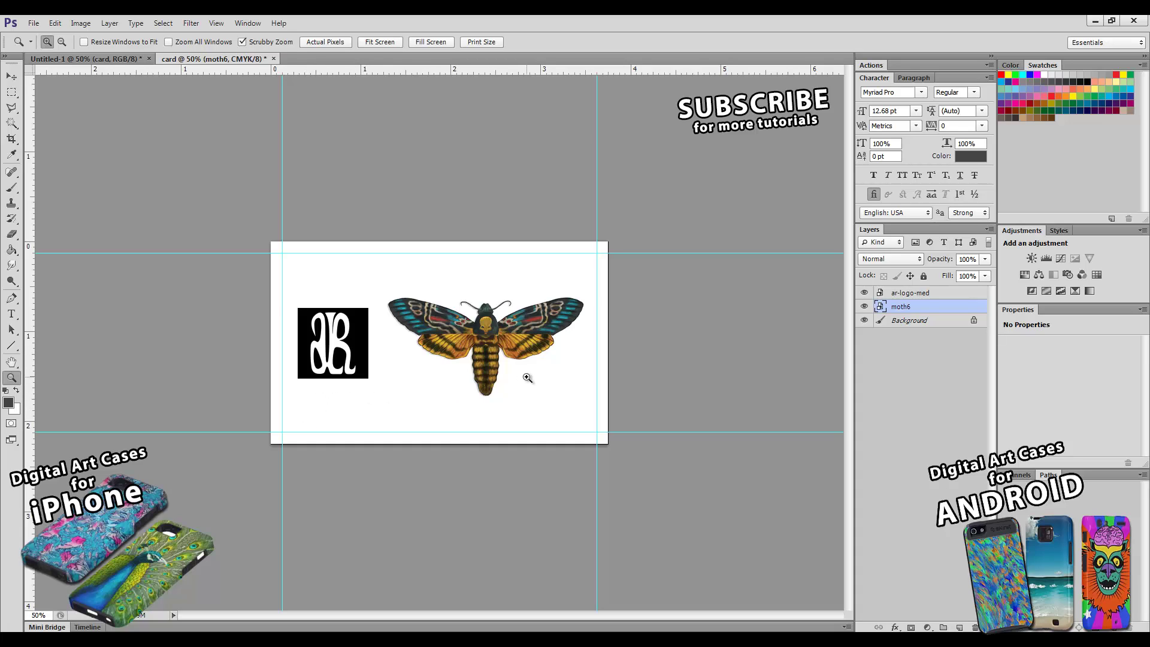
pyautogui.click(501, 348)
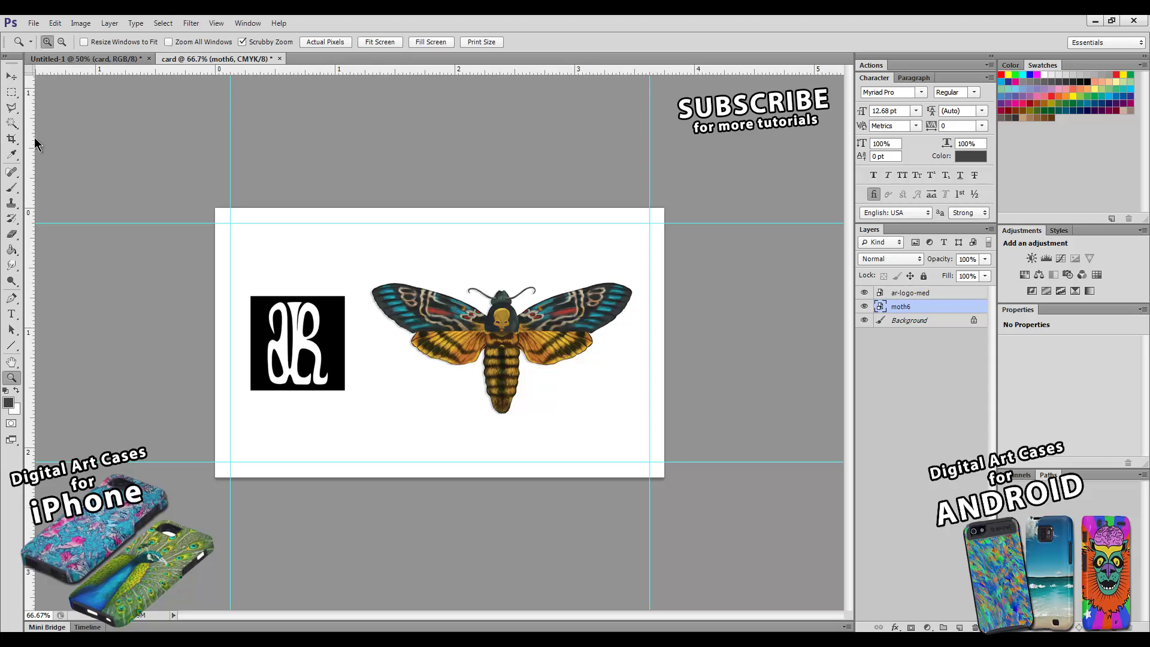
pyautogui.click(11, 139)
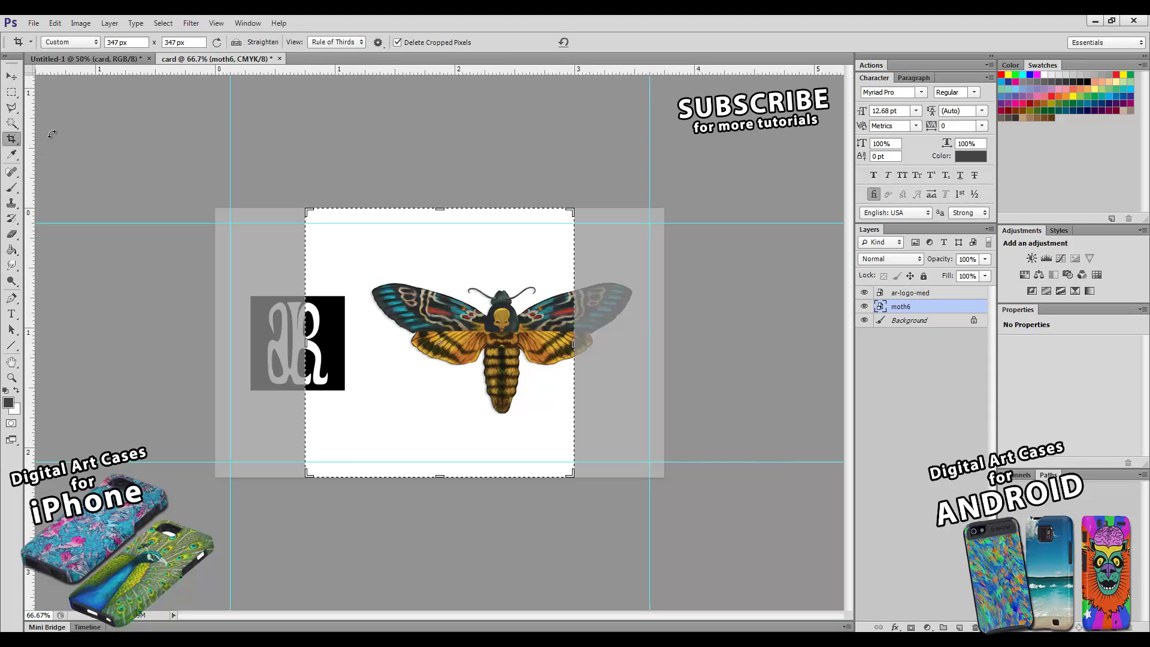
pyautogui.click(237, 212)
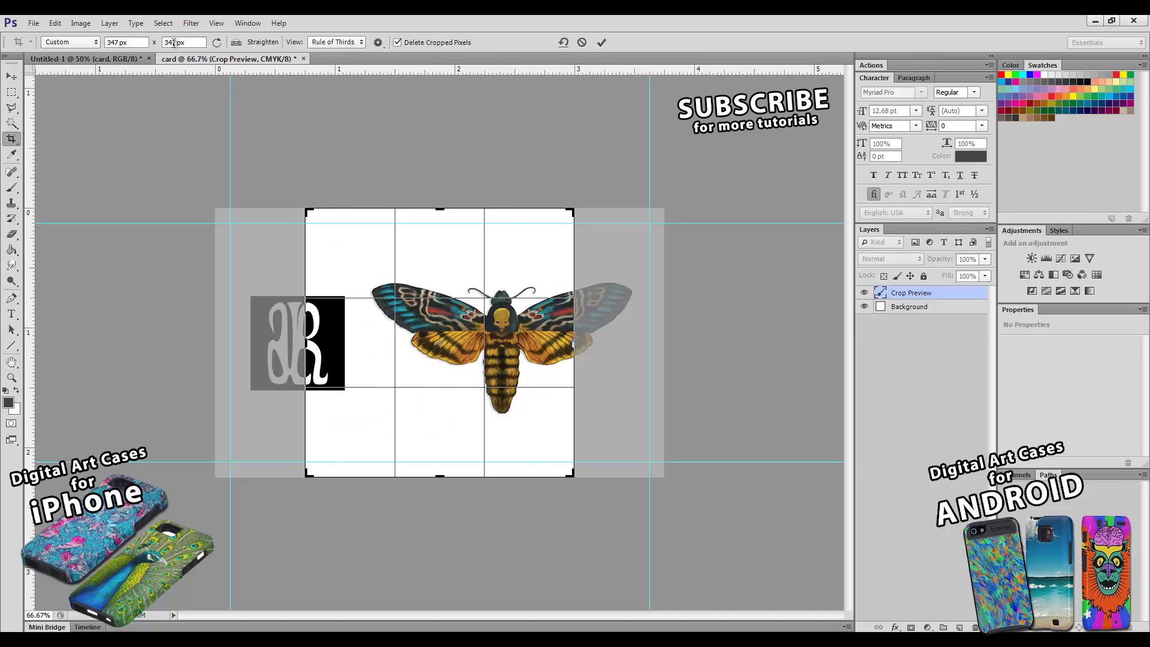
pyautogui.doubleClick(196, 42)
pyautogui.press('BackSpace')
pyautogui.click(131, 43)
pyautogui.press('BackSpace')
pyautogui.click(582, 42)
pyautogui.click(231, 217)
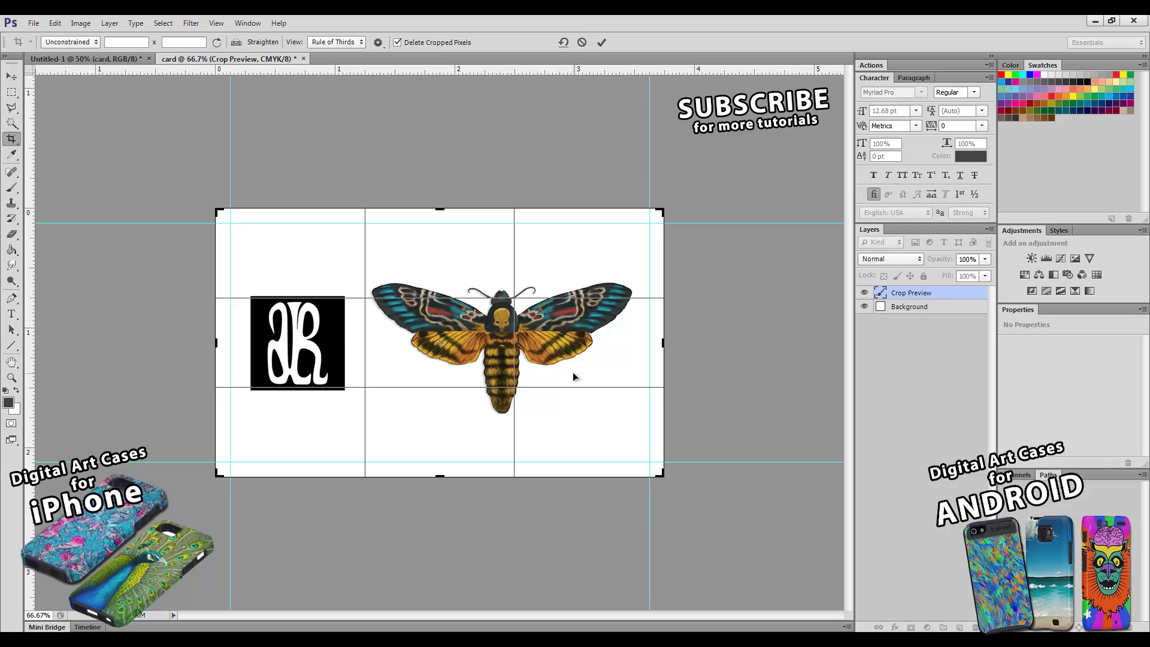
pyautogui.click(581, 41)
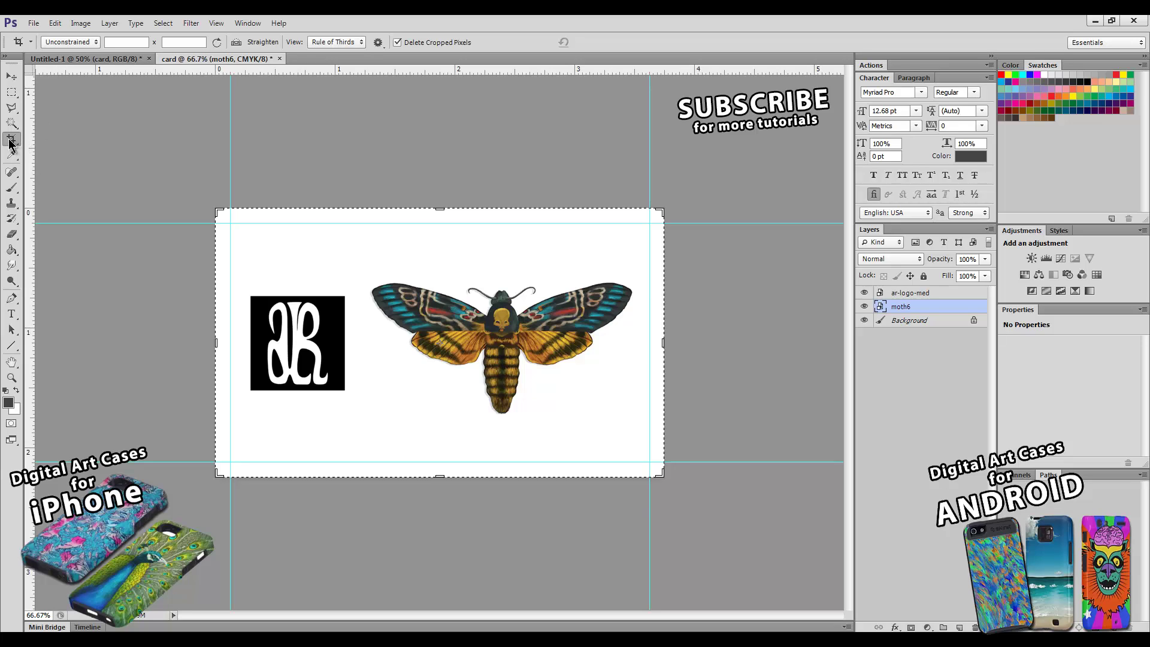
pyautogui.click(268, 243)
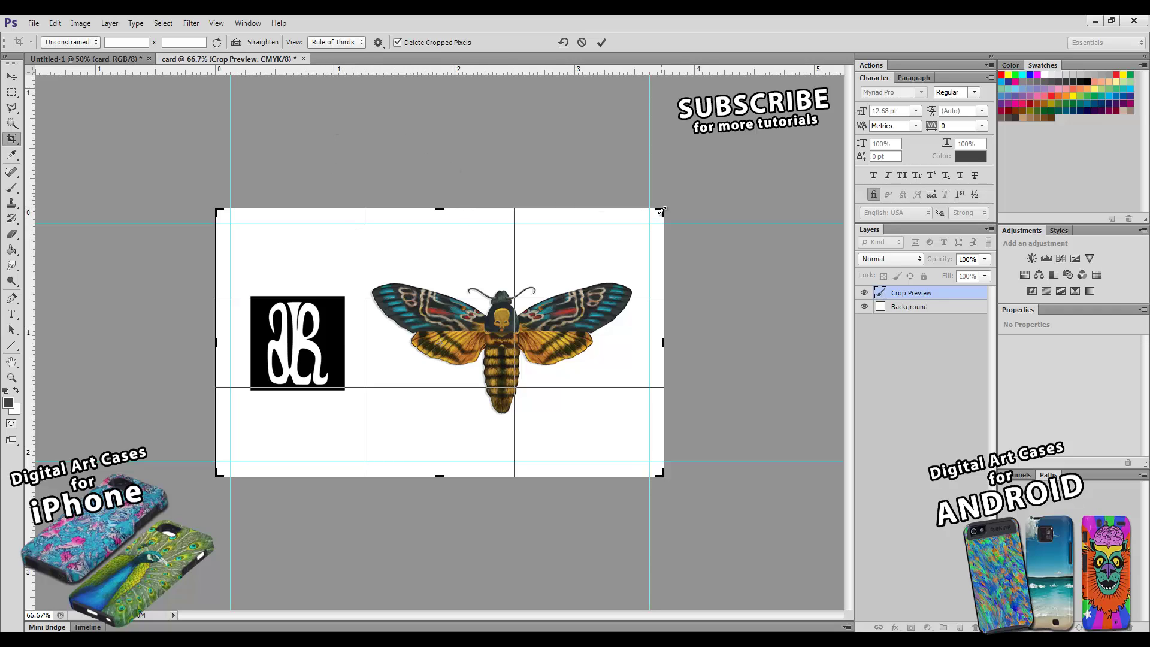
pyautogui.moveTo(453, 222); pyautogui.dragTo(455, 217)
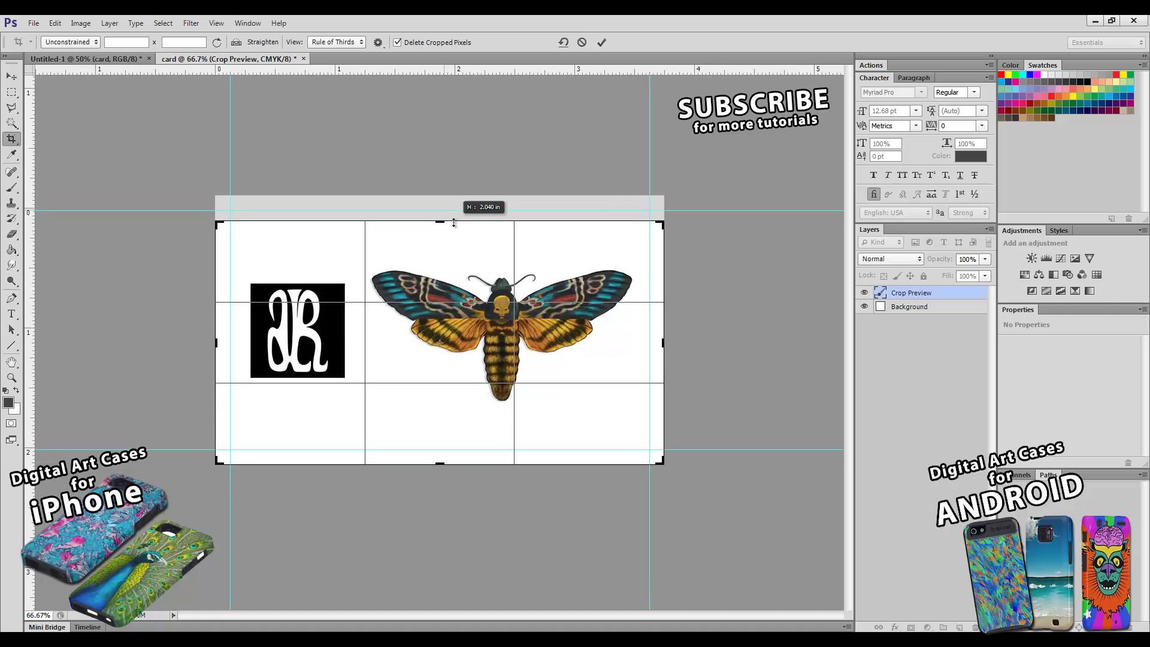
pyautogui.click(581, 41)
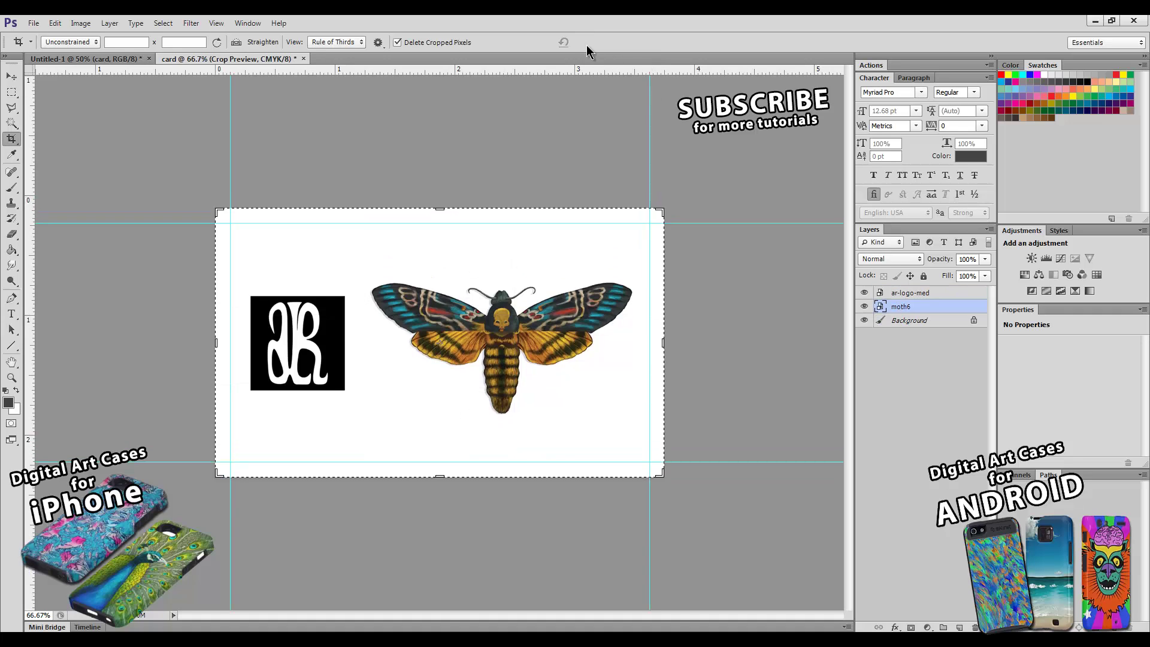
pyautogui.click(268, 220)
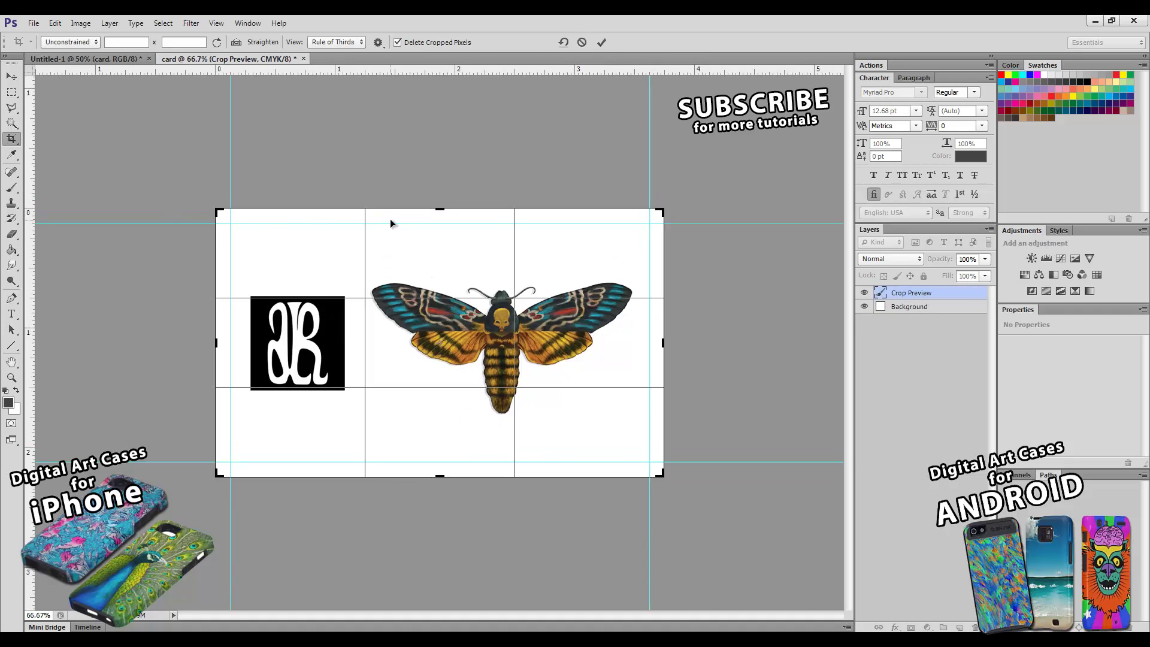
pyautogui.click(581, 42)
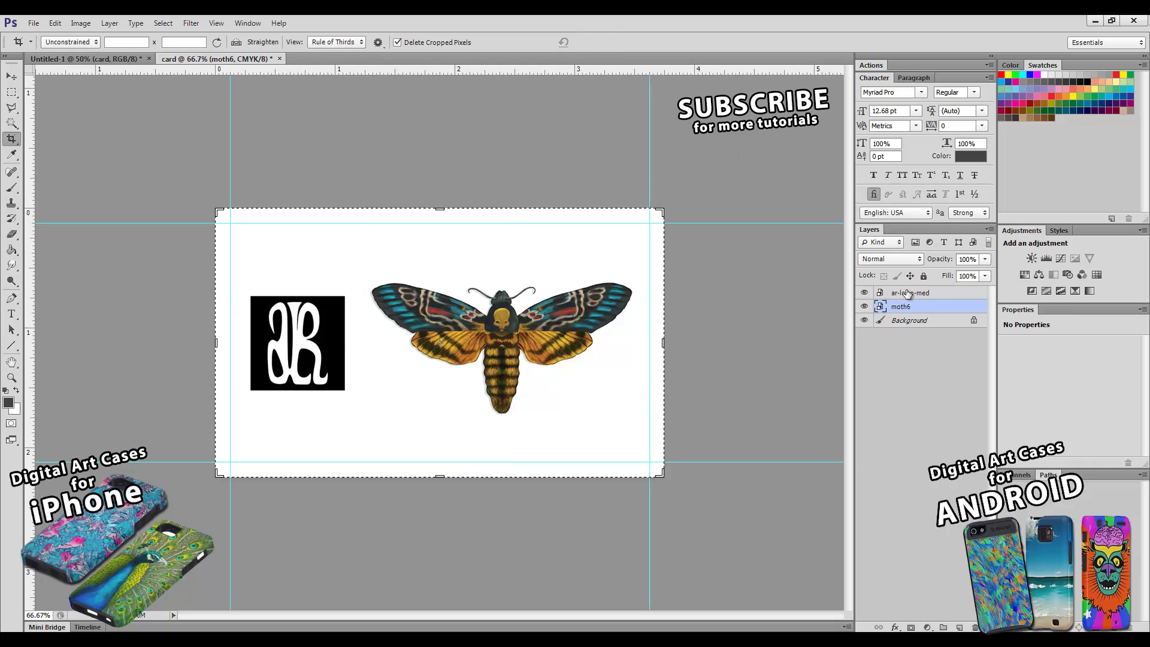
# - Rename layer ar-logo-med to 'logo' and moth6 to 'moth', then select the Background layer
pyautogui.doubleClick(909, 294)
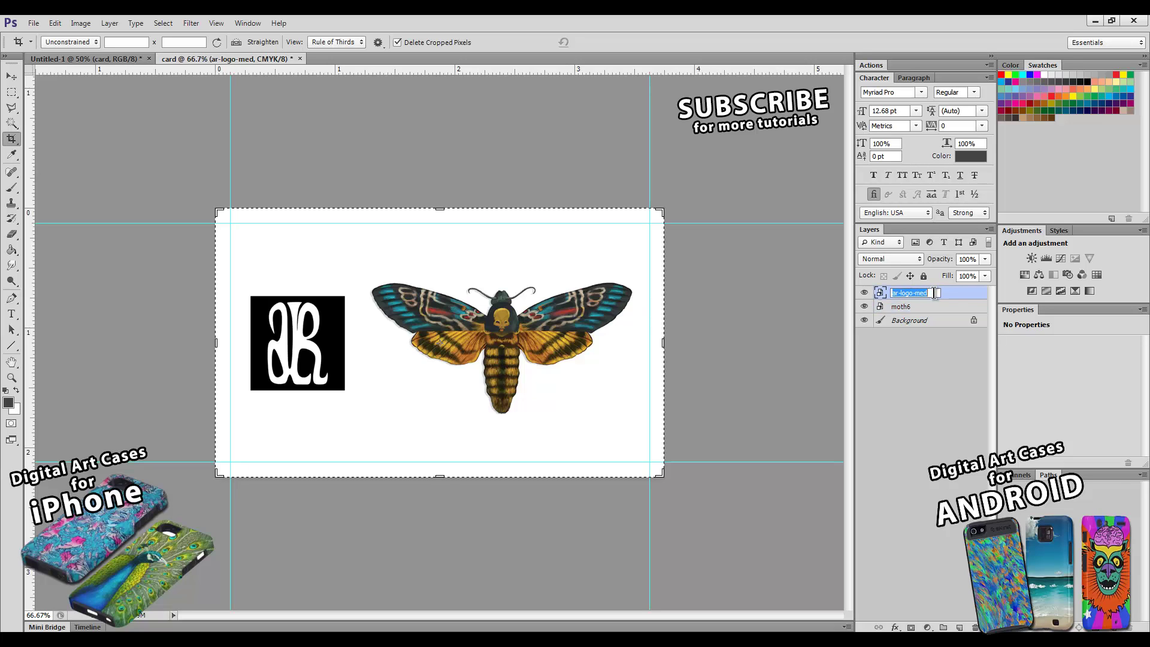
pyautogui.write('logo')
pyautogui.press('Return')
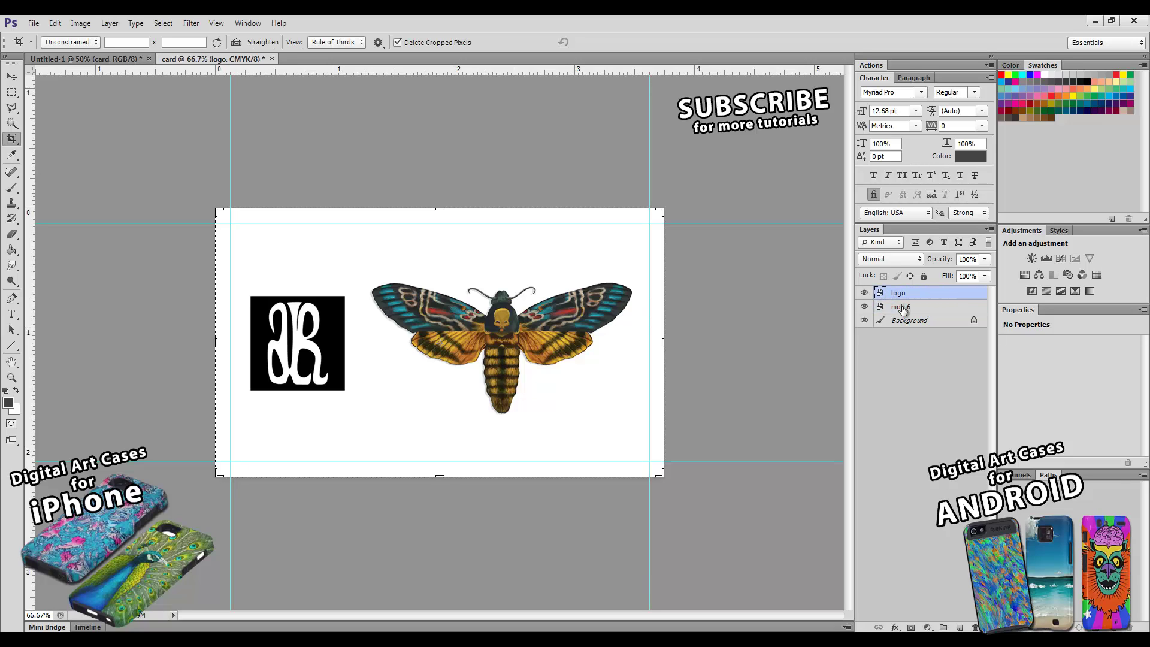
pyautogui.doubleClick(903, 308)
pyautogui.click(920, 304)
pyautogui.press('BackSpace')
pyautogui.press('Return')
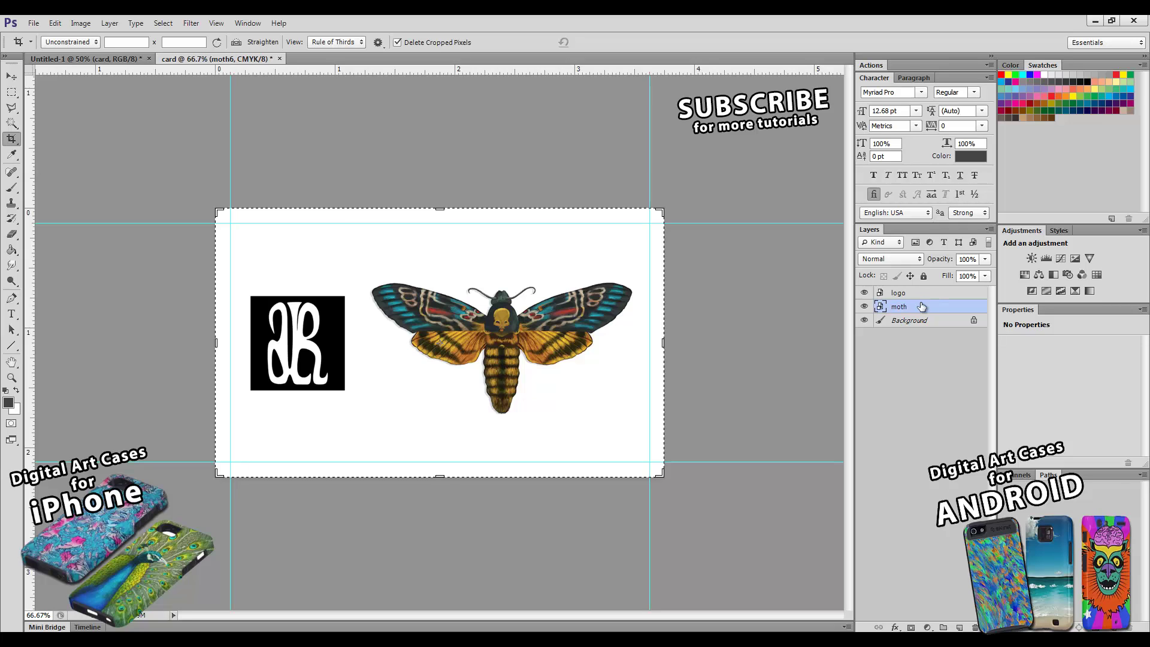
pyautogui.click(913, 320)
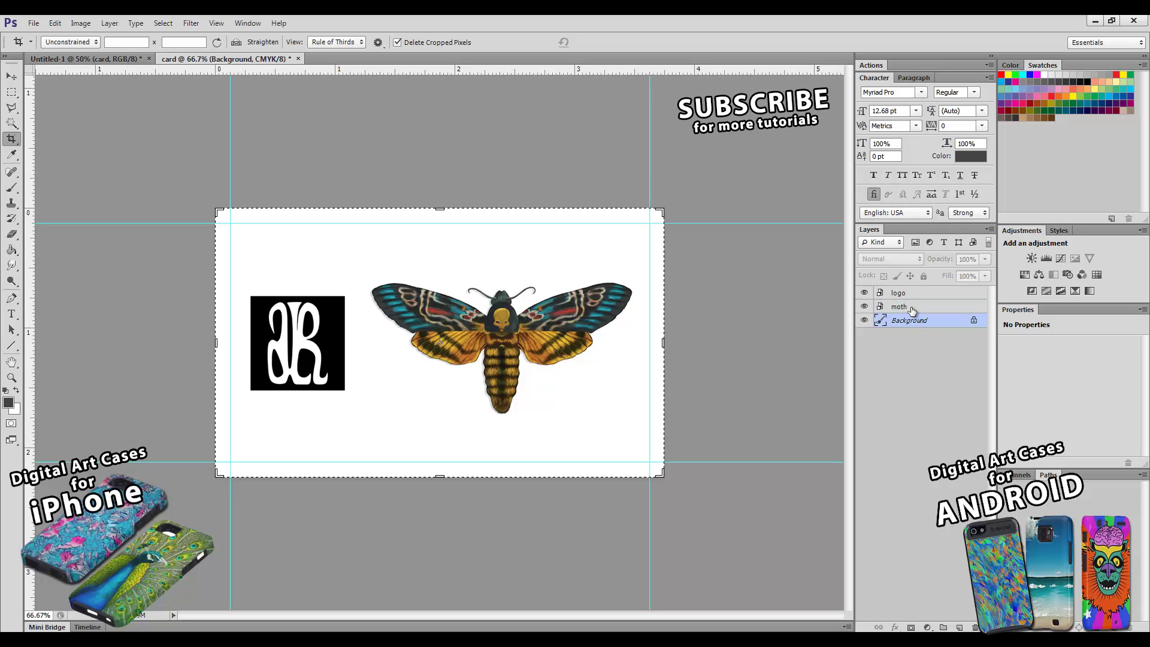
pyautogui.click(11, 76)
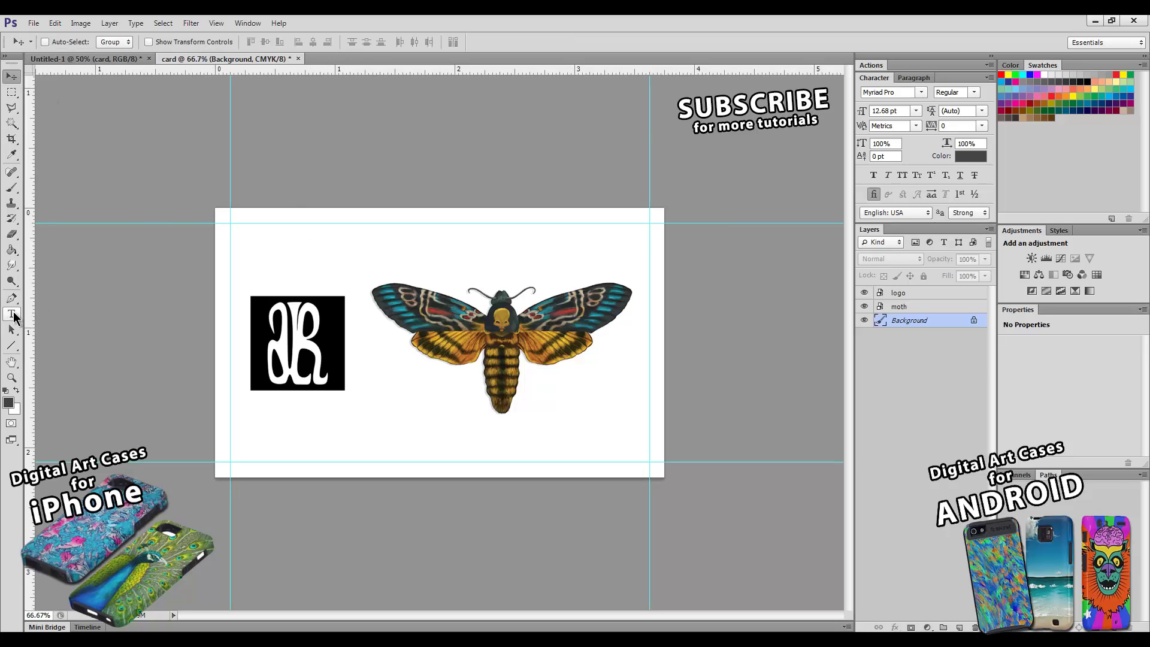
# - Type the artist's name as a new text line and move it up under the logo
pyautogui.click(12, 314)
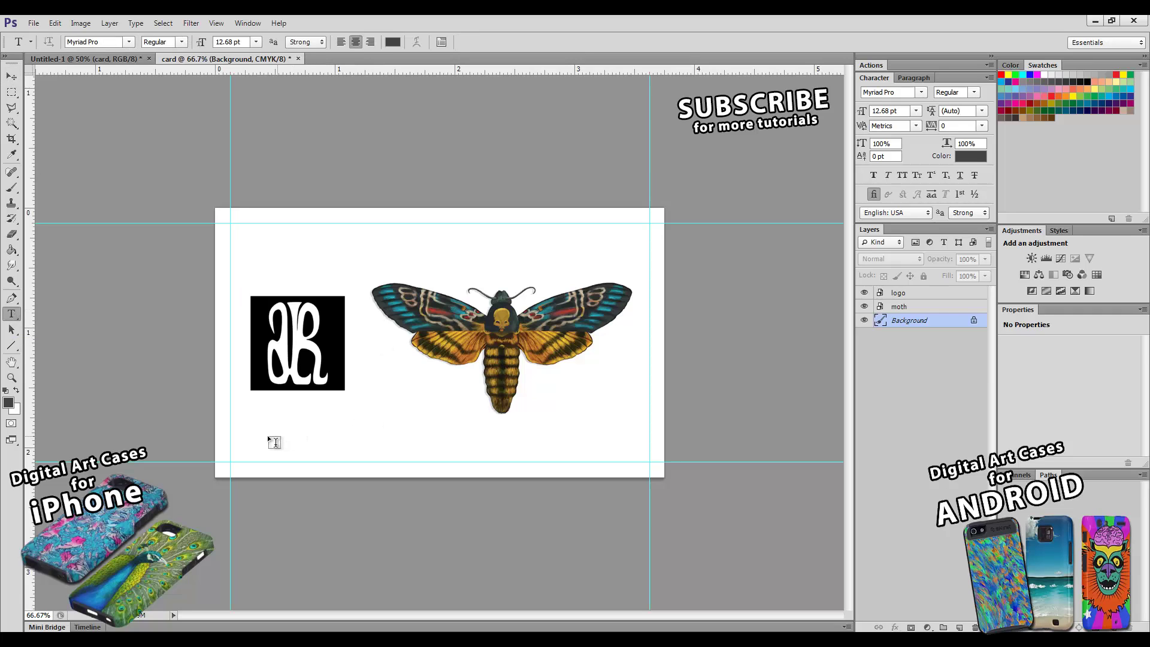
pyautogui.click(250, 427)
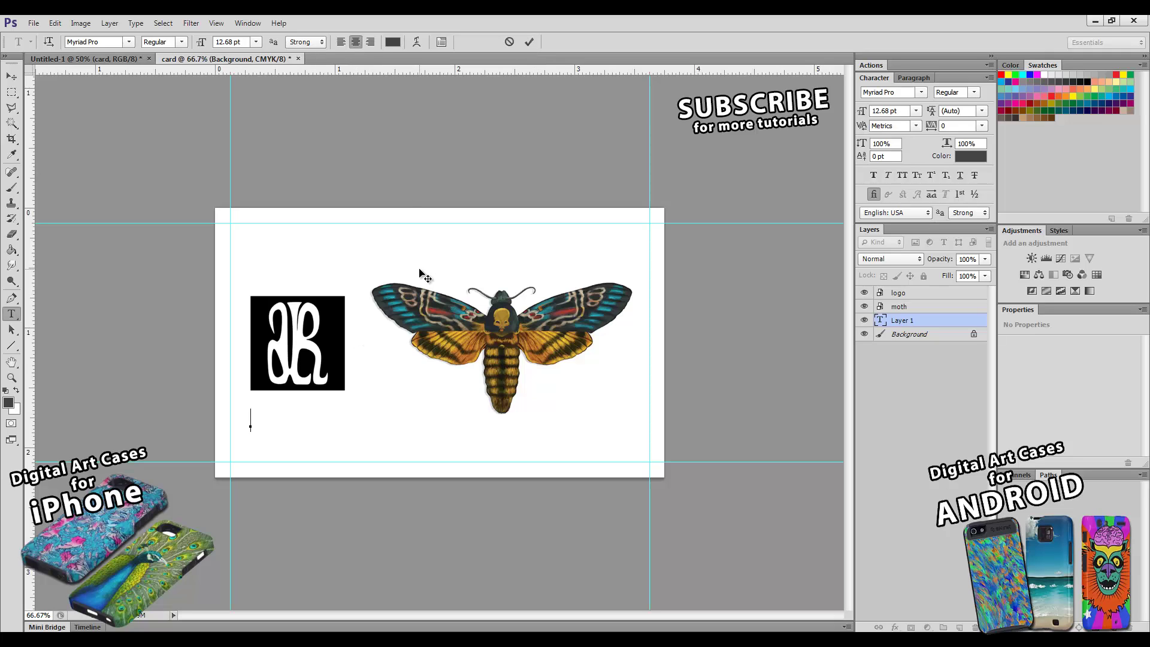
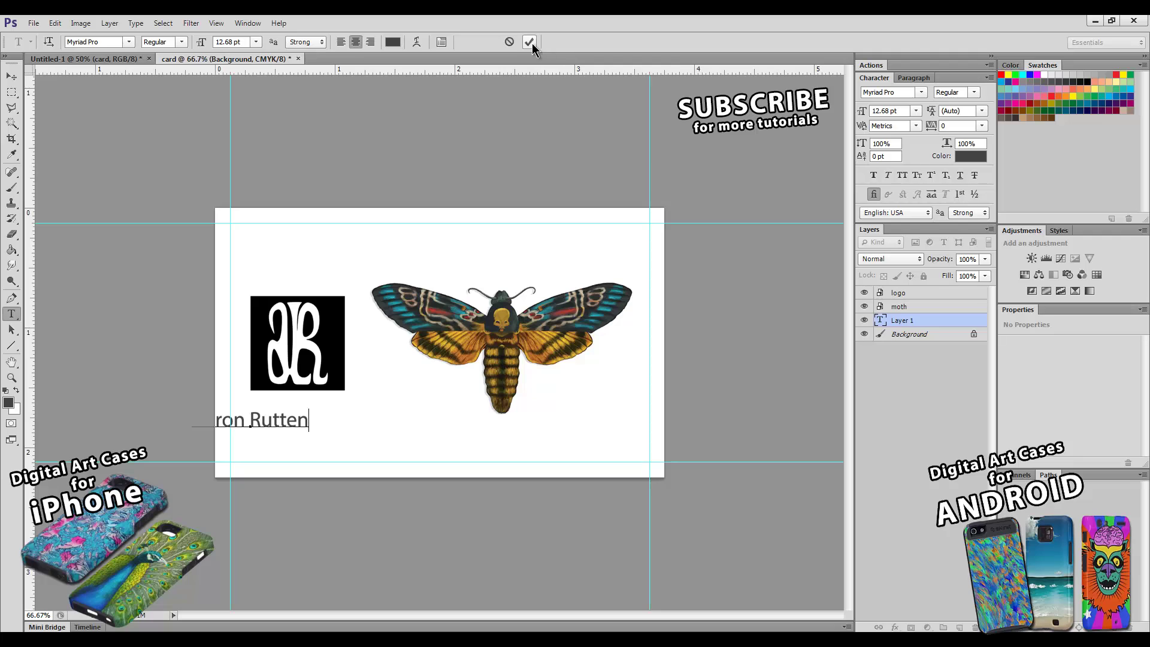
pyautogui.click(532, 43)
pyautogui.click(11, 76)
pyautogui.moveTo(287, 434); pyautogui.dragTo(353, 411)
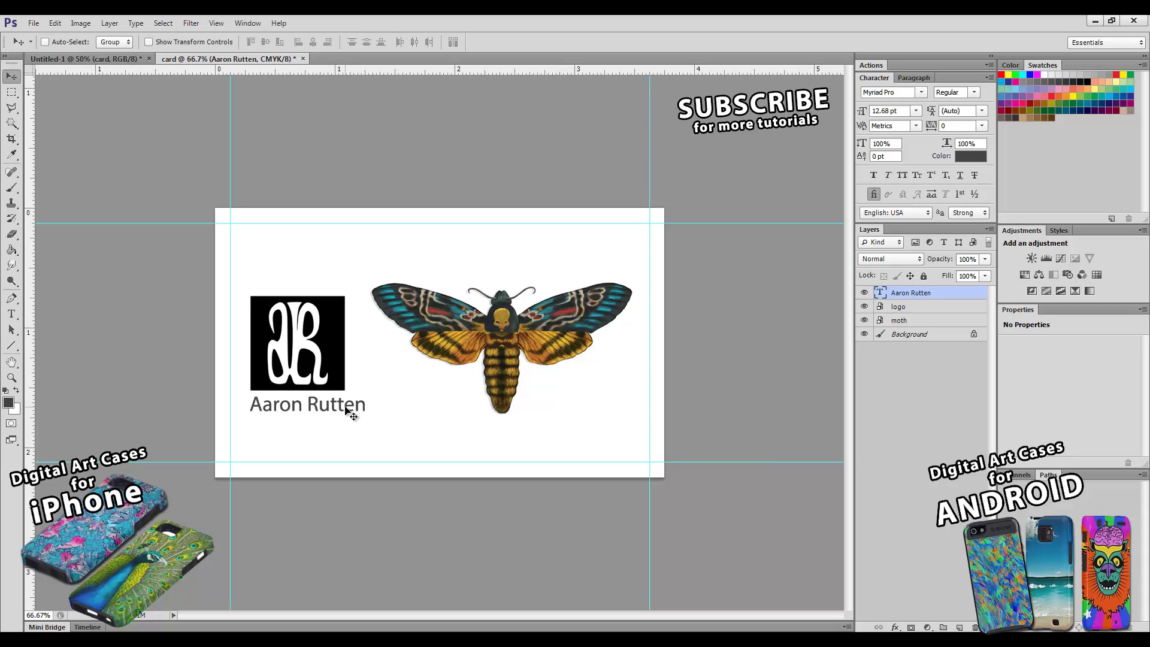
# - Shrink the name text to about 80%, set it to 10 pt, and nudge it under the logo
pyautogui.hotkey('ctrl', 't')
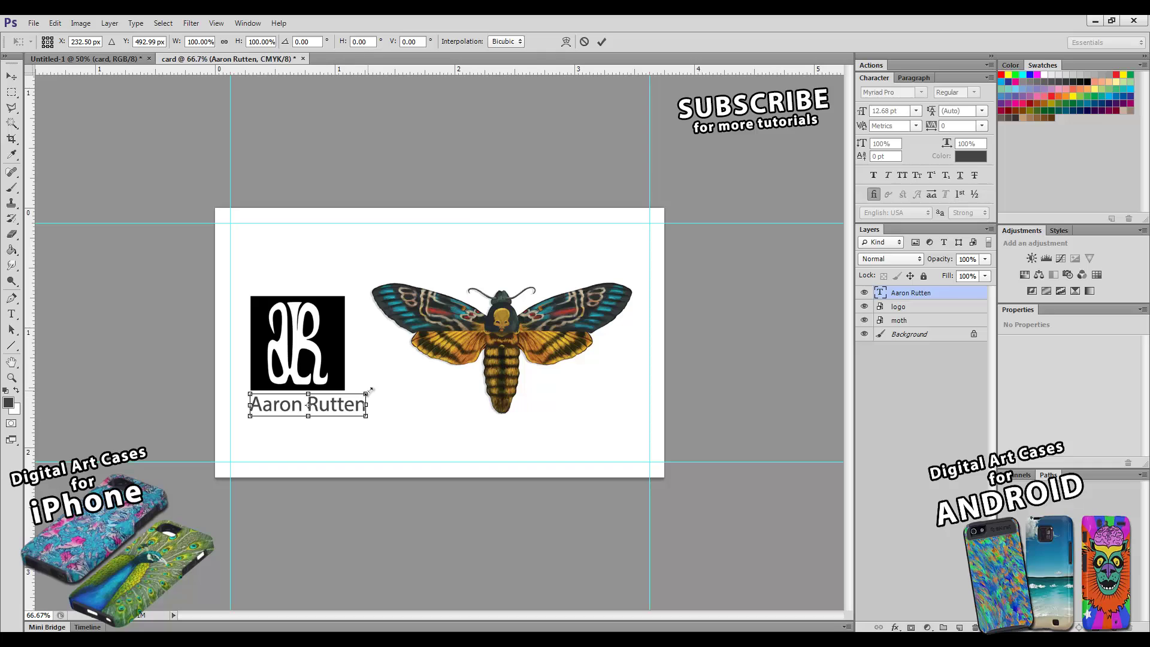
pyautogui.moveTo(370, 390); pyautogui.dragTo(347, 402)
pyautogui.click(602, 41)
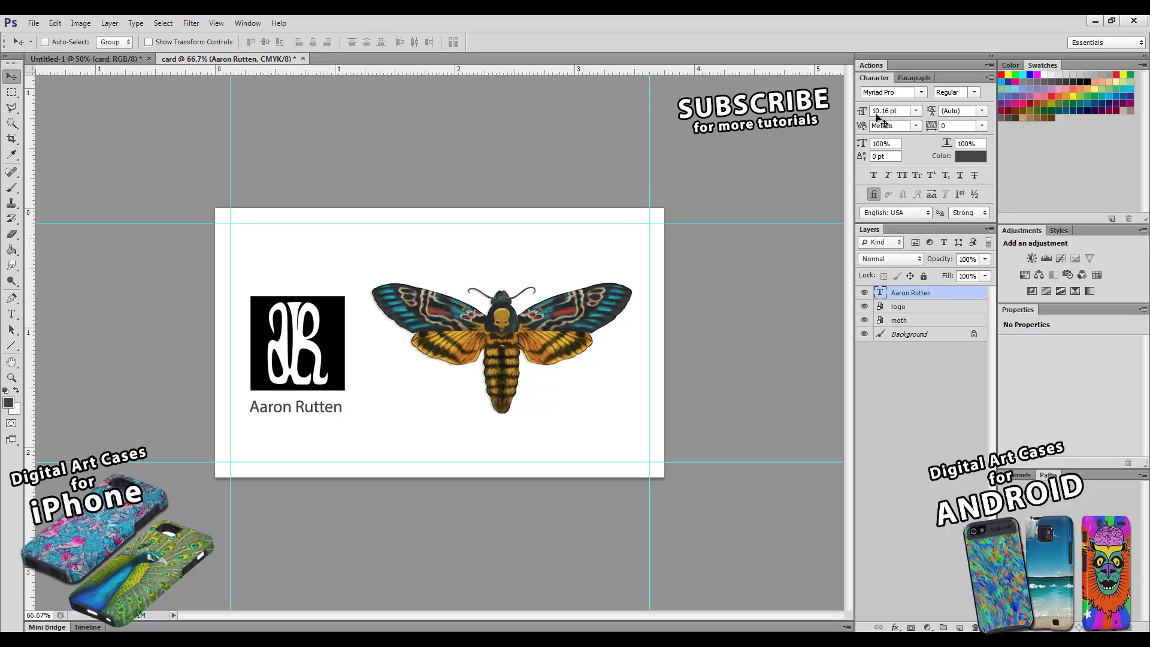
pyautogui.click(915, 112)
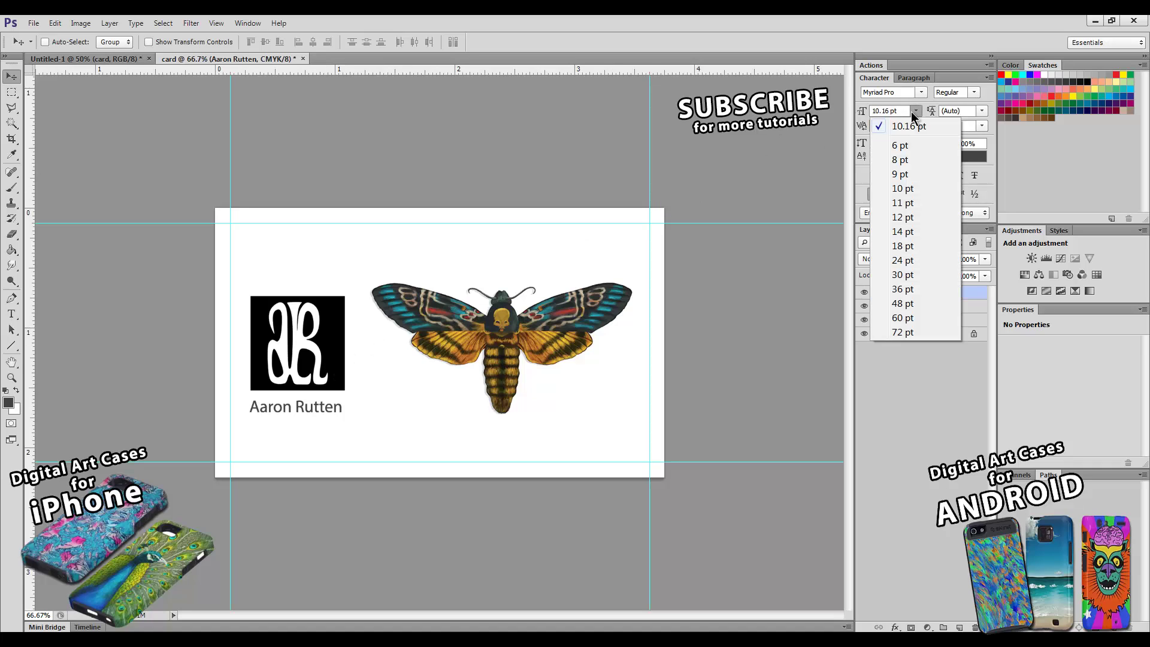
pyautogui.click(903, 189)
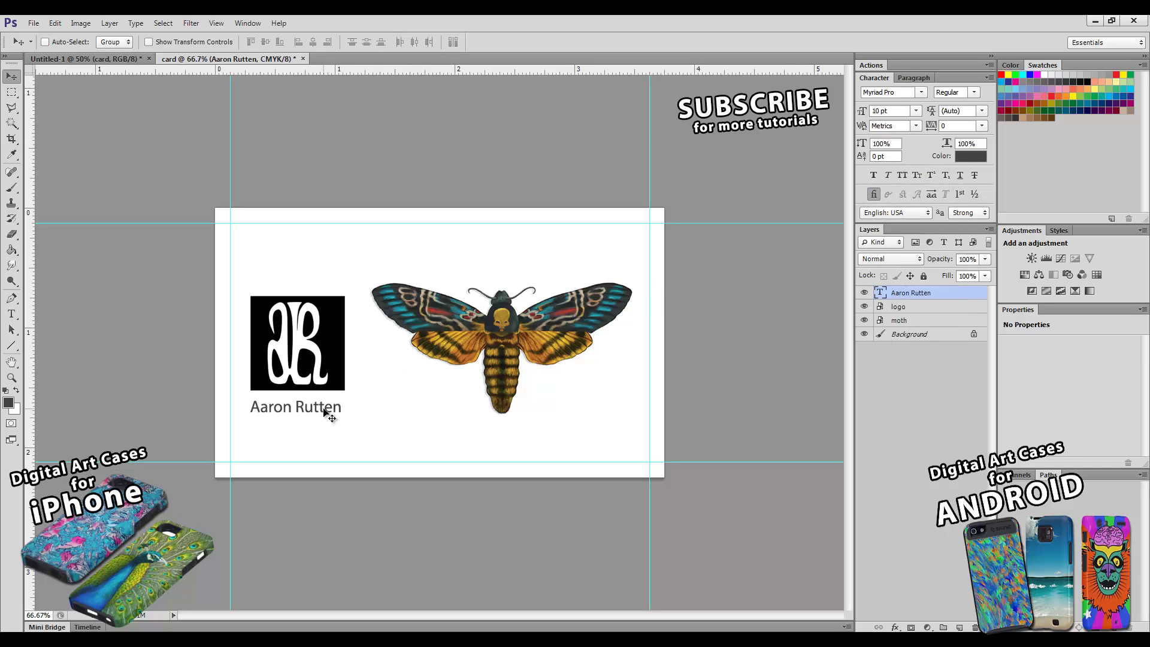
pyautogui.moveTo(325, 407); pyautogui.dragTo(326, 402)
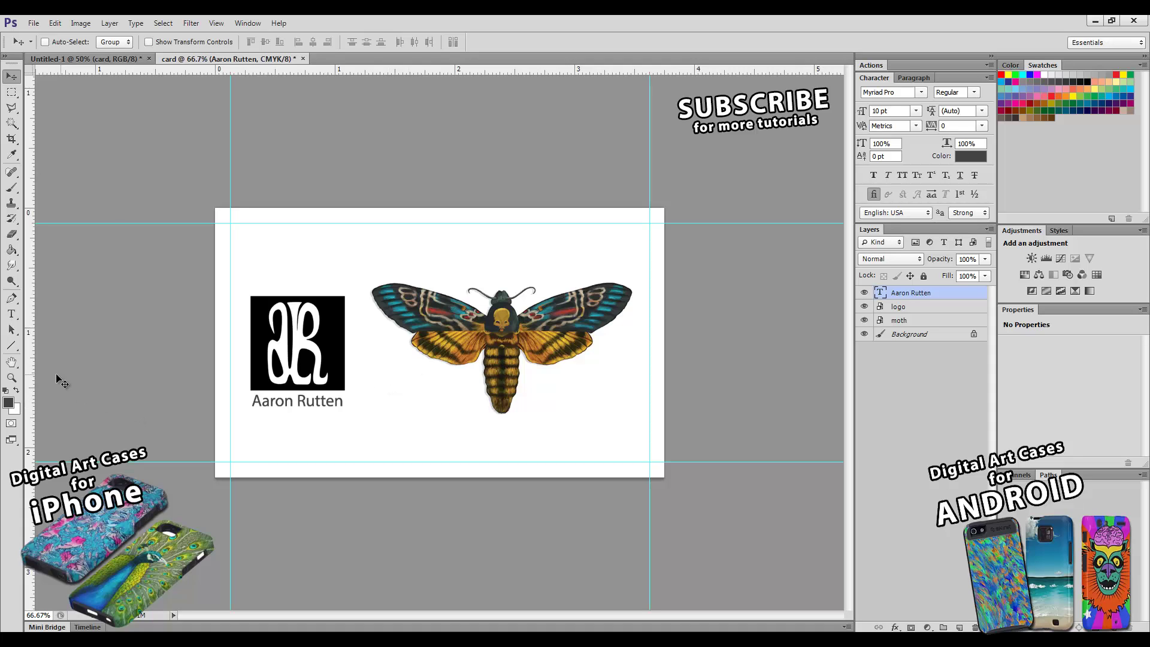
pyautogui.click(12, 378)
pyautogui.keyDown('alt'); pyautogui.click(416, 398); pyautogui.keyUp('alt')
pyautogui.keyDown('alt'); pyautogui.click(416, 398); pyautogui.keyUp('alt')
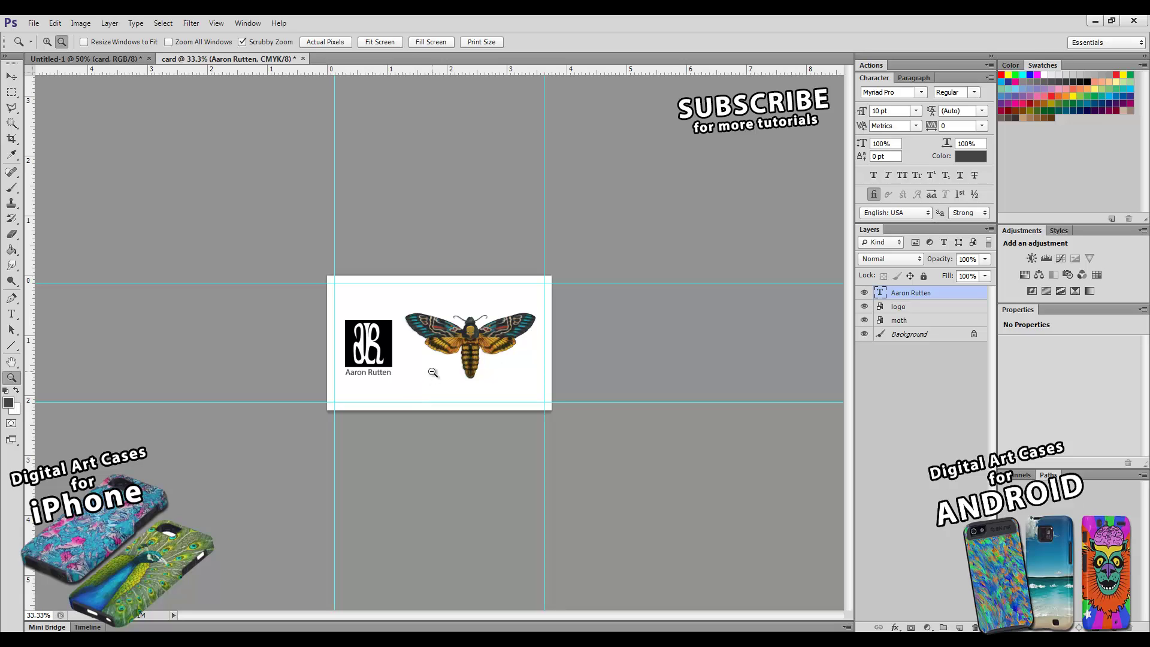
pyautogui.click(404, 368)
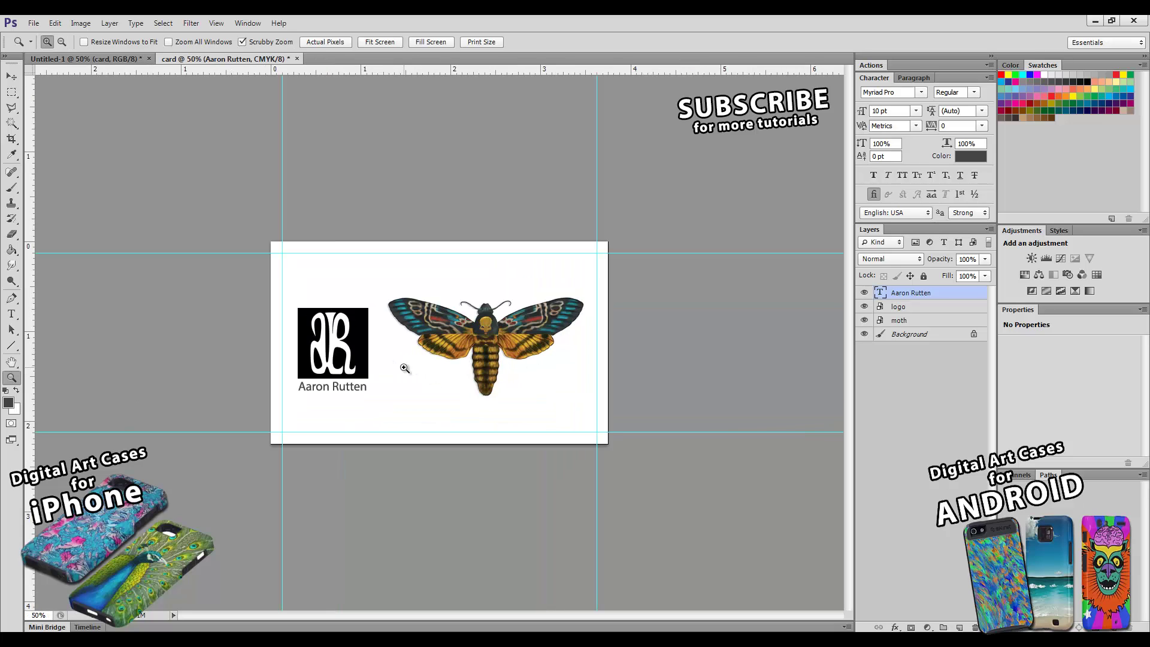
pyautogui.click(916, 110)
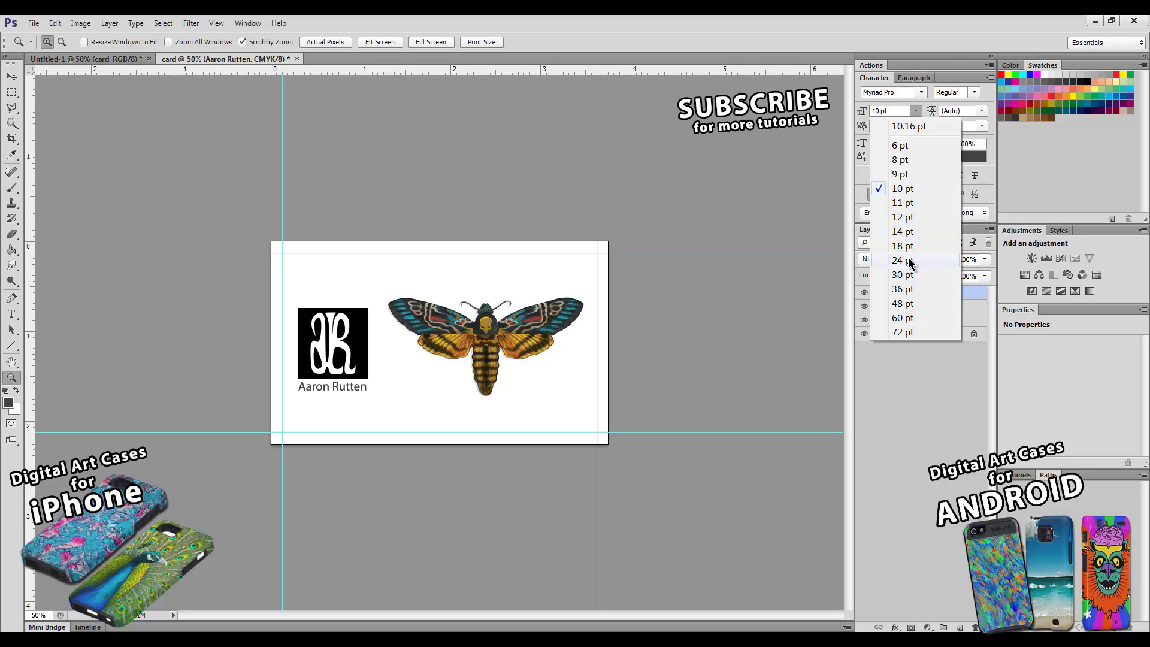
pyautogui.click(943, 64)
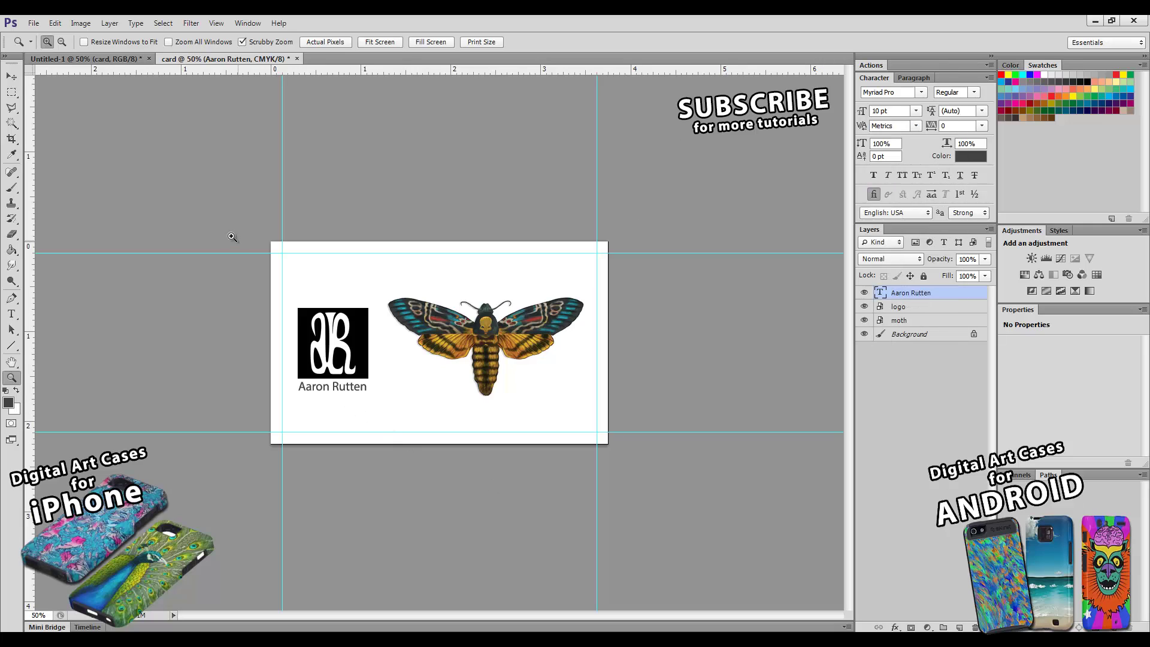
pyautogui.click(11, 76)
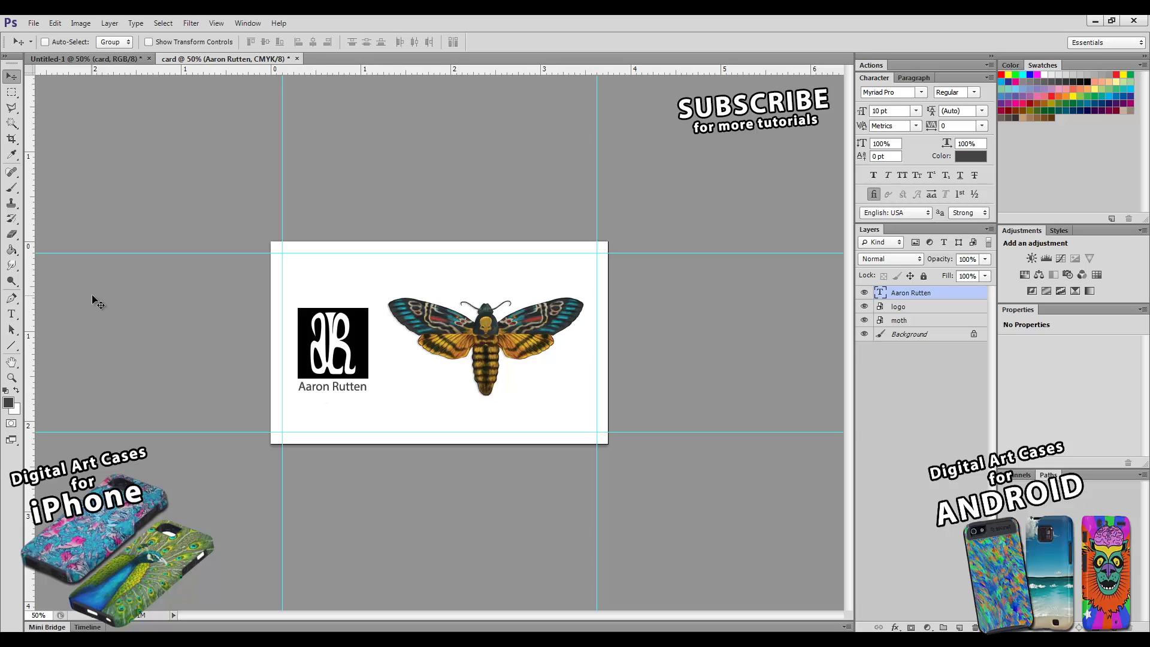
# - Alt-drag a copy of the name text straight down just below the original line
pyautogui.click(12, 316)
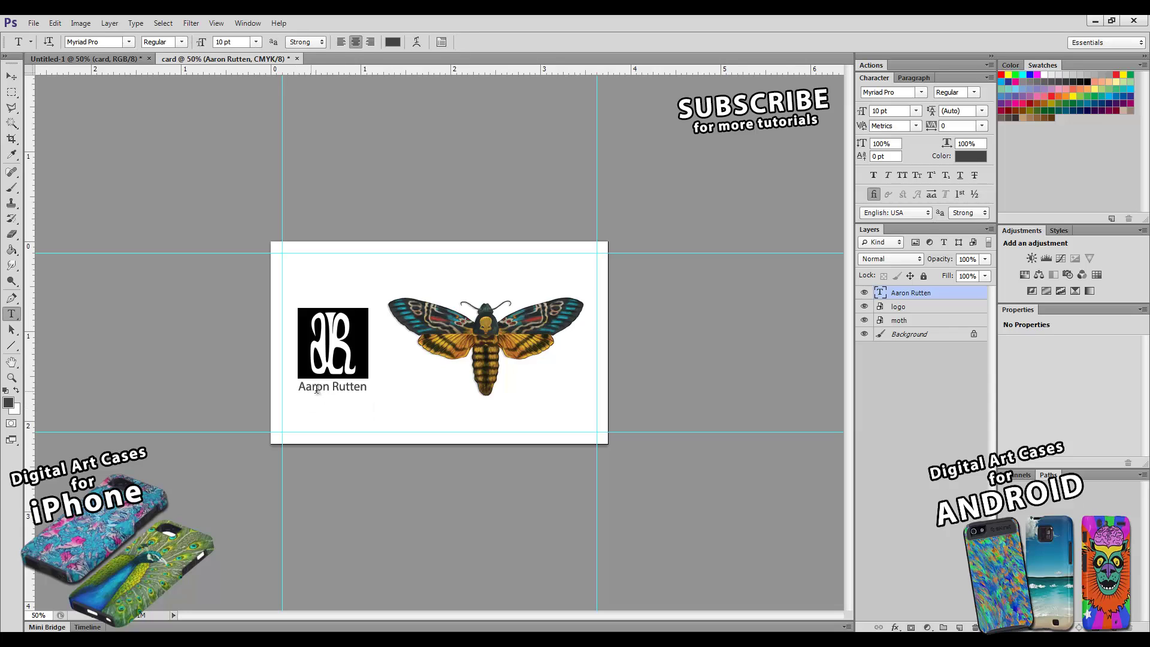
pyautogui.click(10, 72)
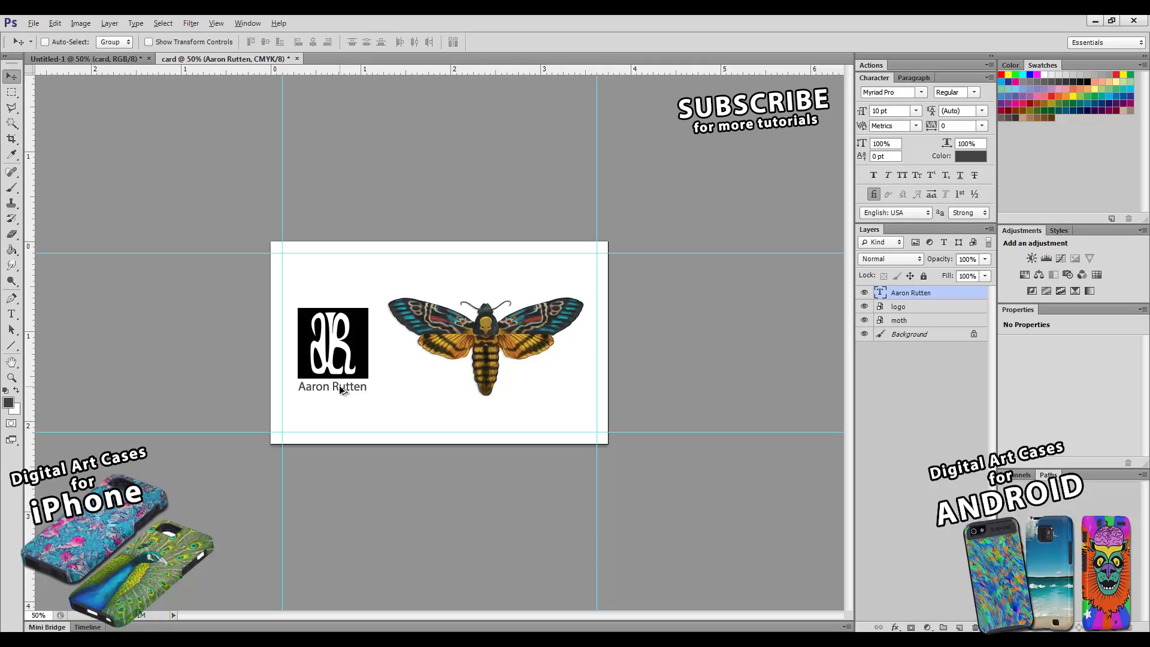
pyautogui.moveTo(343, 390); pyautogui.dragTo(357, 408)
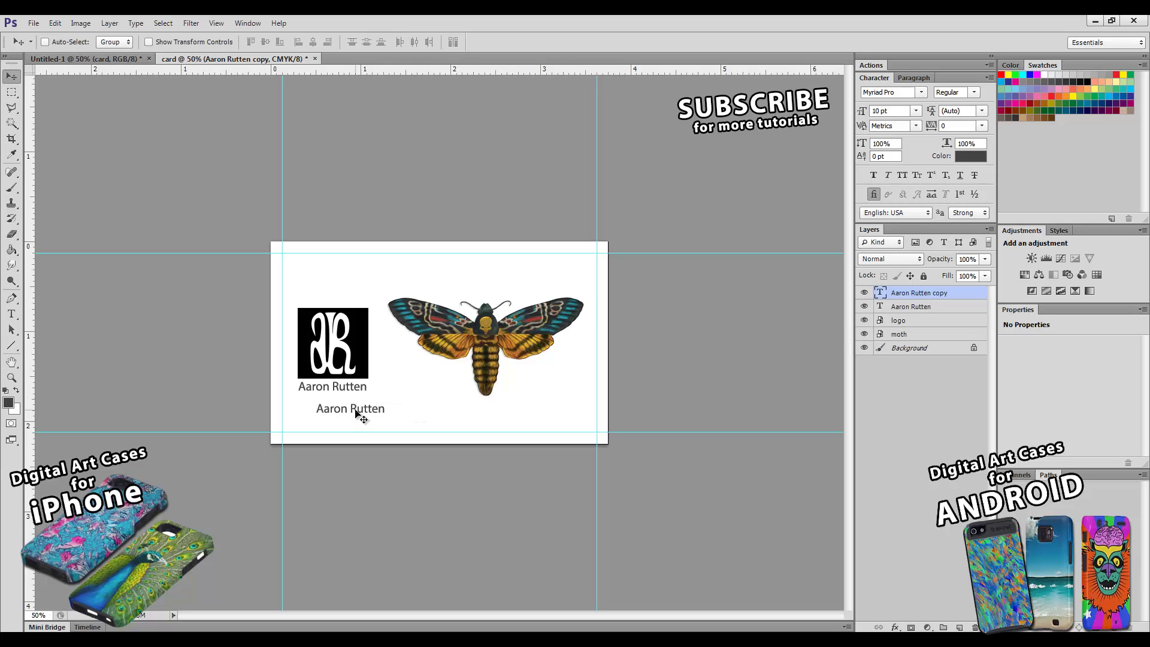
pyautogui.hotkey('ctrl', 'z')
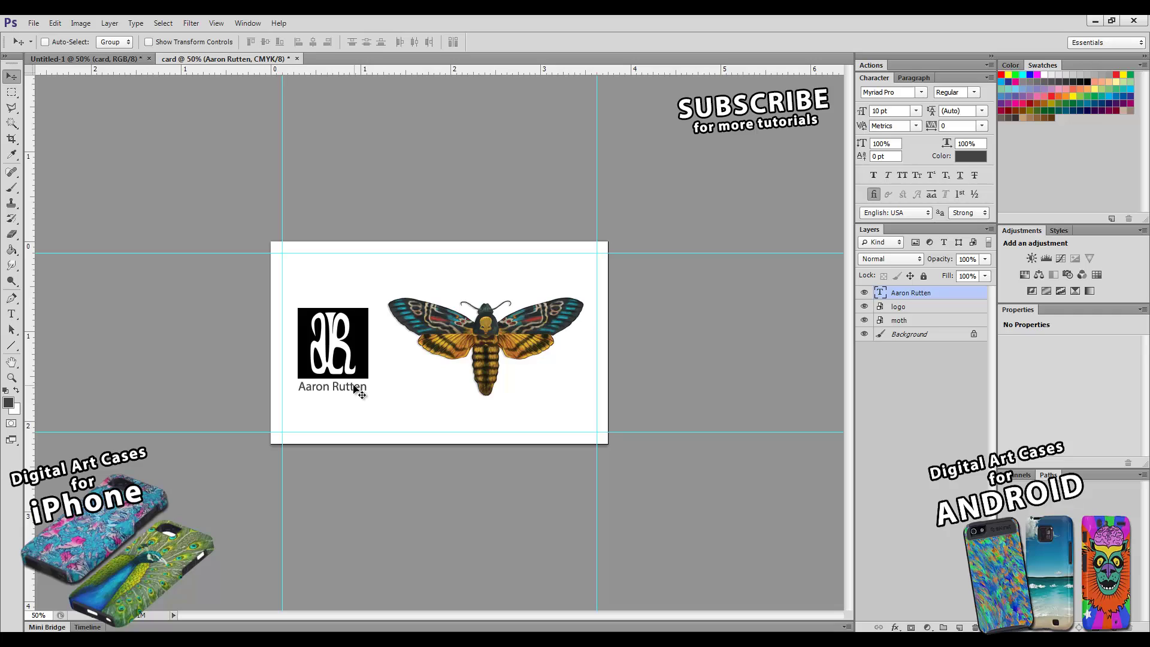
pyautogui.moveTo(347, 389)
pyautogui.mouseDown()
pyautogui.moveTo(347, 412)
pyautogui.moveTo(348, 400)
pyautogui.mouseUp()
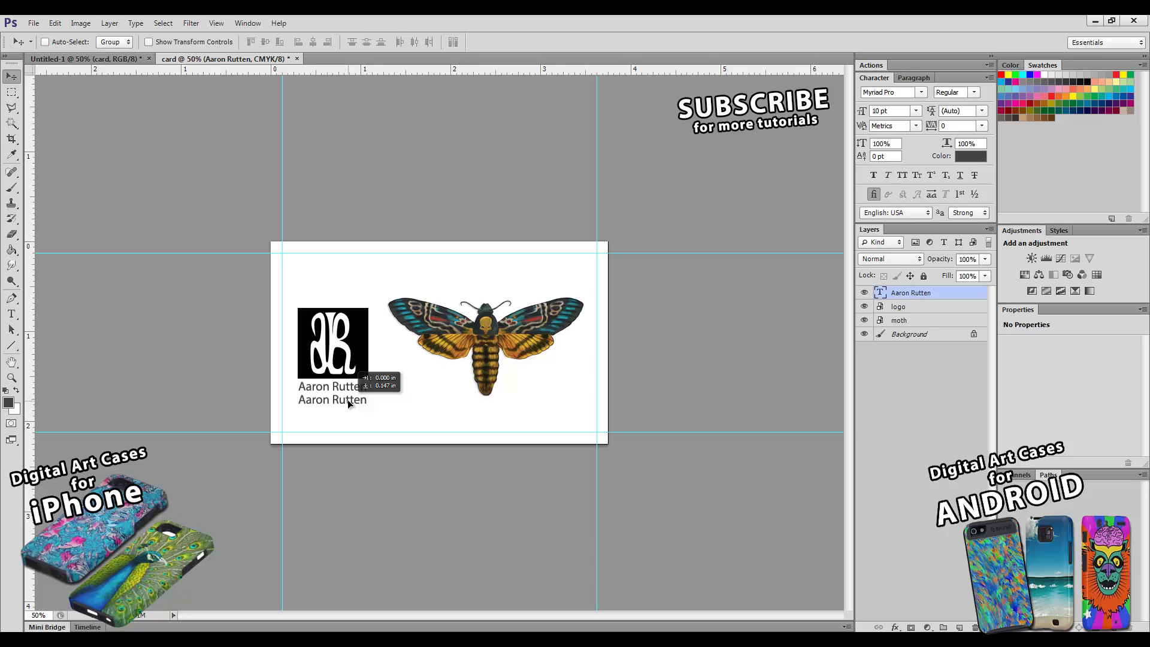
# - Replace the duplicated line's text with 'Visual Artist' and commit it
pyautogui.moveTo(347, 400); pyautogui.dragTo(347, 400)
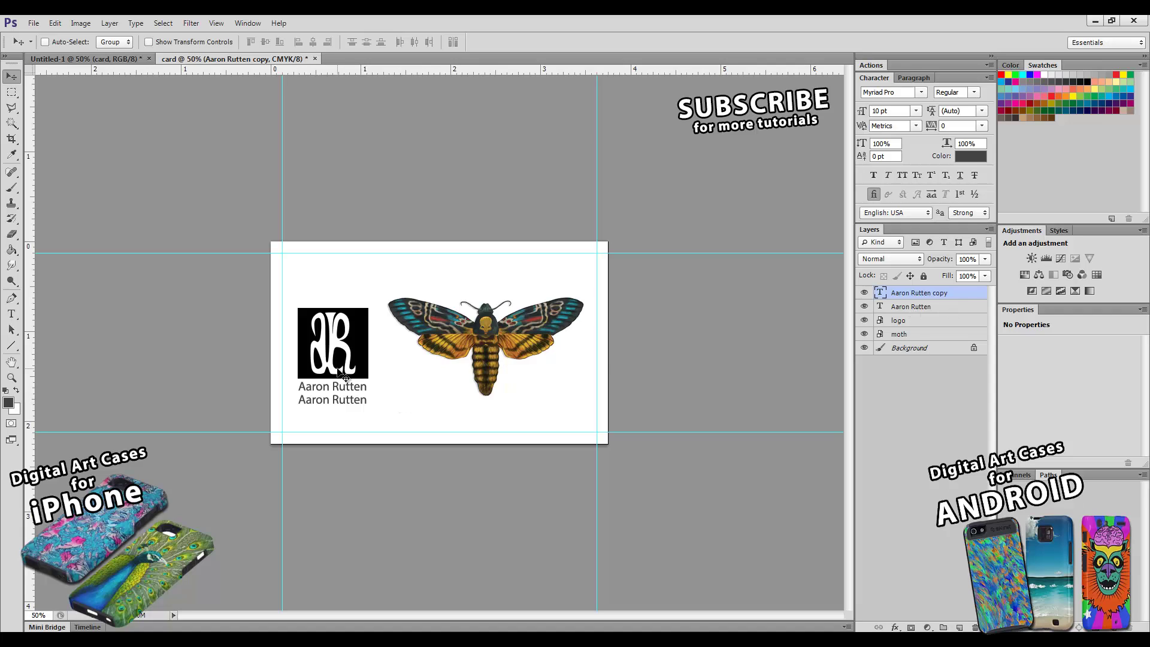
pyautogui.click(11, 314)
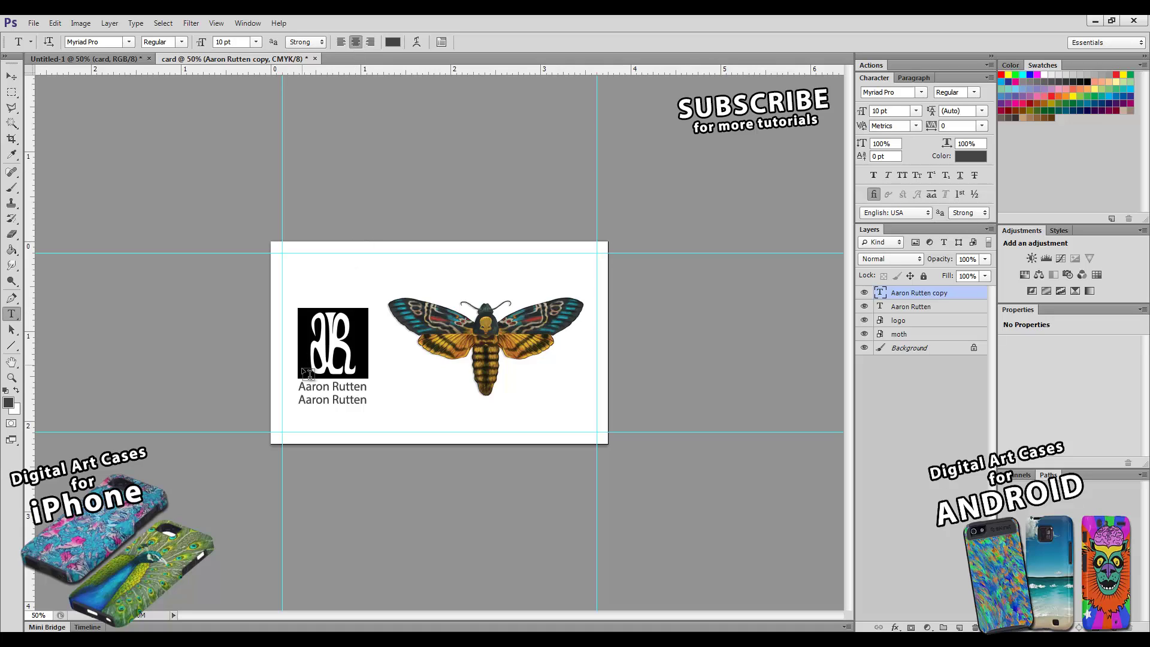
pyautogui.moveTo(298, 400); pyautogui.dragTo(375, 404)
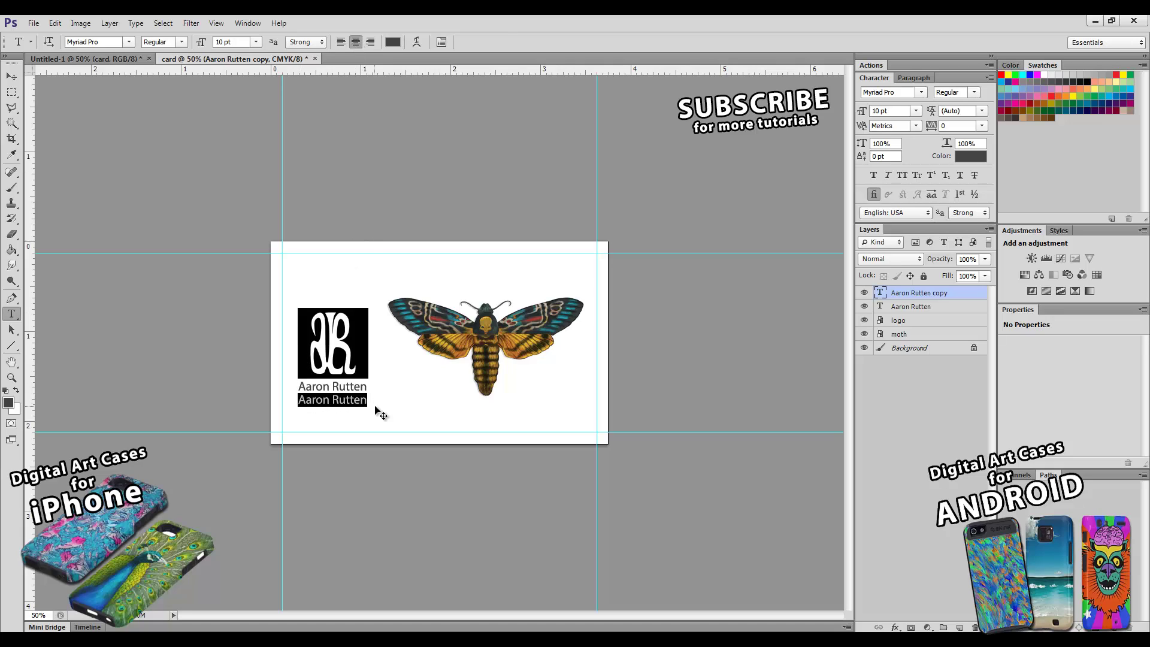
pyautogui.write('Visual')
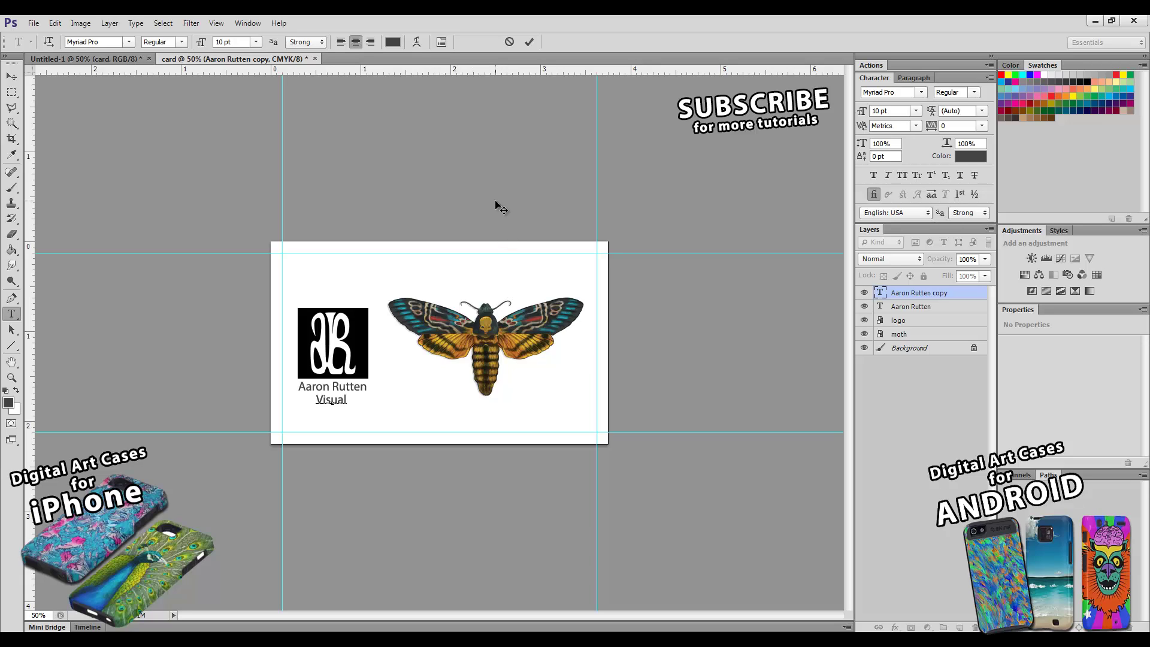
pyautogui.write('aRIST')
pyautogui.press('BackSpace')
pyautogui.press('BackSpace')
pyautogui.press('BackSpace')
pyautogui.press('BackSpace')
pyautogui.press('BackSpace')
pyautogui.write('Artist')
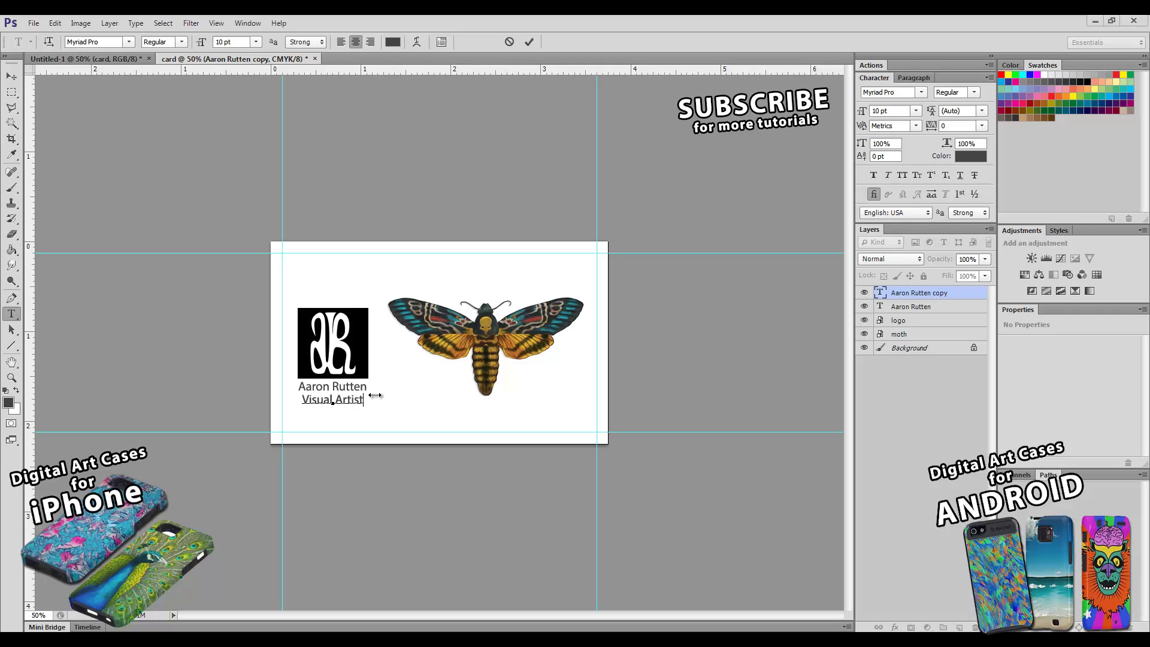
pyautogui.click(528, 43)
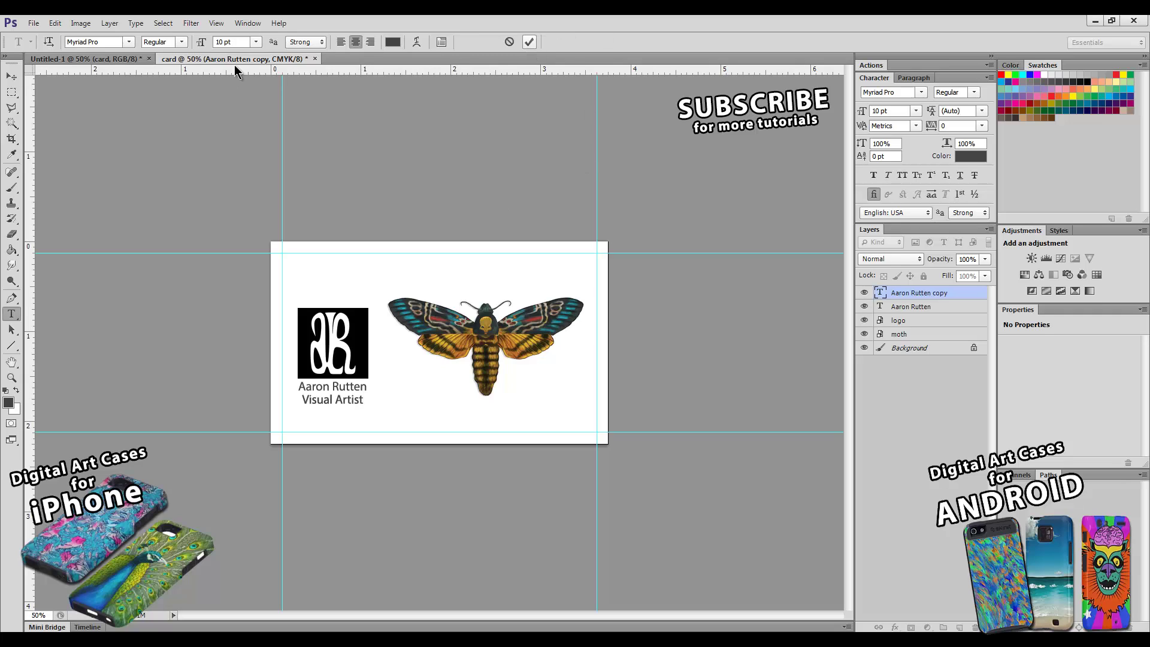
pyautogui.press('v')
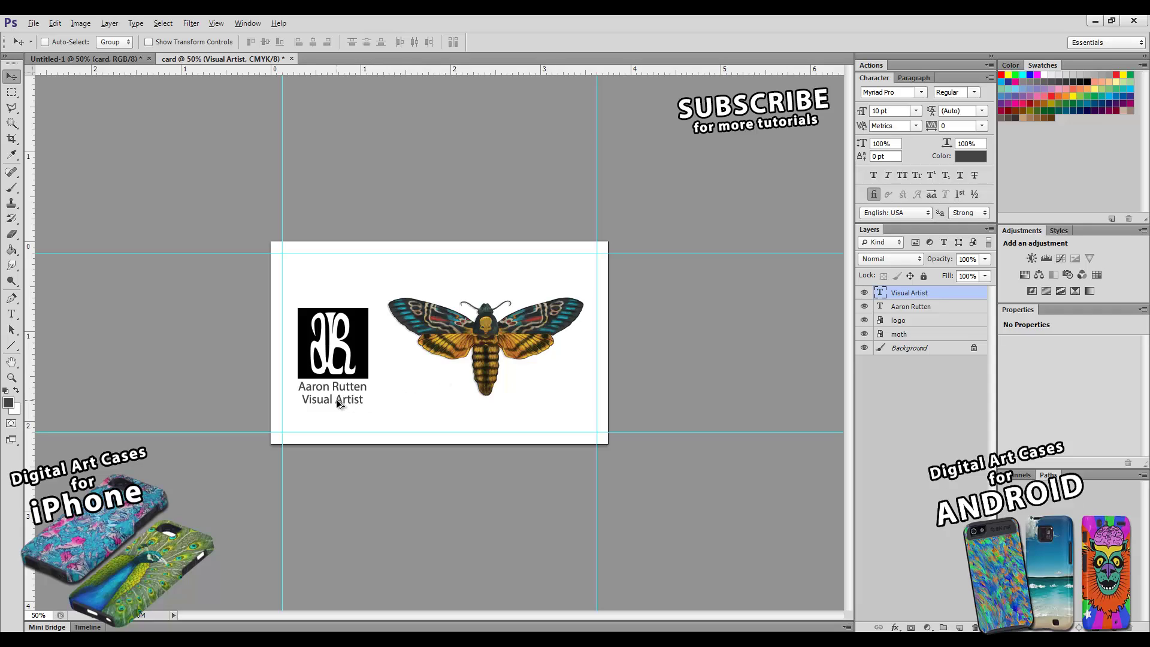
# - Duplicate the Visual Artist line below it and retype it as a placeholder phone number
pyautogui.moveTo(337, 401); pyautogui.dragTo(340, 412)
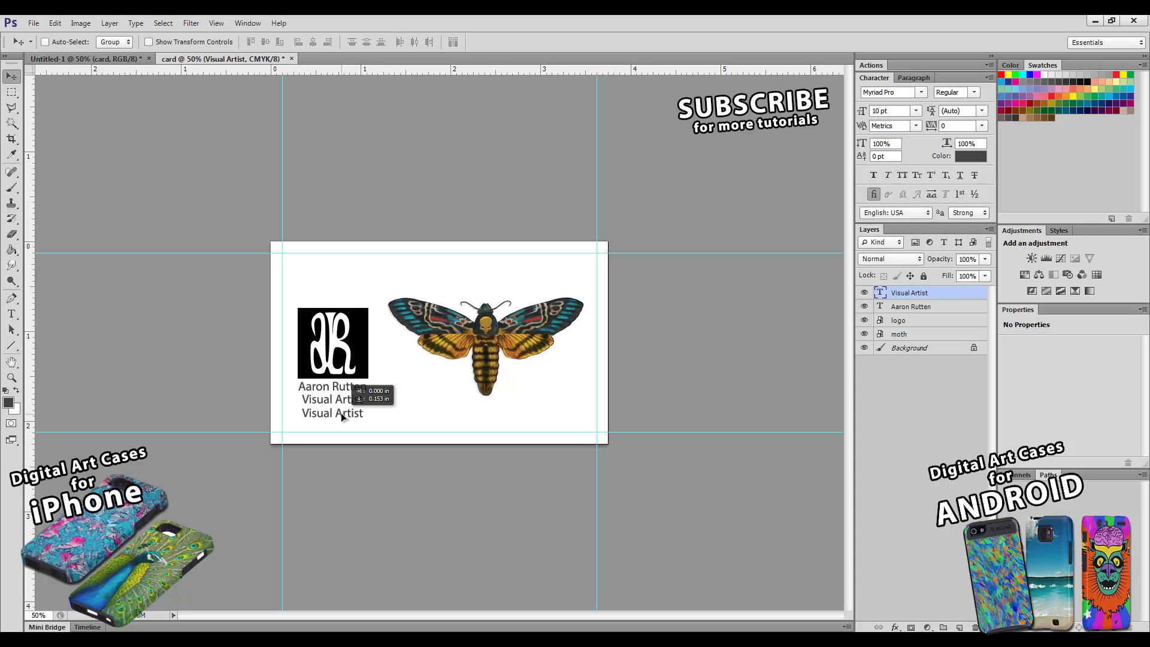
pyautogui.moveTo(340, 412); pyautogui.dragTo(341, 412)
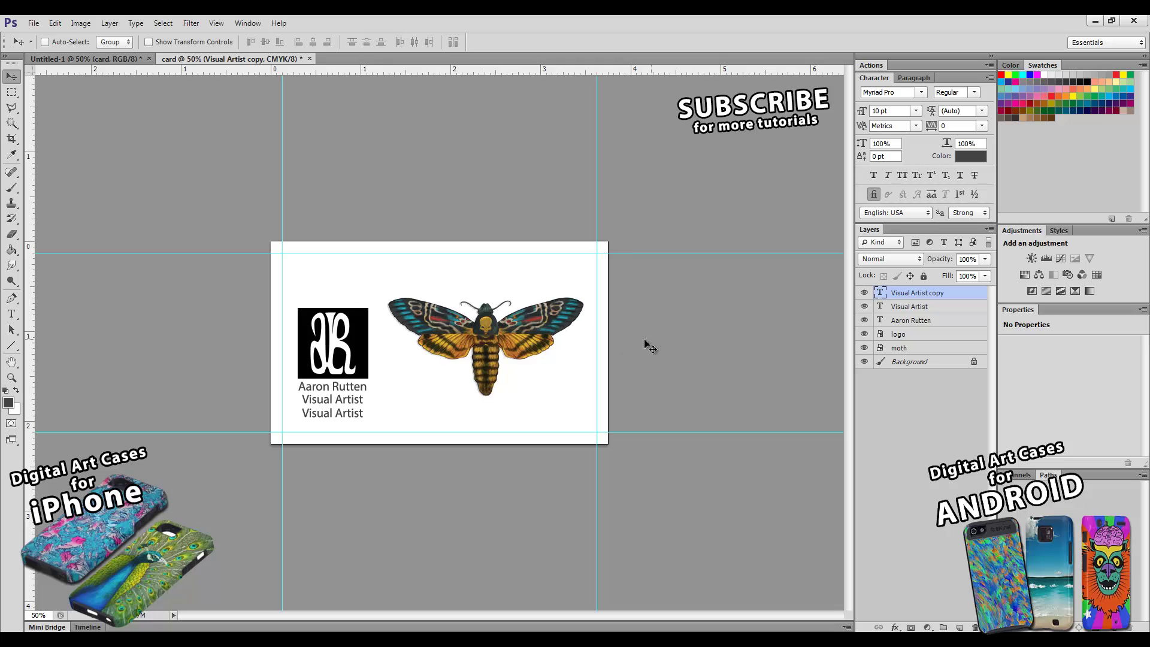
pyautogui.click(11, 314)
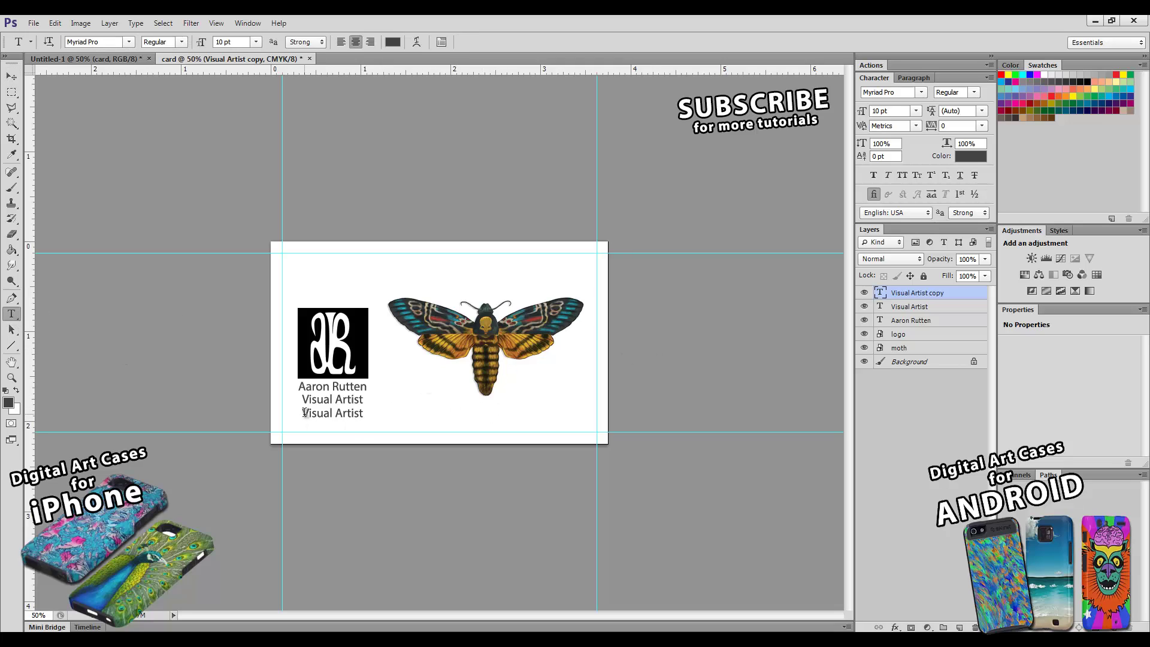
pyautogui.moveTo(304, 413); pyautogui.dragTo(381, 414)
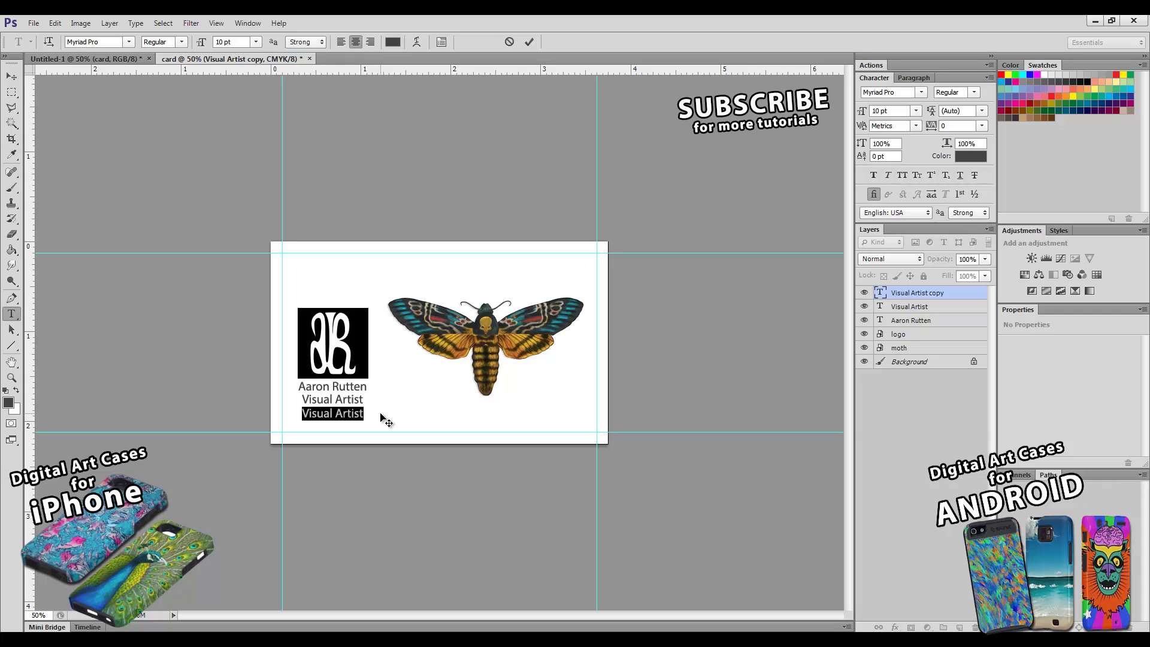
pyautogui.write('206-xxx')
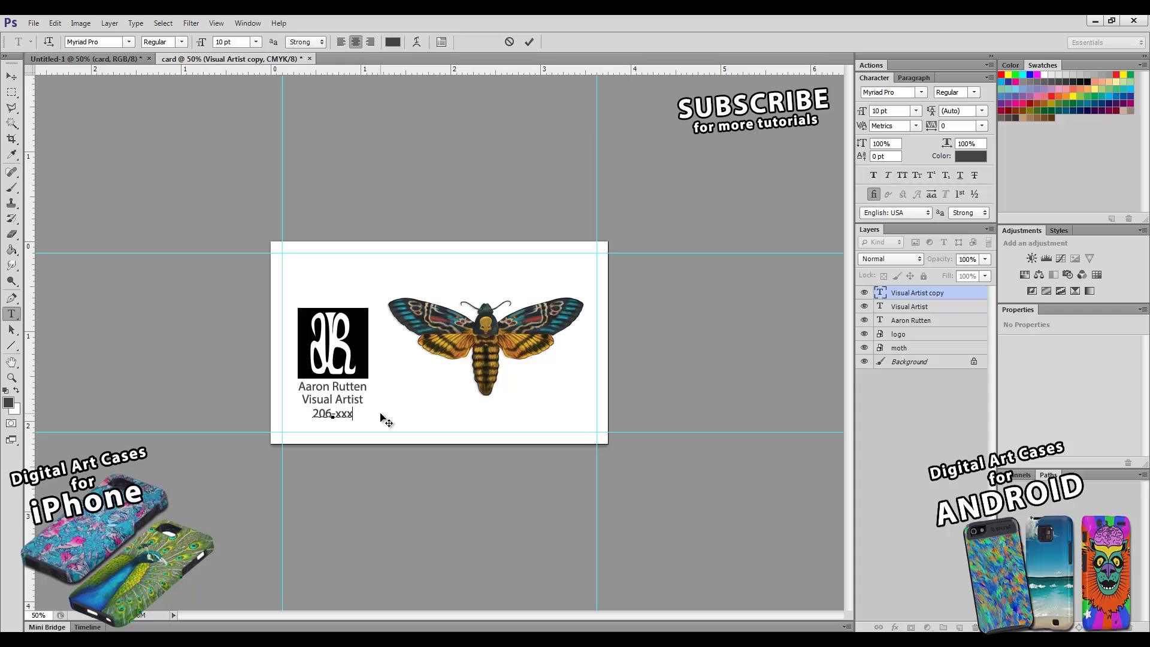
pyautogui.write('-xxxx')
pyautogui.click(530, 44)
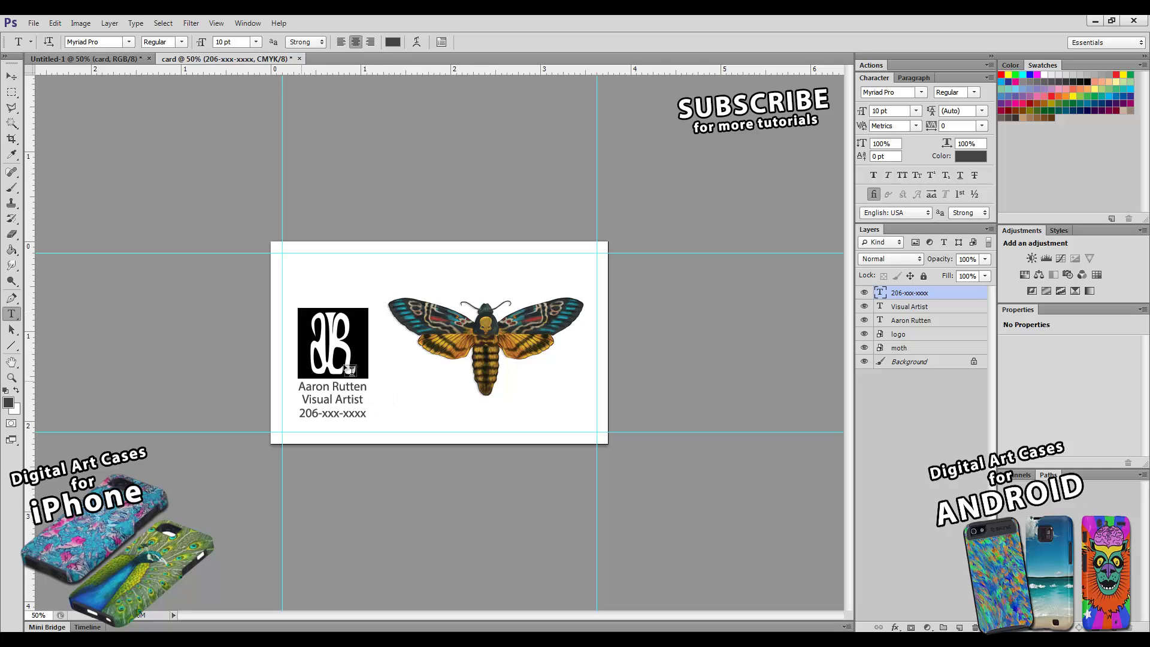
# - Try moving the phone number to the card's lower right, then undo the move
pyautogui.click(11, 76)
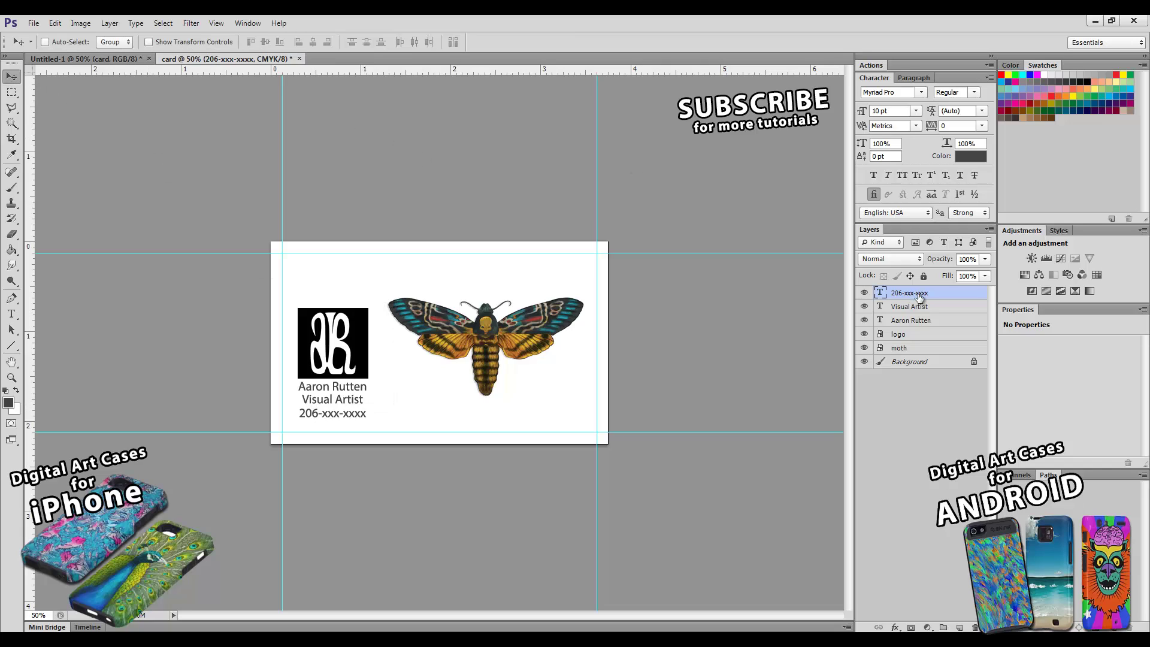
pyautogui.moveTo(350, 417); pyautogui.dragTo(578, 418)
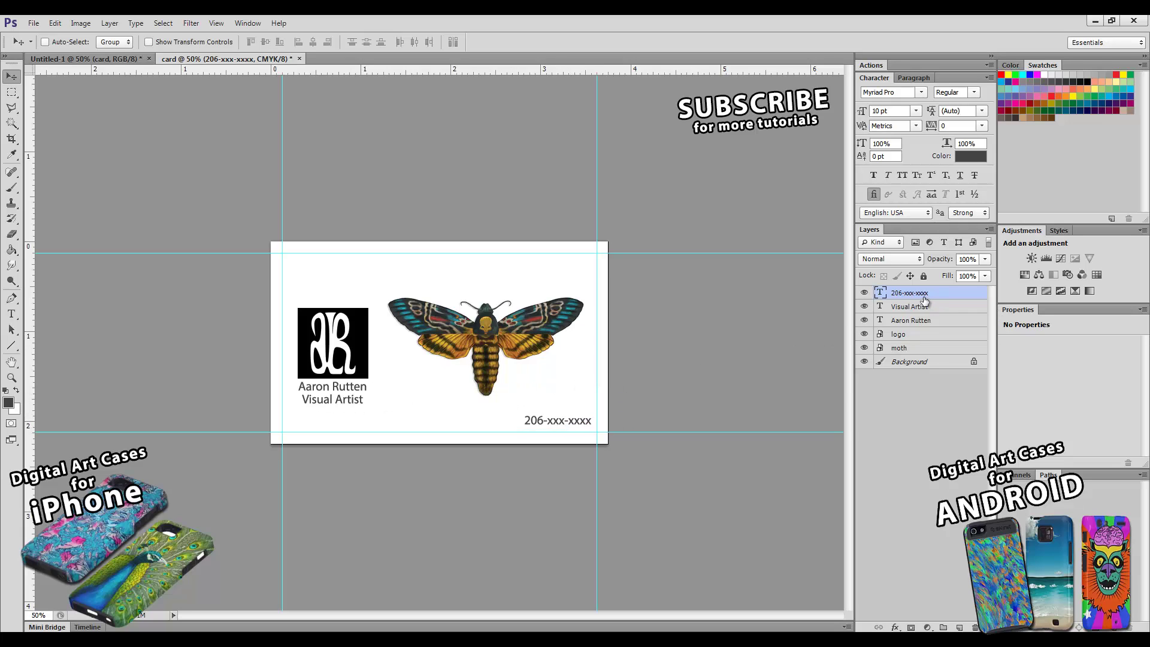
pyautogui.hotkey('ctrl', 'z')
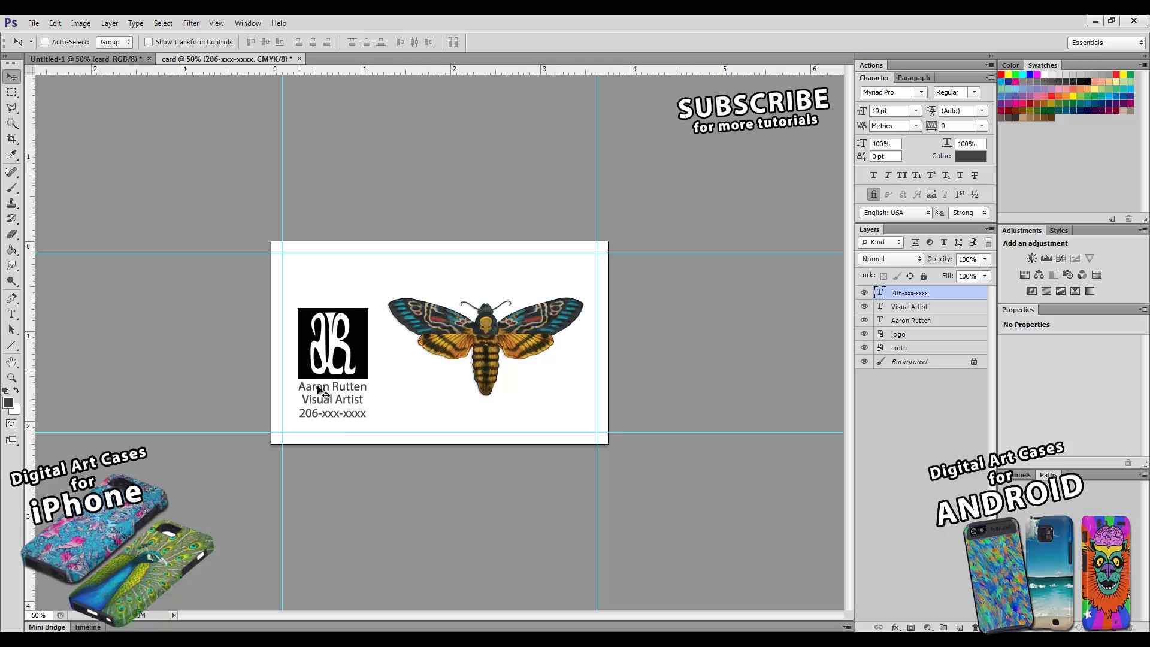
# - Group the logo and the three text layers into a group named 'info'
pyautogui.keyDown('shift'); pyautogui.click(910, 336); pyautogui.keyUp('shift')
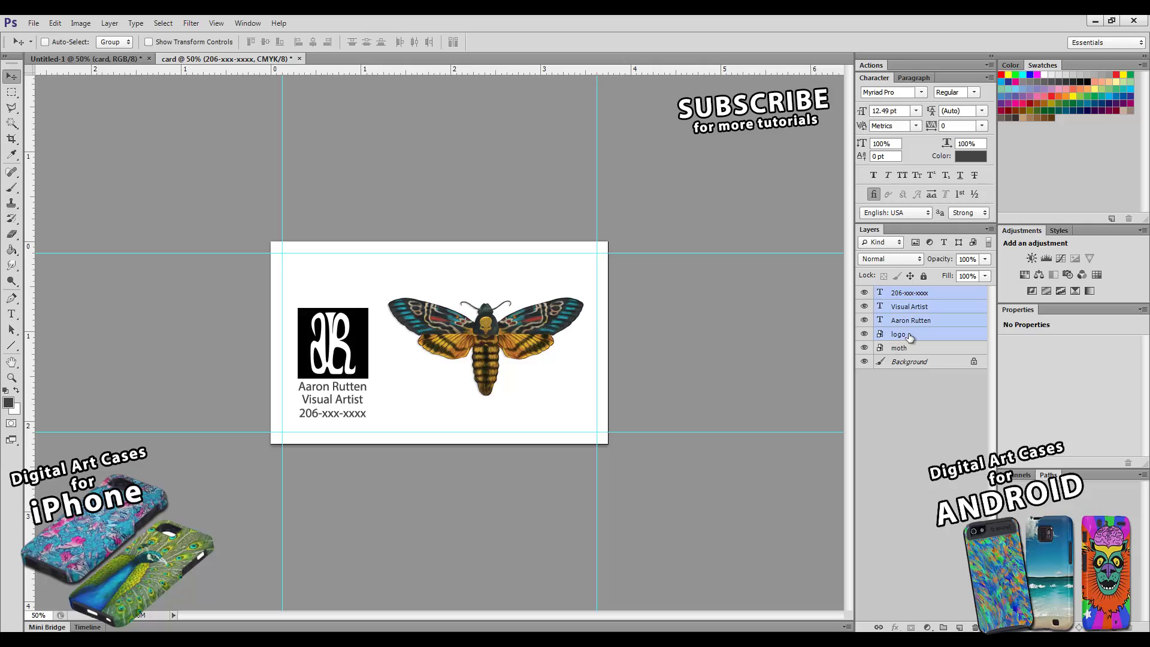
pyautogui.click(926, 294)
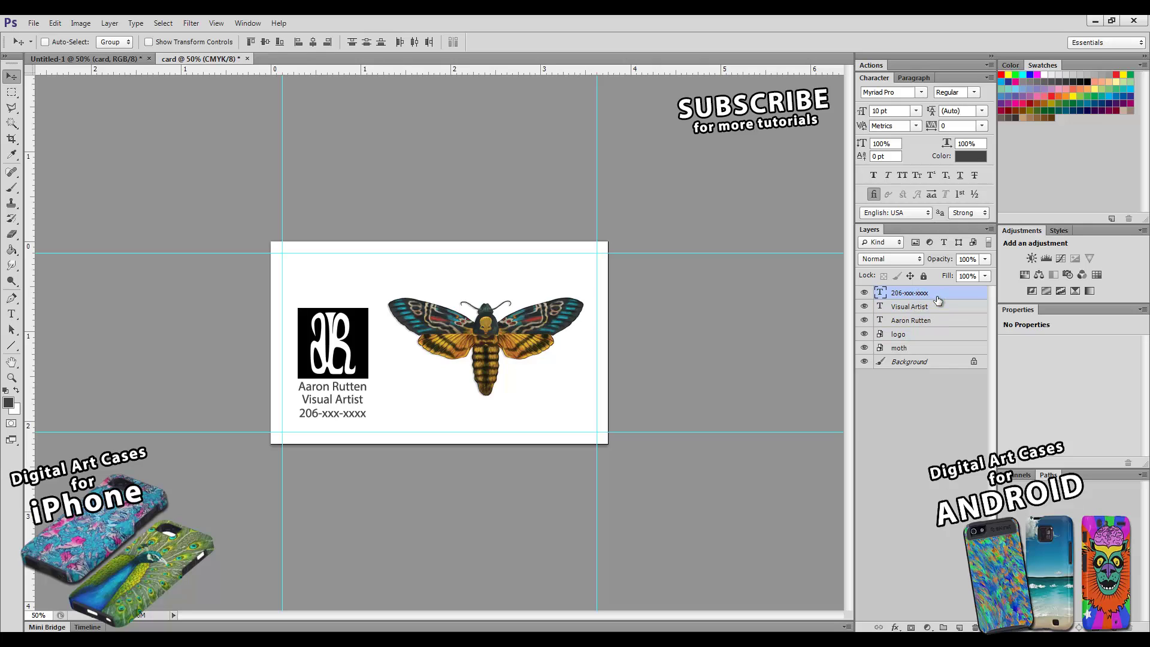
pyautogui.keyDown('ctrl'); pyautogui.click(904, 322); pyautogui.keyUp('ctrl')
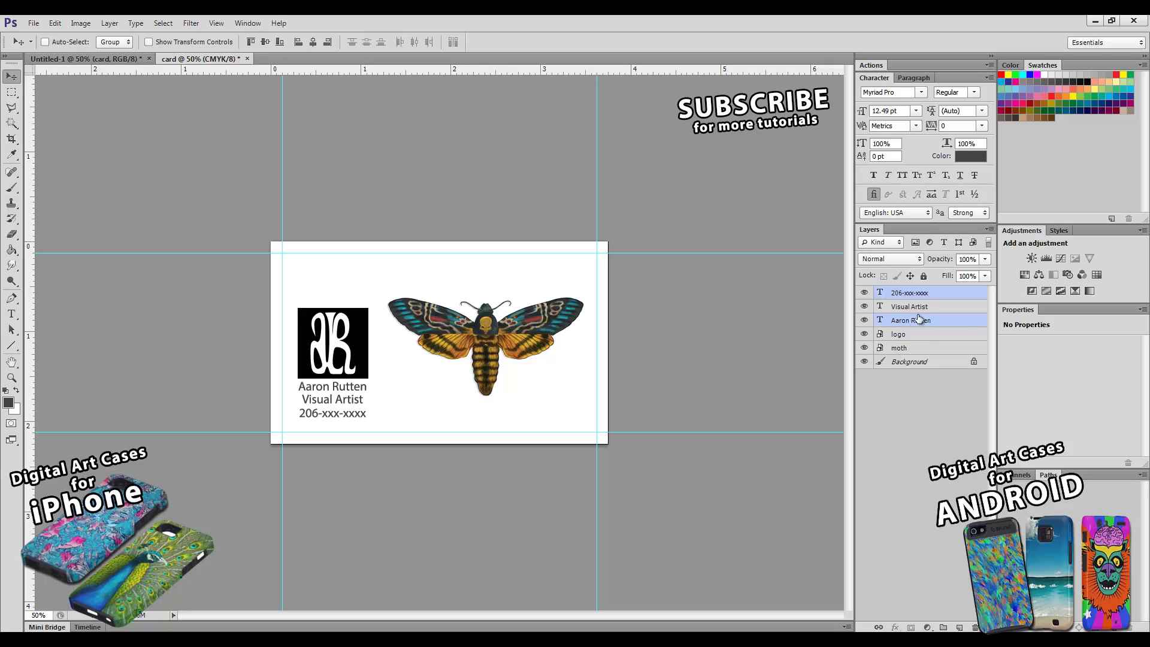
pyautogui.keyDown('shift'); pyautogui.click(917, 334); pyautogui.keyUp('shift')
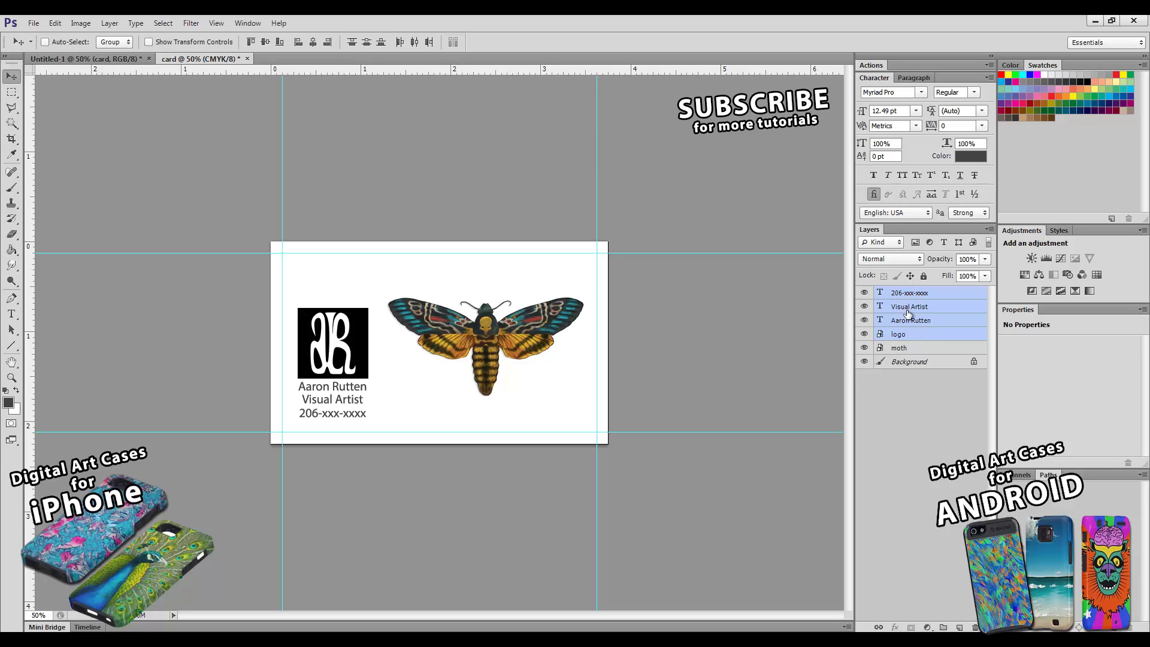
pyautogui.hotkey('ctrl', 'g')
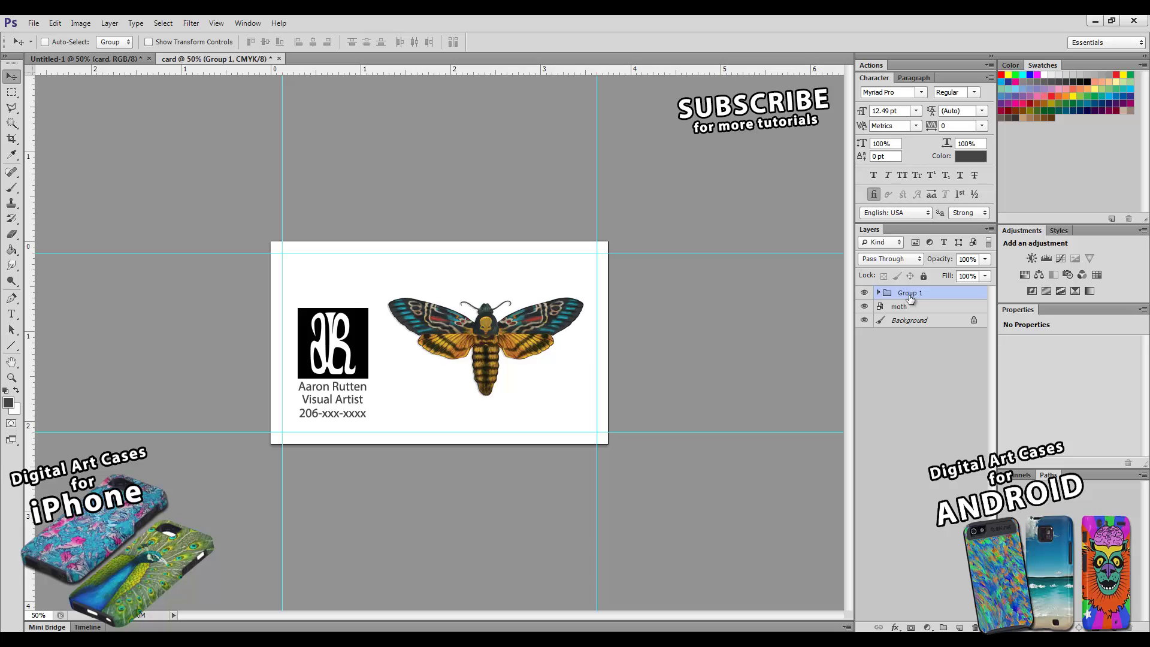
pyautogui.doubleClick(910, 293)
pyautogui.write('info')
pyautogui.press('Return')
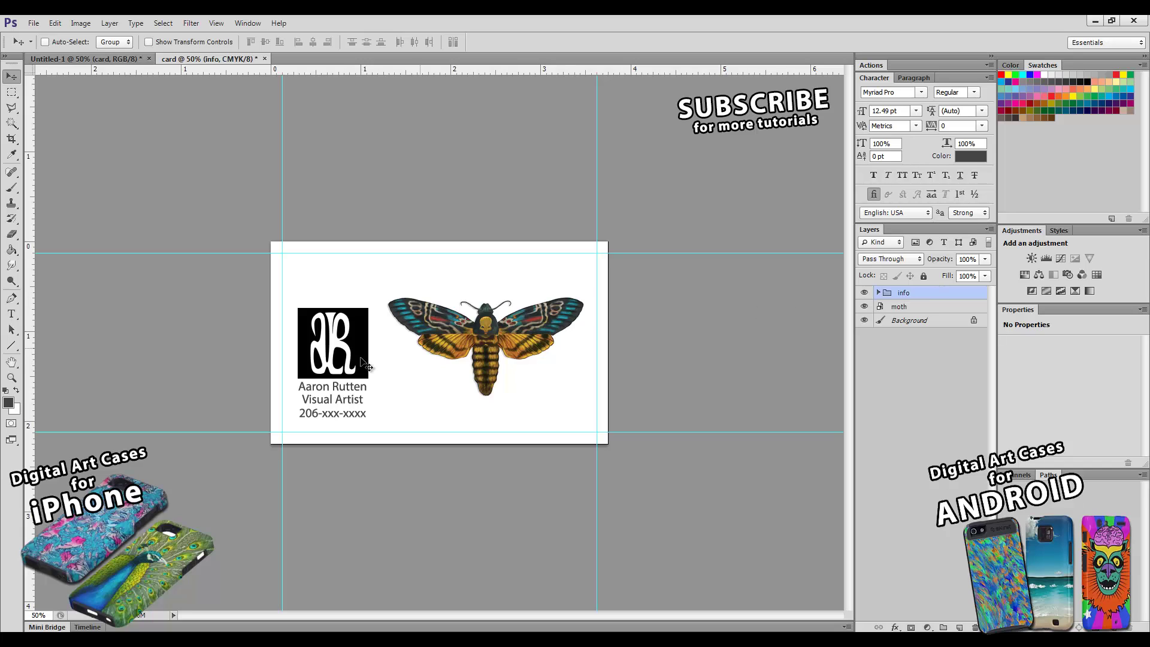
# - Fine-tune the three text lines beneath the logo and shift the whole info block higher
pyautogui.moveTo(353, 354); pyautogui.dragTo(353, 333)
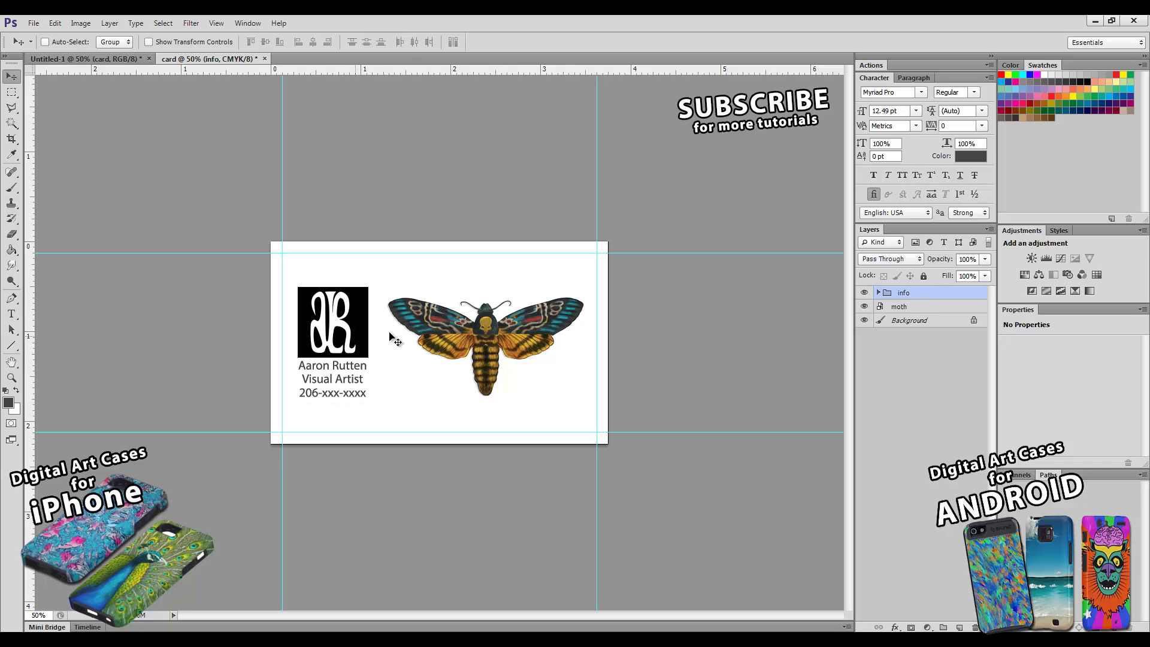
pyautogui.click(879, 293)
pyautogui.click(919, 307)
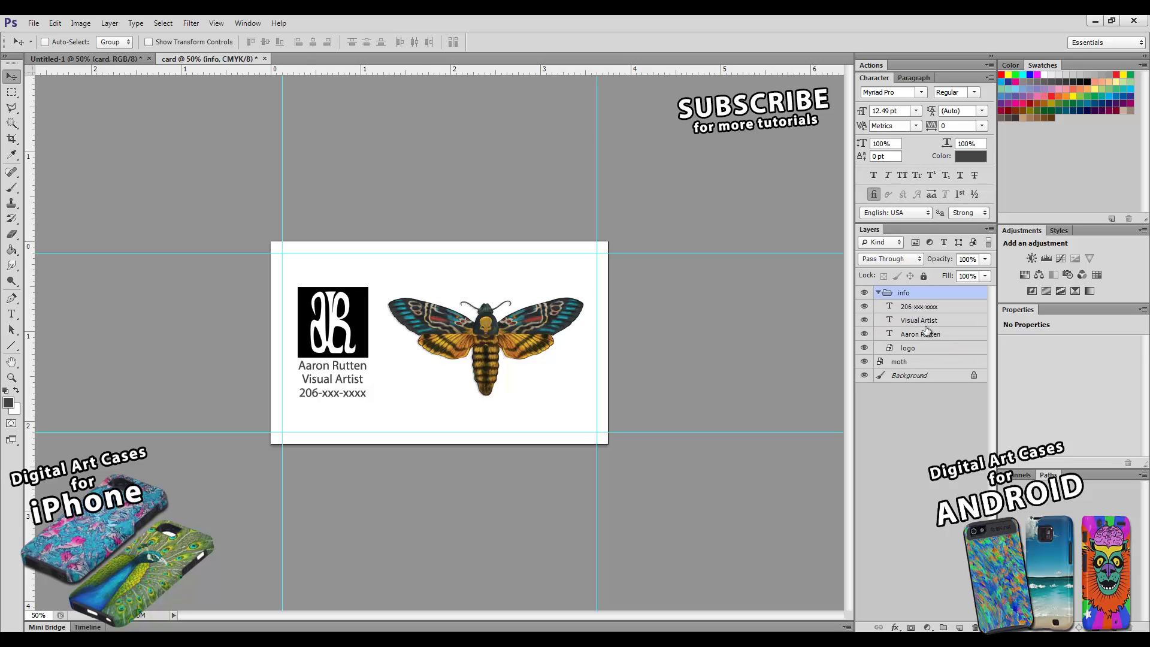
pyautogui.keyDown('shift'); pyautogui.click(927, 334); pyautogui.keyUp('shift')
pyautogui.moveTo(360, 358); pyautogui.dragTo(345, 372)
pyautogui.press('Down')
pyautogui.press('Down')
pyautogui.press('Down')
pyautogui.press('Down')
pyautogui.press('Down')
pyautogui.press('Down')
pyautogui.press('Down')
pyautogui.press('Down')
pyautogui.press('Down')
pyautogui.press('Down')
pyautogui.press('Down')
pyautogui.press('Down')
pyautogui.press('Down')
pyautogui.press('Down')
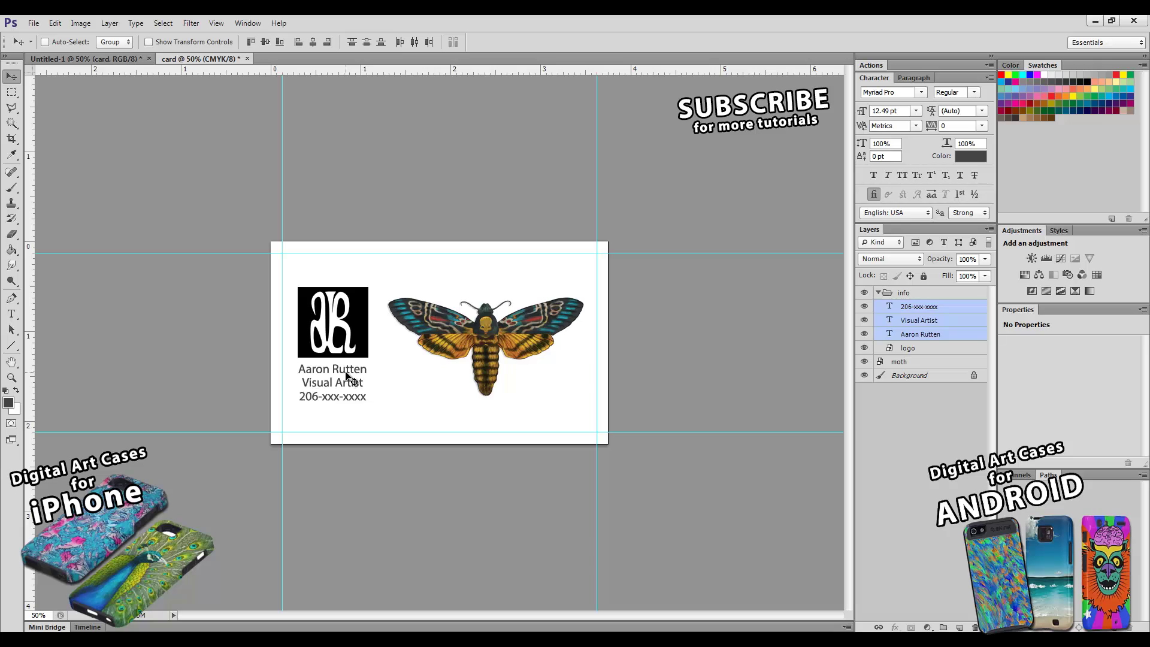
pyautogui.press('Up')
pyautogui.press('Up')
pyautogui.press('Up')
pyautogui.press('Up')
pyautogui.press('Up')
pyautogui.press('Up')
pyautogui.press('Up')
pyautogui.press('Up')
pyautogui.press('Up')
pyautogui.press('Up')
pyautogui.press('Up')
pyautogui.press('Up')
pyautogui.press('Up')
pyautogui.press('Up')
pyautogui.press('Down')
pyautogui.press('Down')
pyautogui.press('Down')
pyautogui.press('Down')
pyautogui.press('Down')
pyautogui.press('Down')
pyautogui.press('Down')
pyautogui.press('Down')
pyautogui.press('Down')
pyautogui.press('Down')
pyautogui.press('Down')
pyautogui.press('Down')
pyautogui.press('Down')
pyautogui.press('Down')
pyautogui.press('Down')
pyautogui.press('Down')
pyautogui.press('Down')
pyautogui.press('Down')
pyautogui.press('Down')
pyautogui.press('Down')
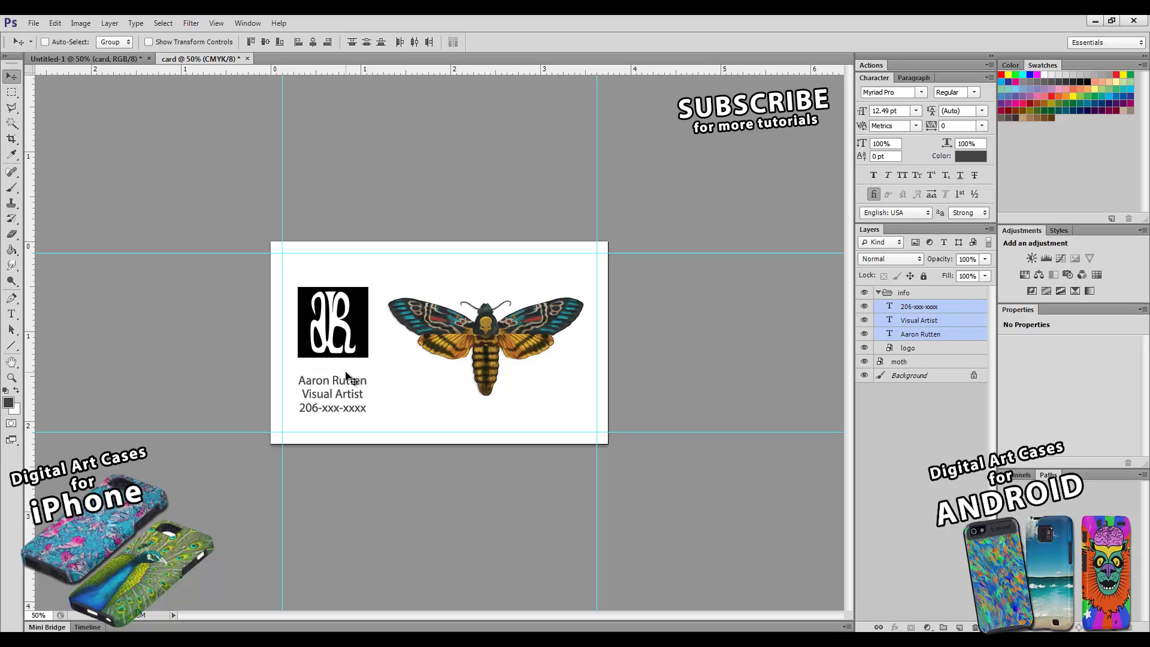
pyautogui.press('Up')
pyautogui.press('Up')
pyautogui.press('Up')
pyautogui.press('Up')
pyautogui.press('Up')
pyautogui.press('Up')
pyautogui.press('Up')
pyautogui.press('Up')
pyautogui.press('Up')
pyautogui.press('Up')
pyautogui.press('Up')
pyautogui.press('Up')
pyautogui.press('Up')
pyautogui.press('Up')
pyautogui.press('Up')
pyautogui.press('Up')
pyautogui.press('Up')
pyautogui.press('Up')
pyautogui.press('Up')
pyautogui.press('Up')
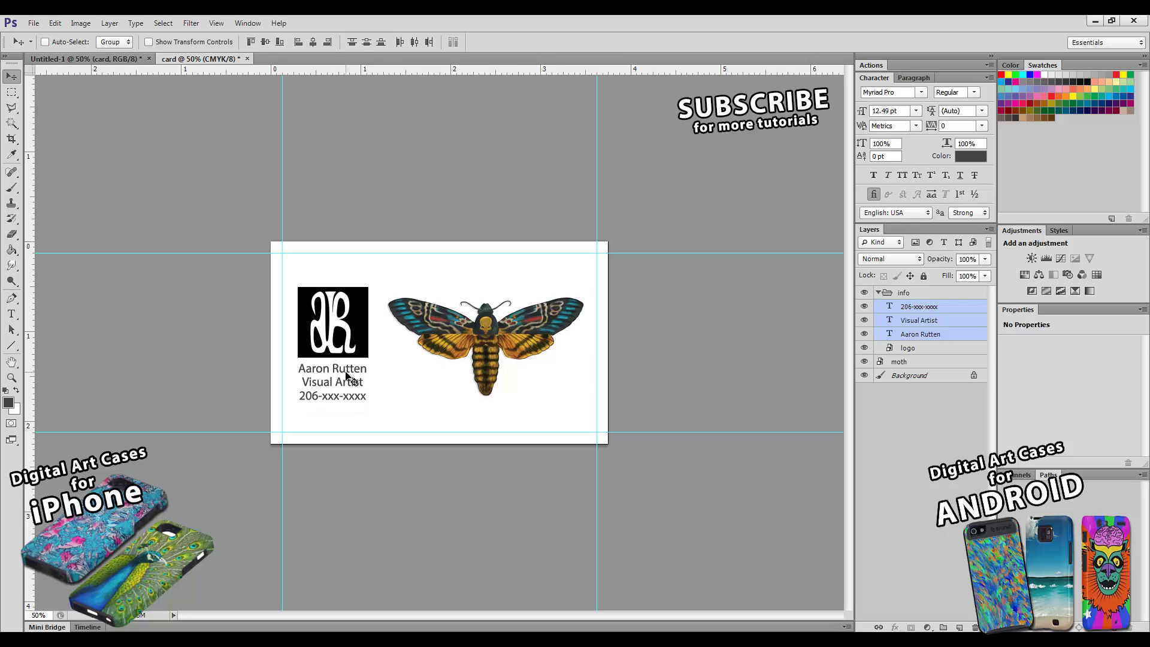
pyautogui.press('Up')
pyautogui.press('Up')
pyautogui.press('Up')
pyautogui.press('Up')
pyautogui.press('Up')
pyautogui.press('Up')
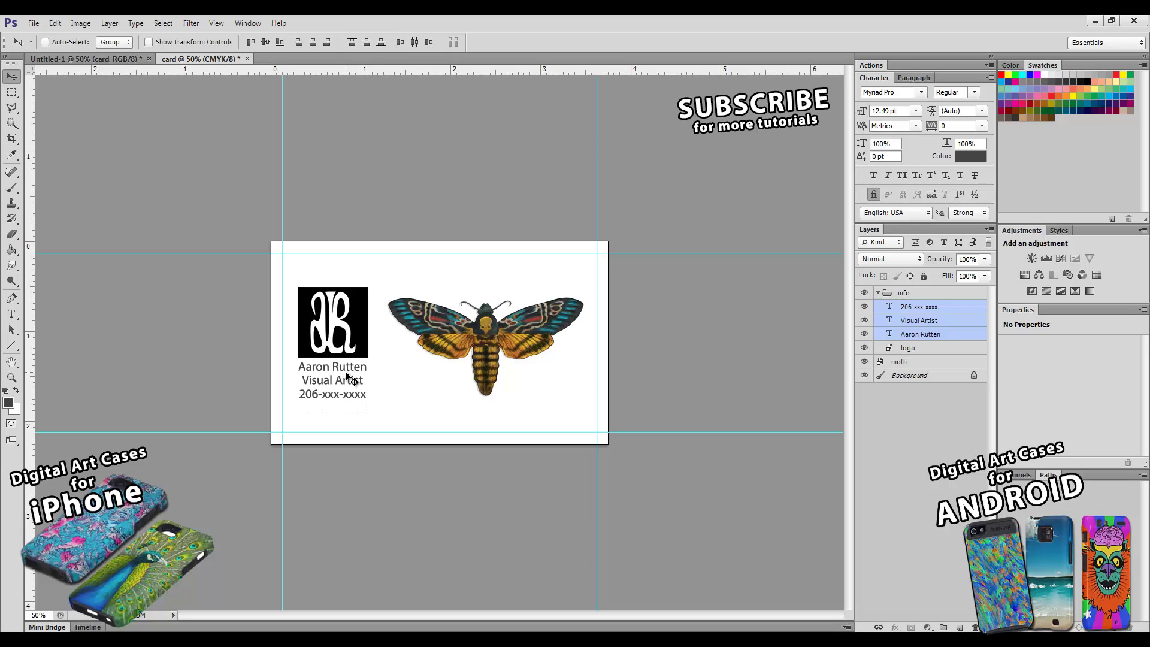
pyautogui.press('Down')
pyautogui.press('Down')
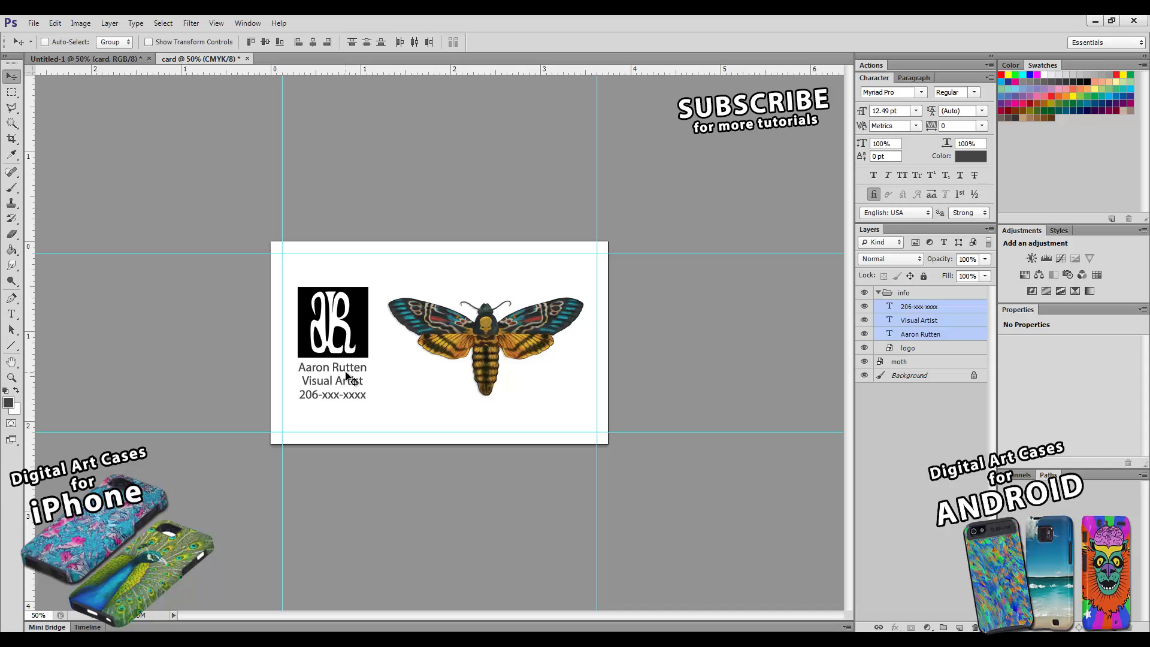
pyautogui.click(902, 294)
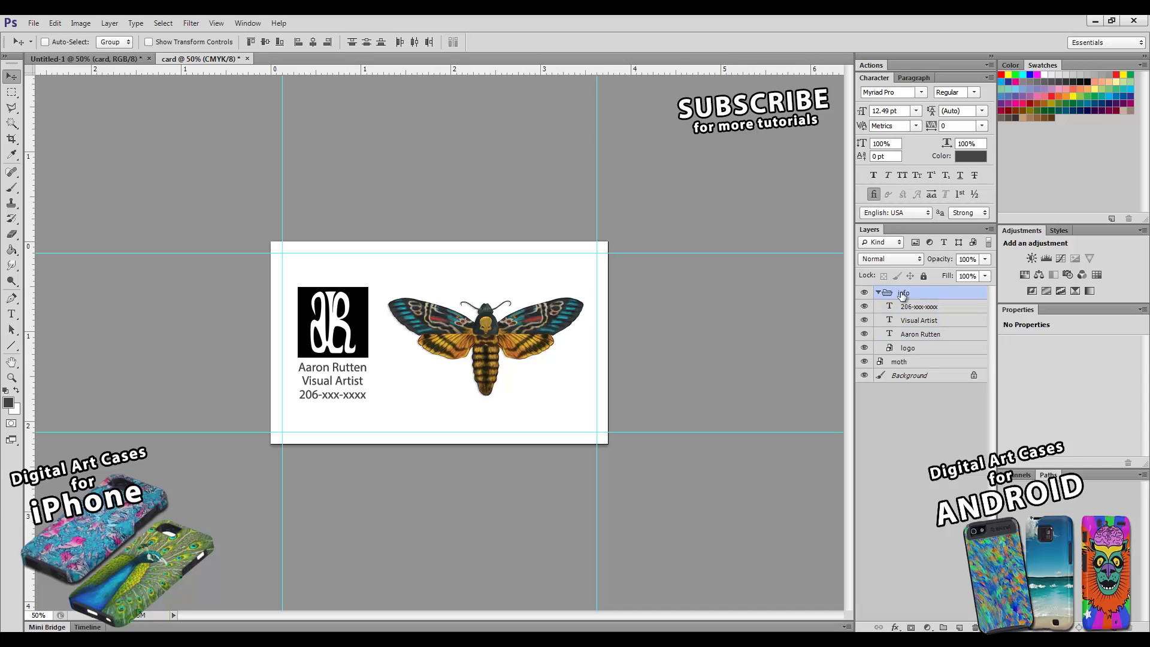
pyautogui.moveTo(327, 353)
pyautogui.mouseDown()
pyautogui.moveTo(328, 340)
pyautogui.moveTo(327, 352)
pyautogui.mouseUp()
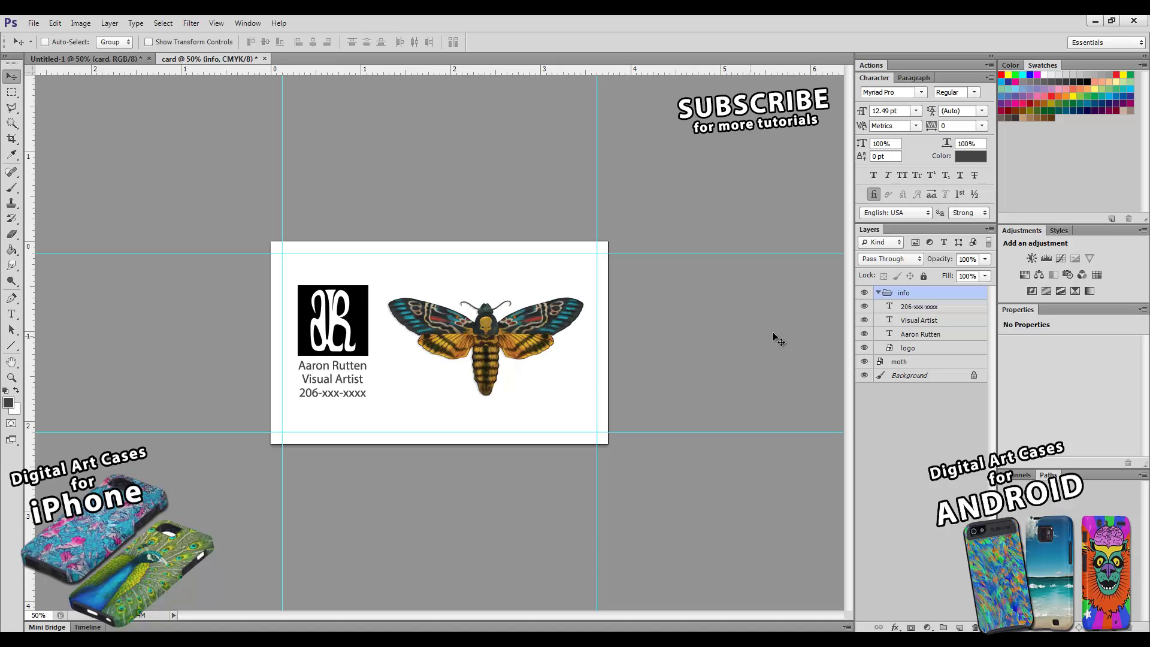
# - Align the info group to the vertical centre of the card background
pyautogui.click(879, 293)
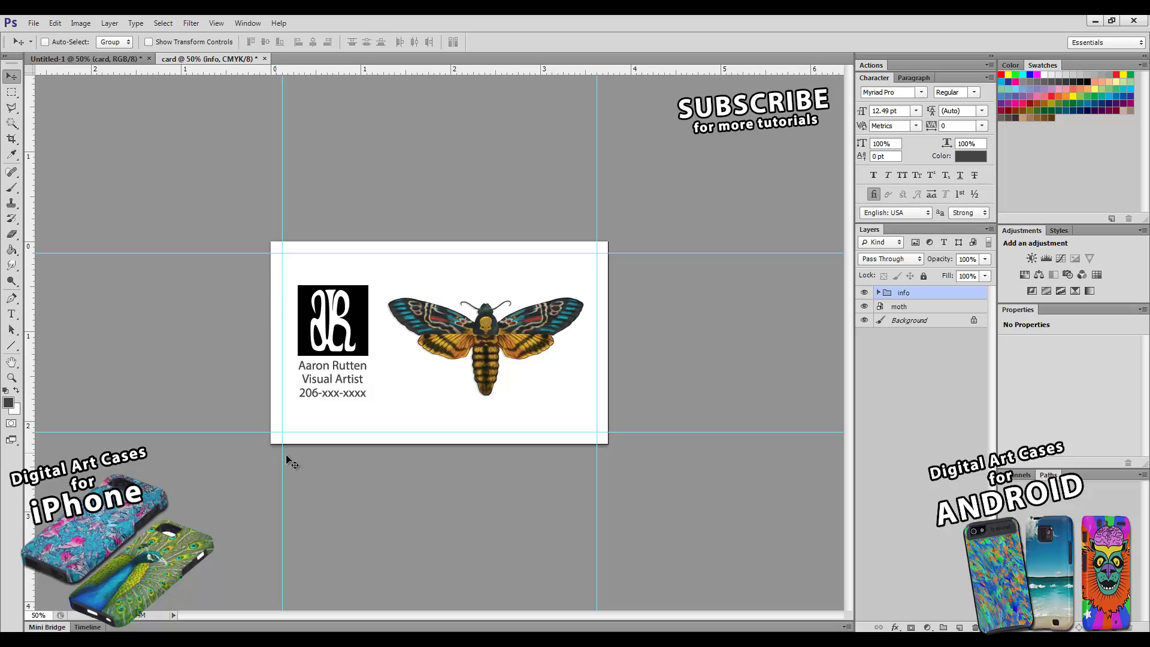
pyautogui.click(910, 322)
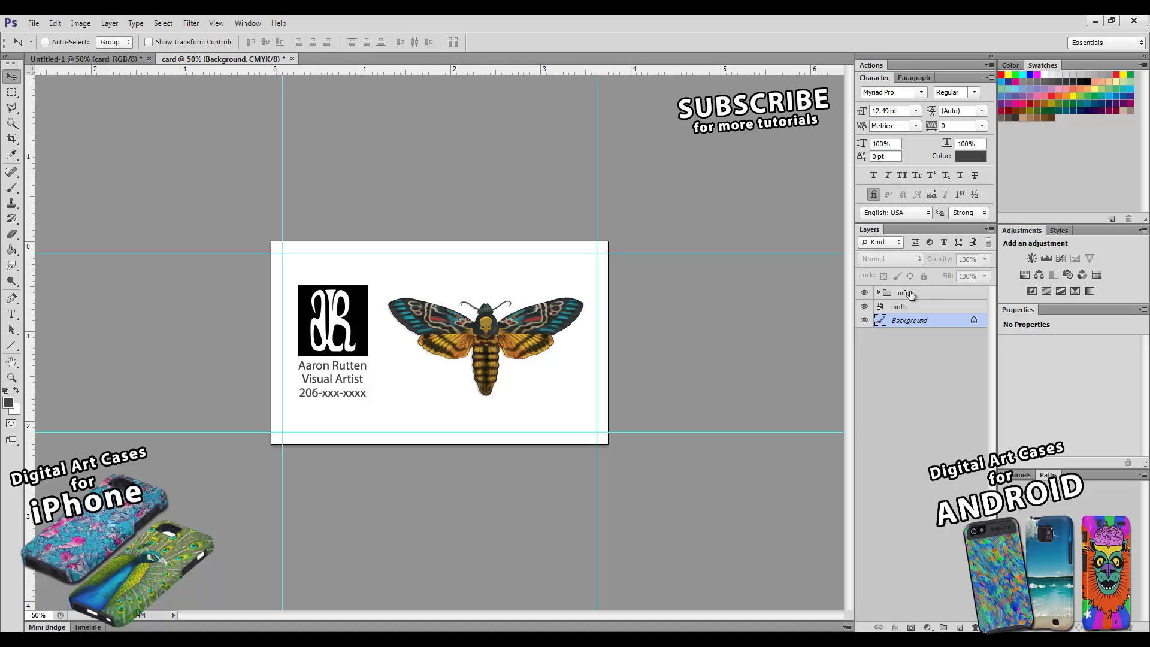
pyautogui.keyDown('ctrl'); pyautogui.click(911, 293); pyautogui.keyUp('ctrl')
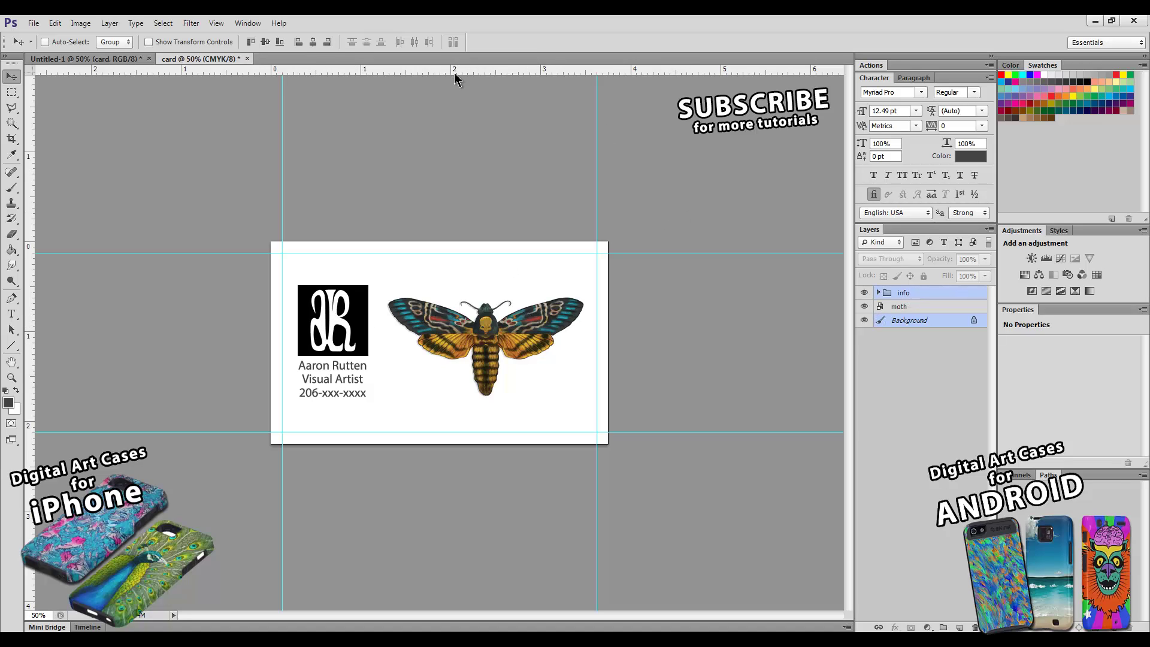
pyautogui.click(267, 46)
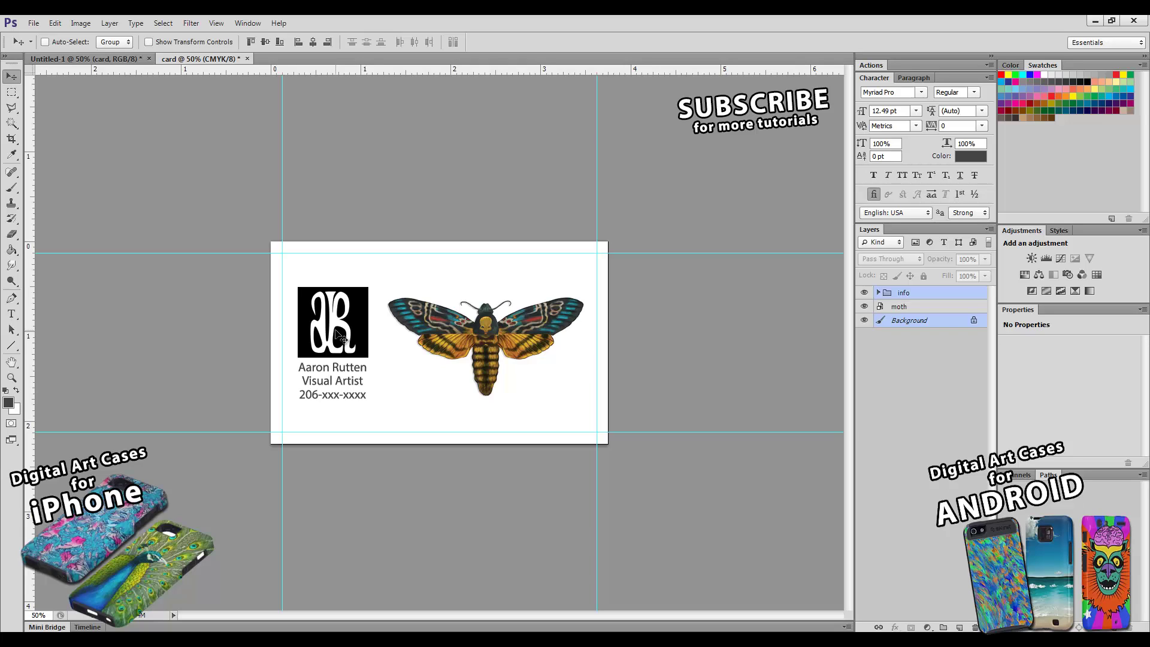
pyautogui.press('Right')
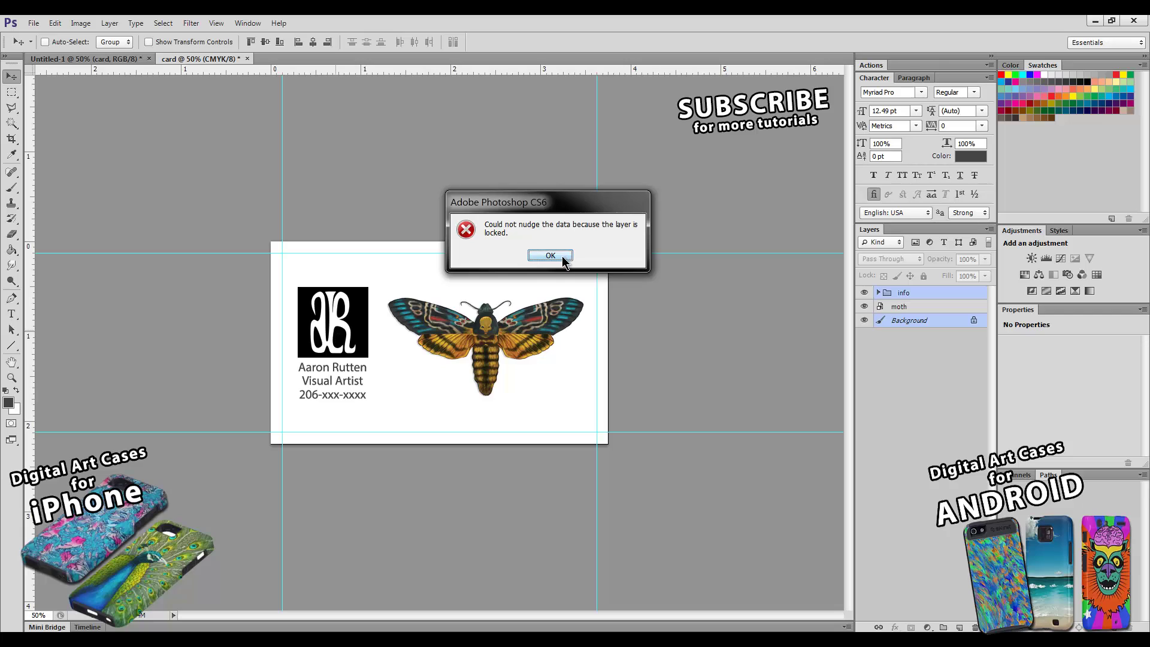
pyautogui.click(562, 257)
# - Nudge the info group slightly right and the moth layer up a little
pyautogui.click(898, 306)
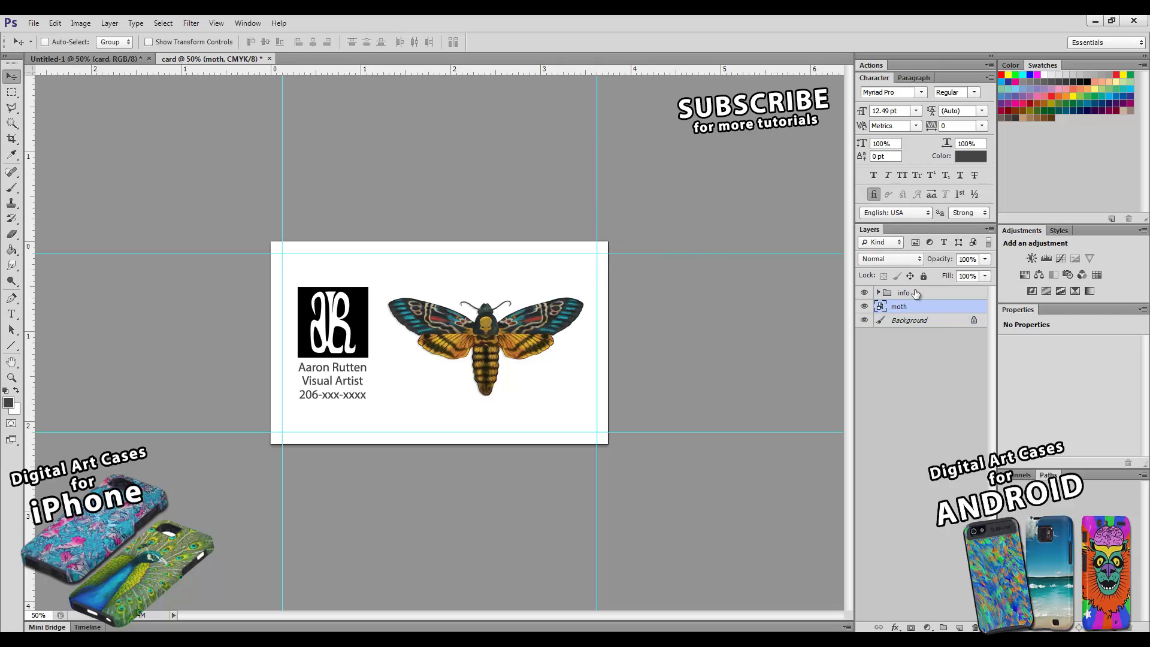
pyautogui.click(903, 293)
pyautogui.press('Right')
pyautogui.press('Right')
pyautogui.press('Right')
pyautogui.press('Right')
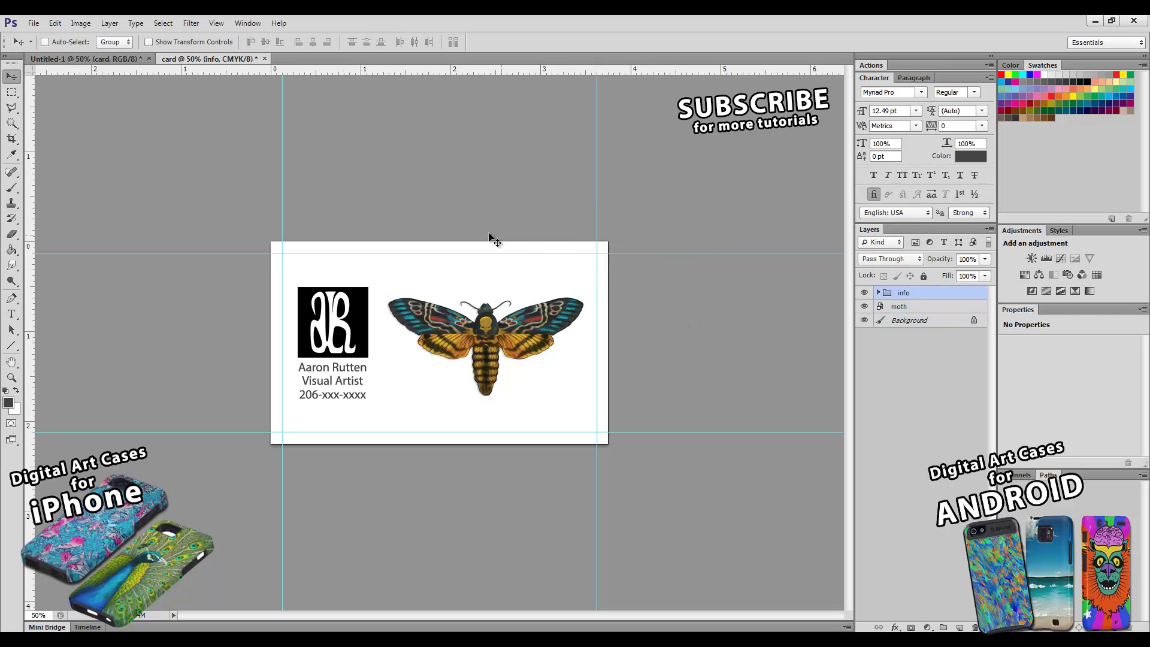
pyautogui.press('Right')
pyautogui.press('Right')
pyautogui.press('Right')
pyautogui.press('Right')
pyautogui.press('Right')
pyautogui.press('Right')
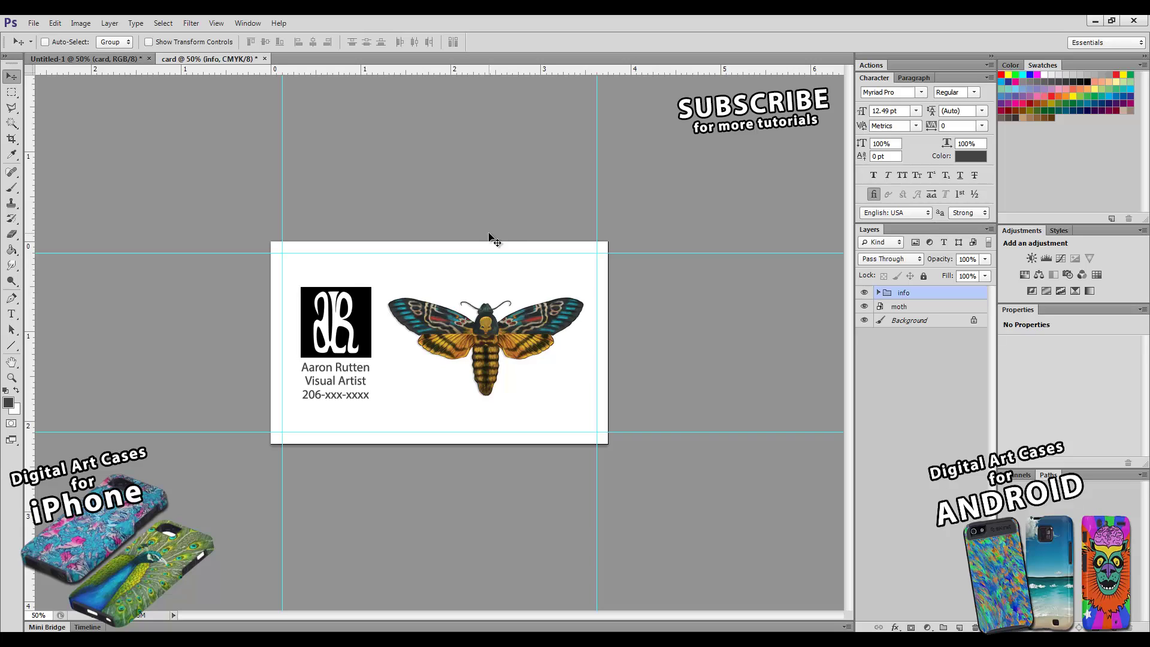
pyautogui.click(905, 309)
pyautogui.press('Up')
pyautogui.press('Up')
pyautogui.press('Up')
pyautogui.press('Up')
pyautogui.press('Up')
pyautogui.press('Up')
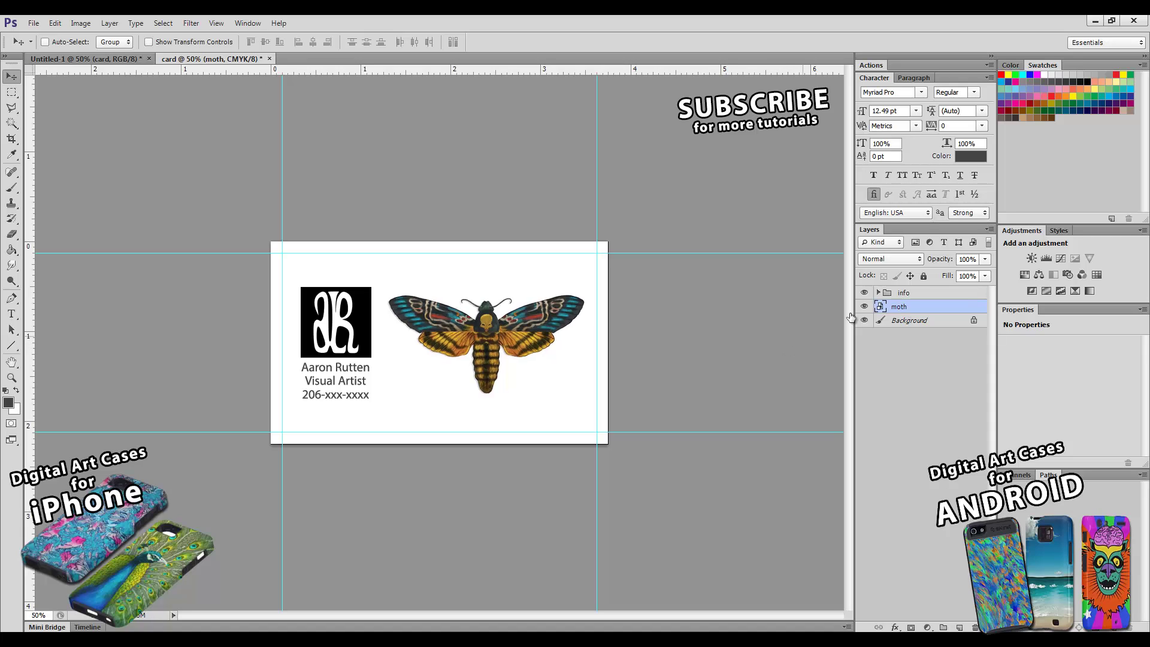
pyautogui.click(893, 296)
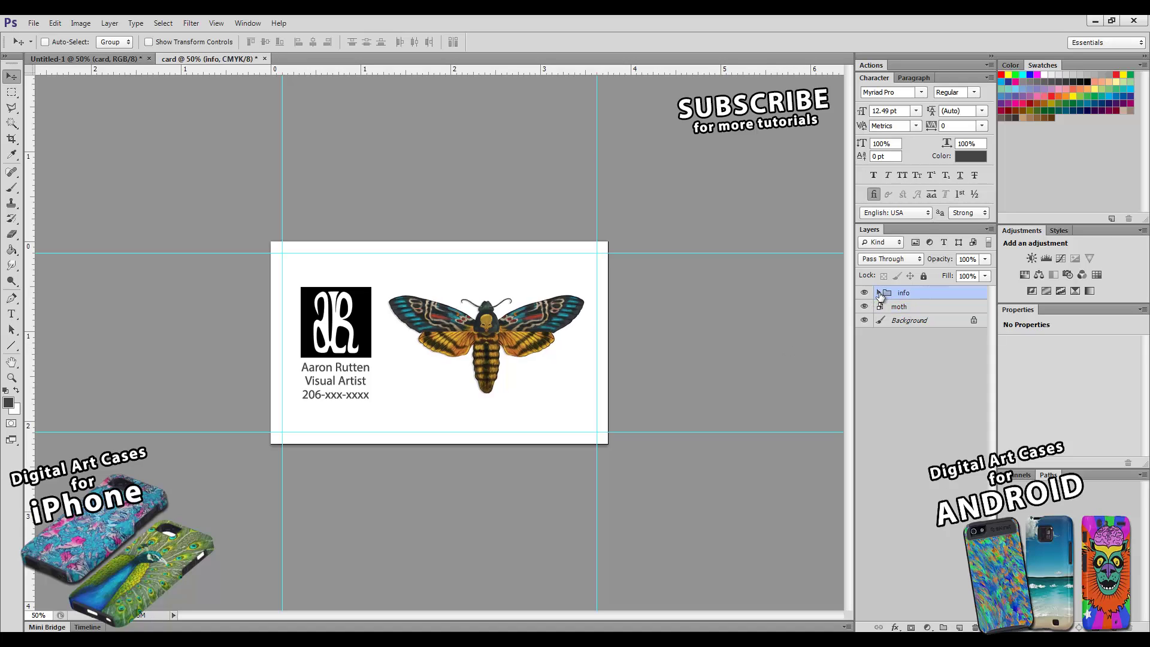
pyautogui.click(878, 293)
# - Copy the name text near the card's bottom, retype it as the artist's email line, and position it
pyautogui.click(913, 336)
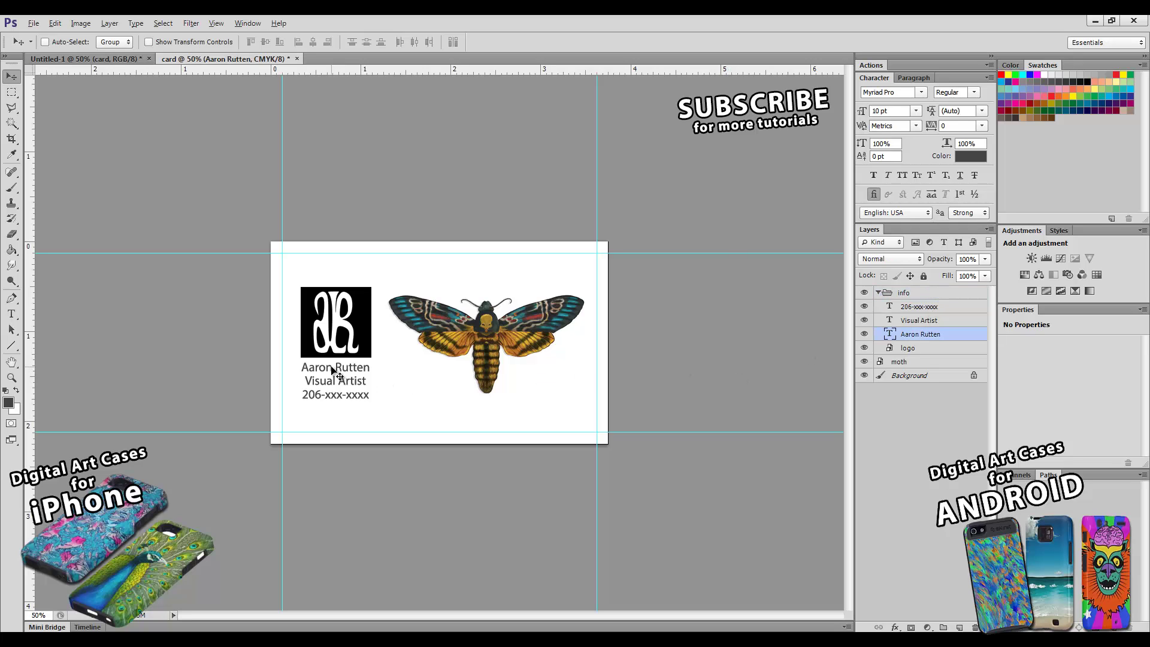
pyautogui.moveTo(332, 367); pyautogui.dragTo(388, 420)
pyautogui.click(11, 314)
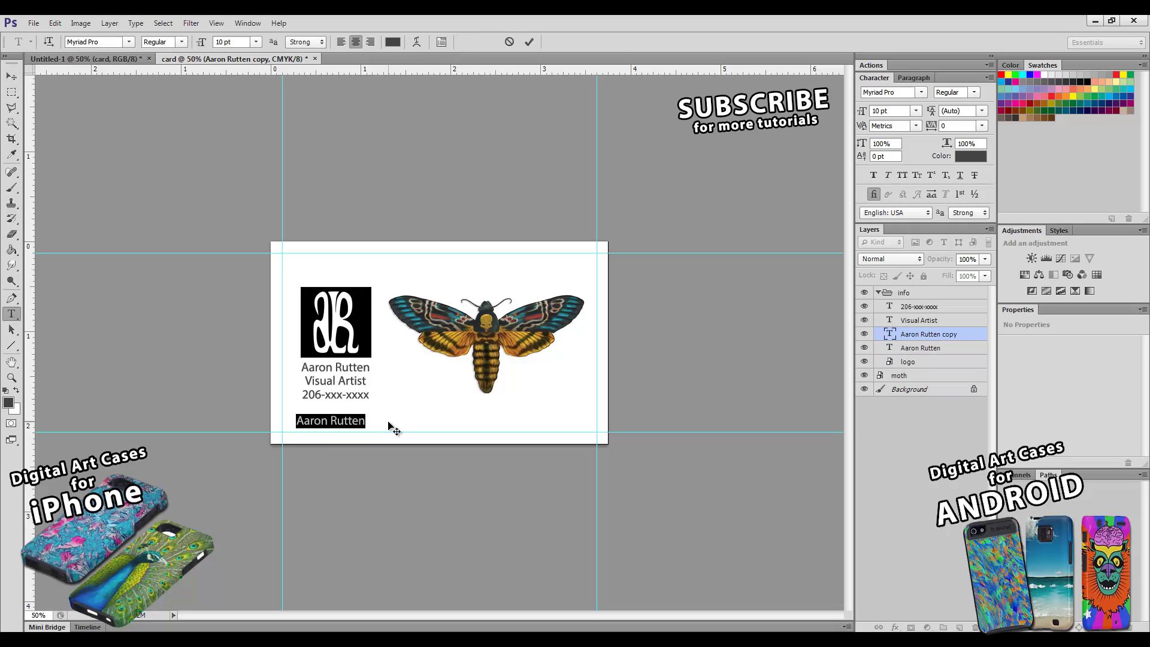
pyautogui.write('email:')
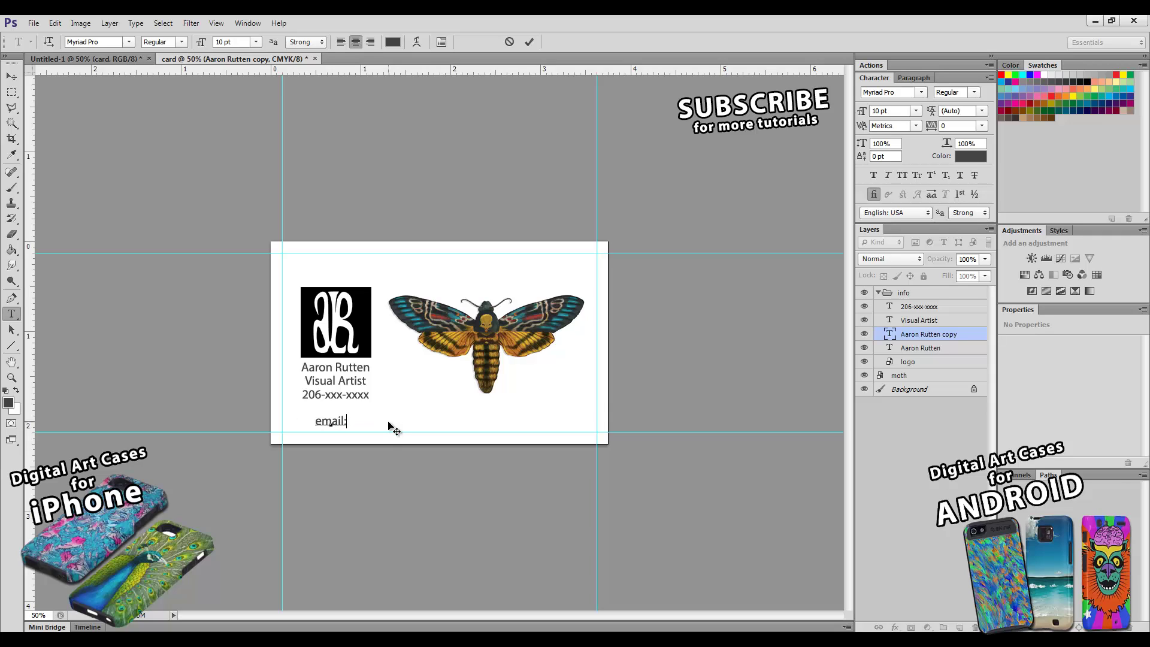
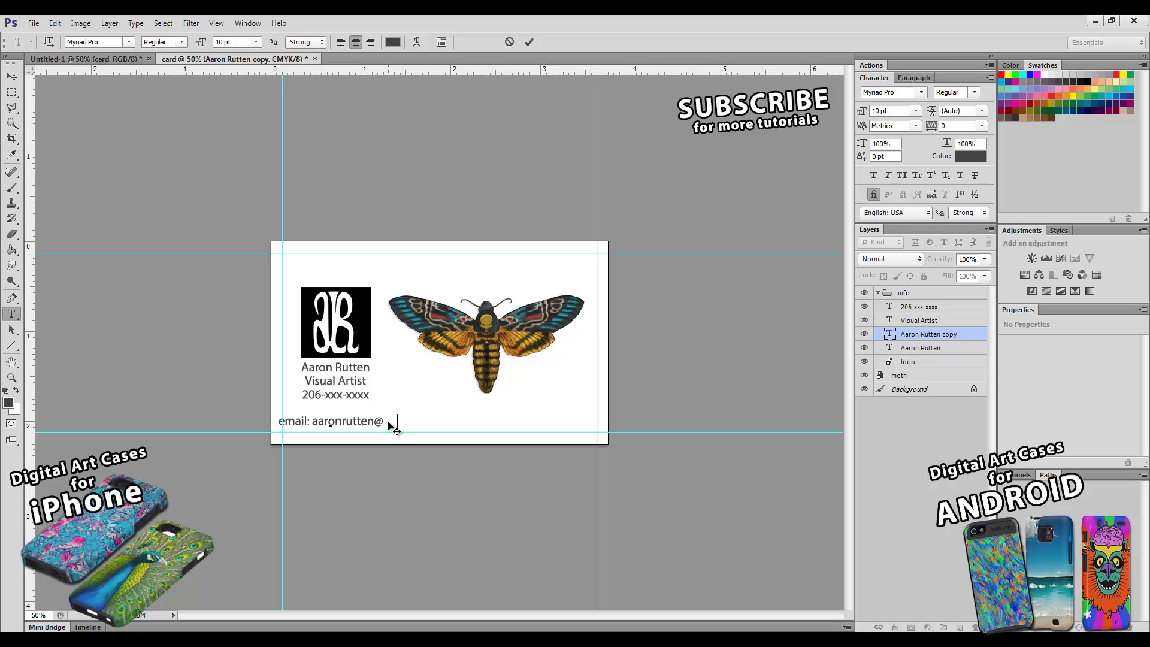
pyautogui.click(530, 42)
pyautogui.click(12, 76)
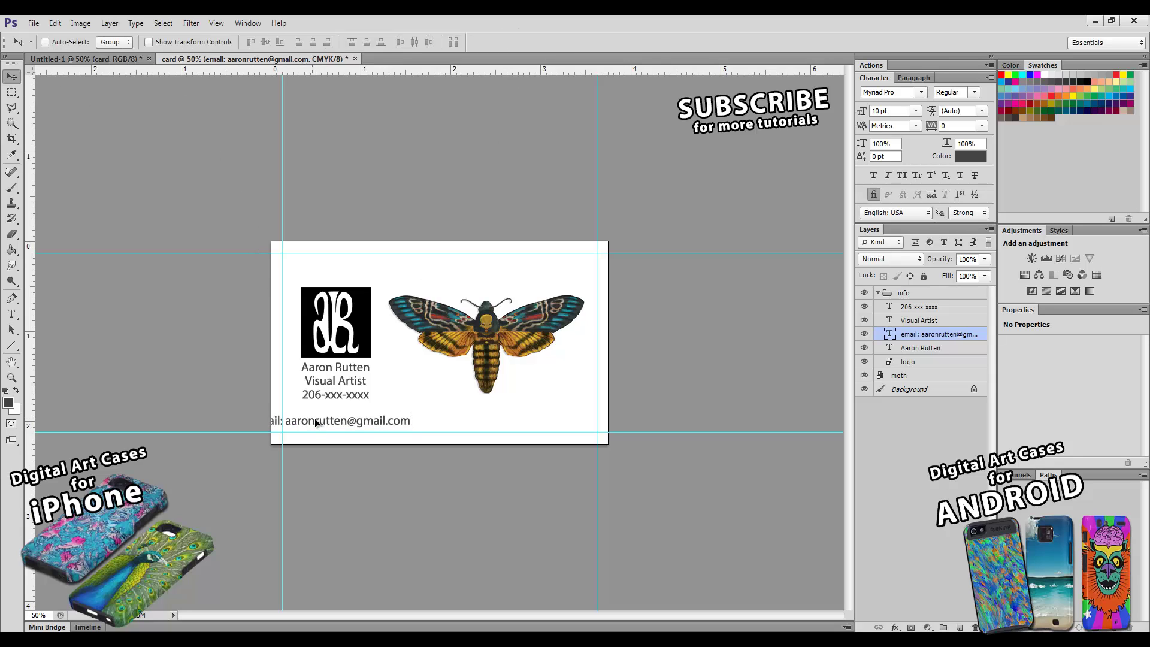
pyautogui.moveTo(311, 422); pyautogui.dragTo(350, 418)
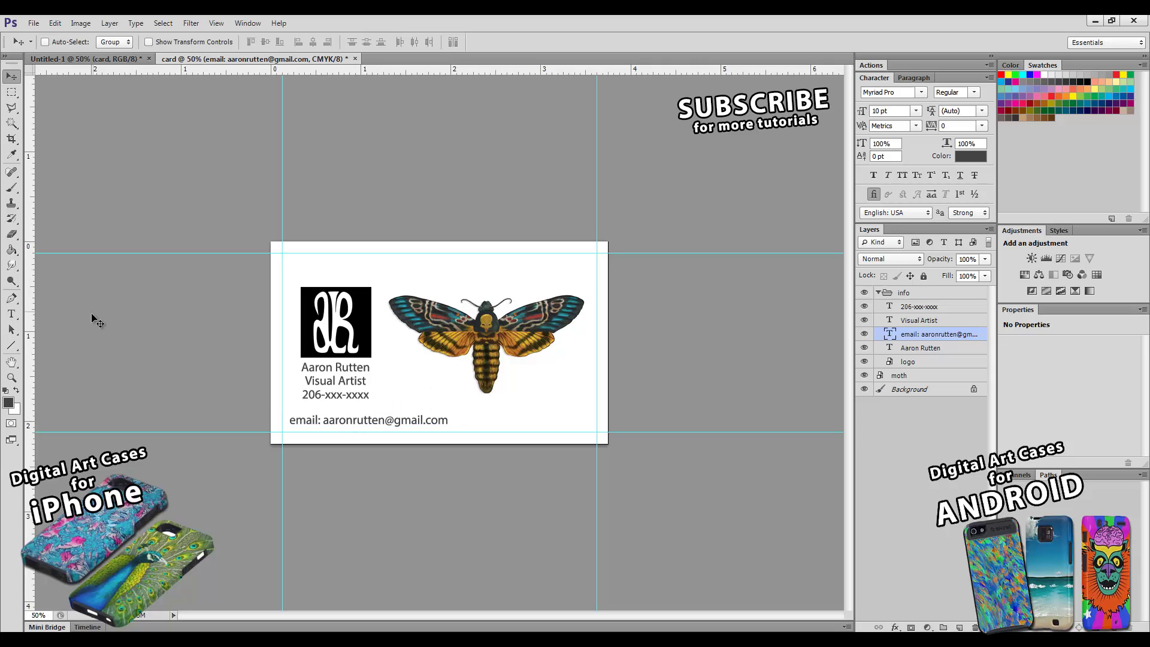
pyautogui.click(12, 314)
pyautogui.click(450, 422)
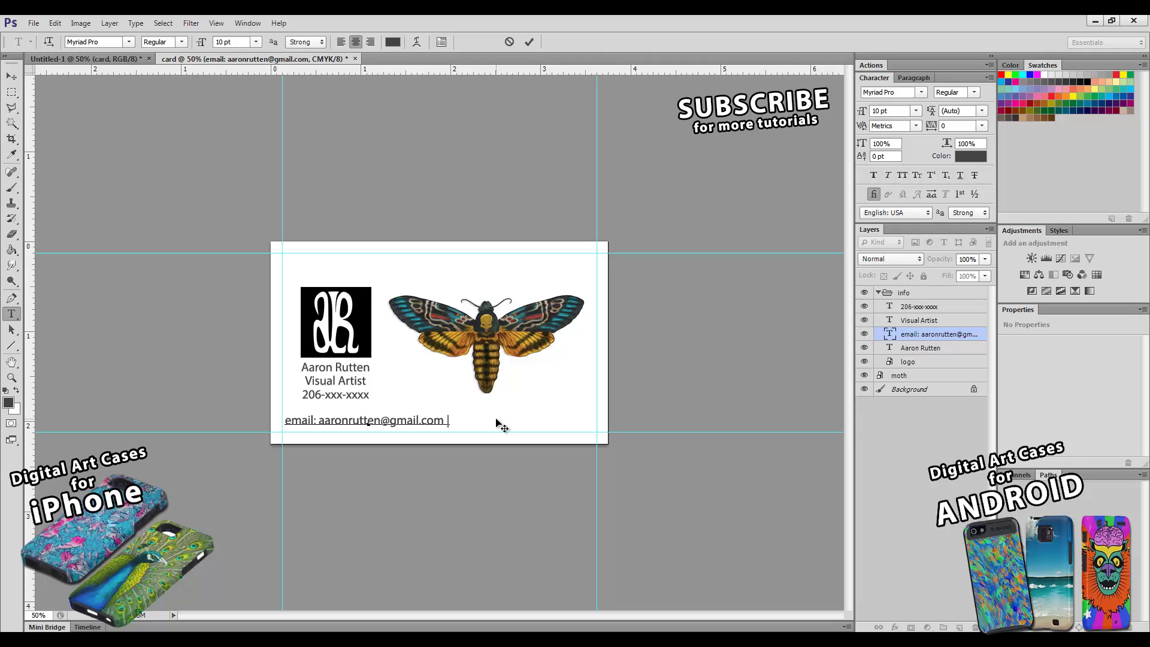
pyautogui.write('web')
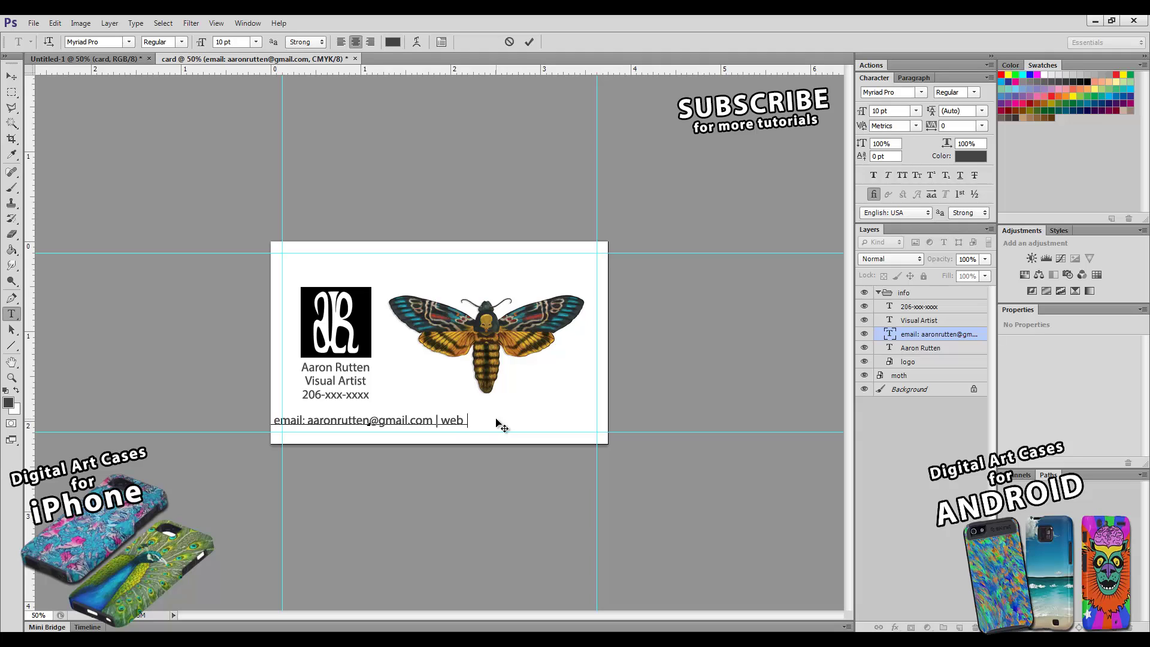
pyautogui.write('site: www.Su')
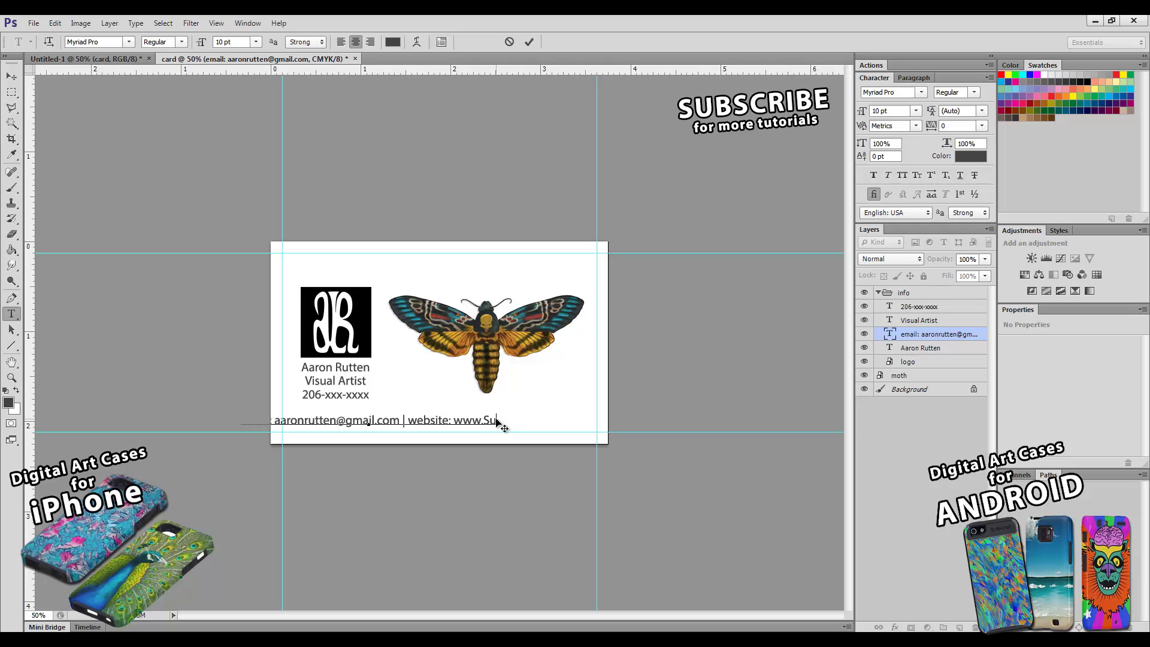
pyautogui.write('rrealPixel')
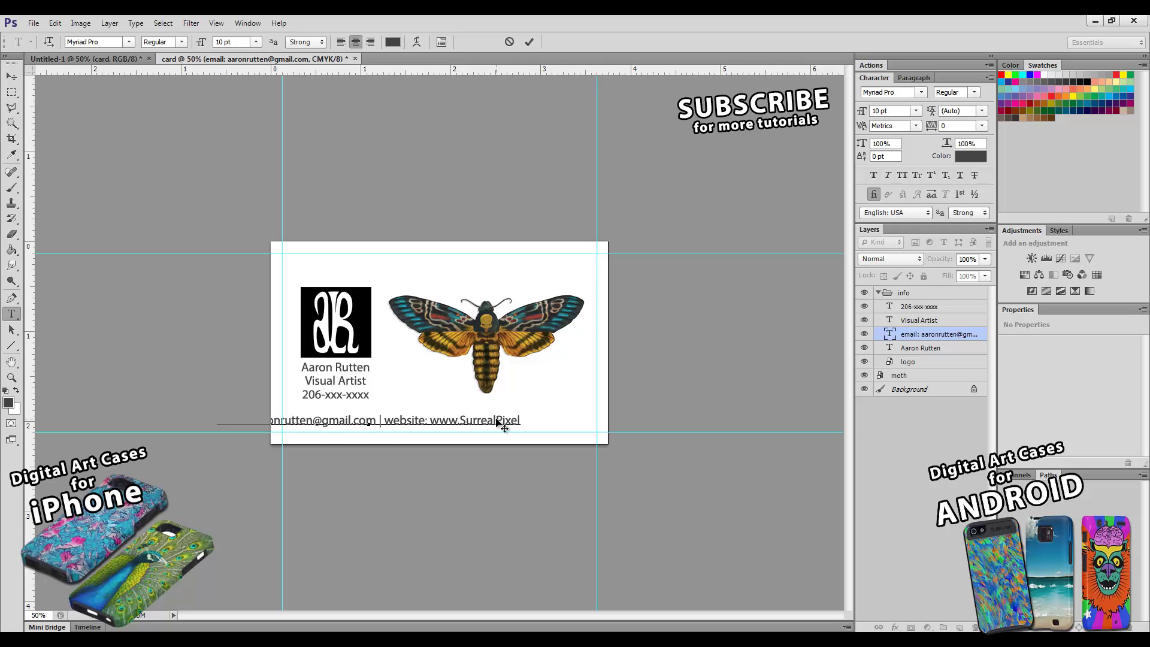
pyautogui.write('Studio.com')
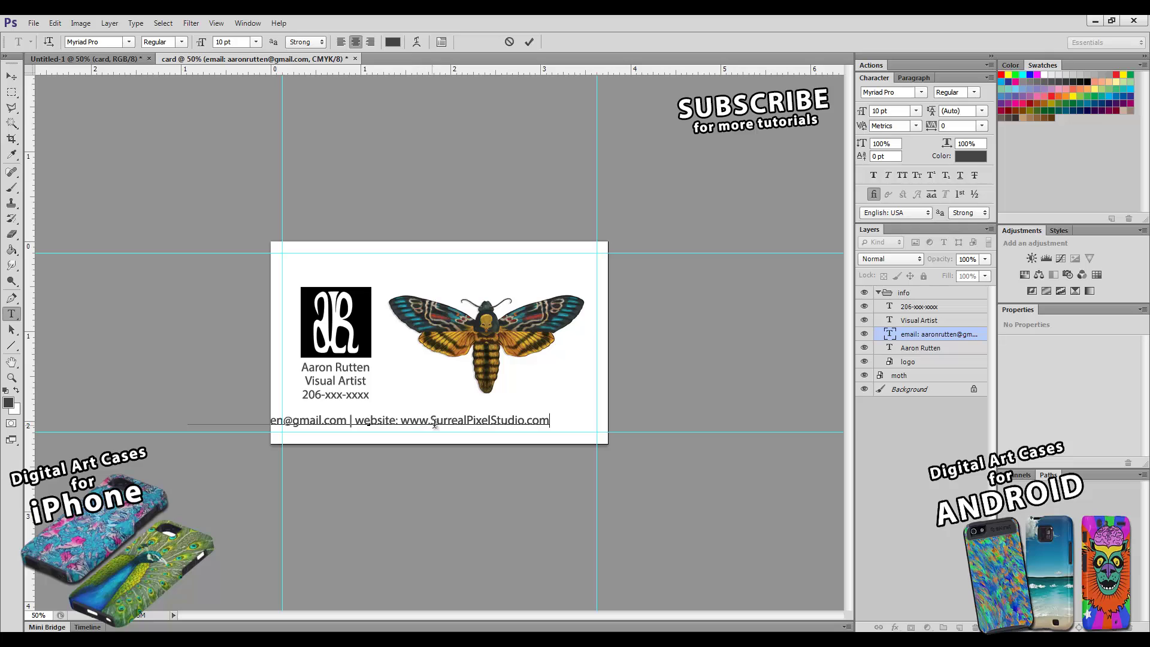
pyautogui.doubleClick(412, 423)
pyautogui.press('BackSpace')
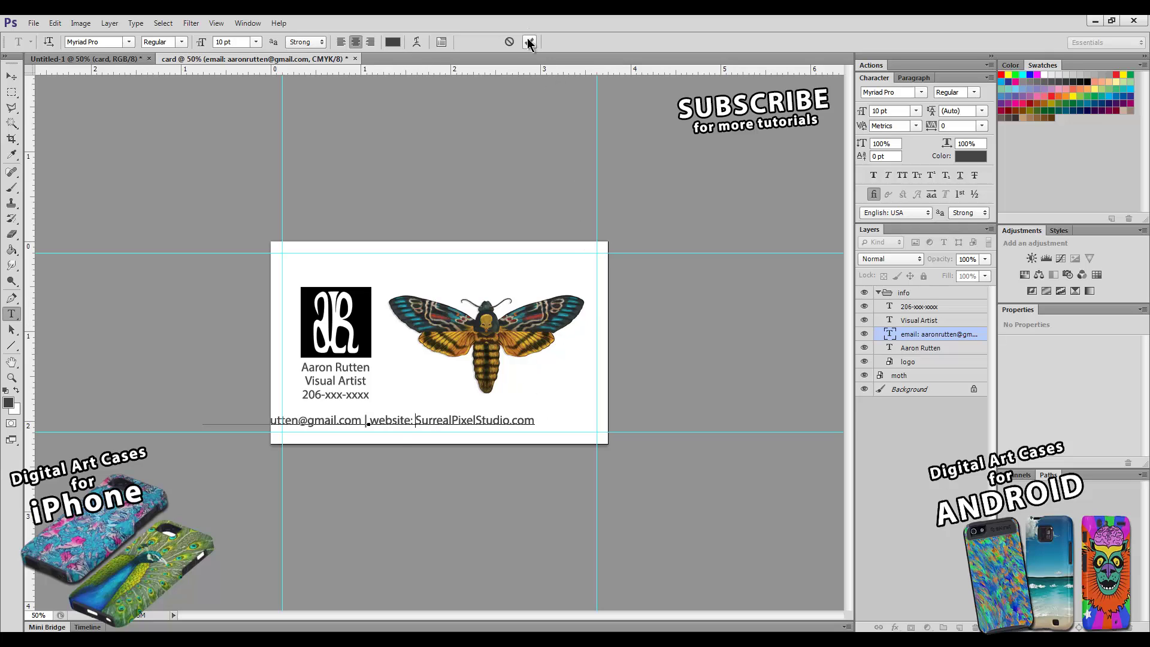
pyautogui.click(529, 42)
pyautogui.click(10, 77)
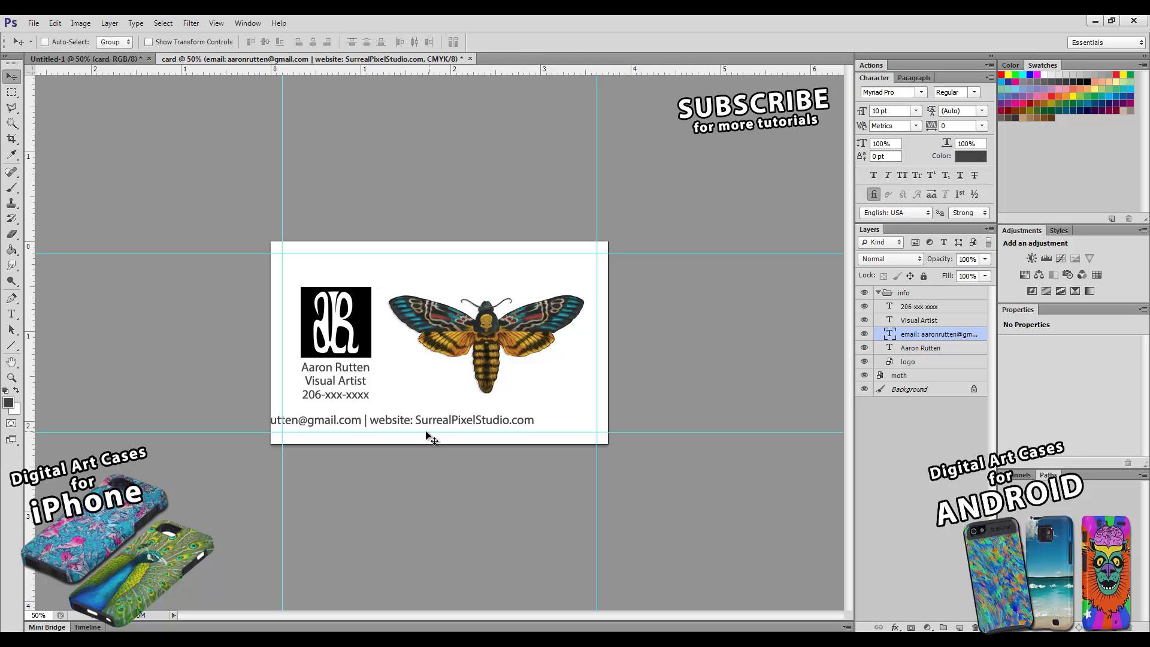
pyautogui.moveTo(426, 422); pyautogui.dragTo(493, 427)
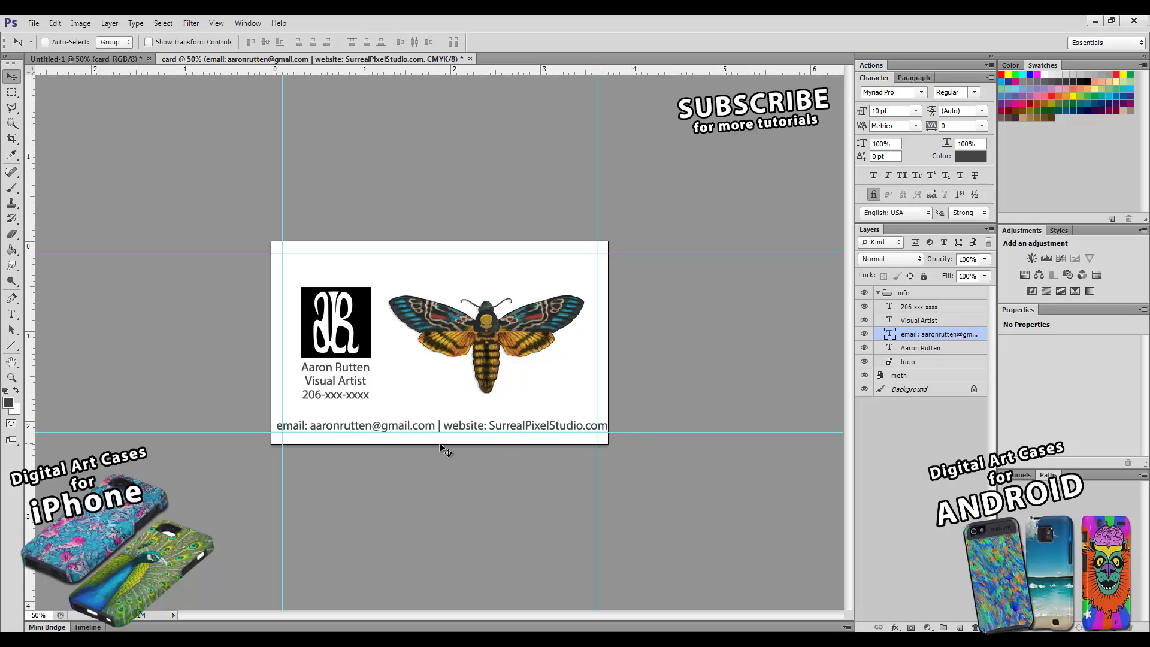
# - Set the contact line to 9 pt, nudge it up, and copy it to the card's top edge
pyautogui.click(916, 111)
pyautogui.click(900, 160)
pyautogui.click(913, 113)
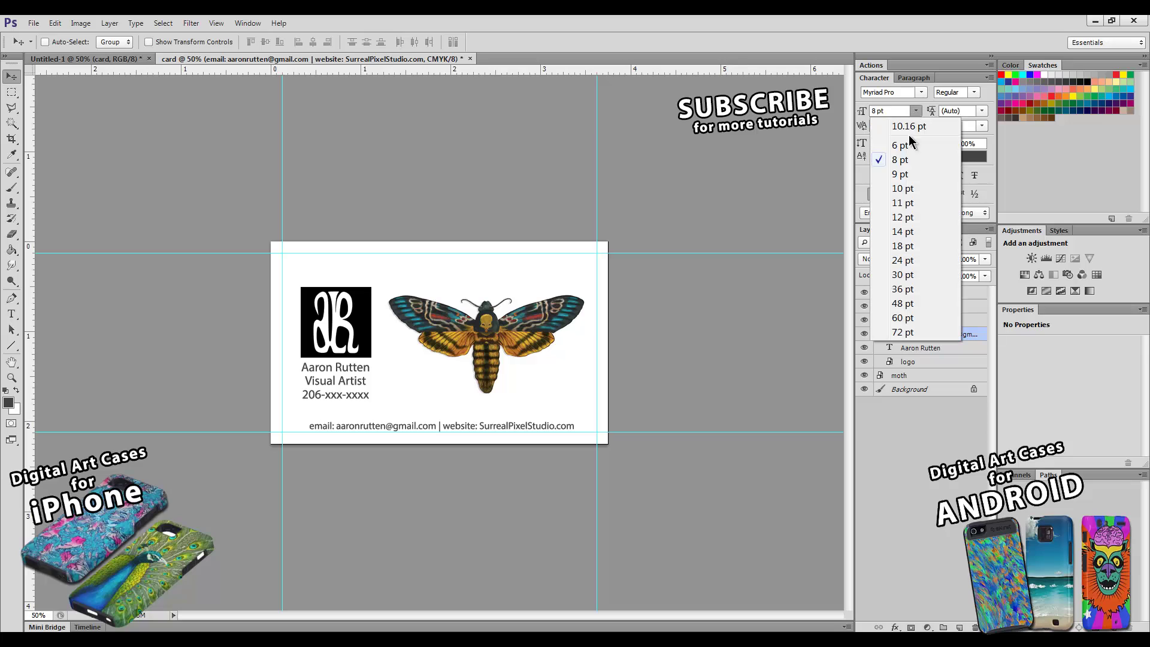
pyautogui.click(901, 171)
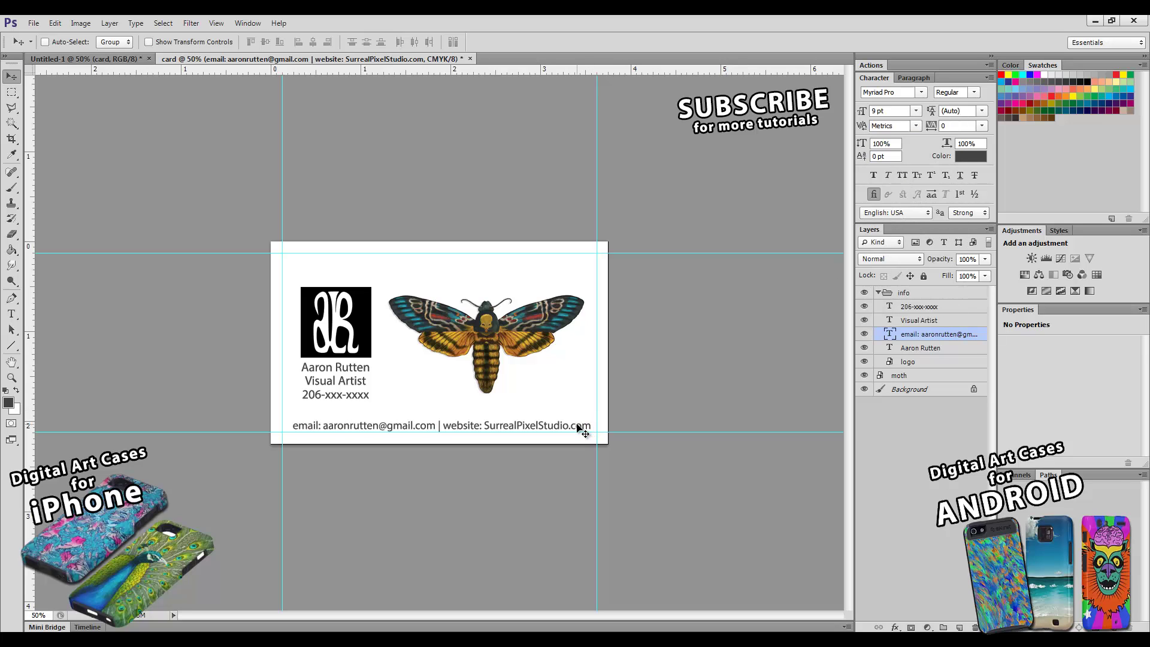
pyautogui.press('Up')
pyautogui.press('Up')
pyautogui.press('Up')
pyautogui.press('Up')
pyautogui.press('Up')
pyautogui.press('Up')
pyautogui.press('Up')
pyautogui.press('Up')
pyautogui.press('Up')
pyautogui.press('Up')
pyautogui.press('Up')
pyautogui.press('Up')
pyautogui.press('Up')
pyautogui.press('Up')
pyautogui.press('Up')
pyautogui.press('Up')
pyautogui.press('Up')
pyautogui.press('Up')
pyautogui.press('Up')
pyautogui.press('Up')
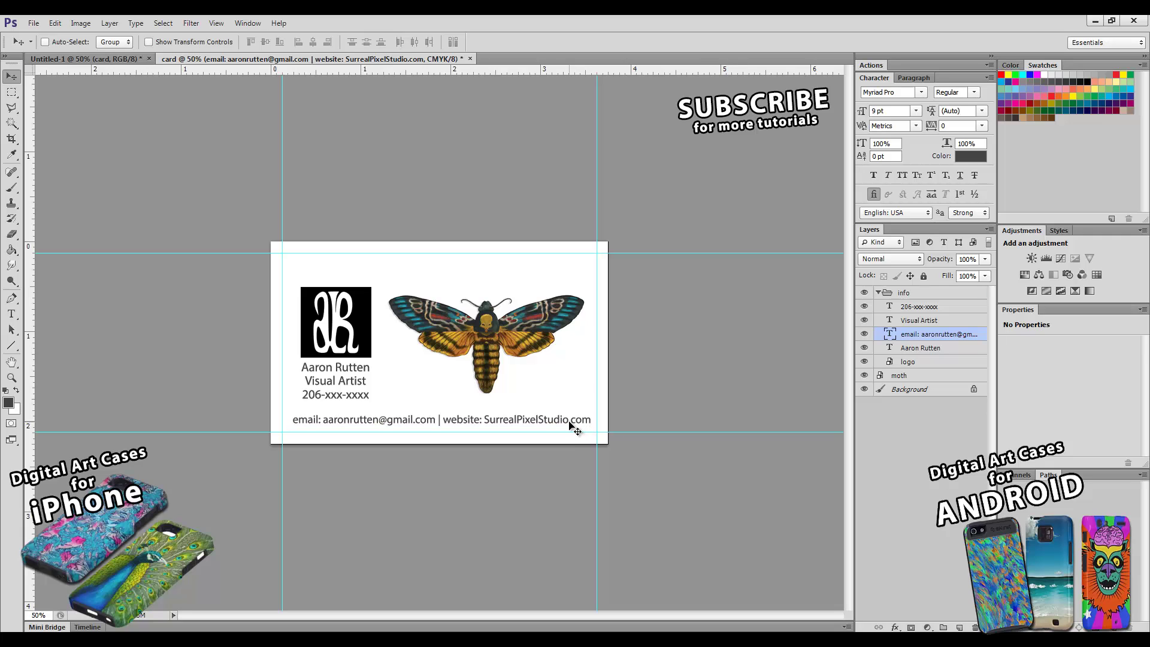
pyautogui.moveTo(569, 423); pyautogui.dragTo(574, 265)
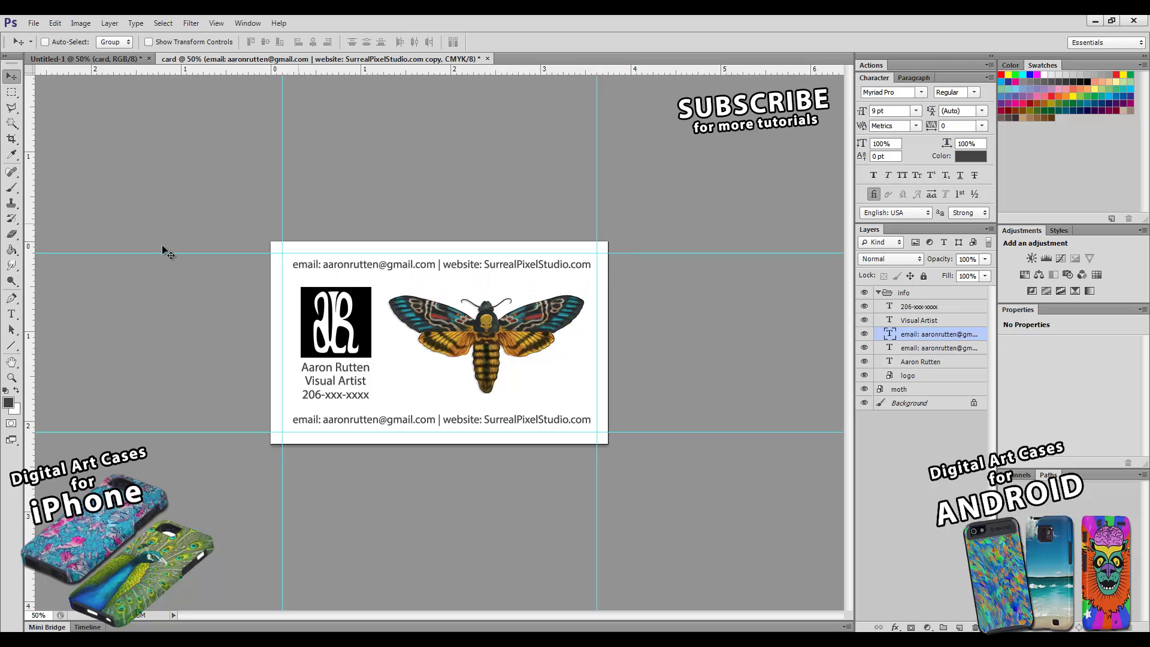
# - Replace the top copied line with 'Logos | Graphics For Print & Web | Portraits' and commit it
pyautogui.click(12, 315)
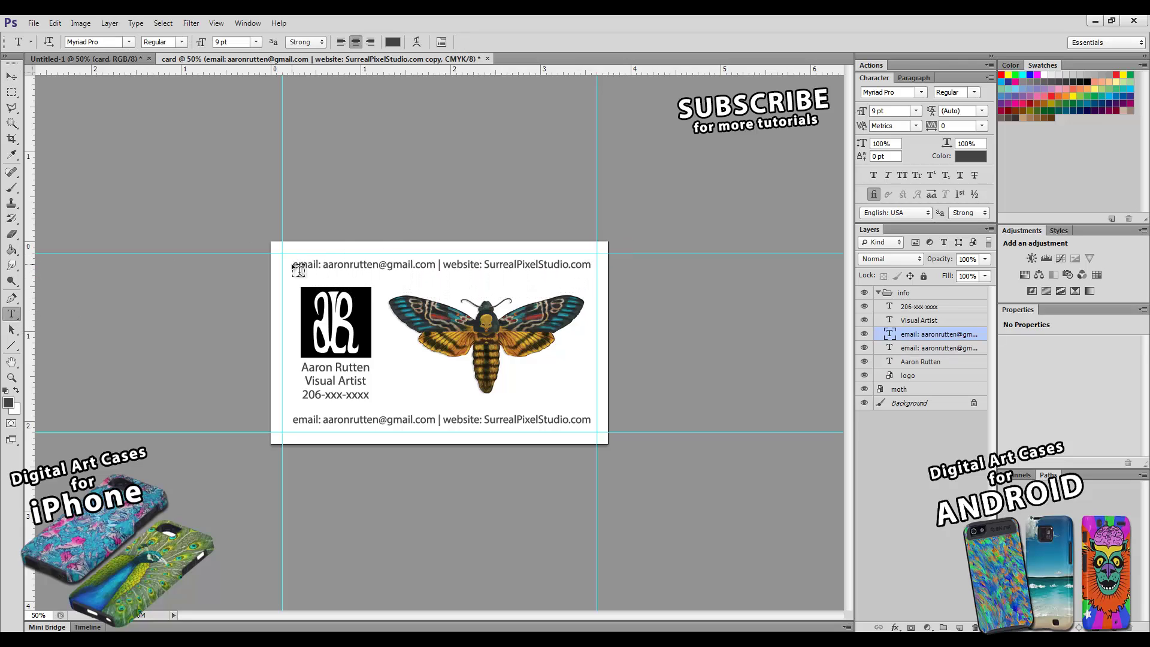
pyautogui.click(455, 266)
pyautogui.hotkey('ctrl', 'a')
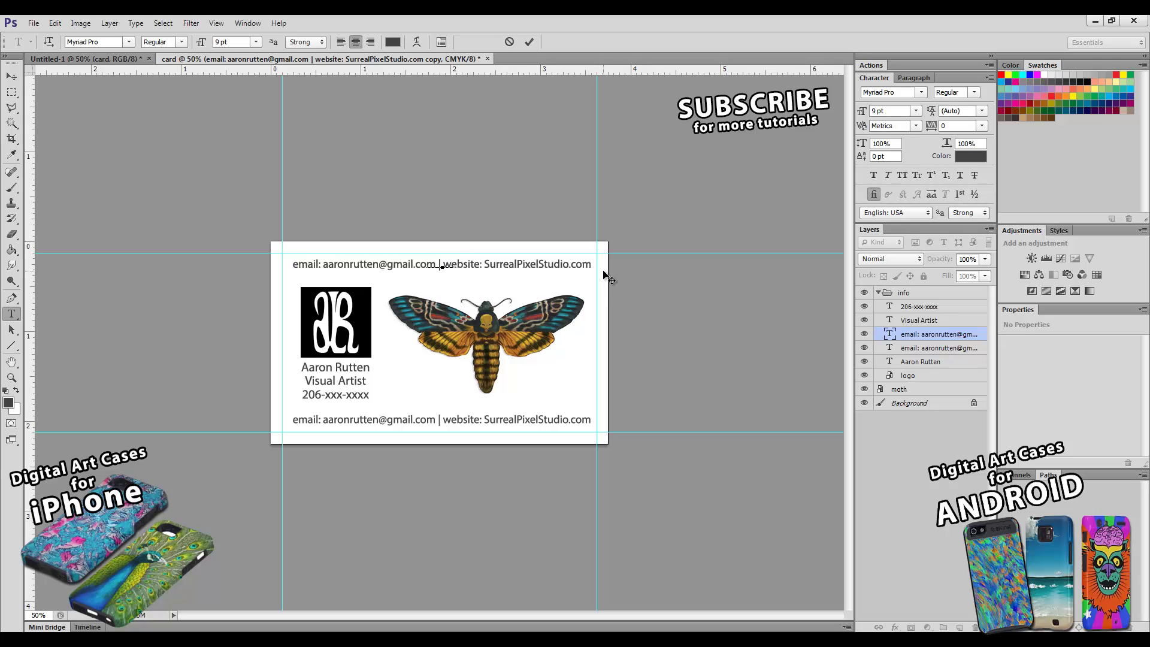
pyautogui.hotkey('ctrl', 'a')
pyautogui.write('Logos |')
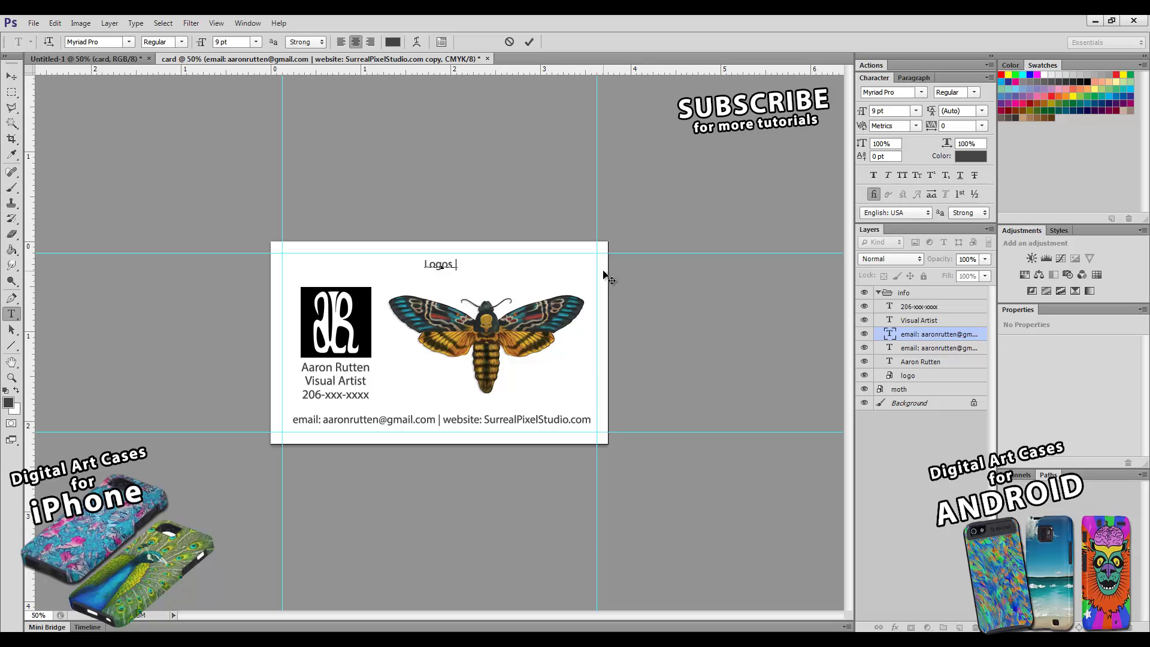
pyautogui.write('-')
pyautogui.press('BackSpace')
pyautogui.write('Graphics For Print &')
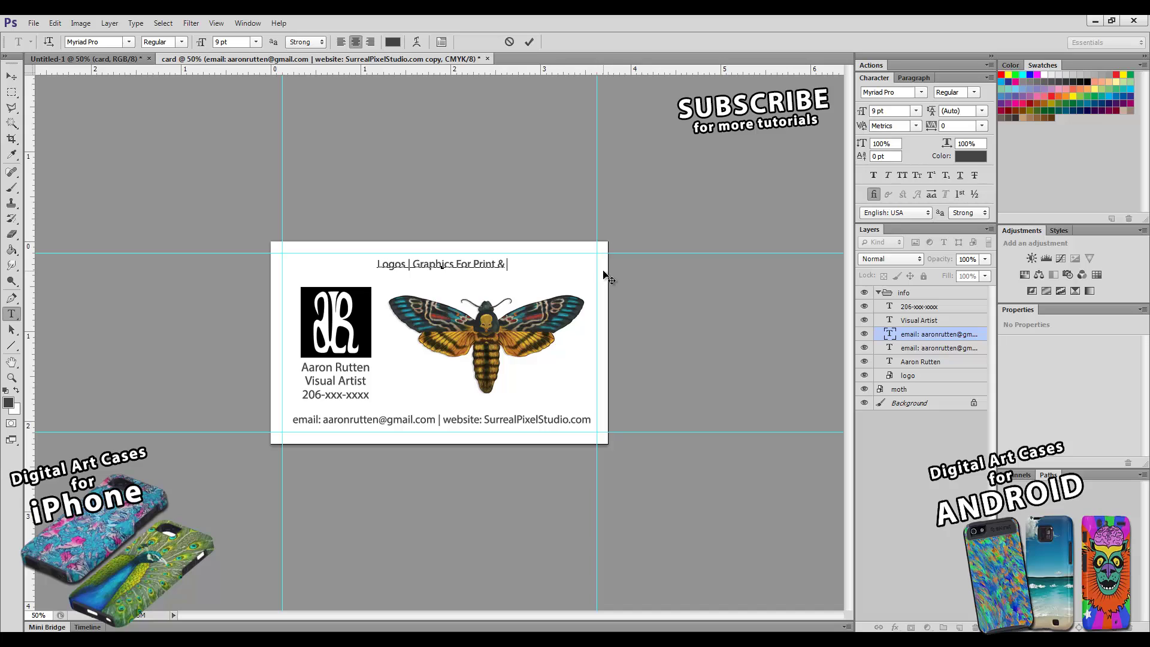
pyautogui.write(' Web | ')
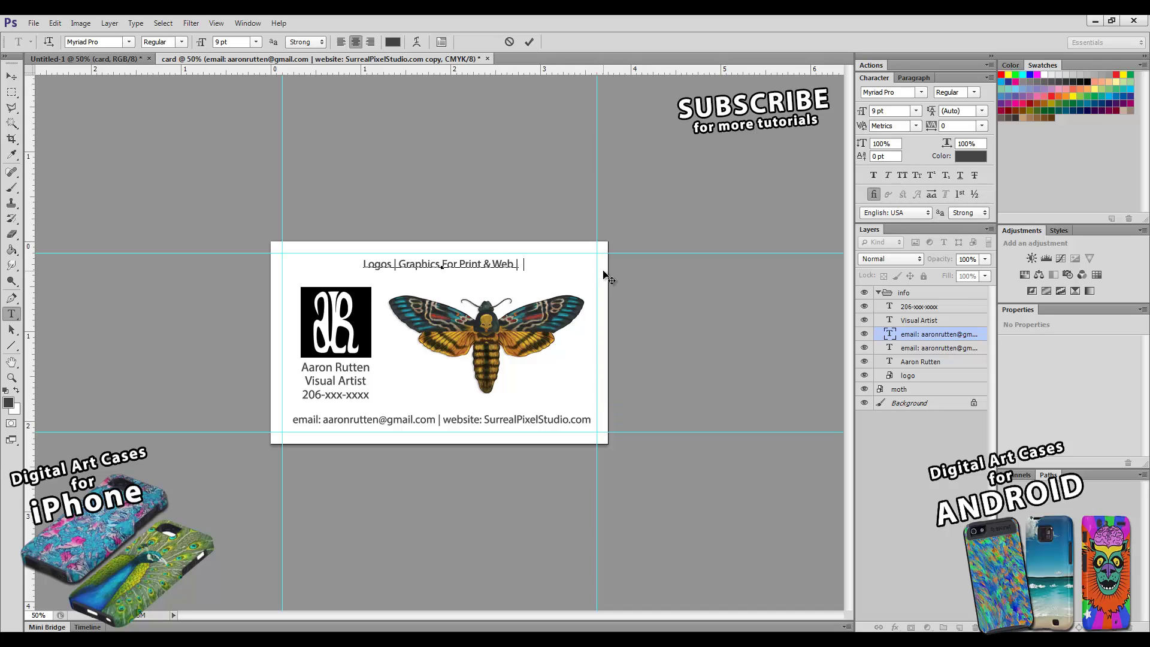
pyautogui.write('Portraits')
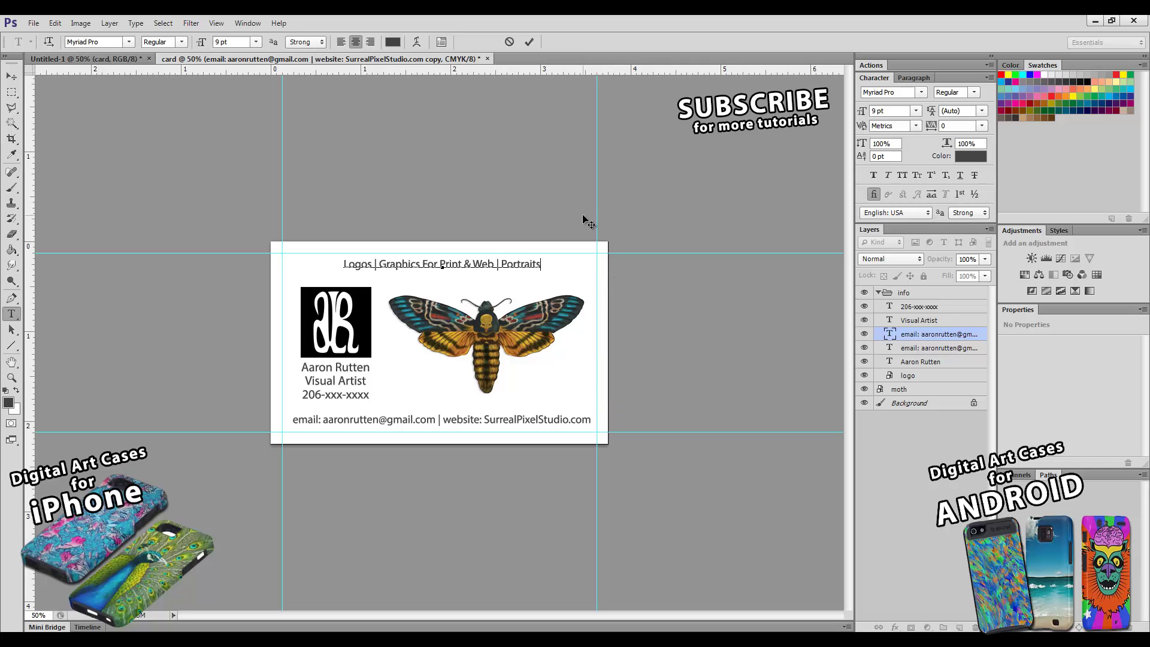
pyautogui.click(529, 41)
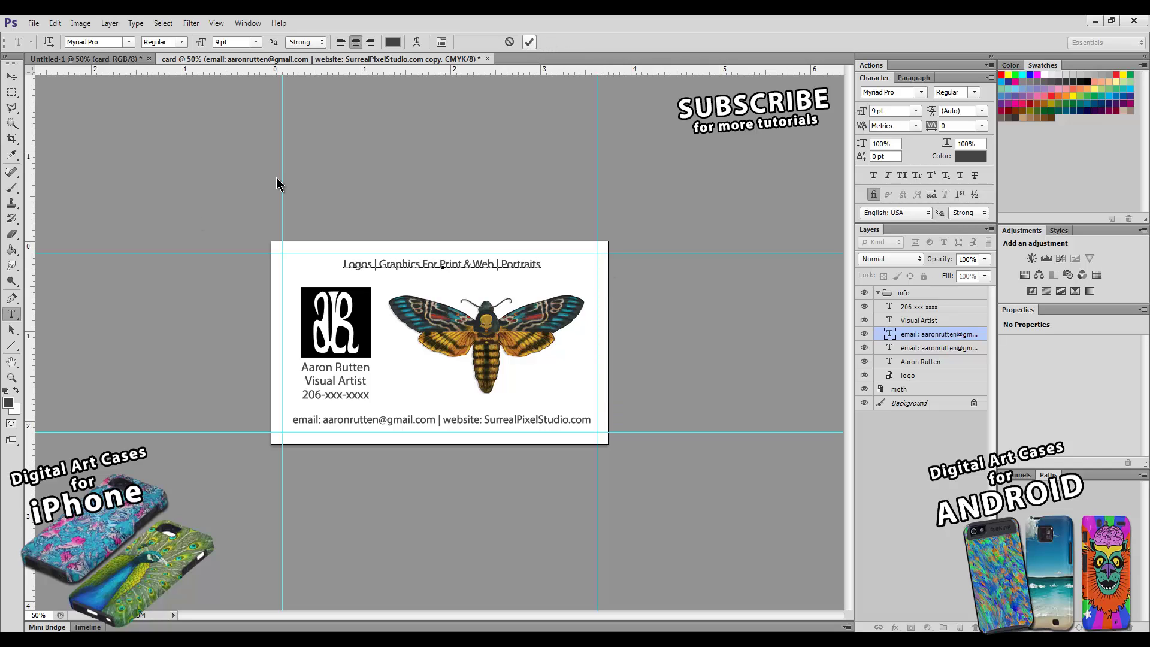
pyautogui.click(12, 76)
# - Nudge the tagline up and centre the email/website line horizontally against the Background layer
pyautogui.moveTo(496, 265); pyautogui.dragTo(495, 264)
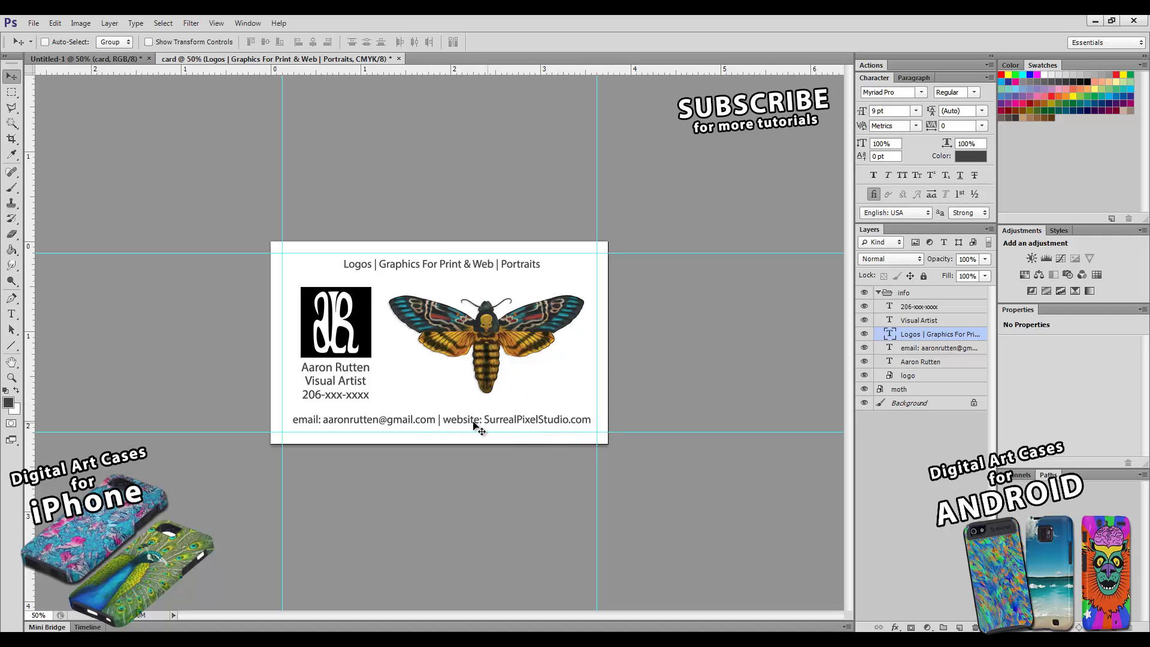
pyautogui.click(914, 352)
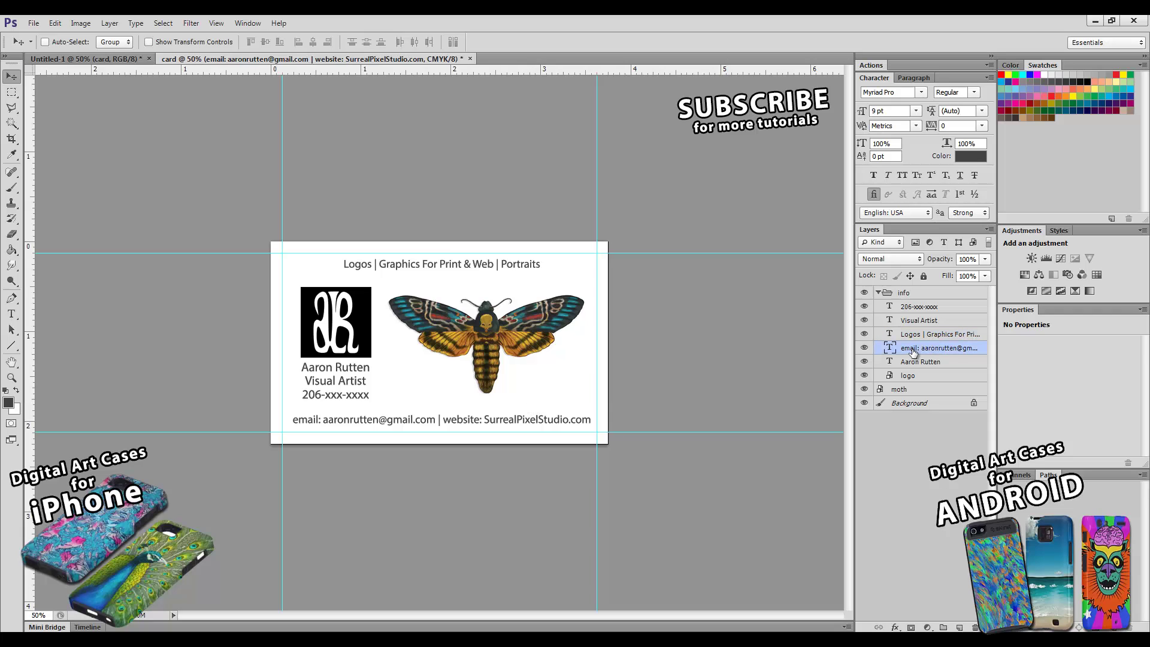
pyautogui.click(906, 404)
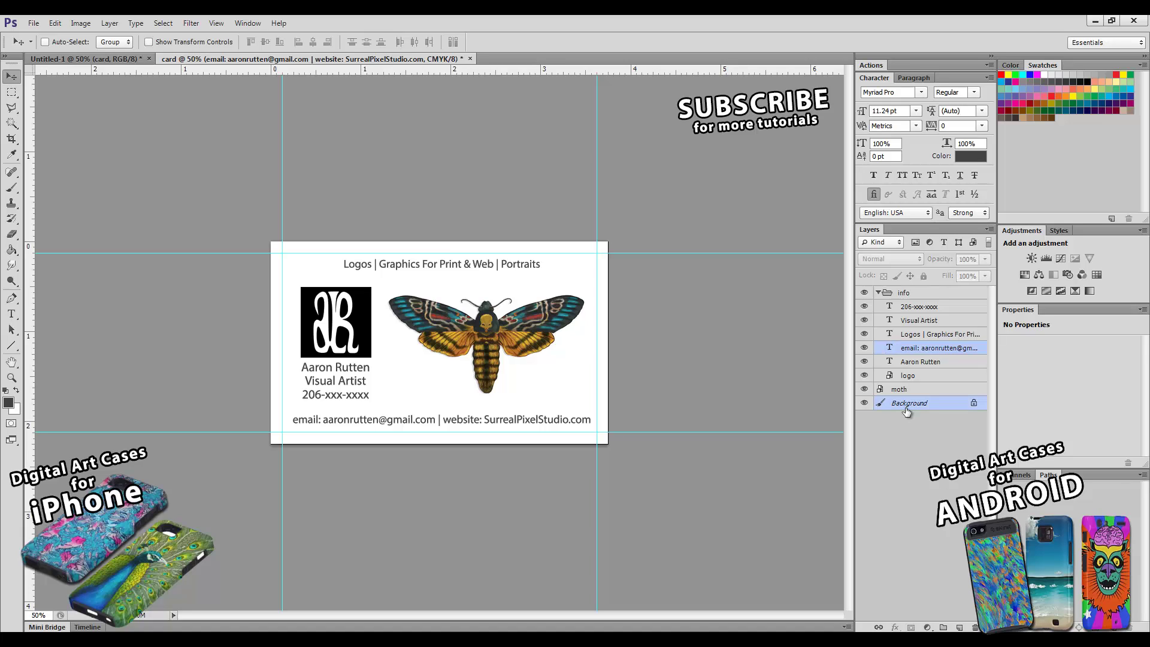
pyautogui.click(314, 44)
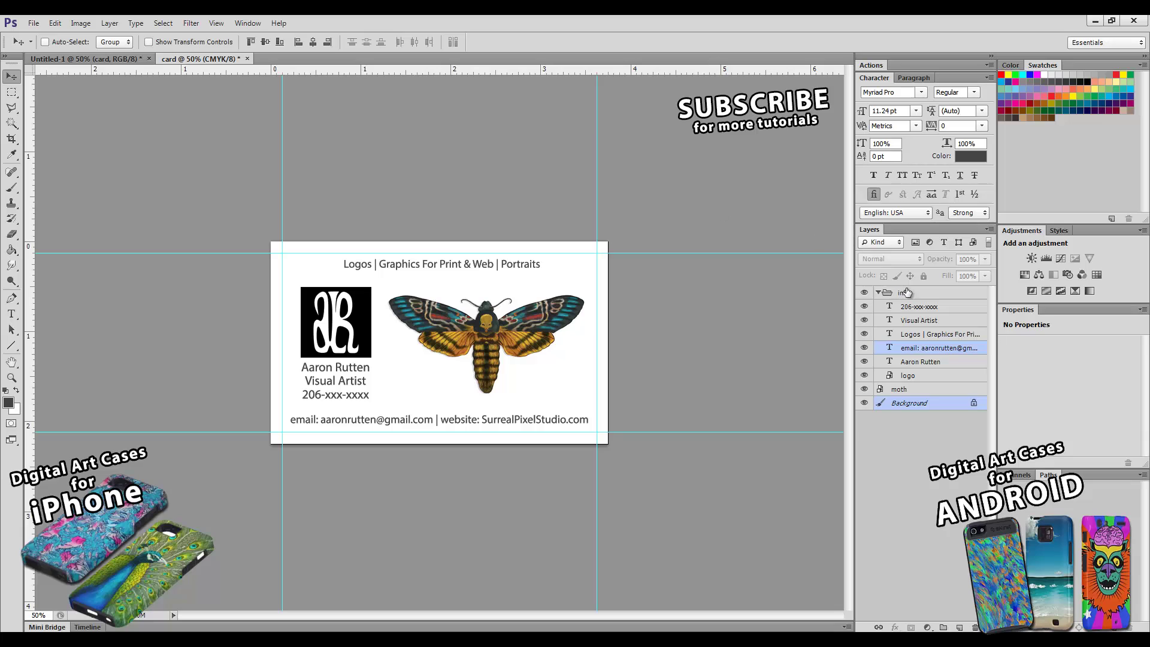
# - Centre the tagline horizontally on the card against the Background layer
pyautogui.click(912, 337)
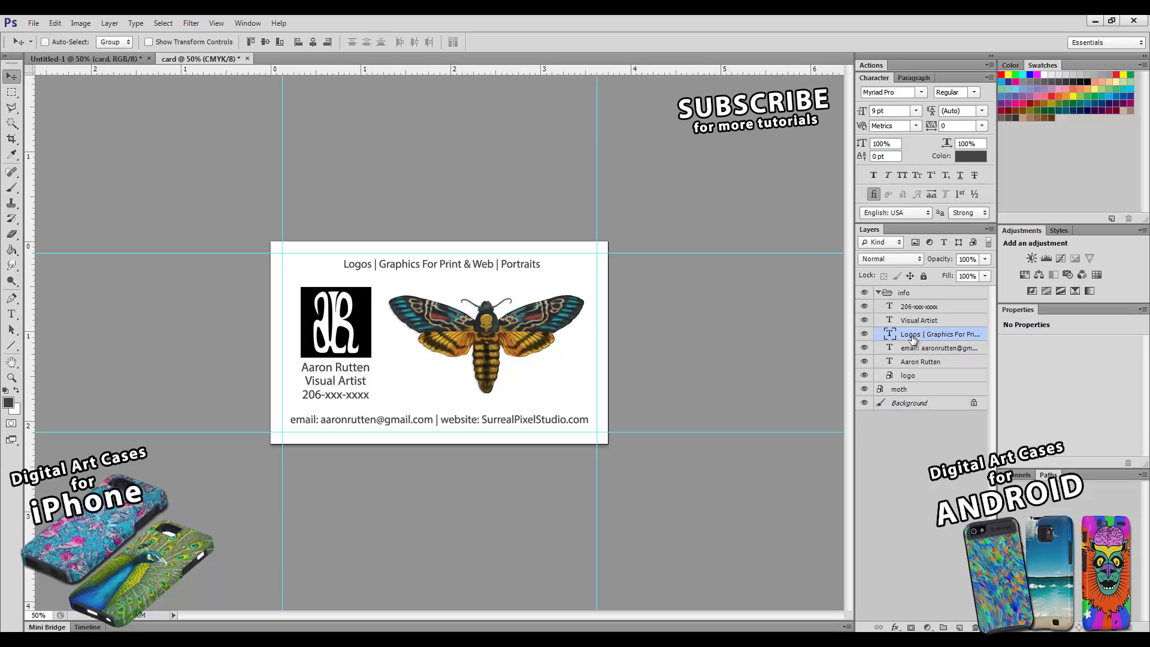
pyautogui.keyDown('ctrl'); pyautogui.click(910, 404); pyautogui.keyUp('ctrl')
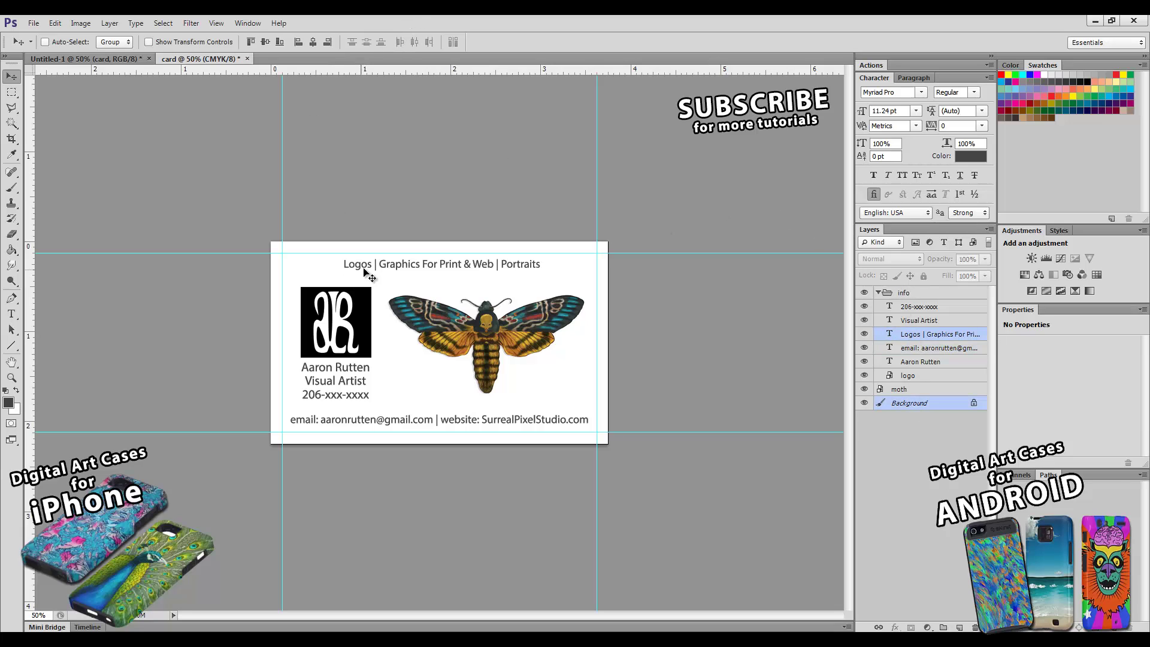
pyautogui.click(311, 45)
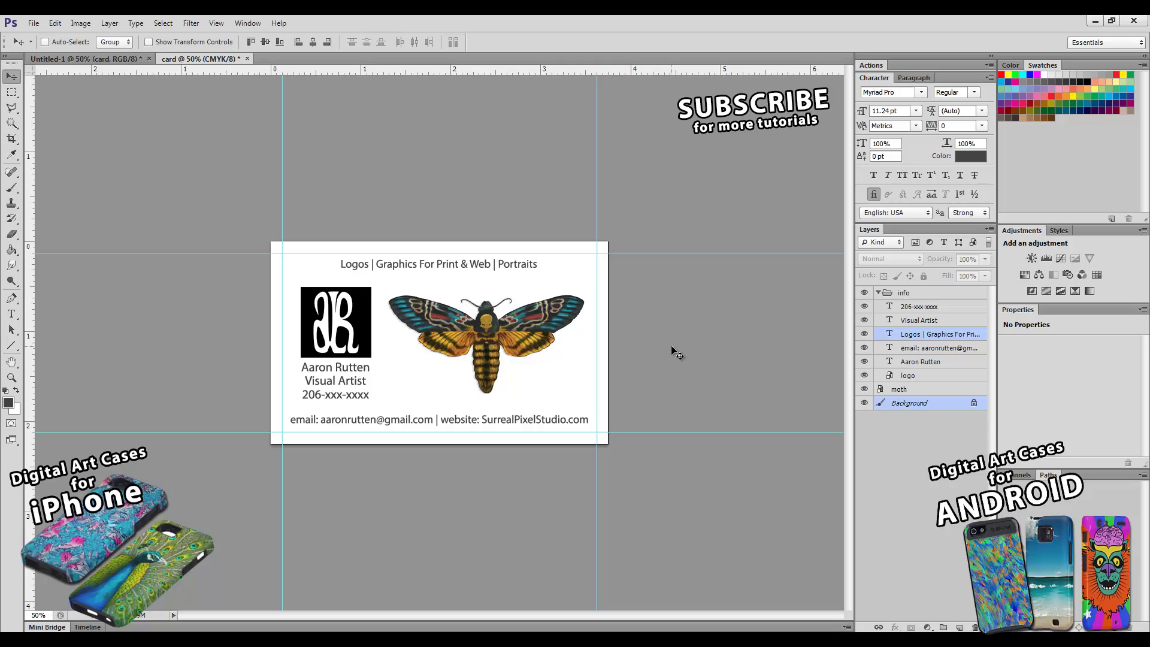
pyautogui.click(12, 377)
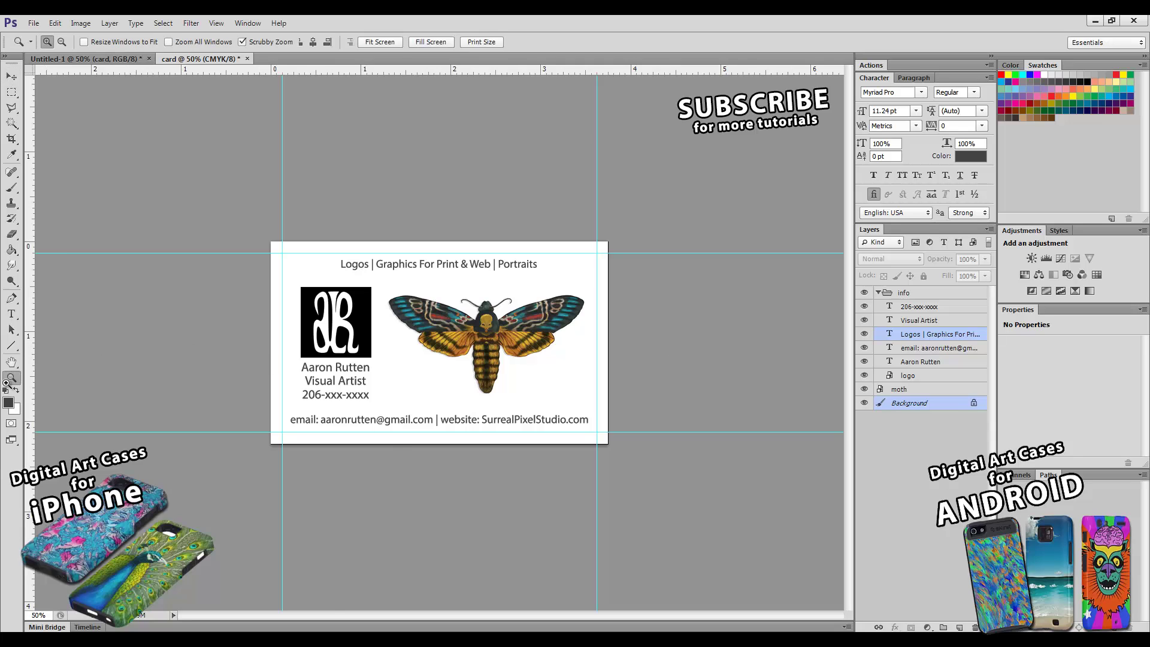
# - Zoom out to 16.7% to view the whole card, then back in to 66.67%
pyautogui.click(399, 421)
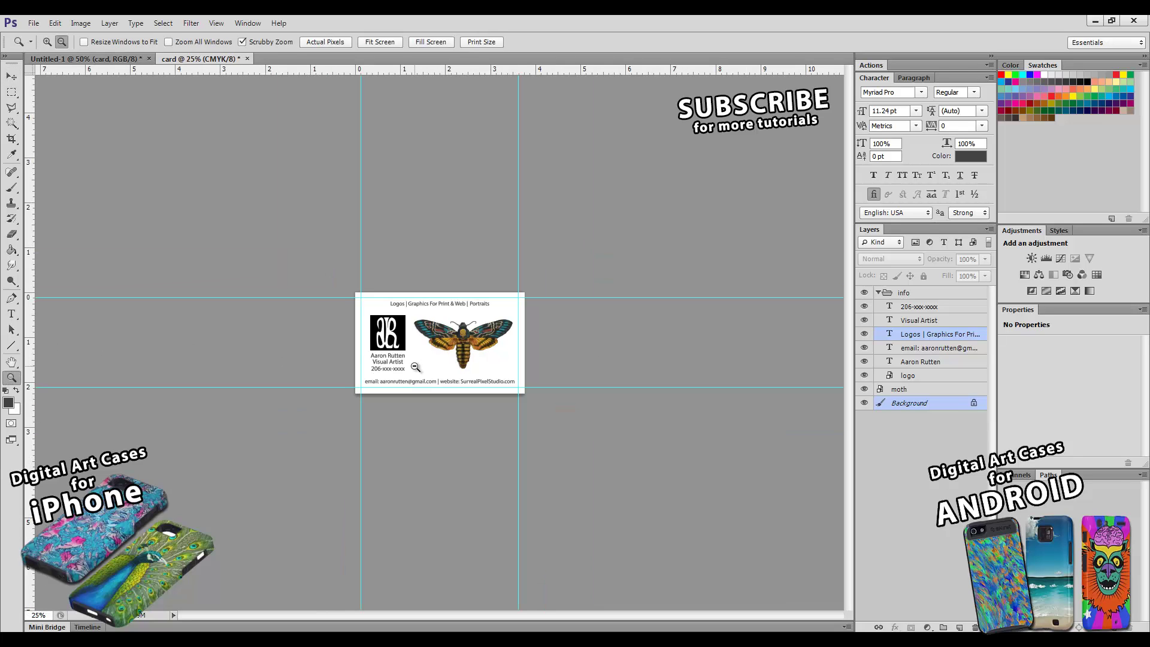
pyautogui.press('alt')
pyautogui.keyDown('alt'); pyautogui.click(428, 350); pyautogui.keyUp('alt')
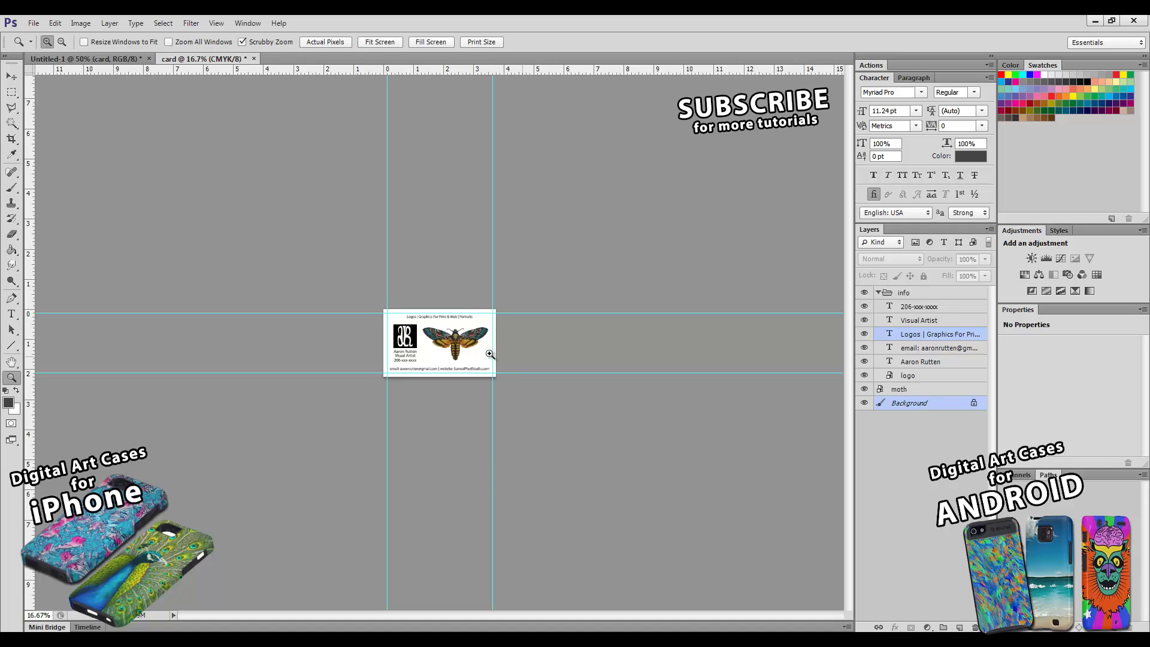
pyautogui.click(454, 346)
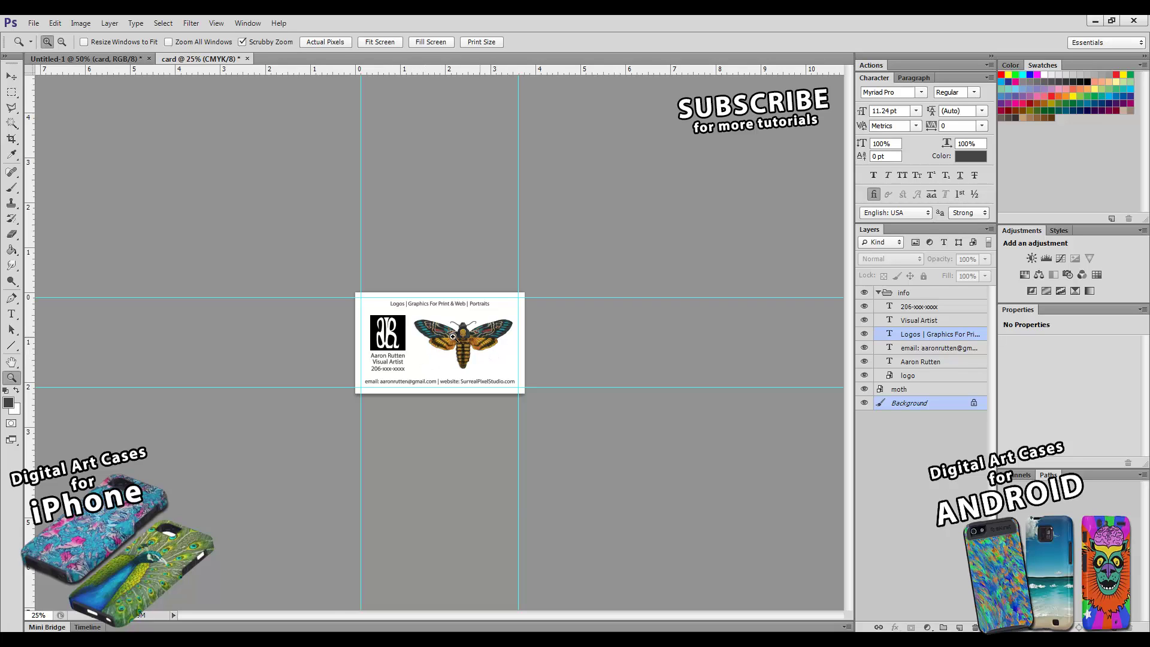
pyautogui.click(416, 352)
pyautogui.click(415, 352)
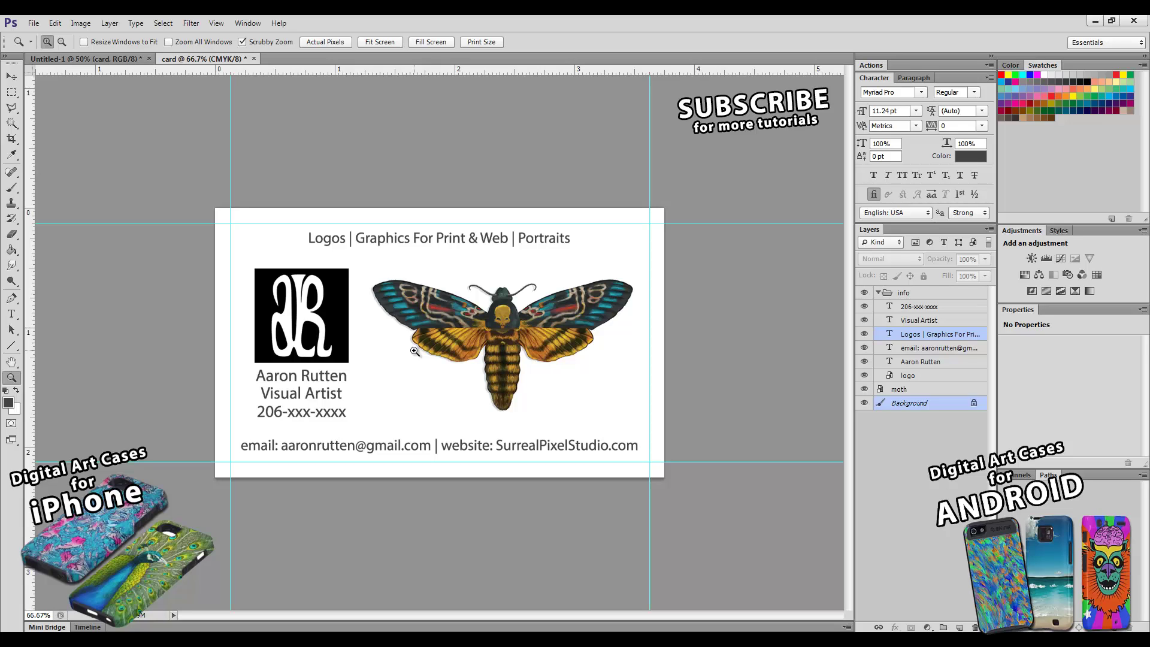
pyautogui.click(904, 405)
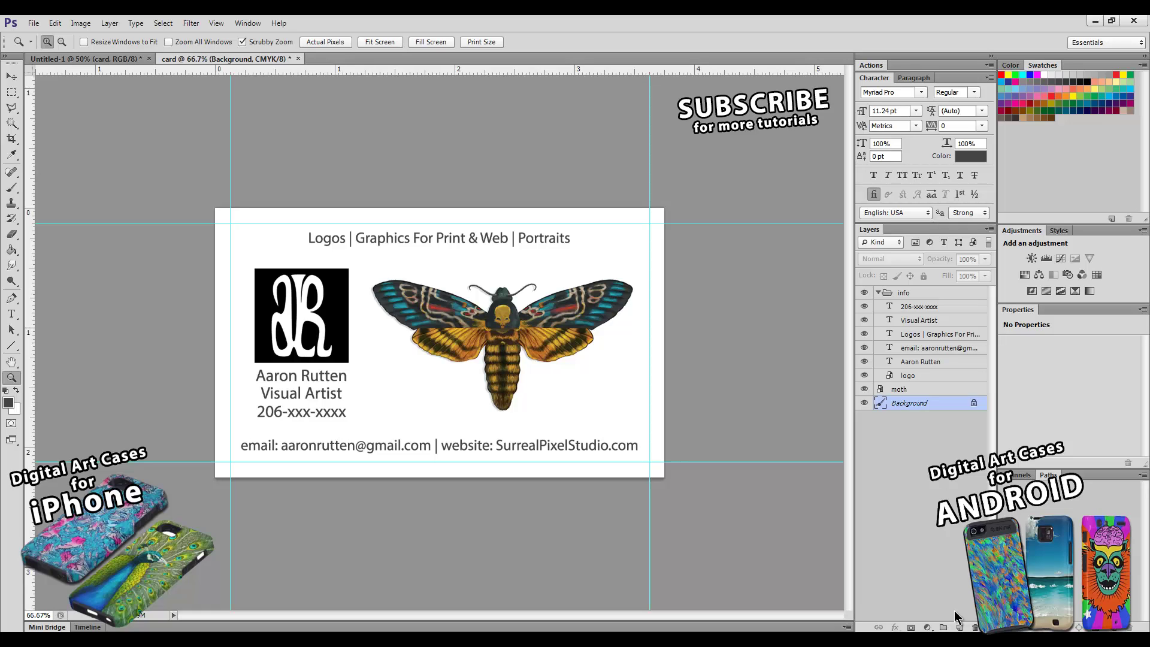
# - Add a new layer named bg above Background and fill it with yellow
pyautogui.click(960, 627)
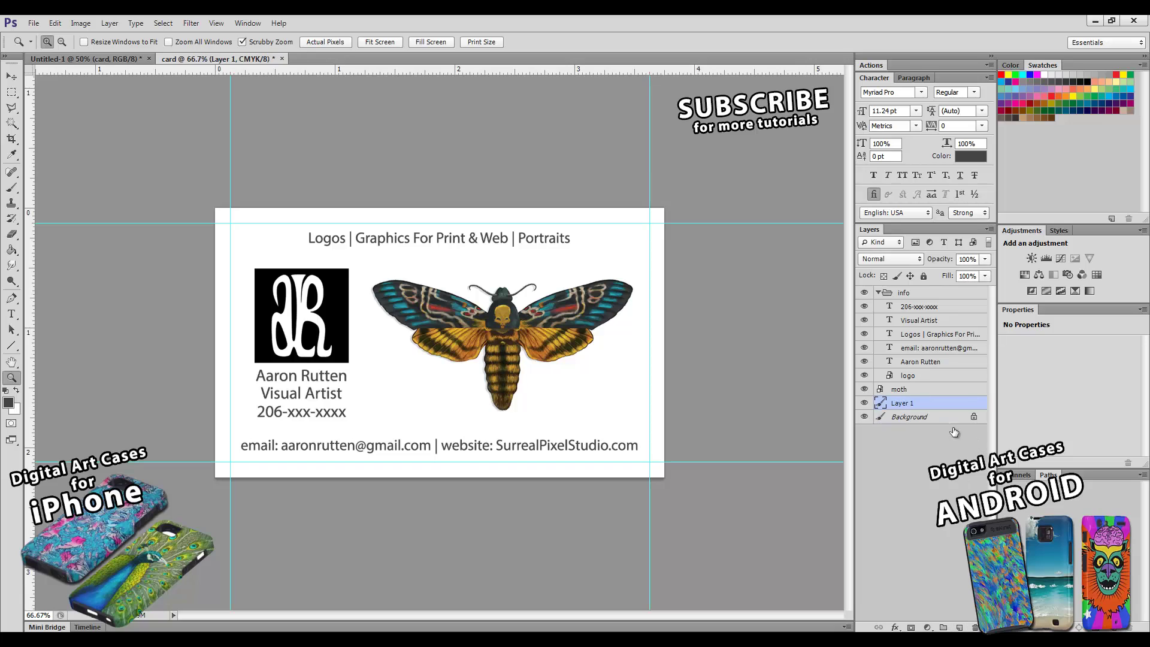
pyautogui.doubleClick(902, 404)
pyautogui.write('bg')
pyautogui.press('Return')
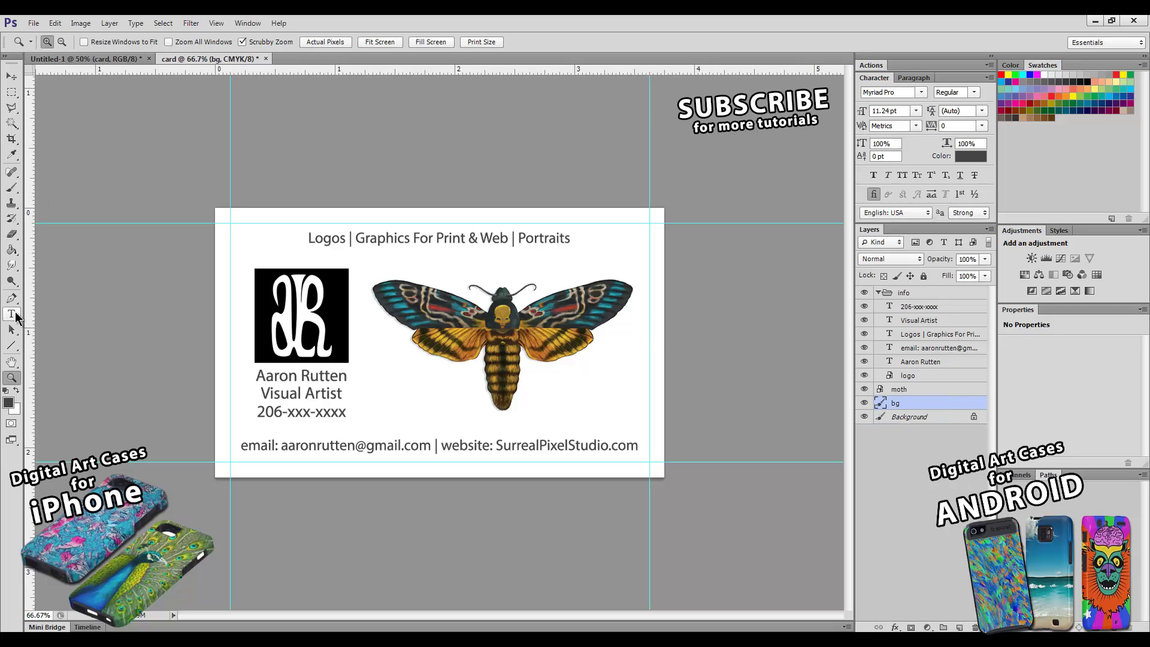
pyautogui.click(11, 250)
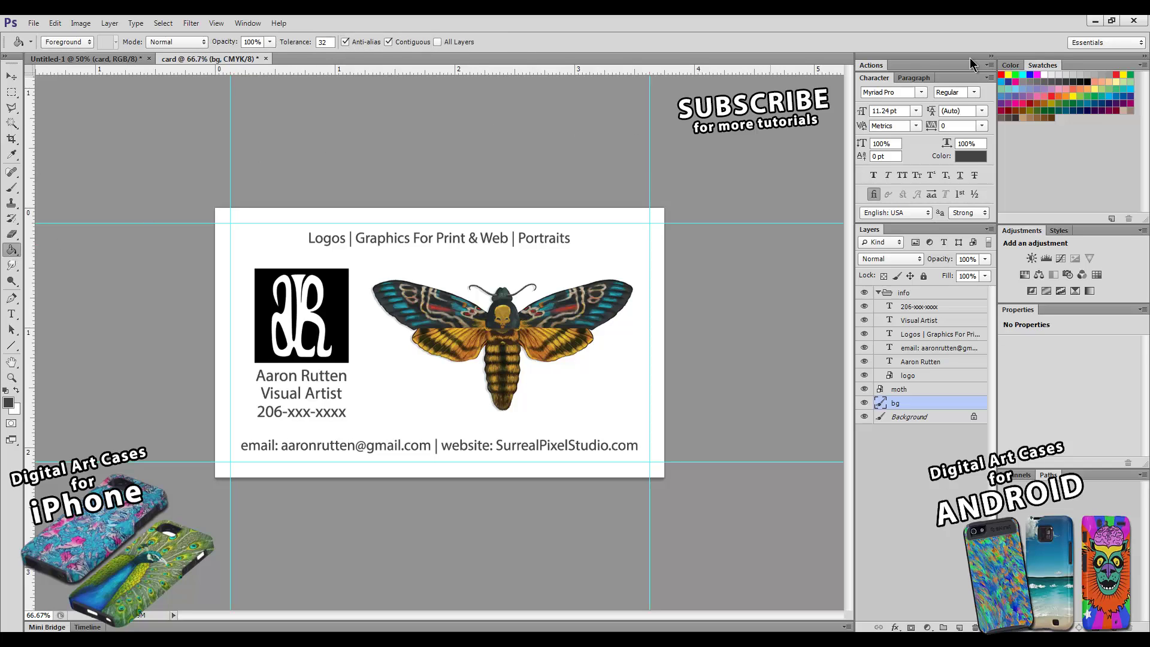
pyautogui.click(1073, 95)
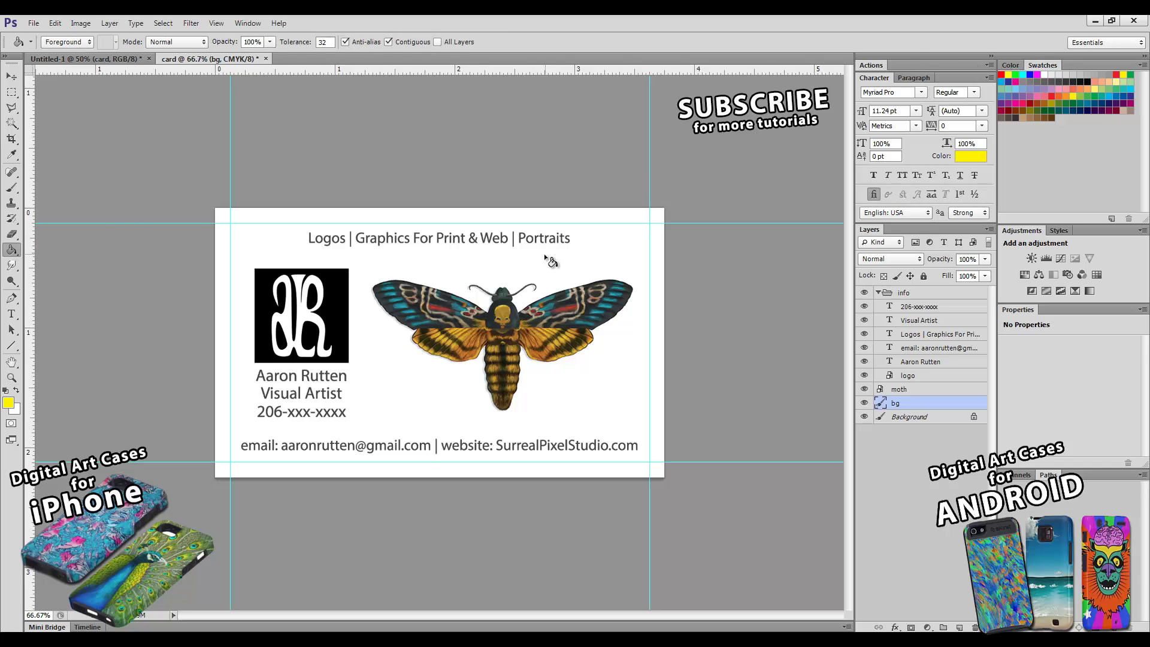
pyautogui.click(600, 257)
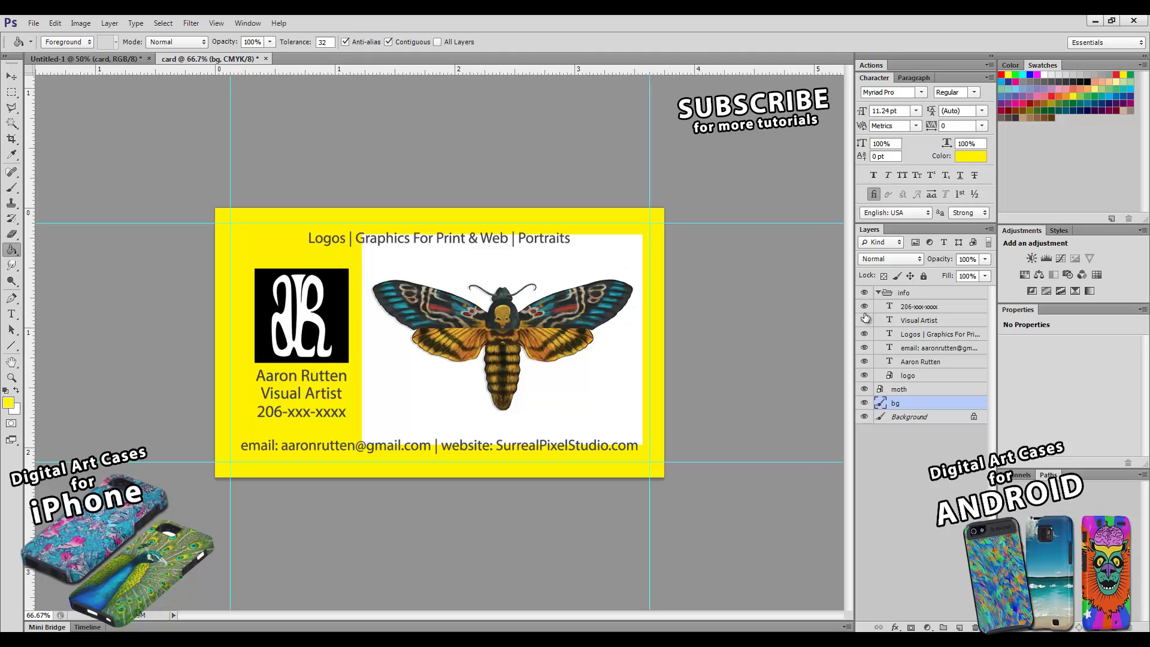
# - Set the moth layer to Multiply blending and hide the yellow bg layer
pyautogui.click(912, 377)
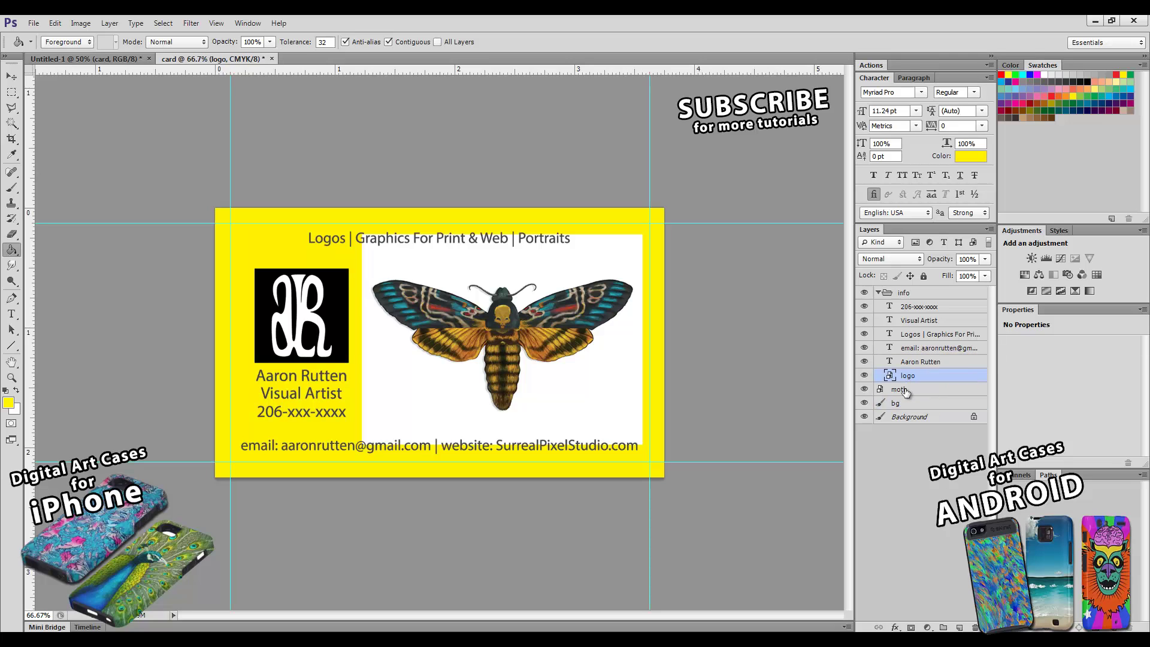
pyautogui.click(908, 390)
pyautogui.click(900, 260)
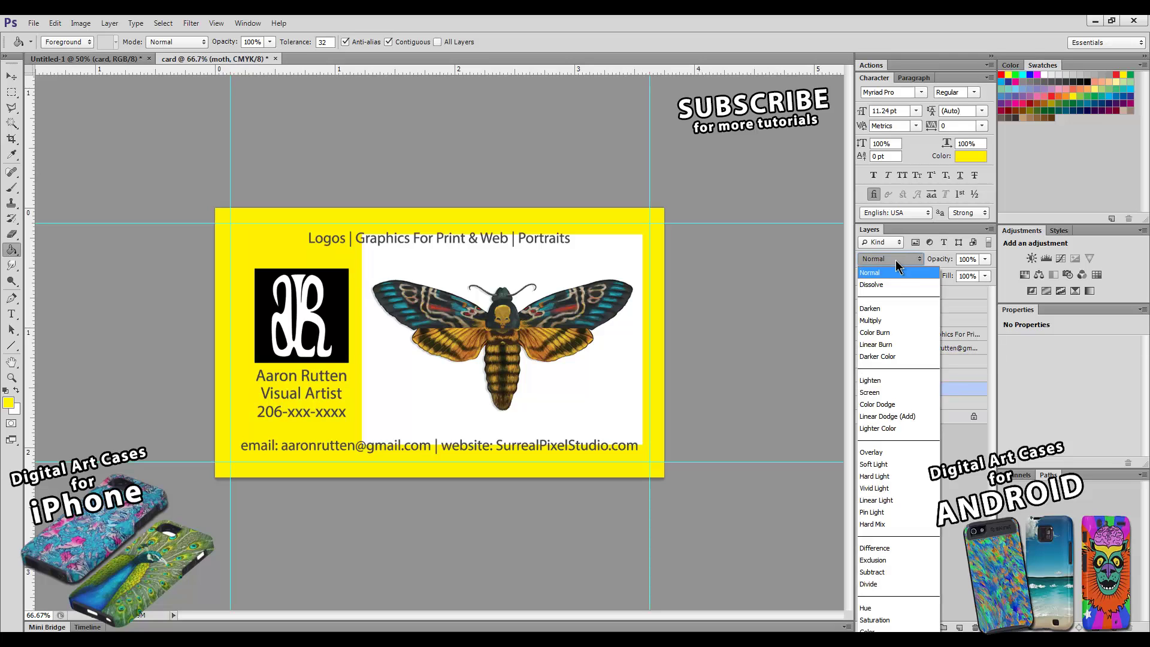
pyautogui.click(885, 320)
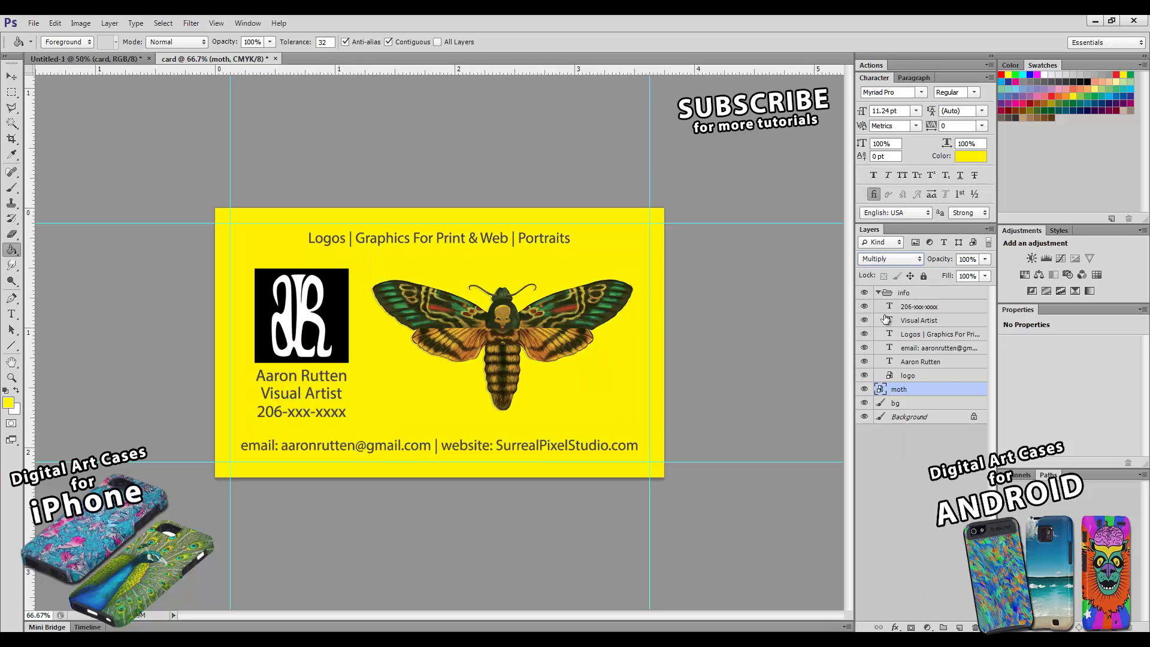
pyautogui.click(864, 403)
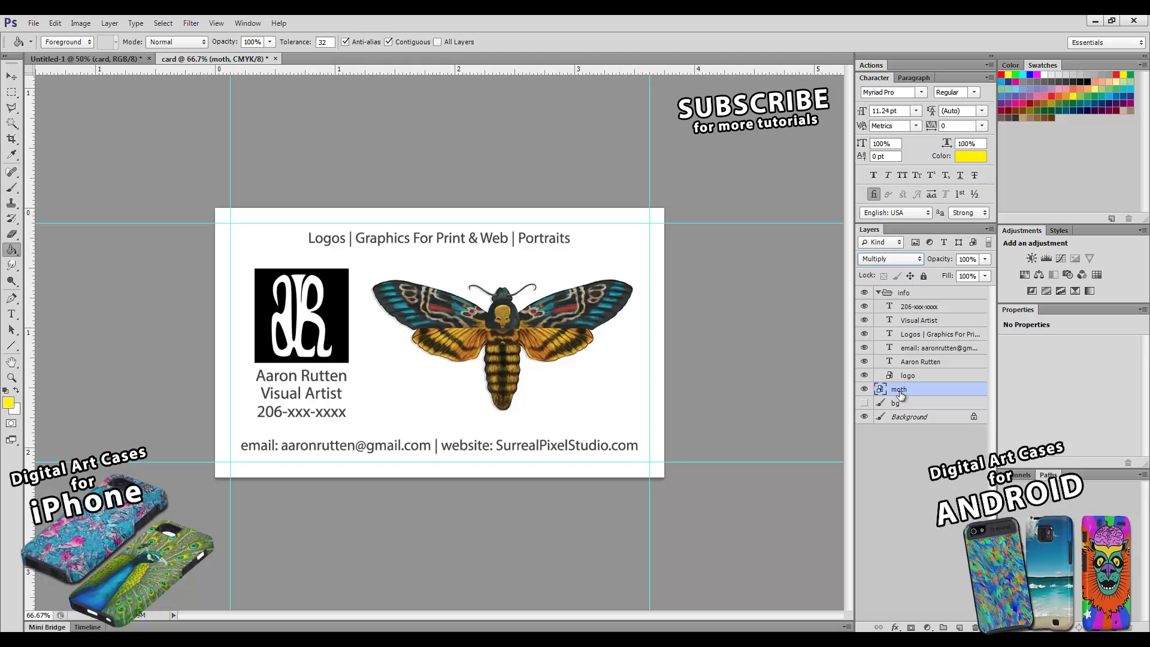
# - Shift the moth slightly left, trying blend modes, and return it below the logo at Normal
pyautogui.click(11, 77)
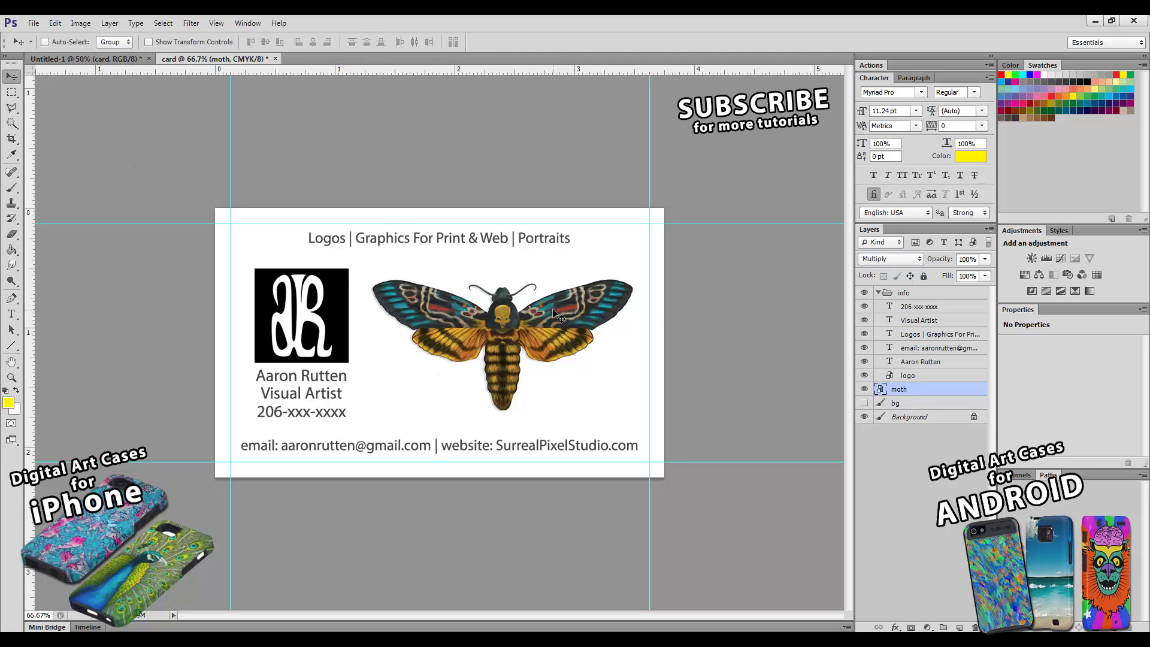
pyautogui.moveTo(896, 397); pyautogui.dragTo(911, 287)
pyautogui.moveTo(478, 318)
pyautogui.mouseDown()
pyautogui.moveTo(395, 324)
pyautogui.moveTo(500, 325)
pyautogui.mouseUp()
pyautogui.click(881, 259)
pyautogui.click(879, 264)
pyautogui.click(890, 259)
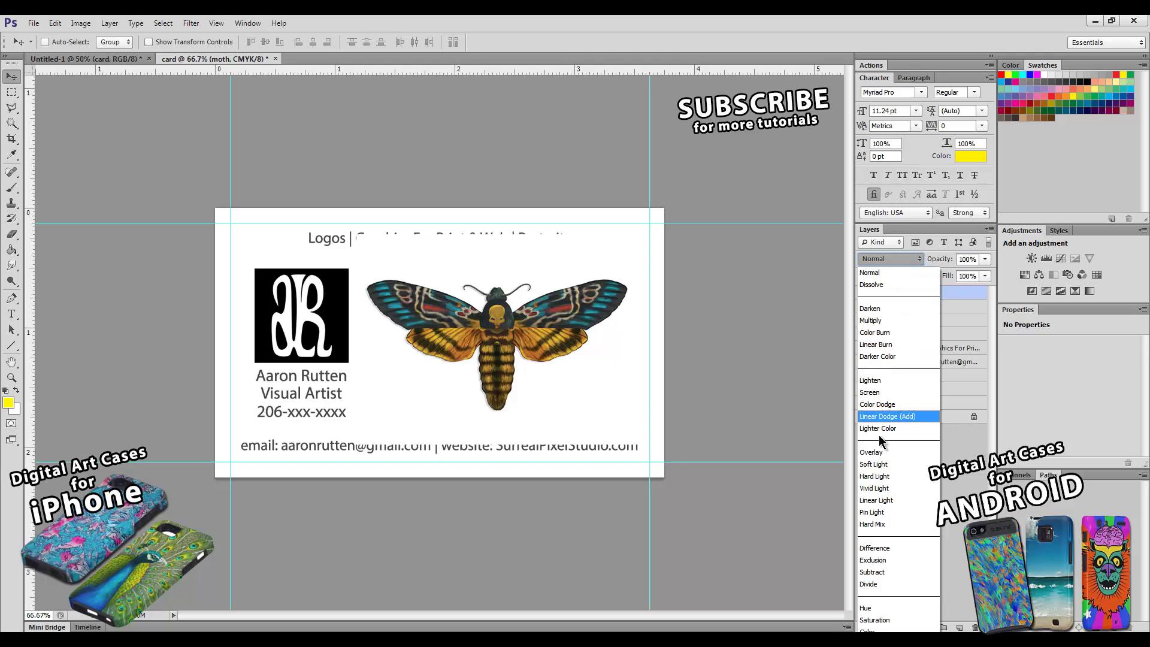
pyautogui.click(872, 321)
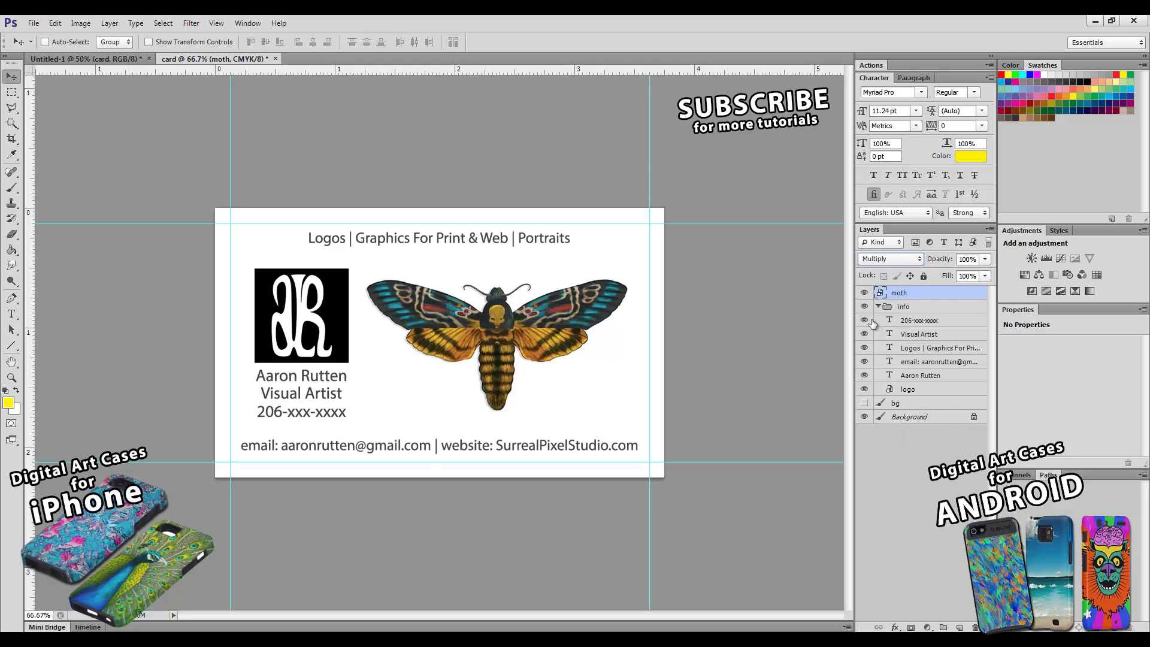
pyautogui.moveTo(903, 296); pyautogui.dragTo(912, 396)
pyautogui.click(900, 263)
pyautogui.click(896, 267)
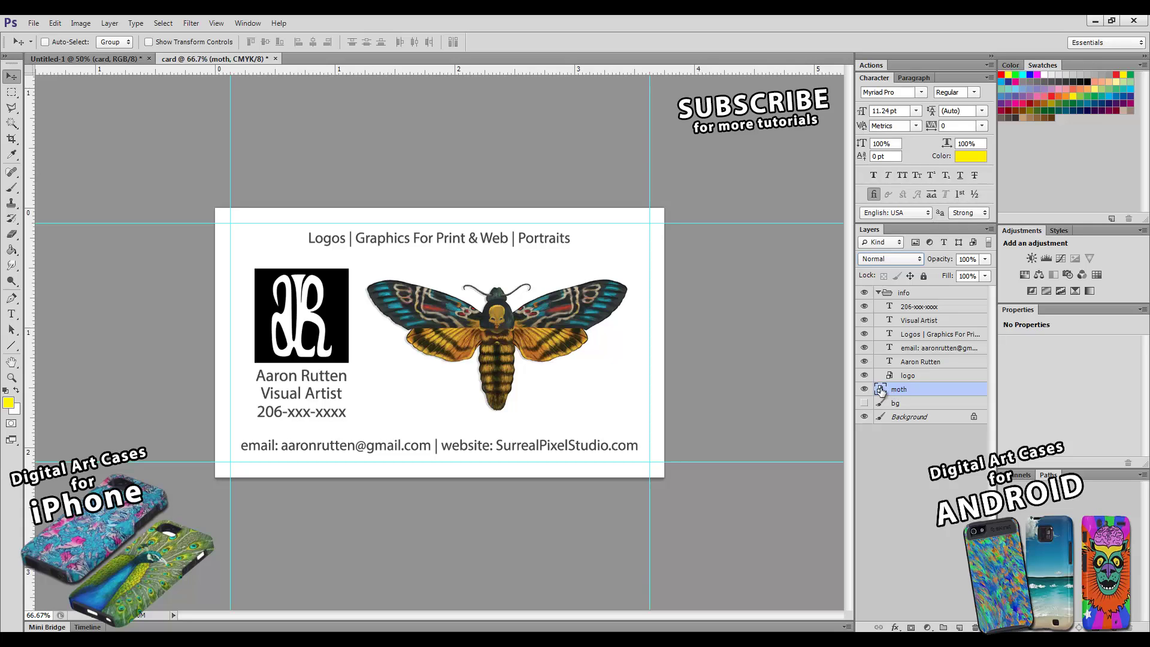
# - Move the moth layer above the text and drop out its white with the Blend If slider
pyautogui.moveTo(889, 392); pyautogui.dragTo(899, 300)
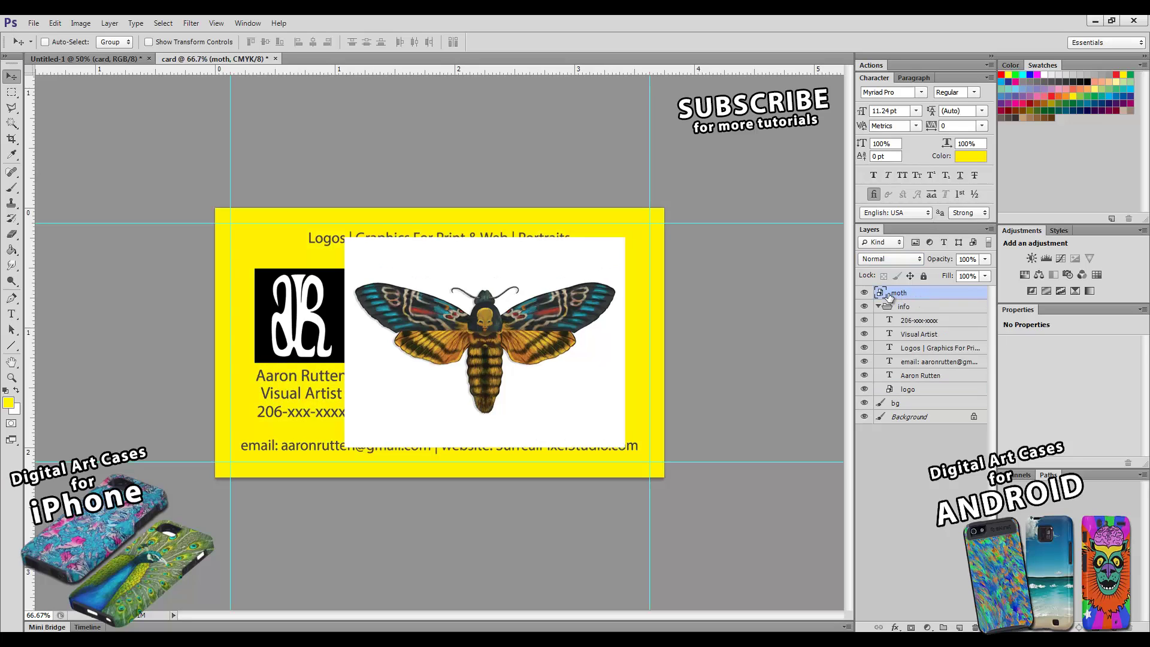
pyautogui.doubleClick(947, 306)
pyautogui.moveTo(1016, 400); pyautogui.dragTo(990, 408)
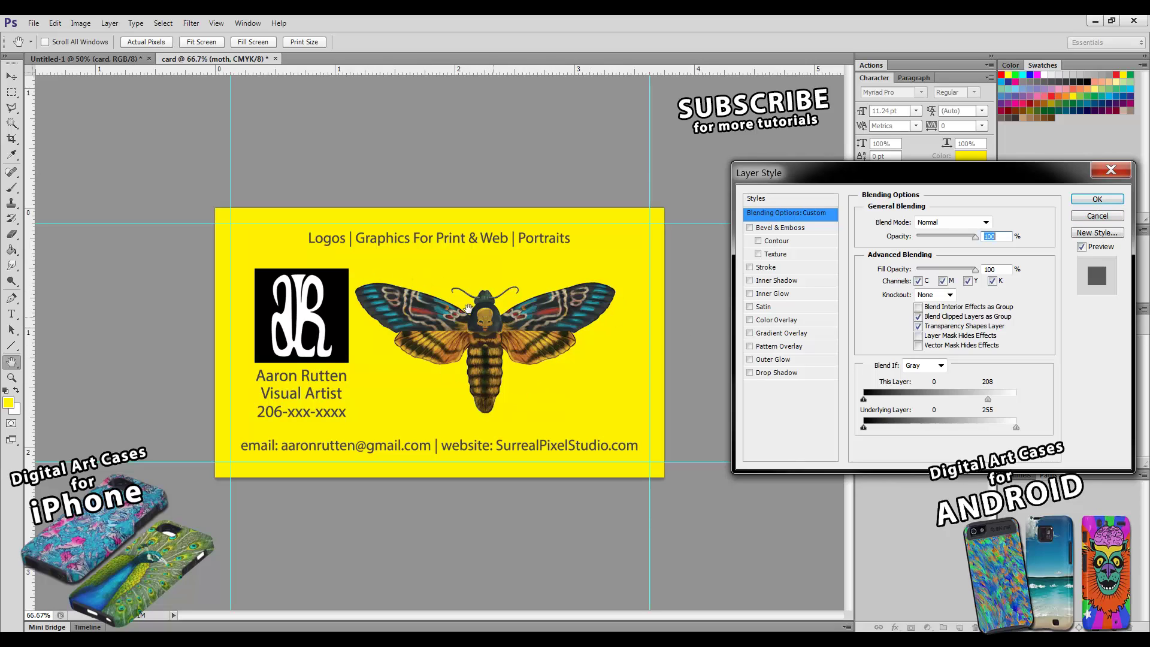
pyautogui.click(1098, 200)
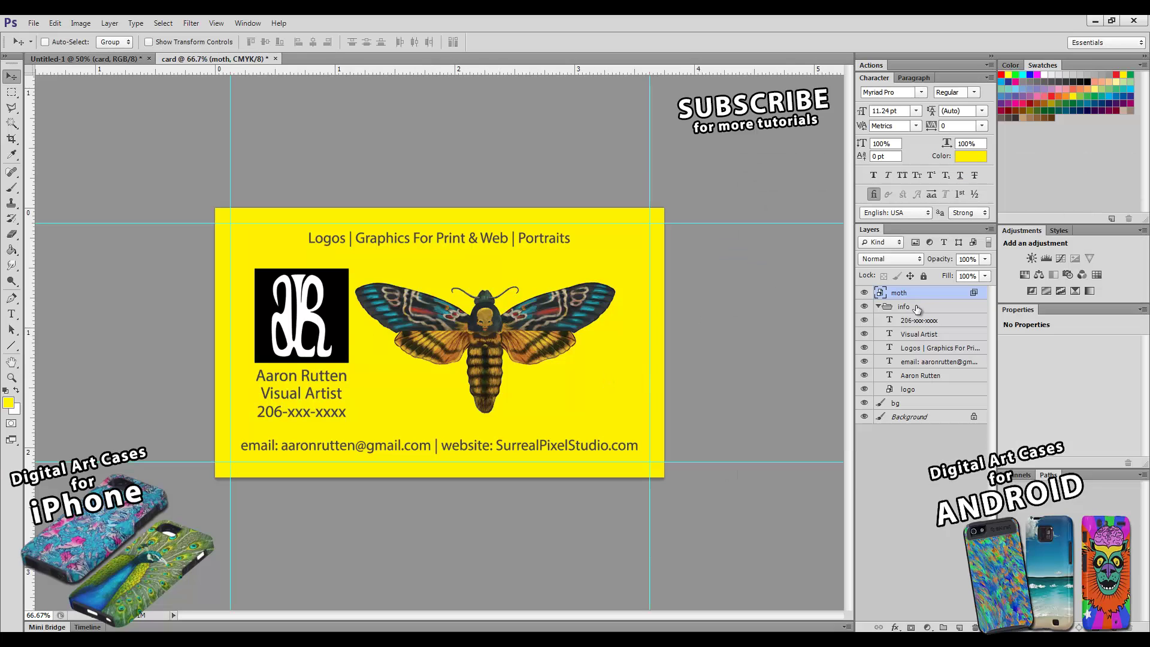
# - Set the logo layer to Multiply and move the moth layer back below the logo
pyautogui.click(909, 390)
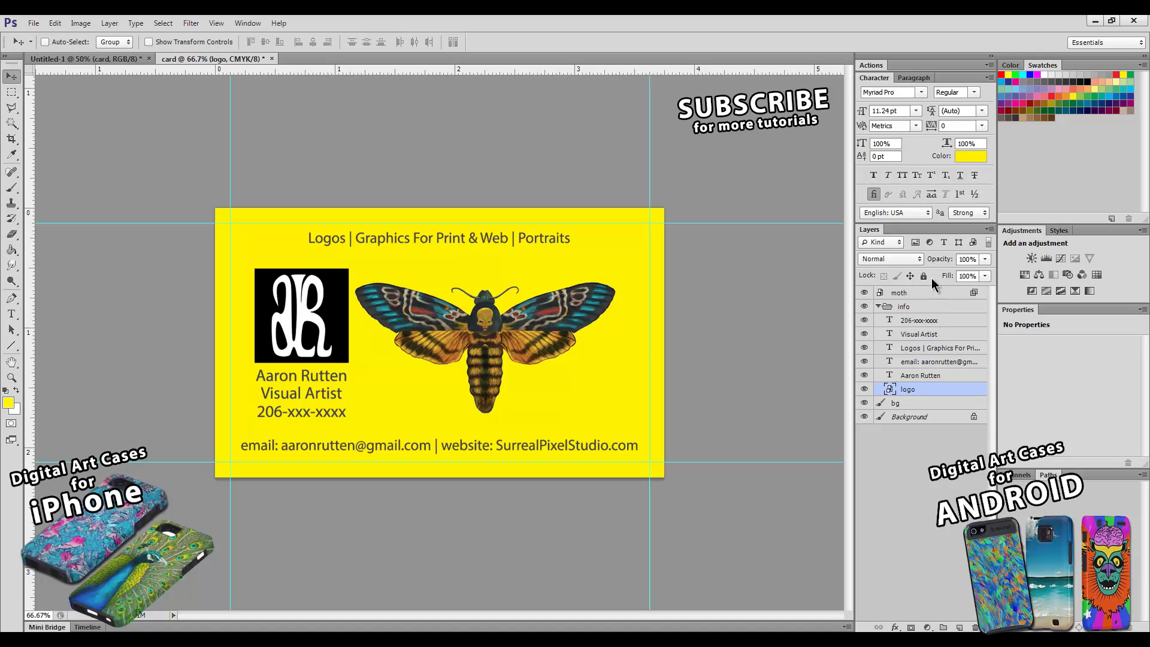
pyautogui.click(891, 259)
pyautogui.click(903, 324)
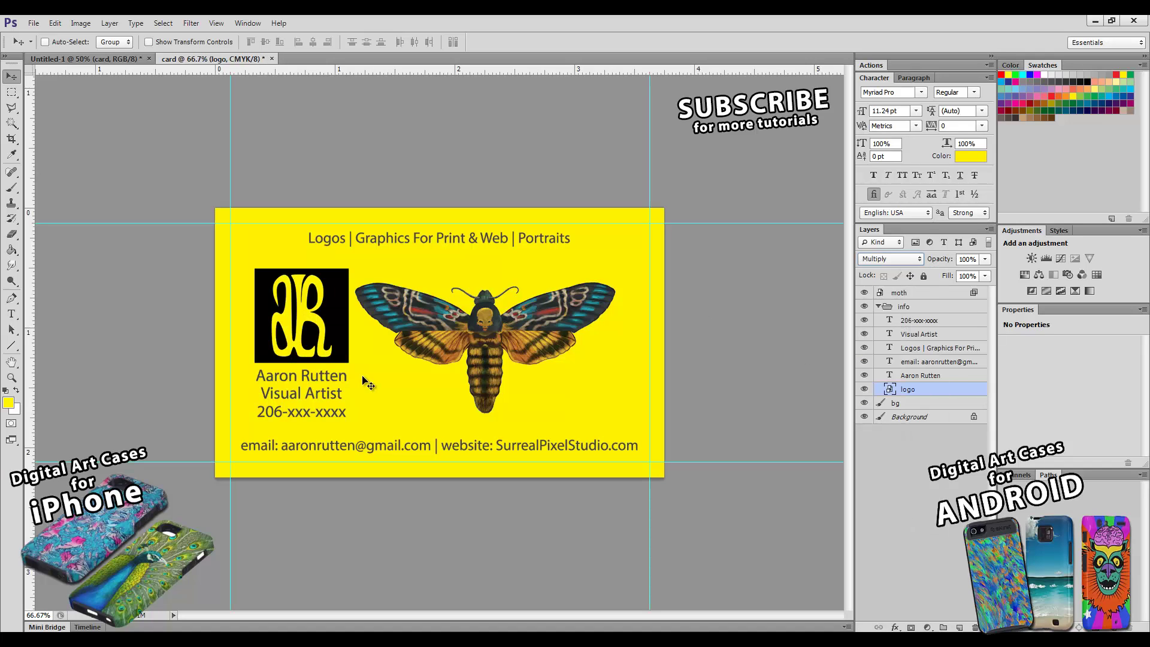
pyautogui.click(11, 378)
pyautogui.keyDown('alt'); pyautogui.click(416, 391); pyautogui.keyUp('alt')
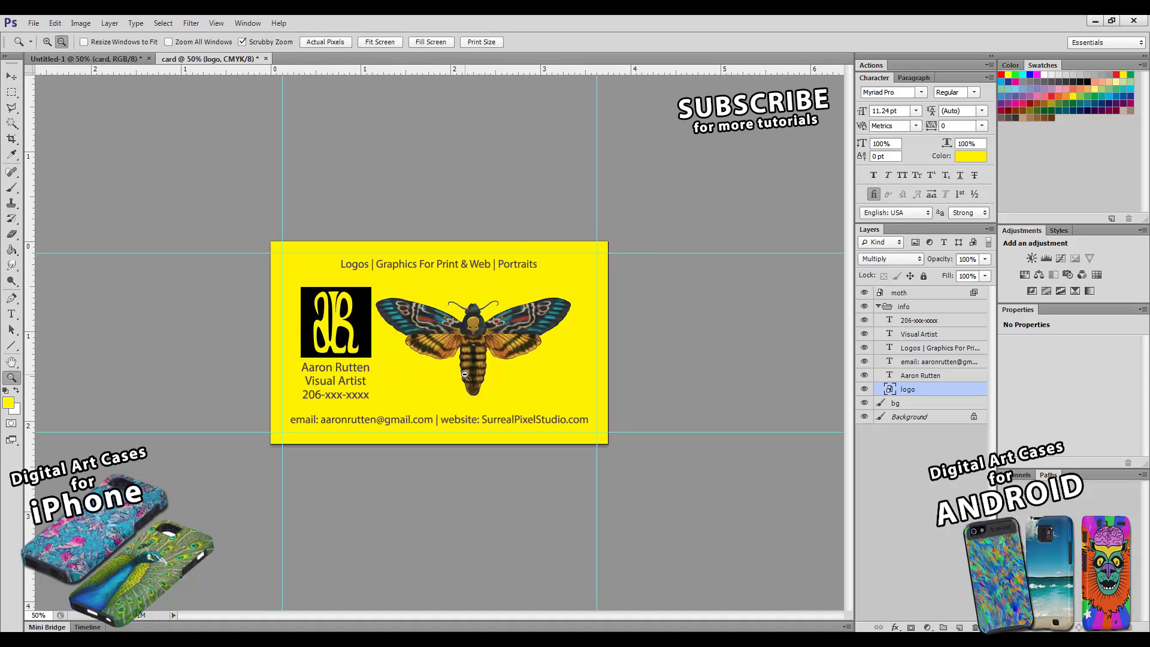
pyautogui.click(11, 76)
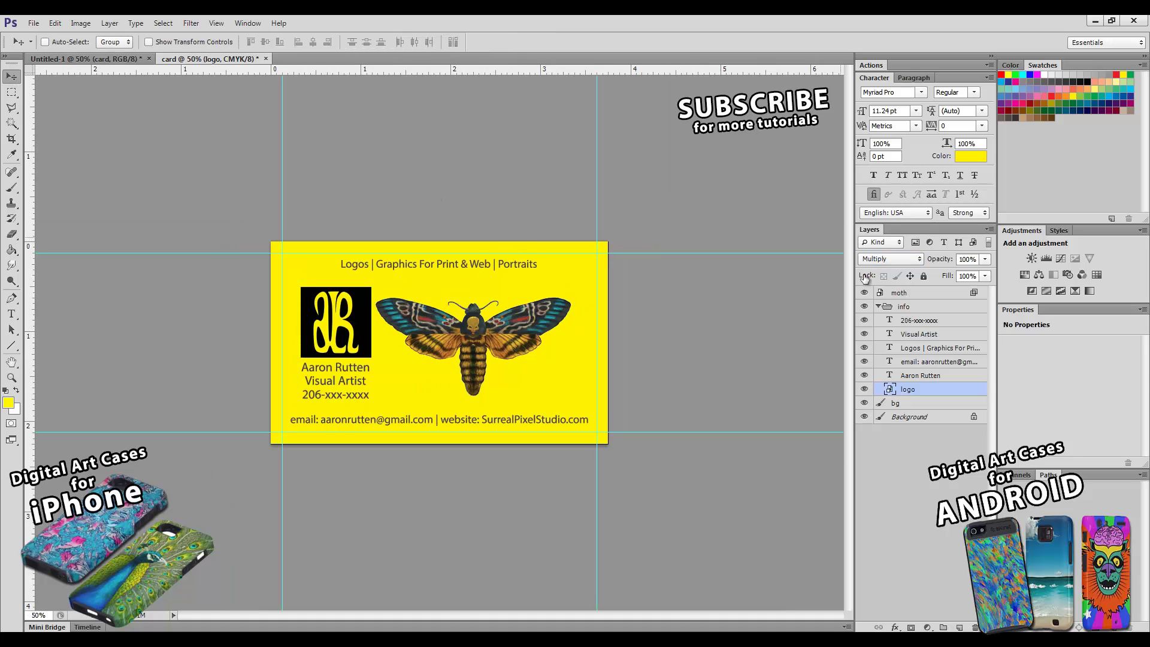
pyautogui.moveTo(905, 299); pyautogui.dragTo(906, 396)
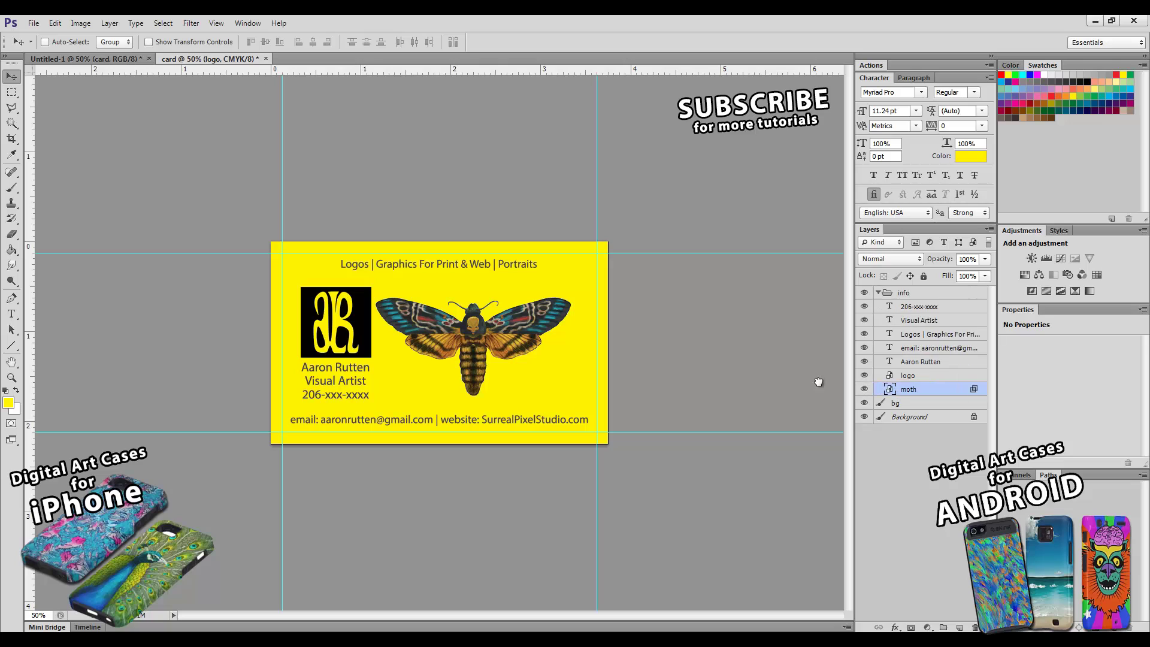
# - Nudge the moth slightly right, zoom in, and test its Blend If setting before cancelling
pyautogui.moveTo(503, 327); pyautogui.dragTo(516, 325)
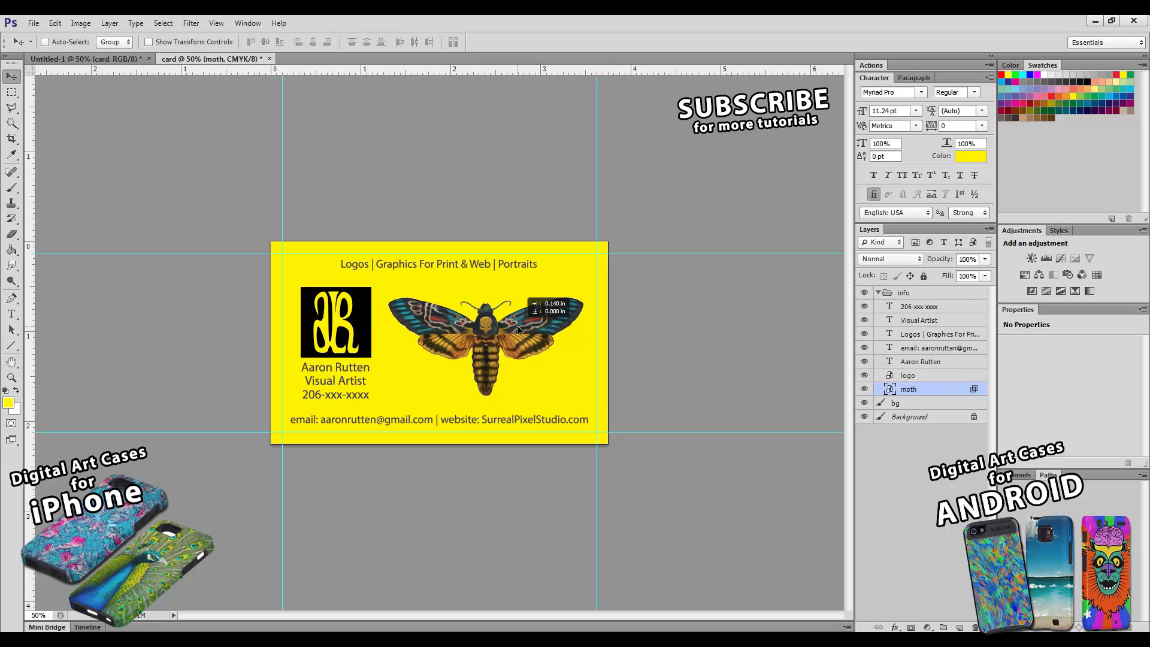
pyautogui.click(11, 377)
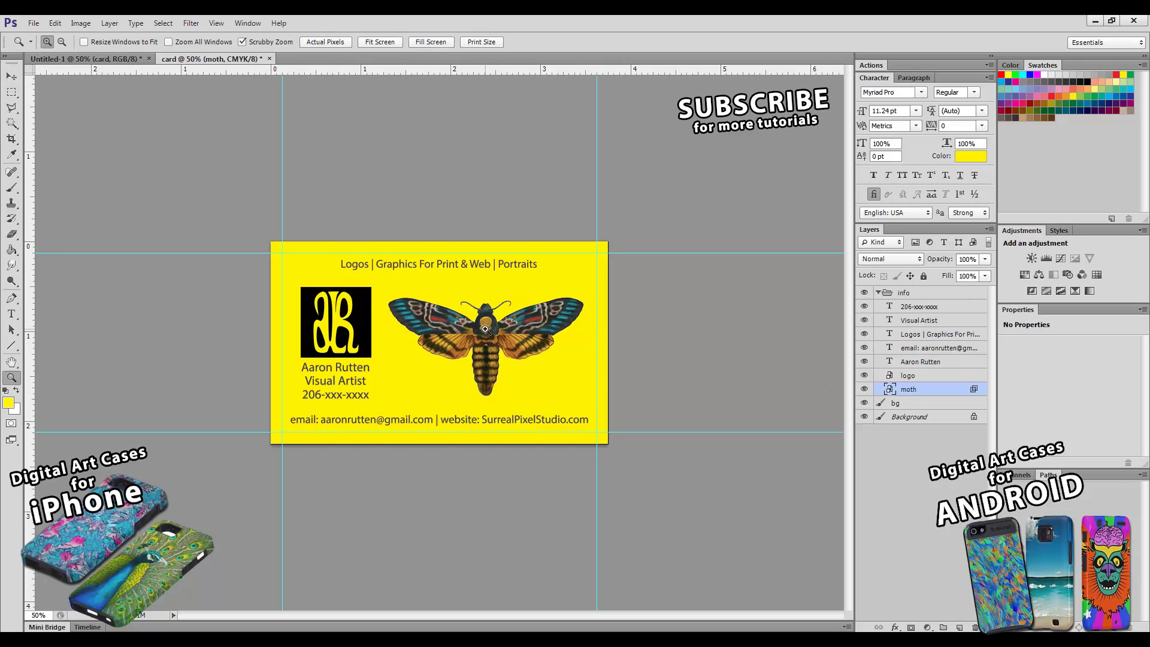
pyautogui.click(486, 329)
pyautogui.click(502, 432)
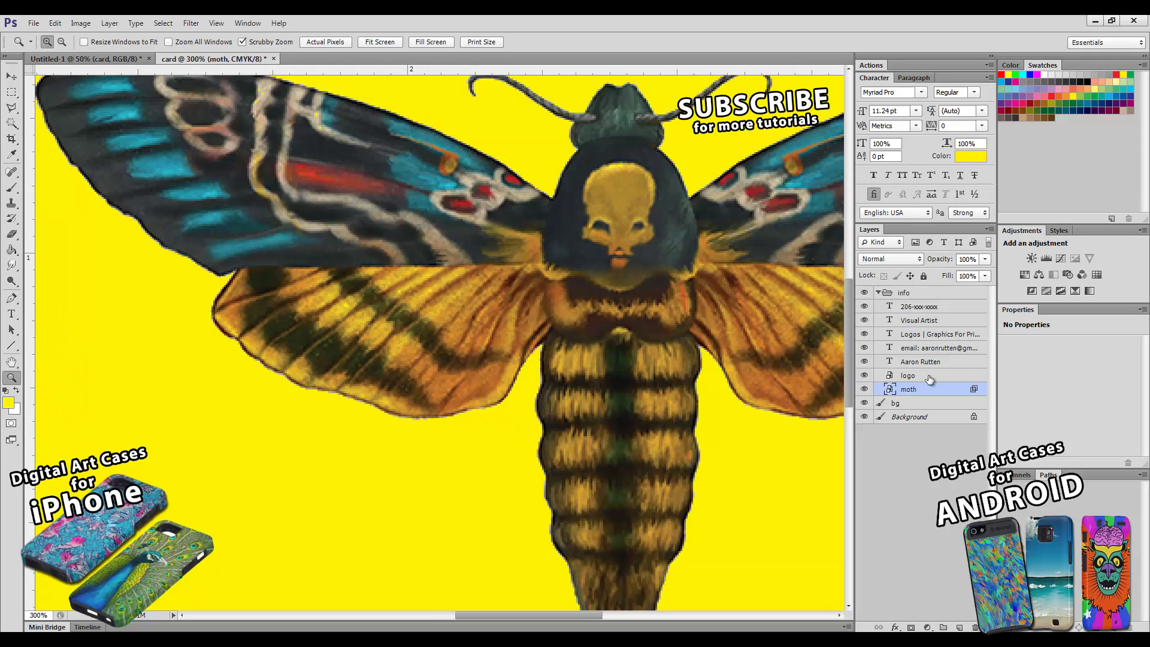
pyautogui.doubleClick(899, 392)
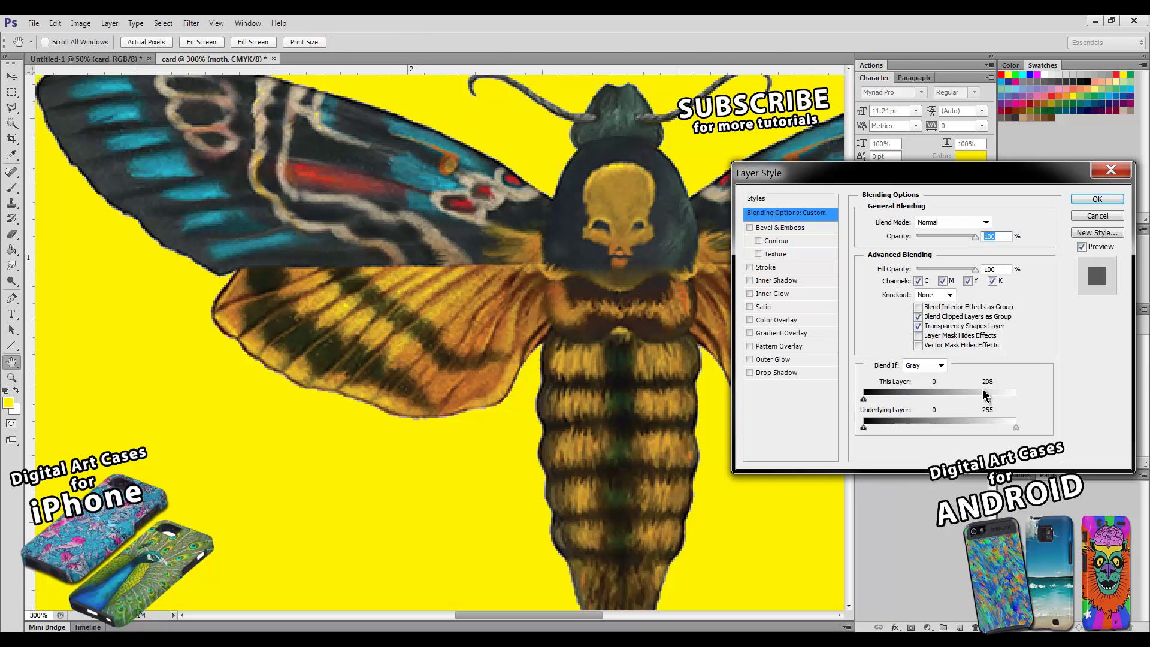
pyautogui.moveTo(987, 400); pyautogui.dragTo(1033, 403)
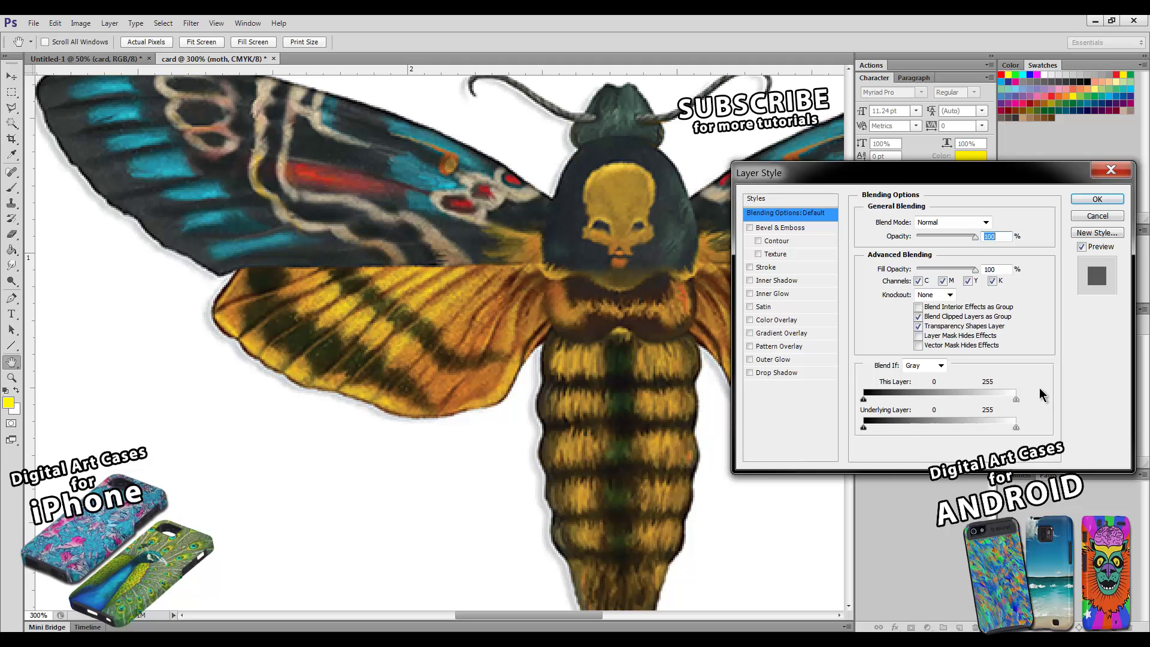
pyautogui.click(1095, 220)
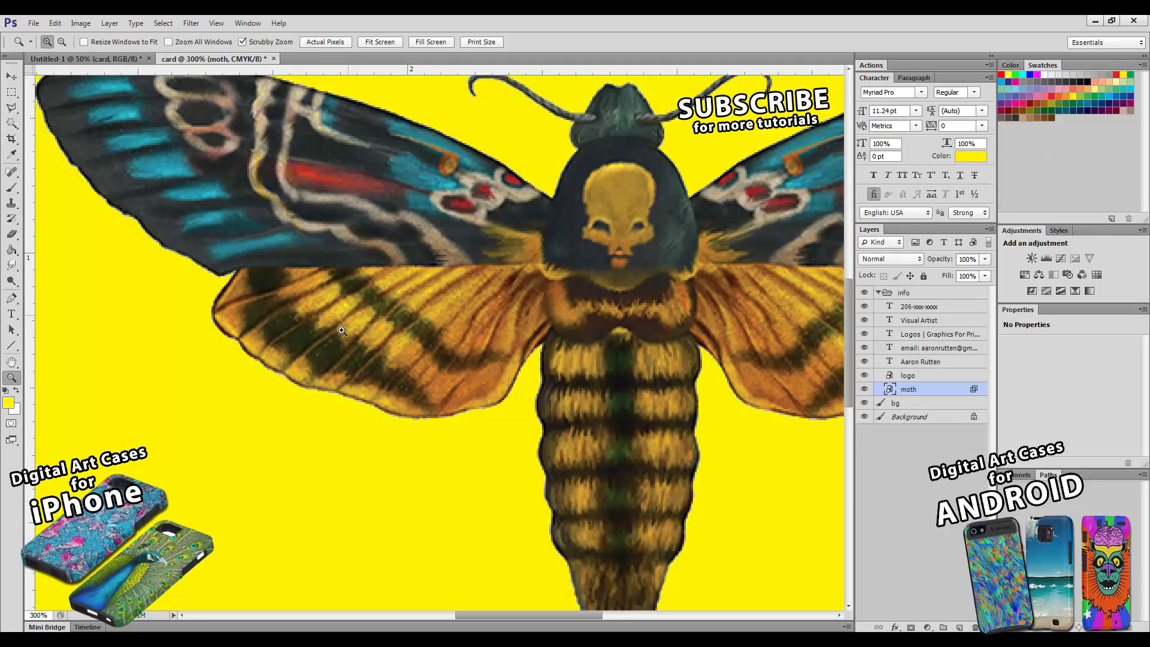
# - Reset the moth's white Blend If slider to 255 so its white background shows
pyautogui.hotkey('ctrl', '1')
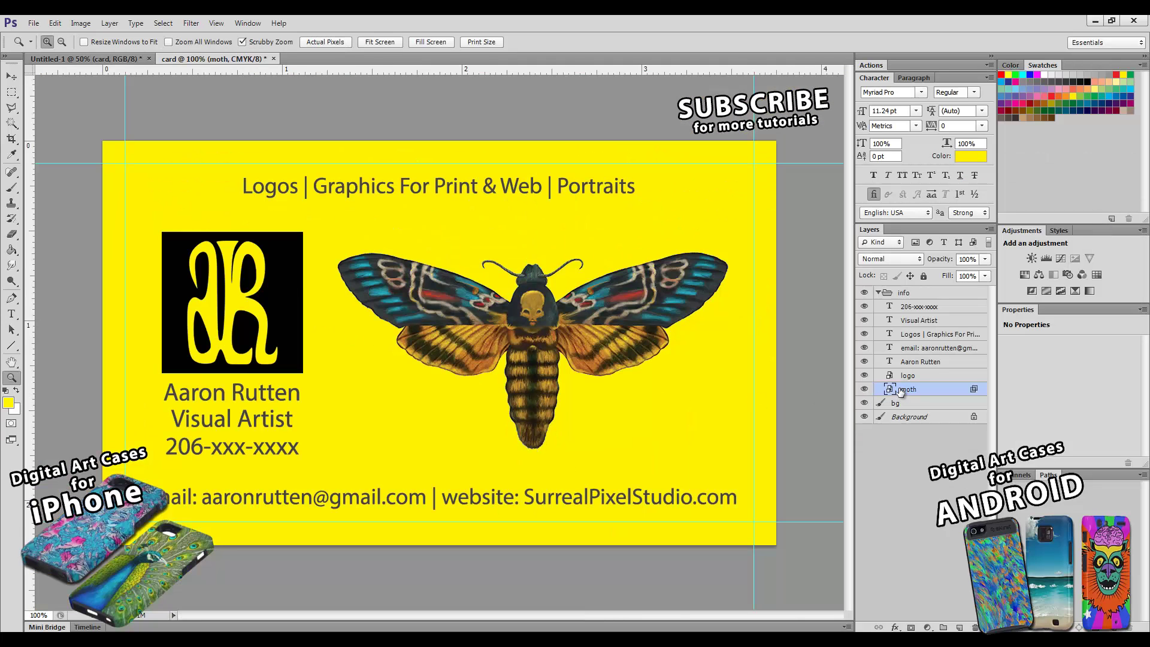
pyautogui.doubleClick(900, 389)
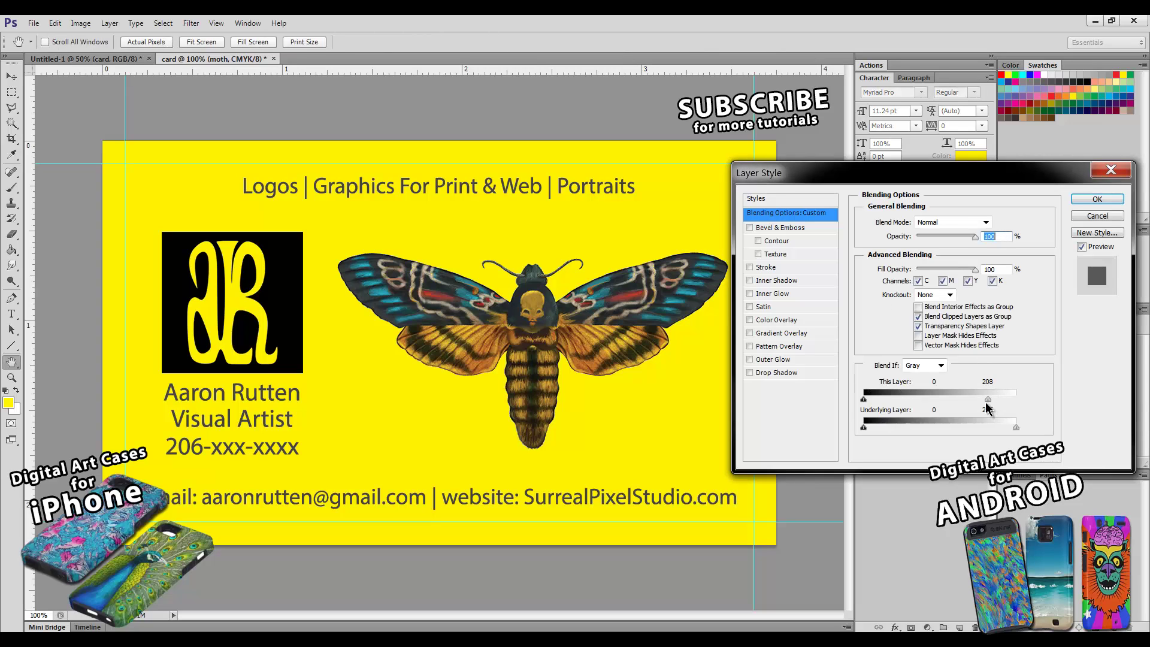
pyautogui.moveTo(987, 404); pyautogui.dragTo(1017, 404)
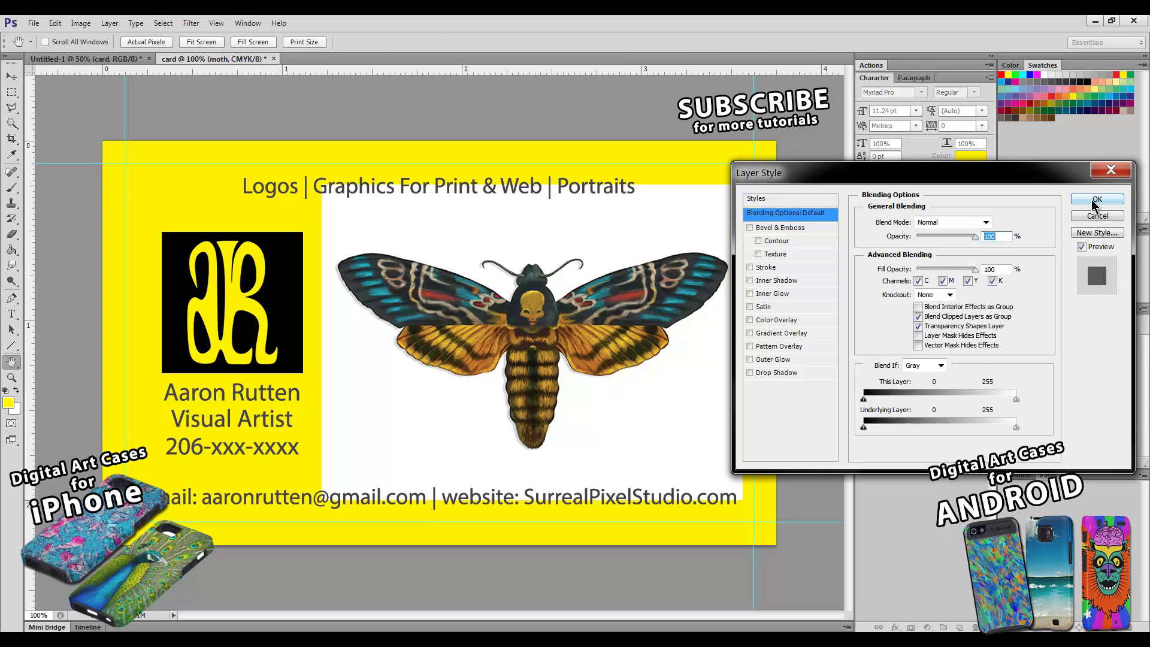
pyautogui.press('Return')
# - Mask out the moth's white background with a Magic Wand selection and an inverted layer mask
pyautogui.click(13, 123)
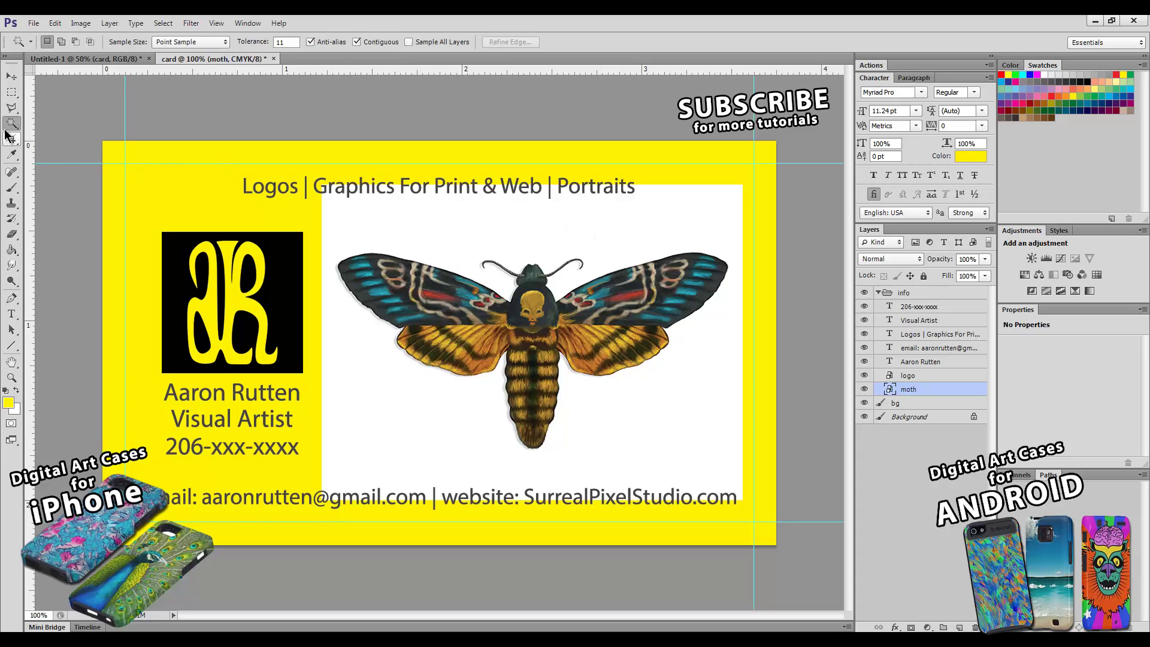
pyautogui.click(552, 246)
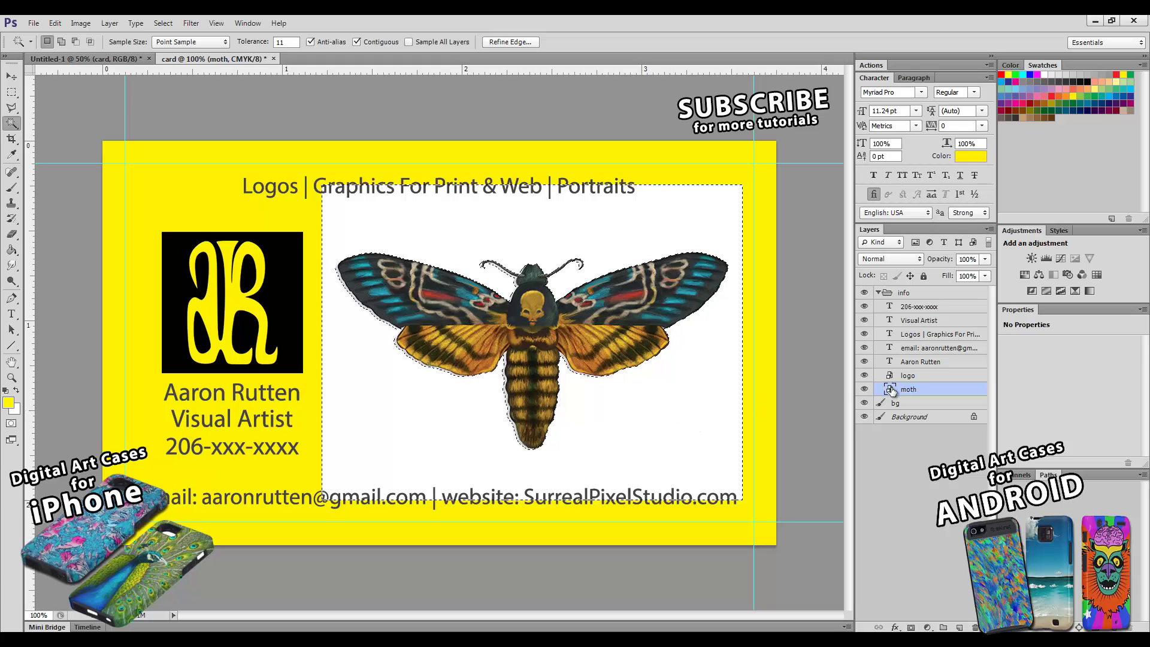
pyautogui.click(911, 627)
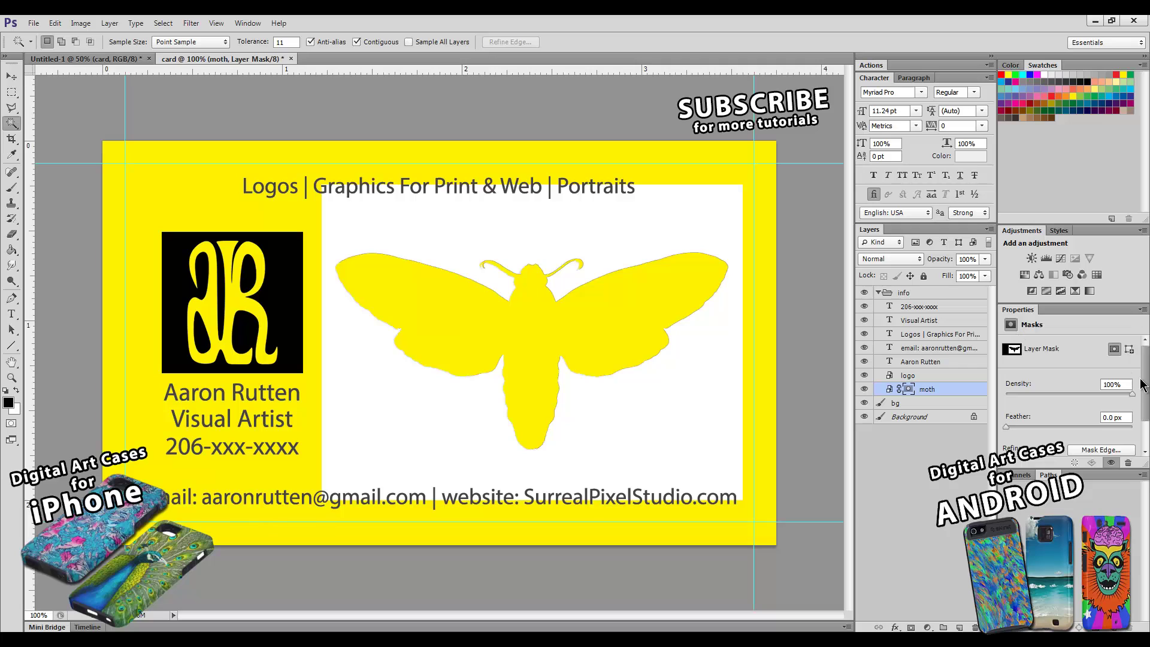
pyautogui.moveTo(1146, 388); pyautogui.dragTo(1146, 413)
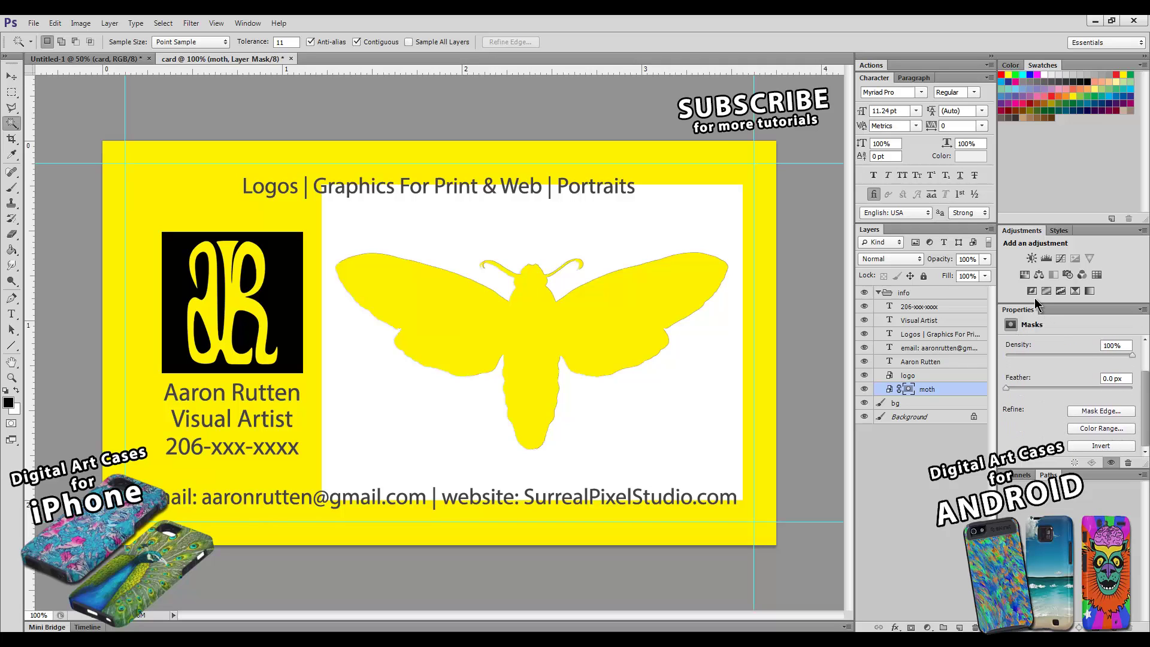
pyautogui.click(1092, 448)
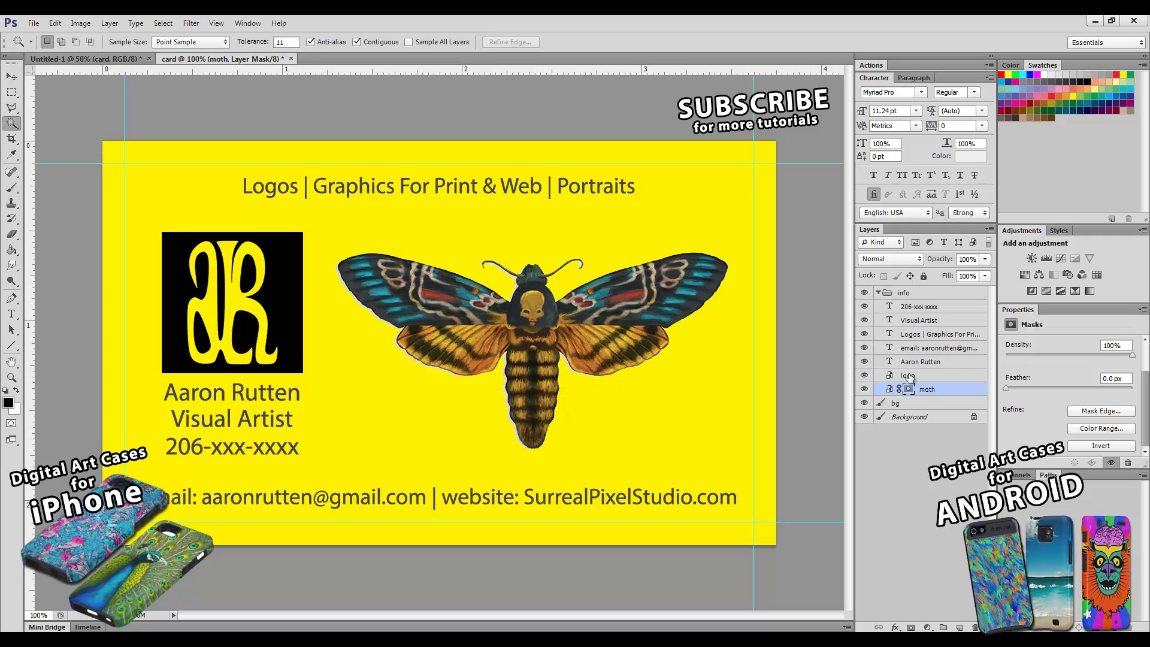
# - Set the moth to Multiply blending and zoom out to see the whole card
pyautogui.click(882, 259)
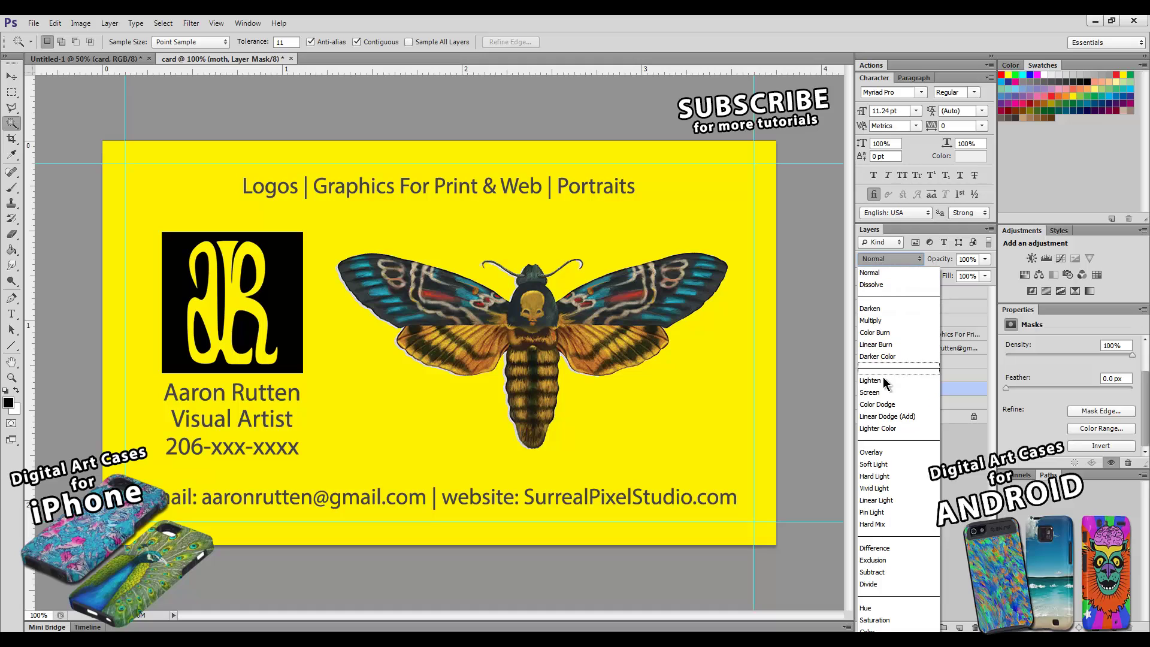
pyautogui.click(881, 321)
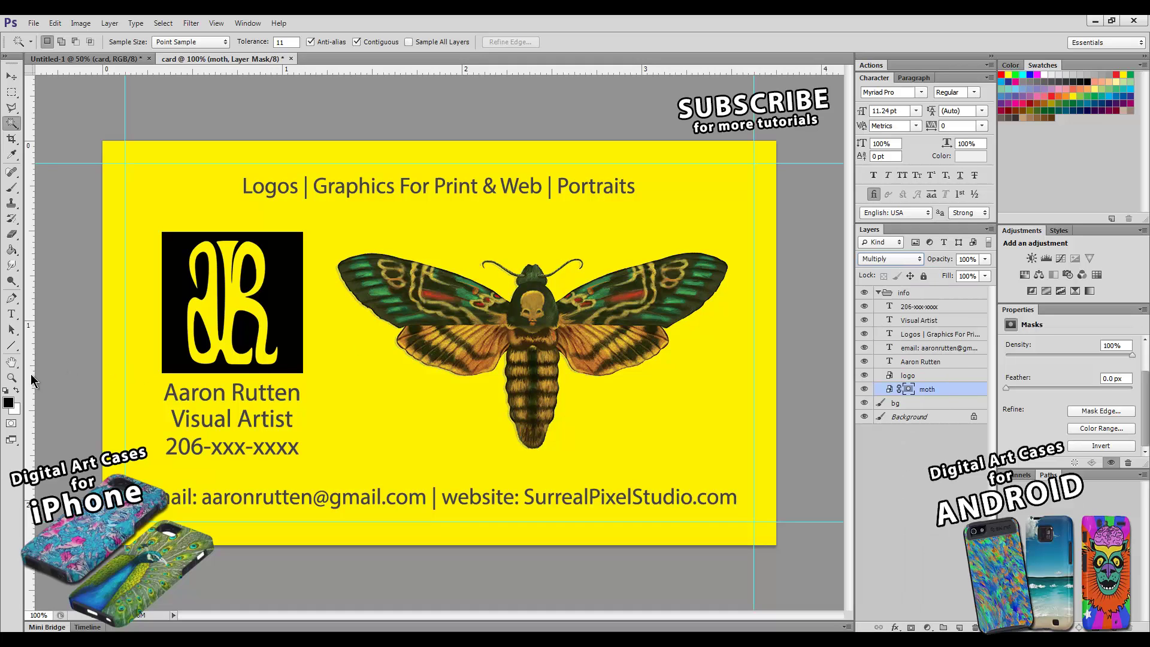
pyautogui.click(12, 377)
pyautogui.keyDown('alt'); pyautogui.click(541, 332); pyautogui.keyUp('alt')
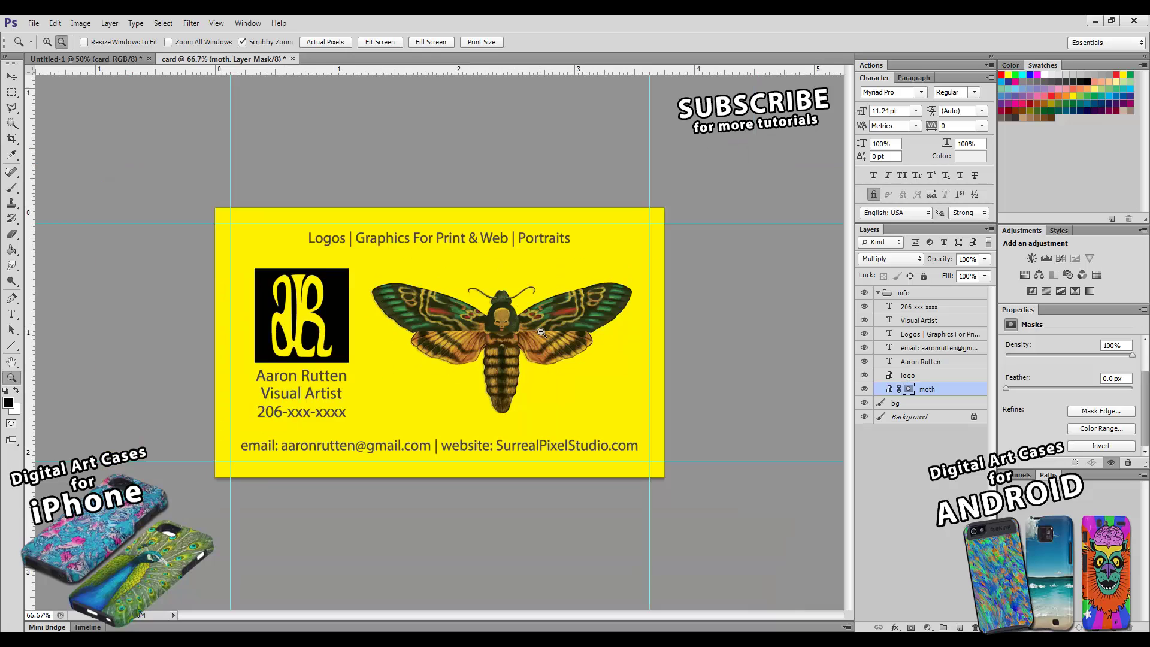
pyautogui.keyDown('alt'); pyautogui.click(507, 371); pyautogui.keyUp('alt')
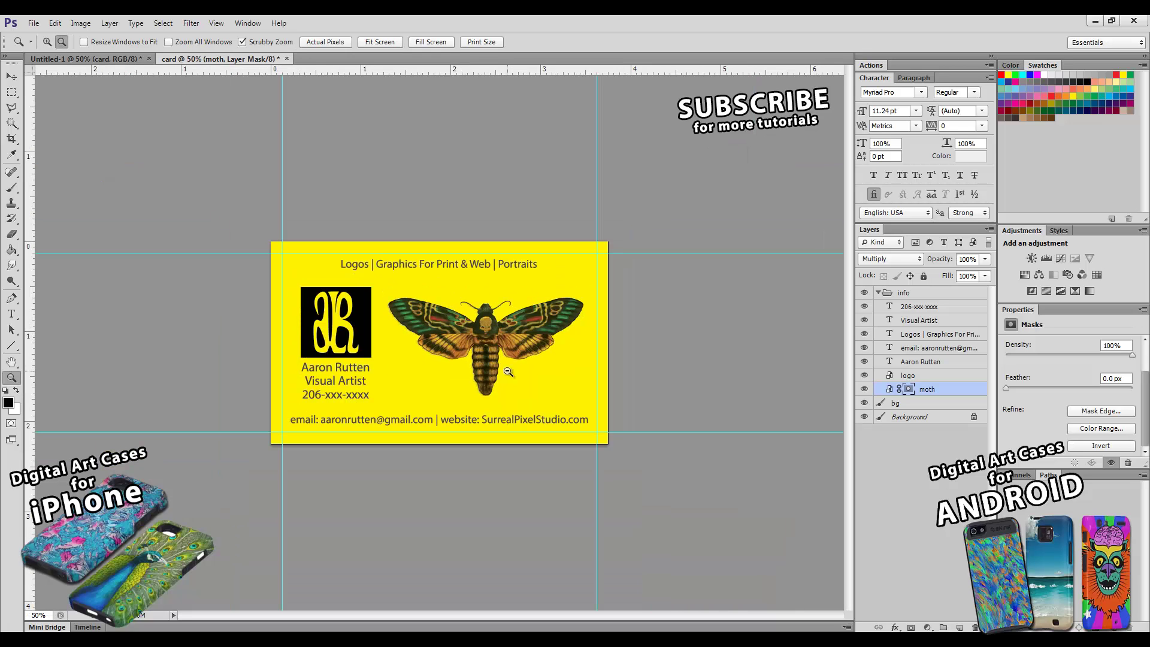
pyautogui.click(902, 405)
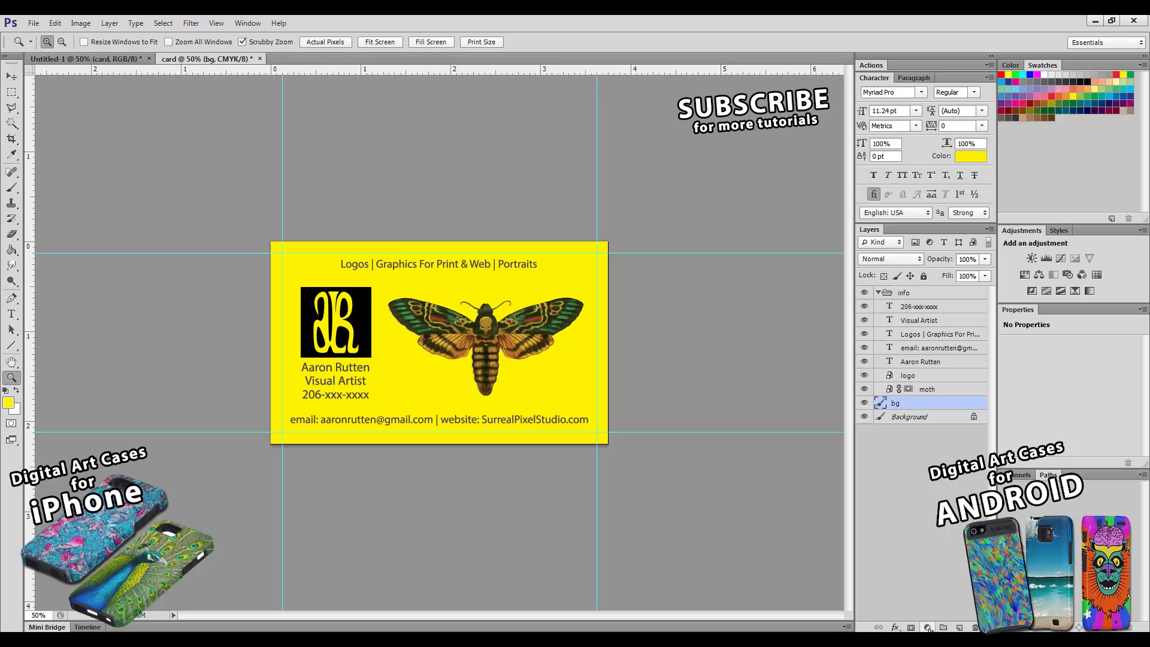
pyautogui.click(895, 627)
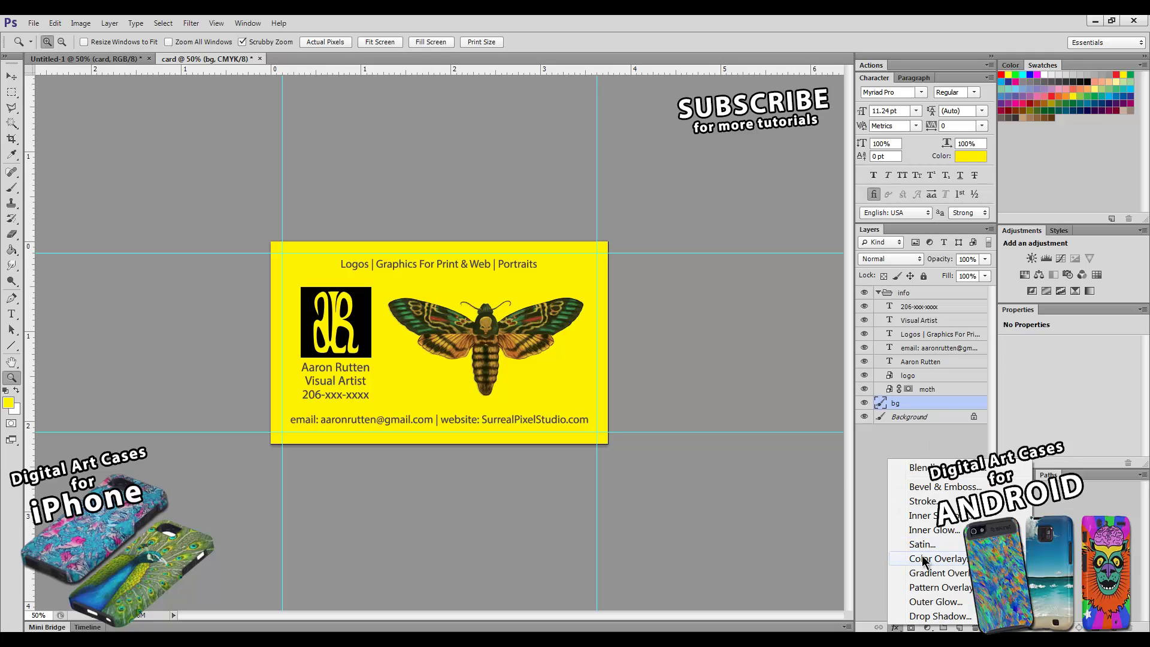
pyautogui.click(920, 559)
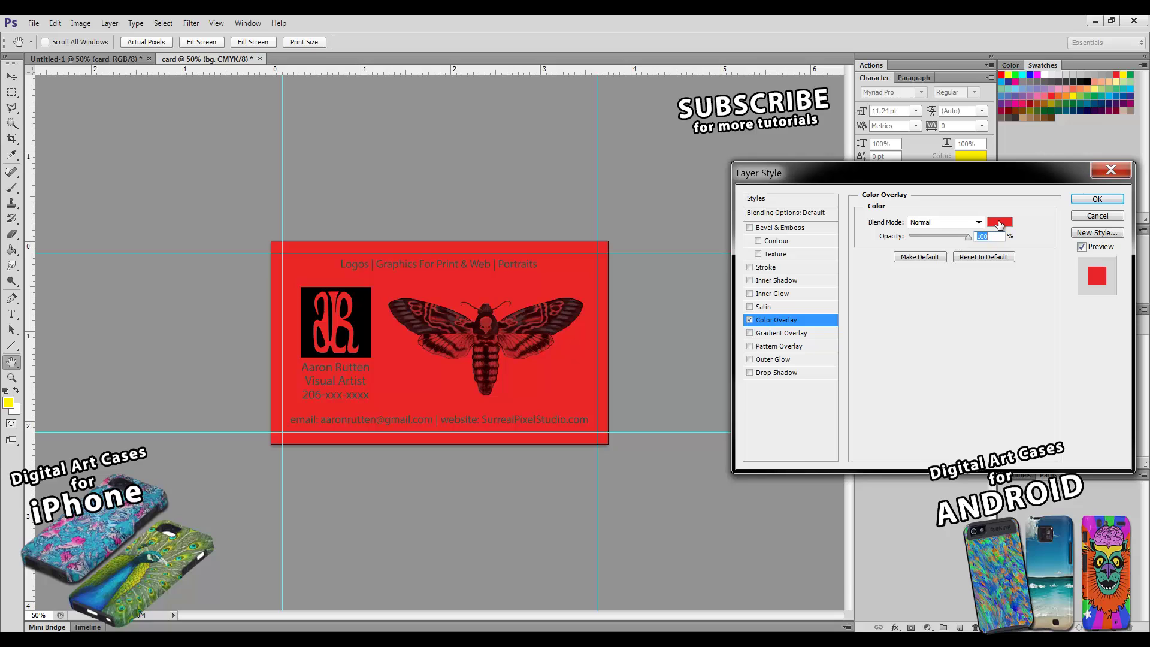
pyautogui.click(1000, 223)
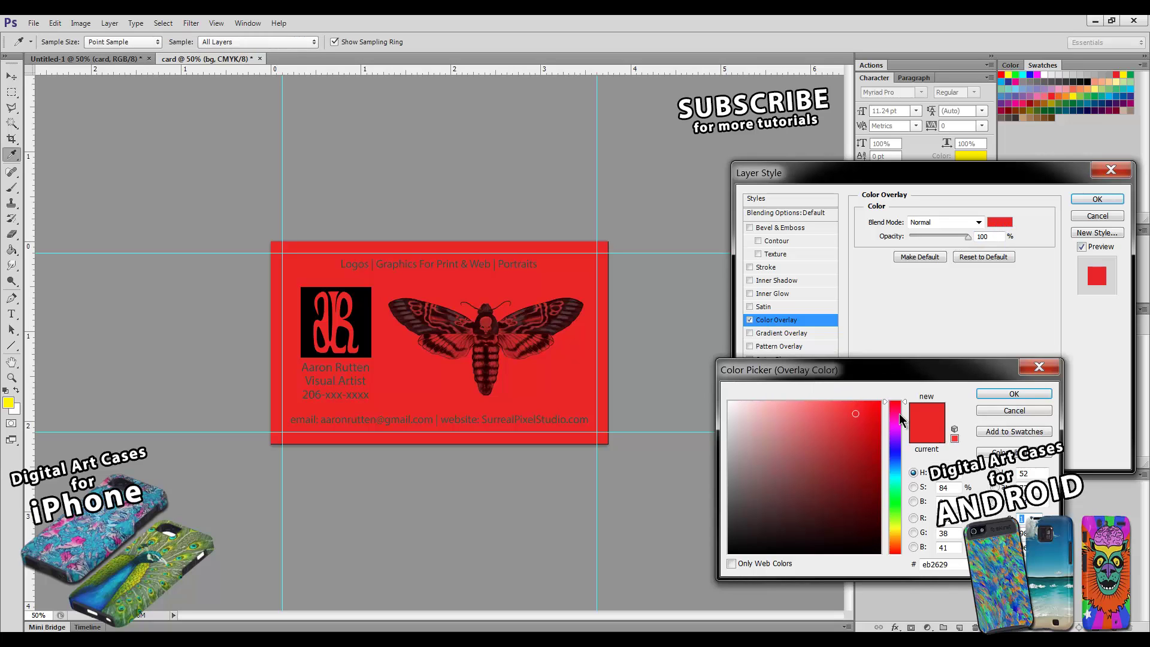
pyautogui.click(880, 402)
pyautogui.moveTo(896, 402); pyautogui.dragTo(897, 543)
pyautogui.click(1014, 394)
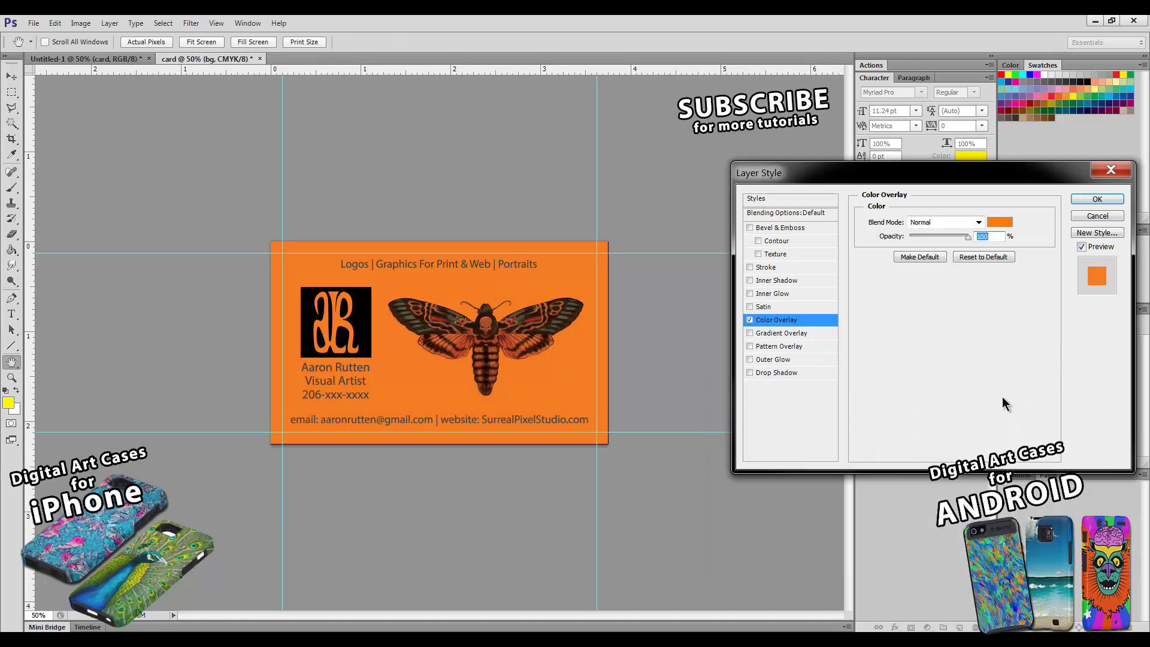
pyautogui.click(1098, 199)
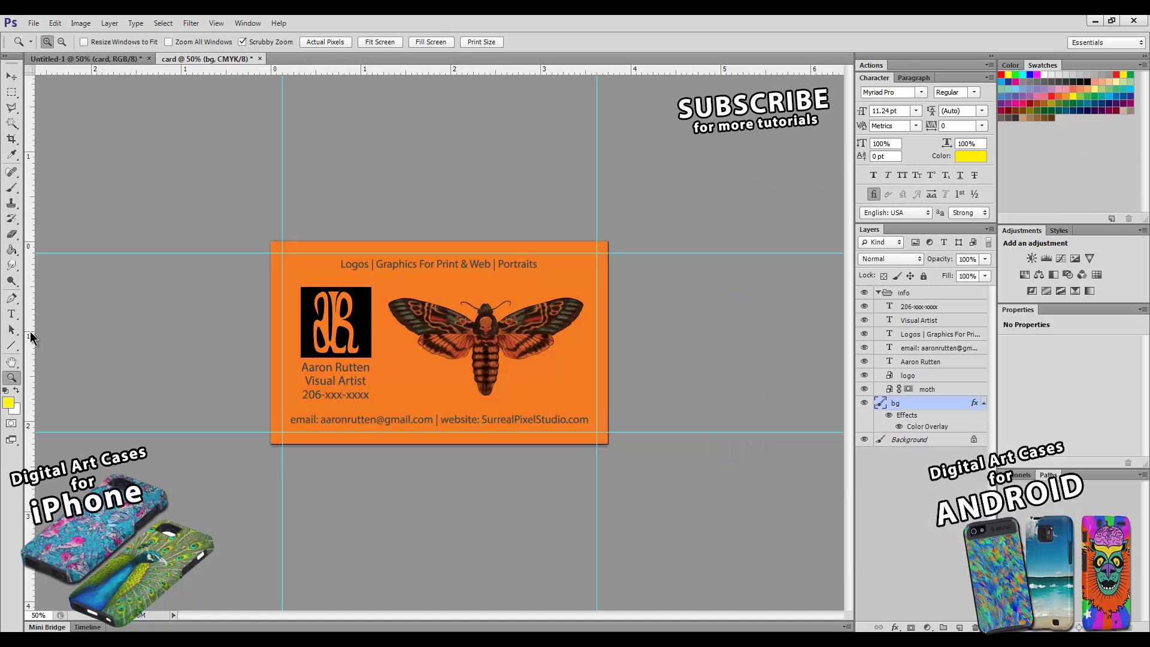
pyautogui.click(422, 355)
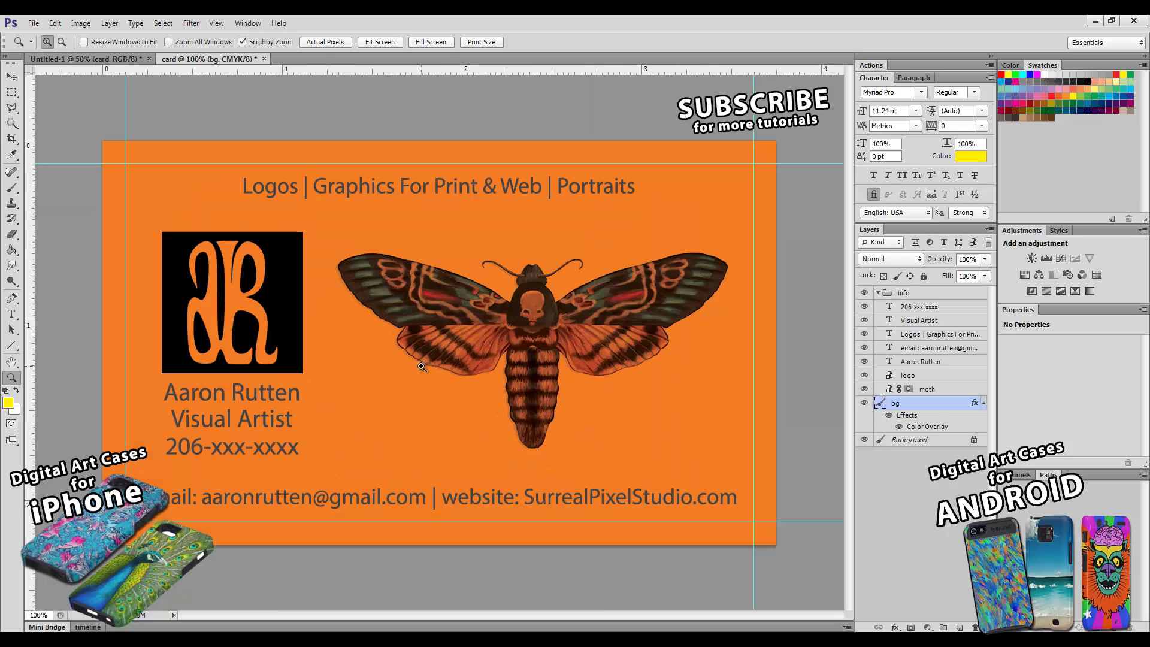
pyautogui.keyDown('alt'); pyautogui.click(433, 415); pyautogui.keyUp('alt')
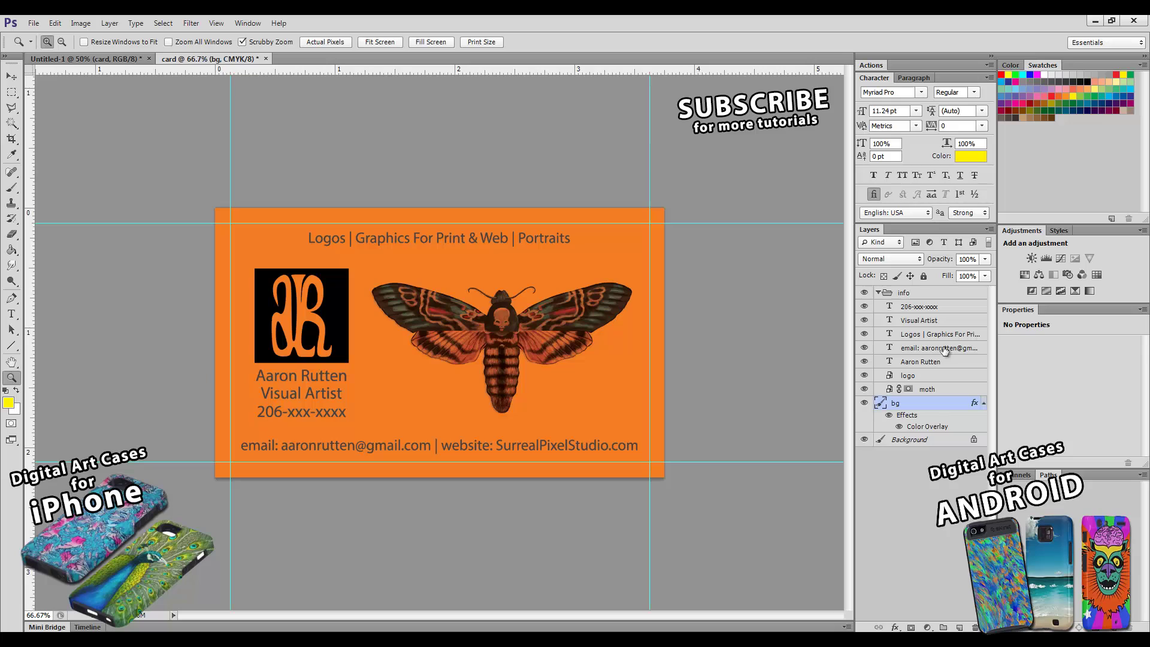
pyautogui.click(928, 322)
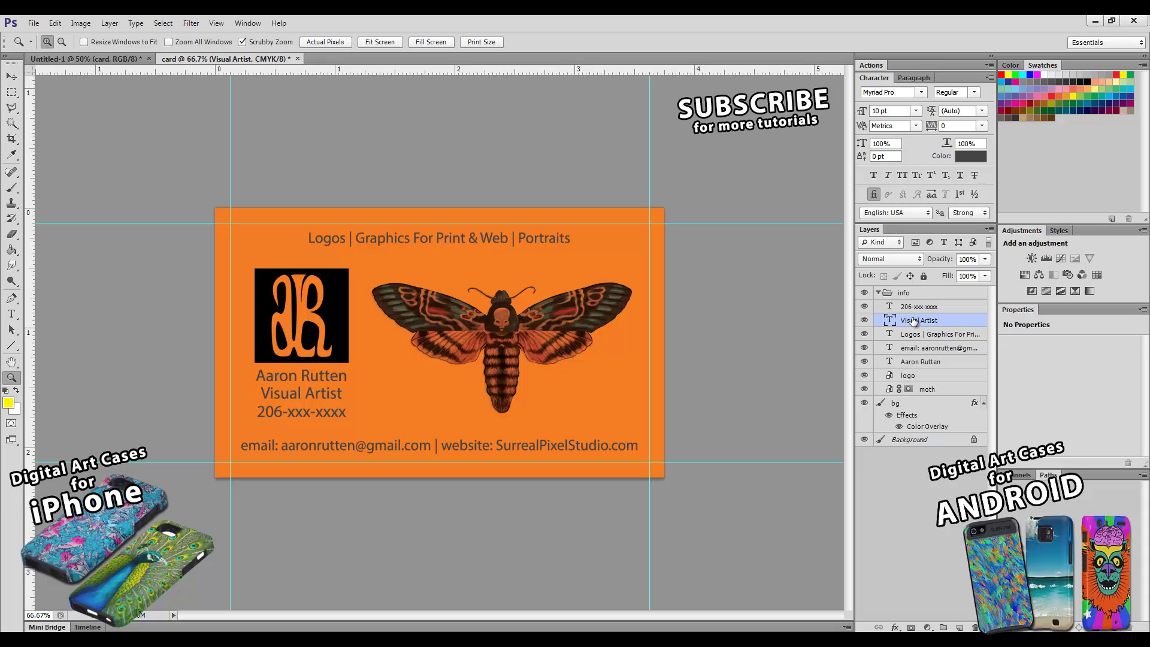
# - Set the cardholder's name text colour to white
pyautogui.click(909, 362)
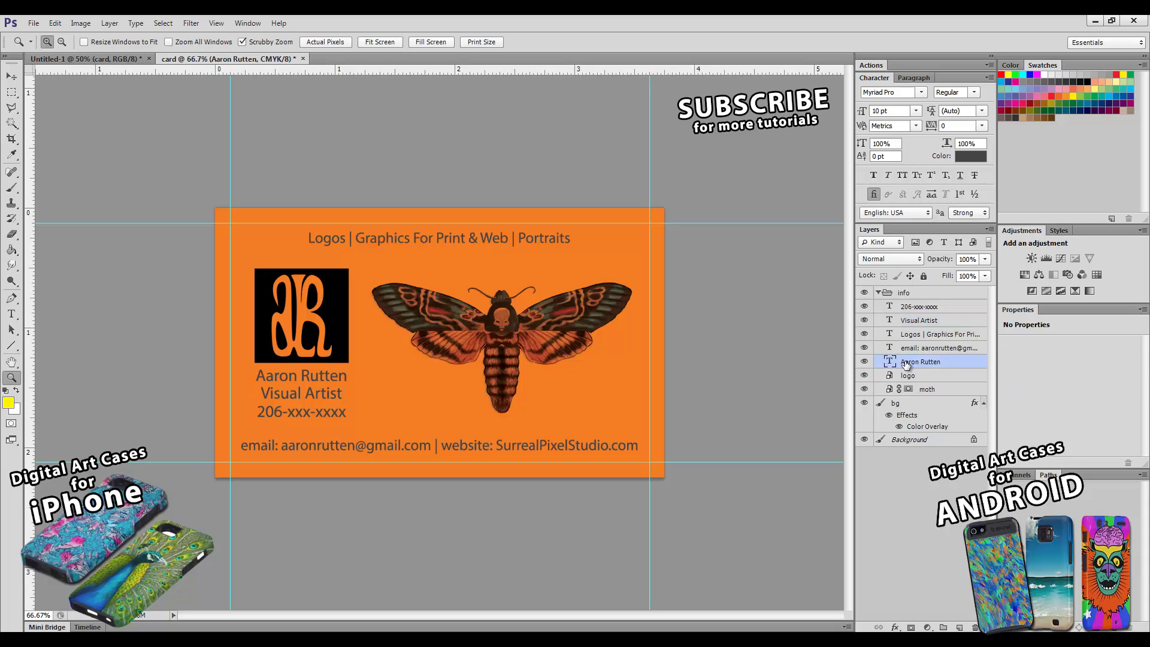
pyautogui.click(965, 156)
pyautogui.click(729, 403)
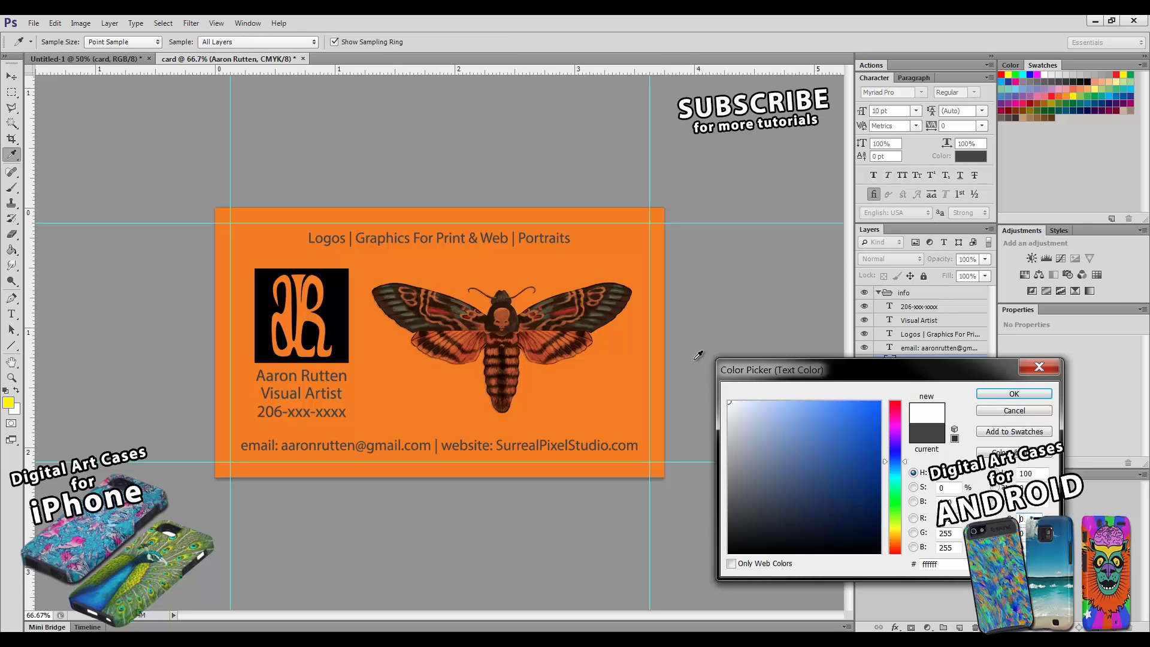
pyautogui.click(993, 394)
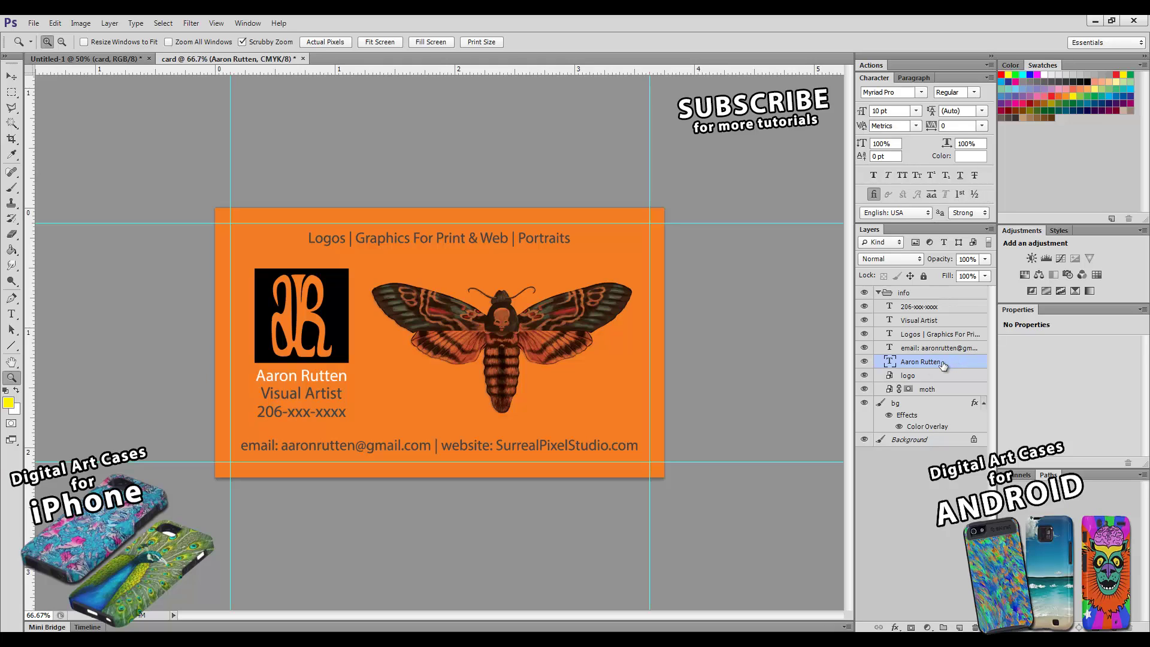
# - Add a white Color Overlay effect to the name layer and copy its layer style
pyautogui.click(895, 627)
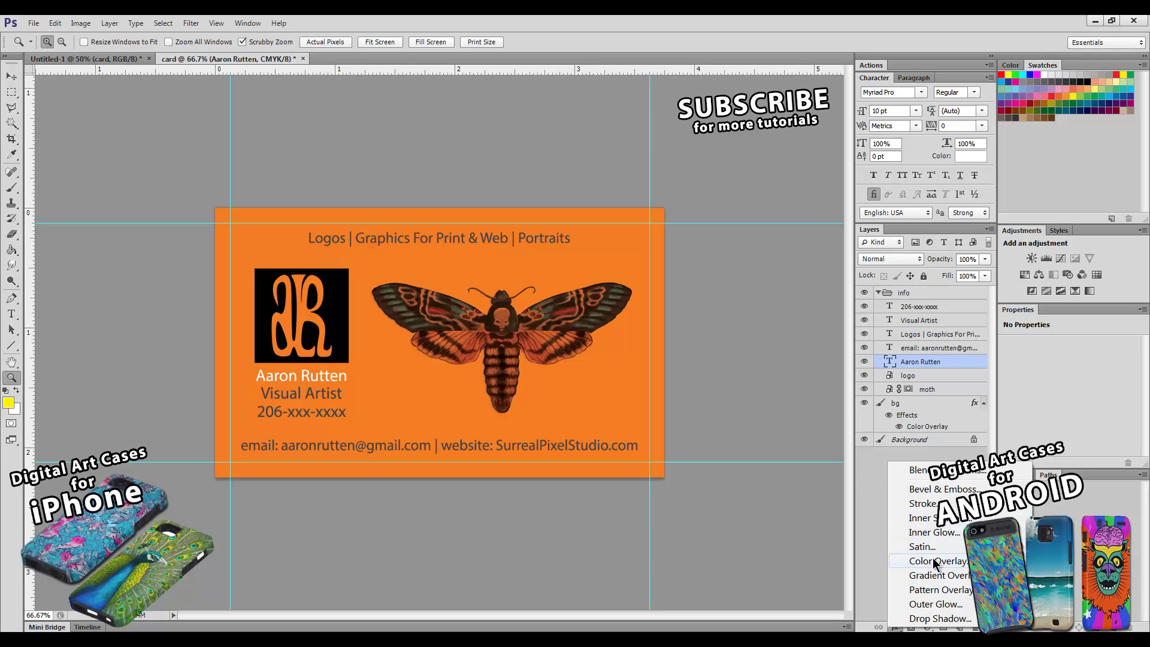
pyautogui.click(936, 561)
pyautogui.click(1001, 223)
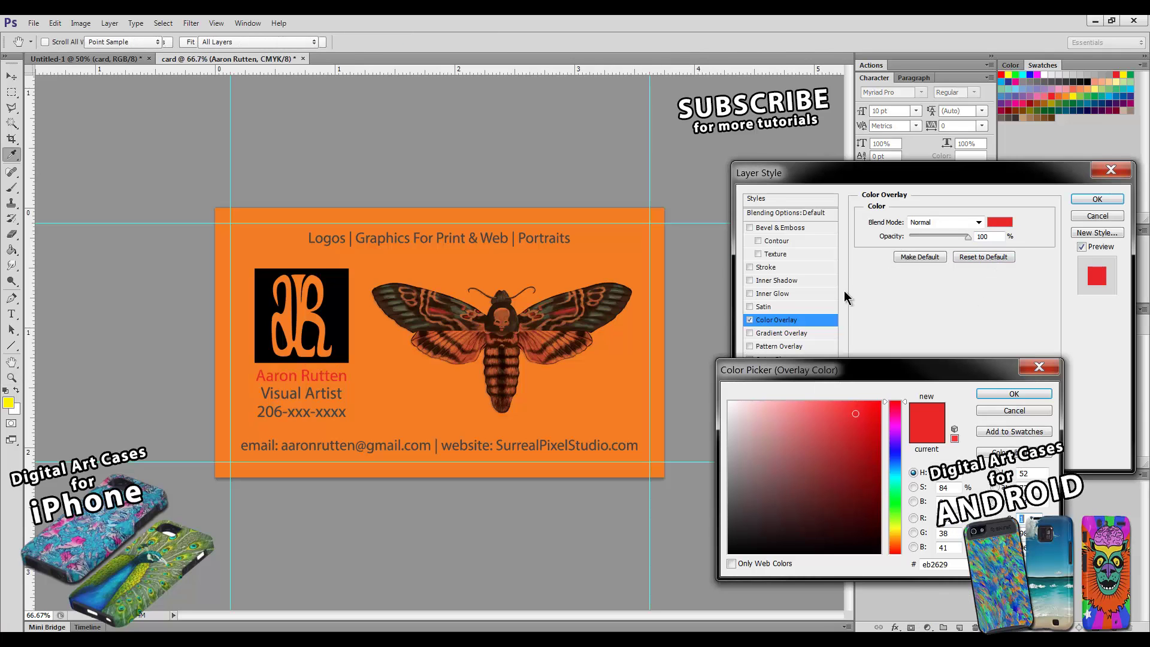
pyautogui.moveTo(786, 424); pyautogui.dragTo(697, 373)
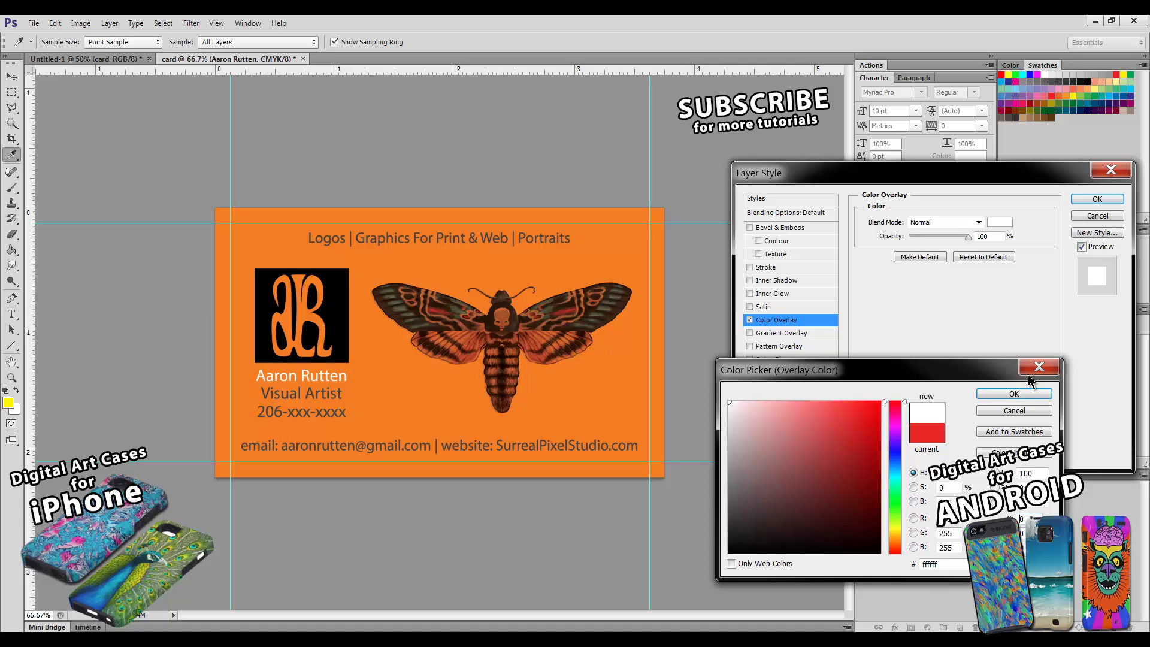
pyautogui.click(988, 393)
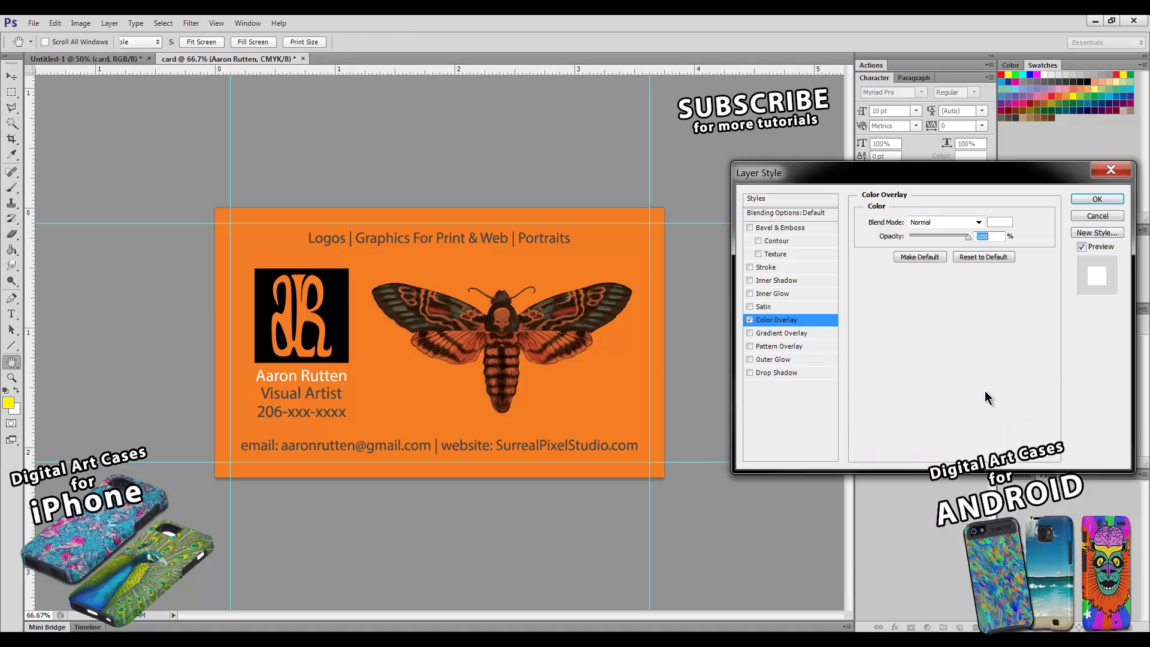
pyautogui.click(1097, 199)
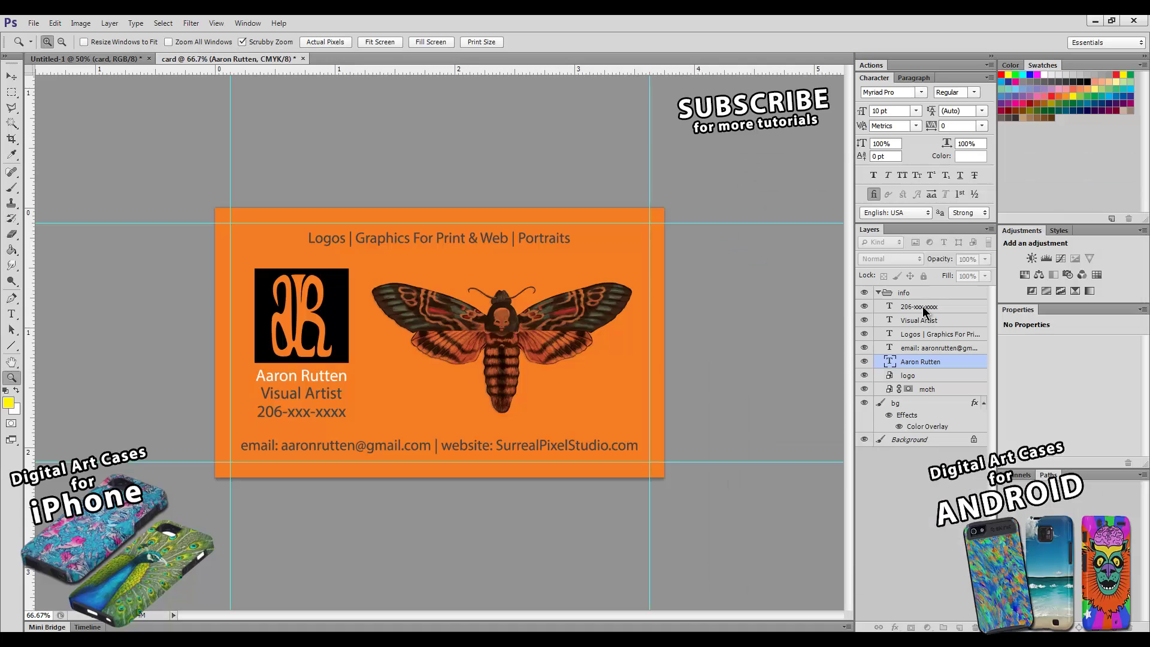
pyautogui.rightClick(951, 364)
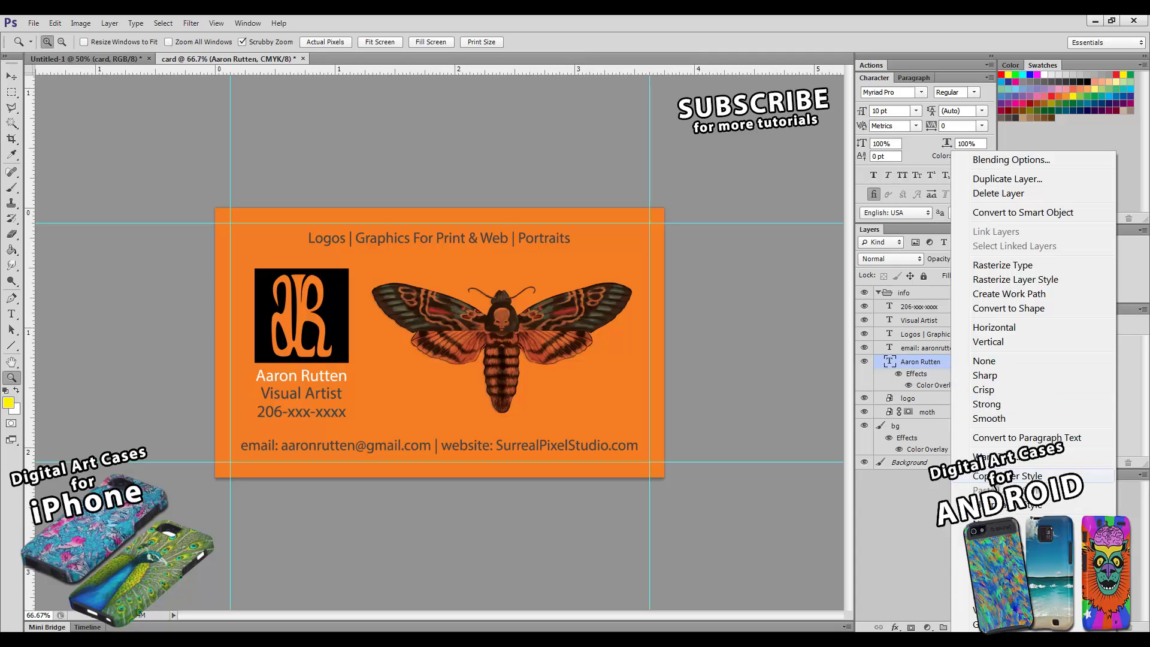
pyautogui.click(1071, 477)
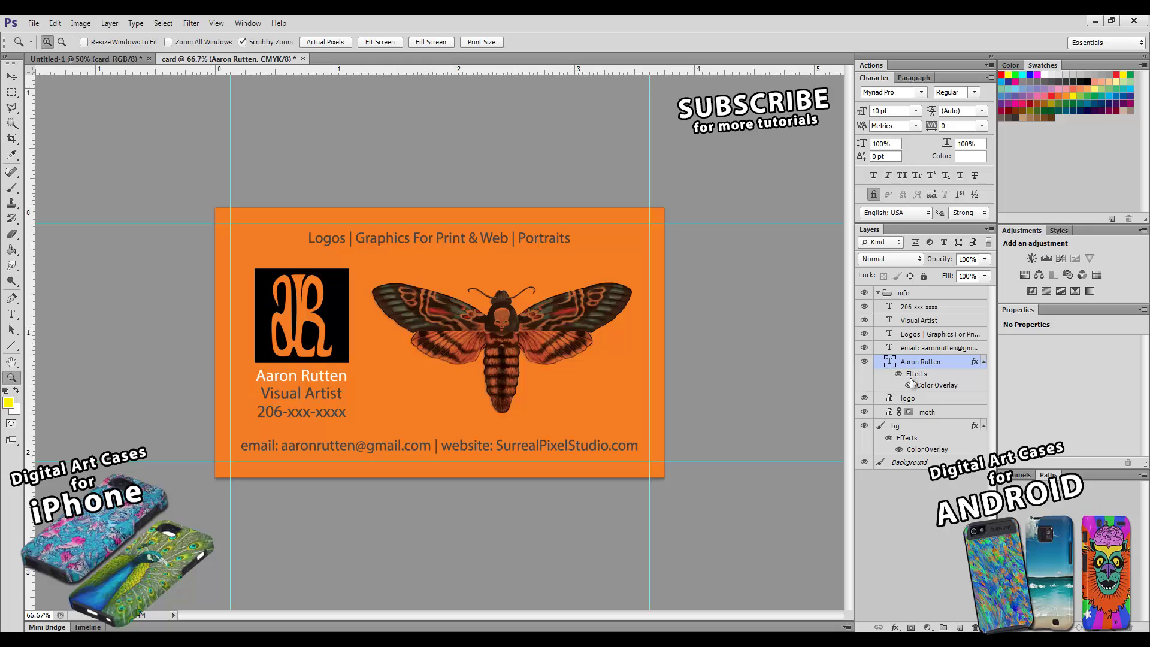
# - Paste the white Color Overlay onto the other four text layers, then open the 206-xxx-xxxx layer's Layer Style
pyautogui.click(923, 306)
pyautogui.keyDown('shift'); pyautogui.click(929, 349); pyautogui.keyUp('shift')
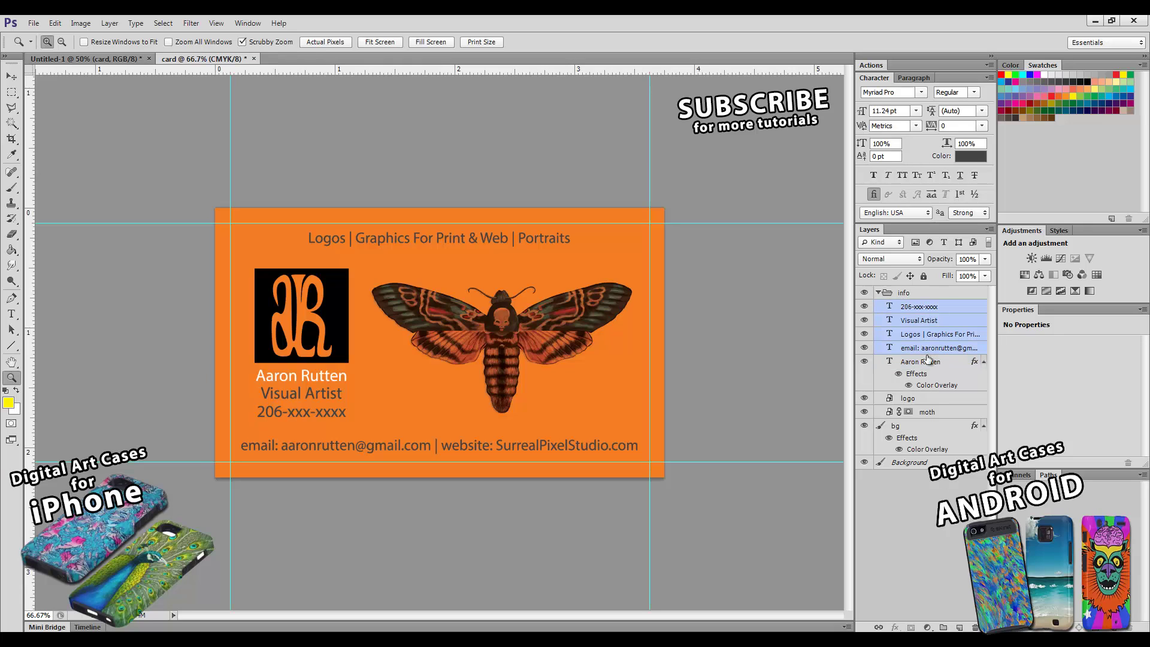
pyautogui.rightClick(923, 335)
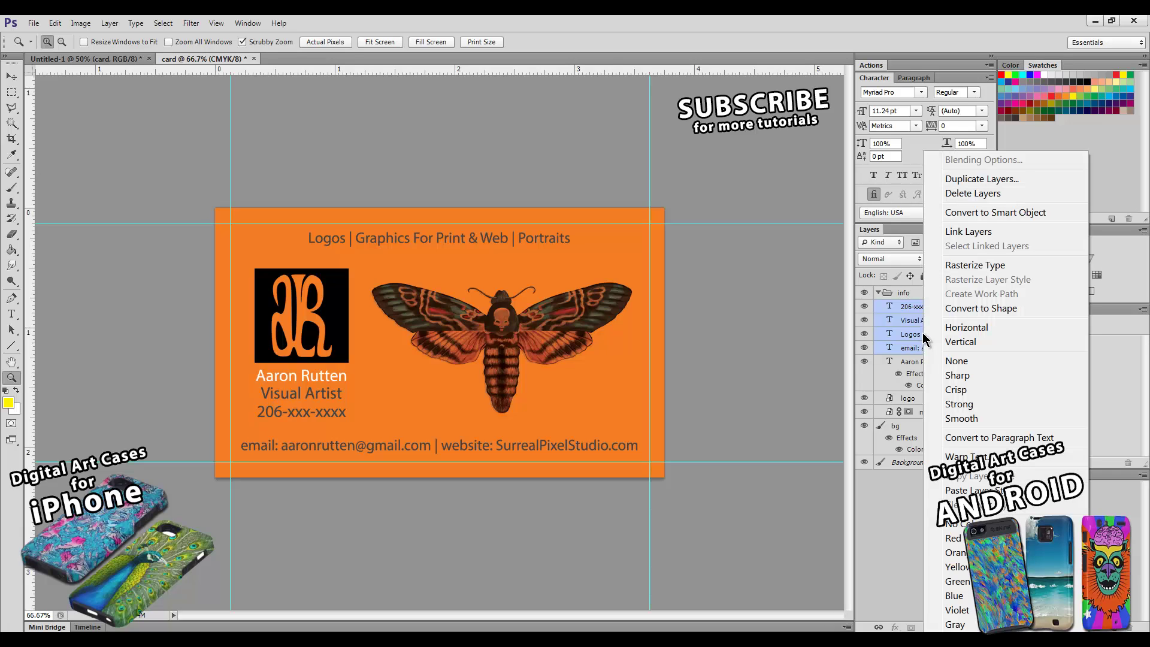
pyautogui.click(959, 491)
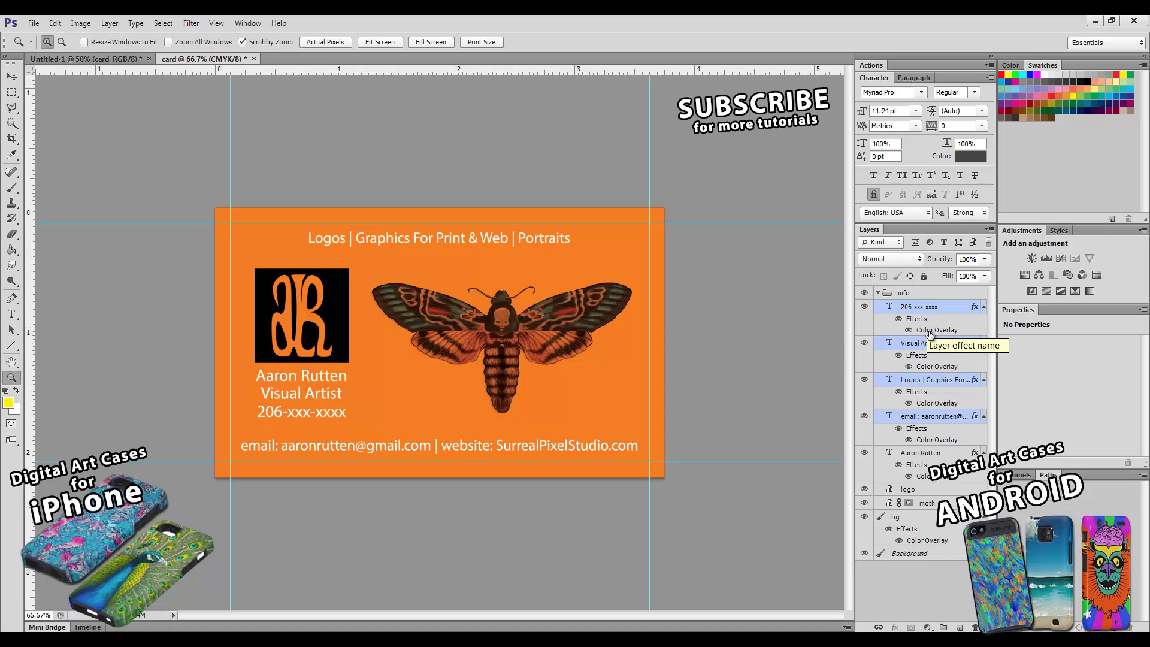
pyautogui.click(930, 333)
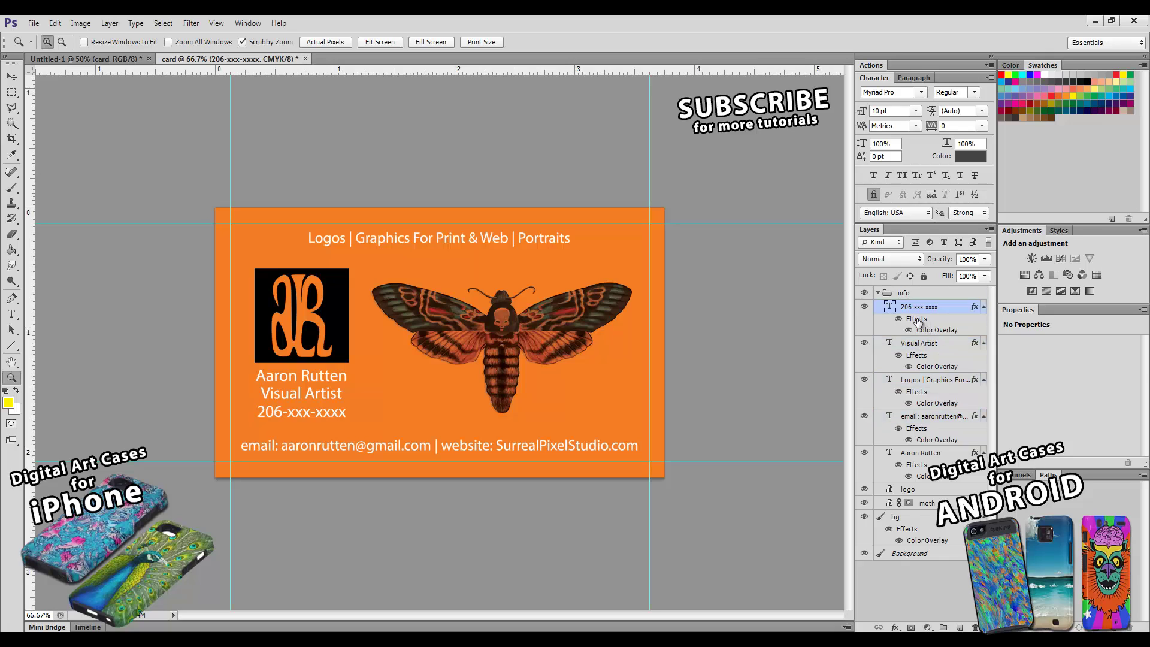
pyautogui.doubleClick(919, 320)
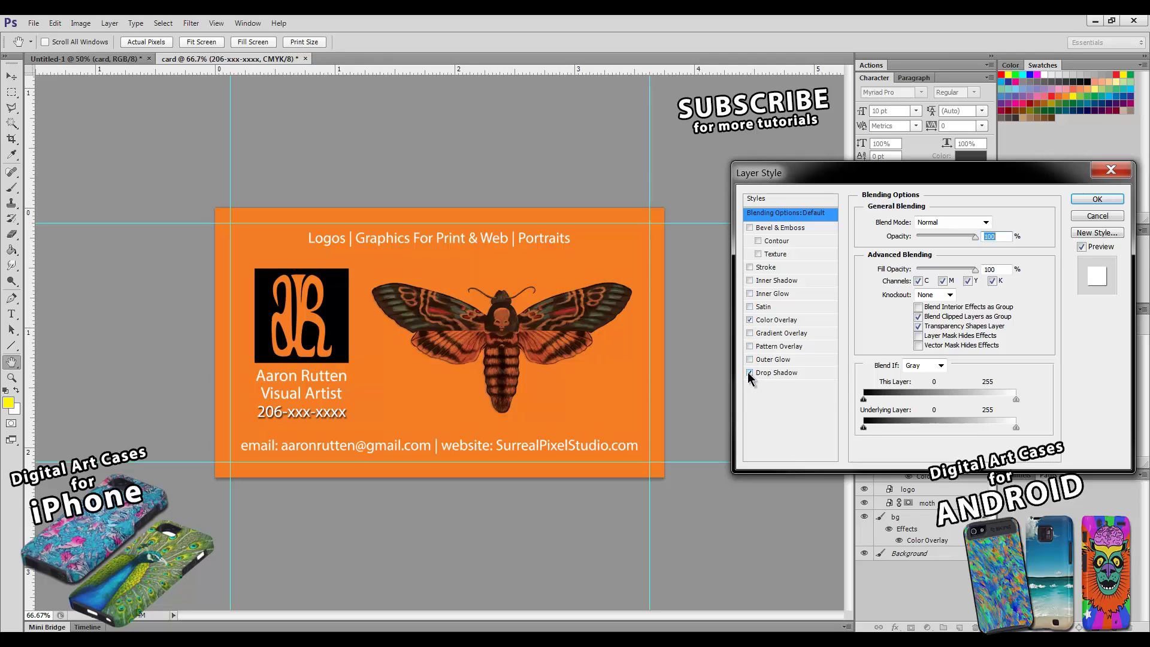
# - Add a 39%-opacity drop shadow to the phone-number line
pyautogui.click(774, 373)
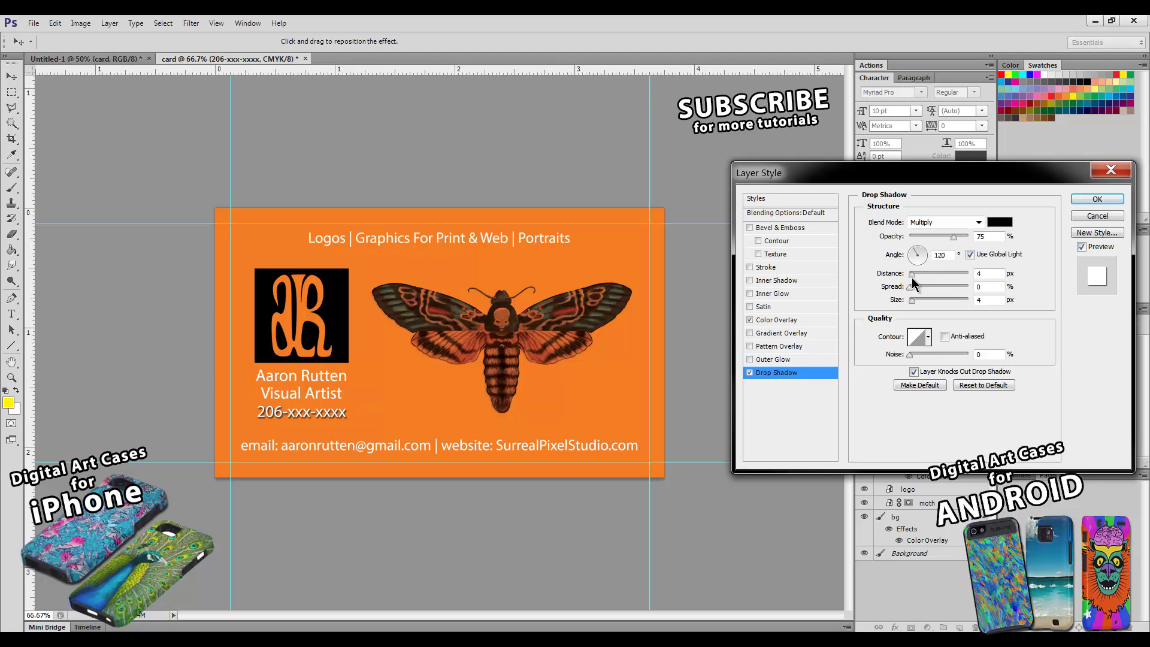
pyautogui.moveTo(954, 237); pyautogui.dragTo(932, 237)
pyautogui.click(1097, 199)
pyautogui.press('z')
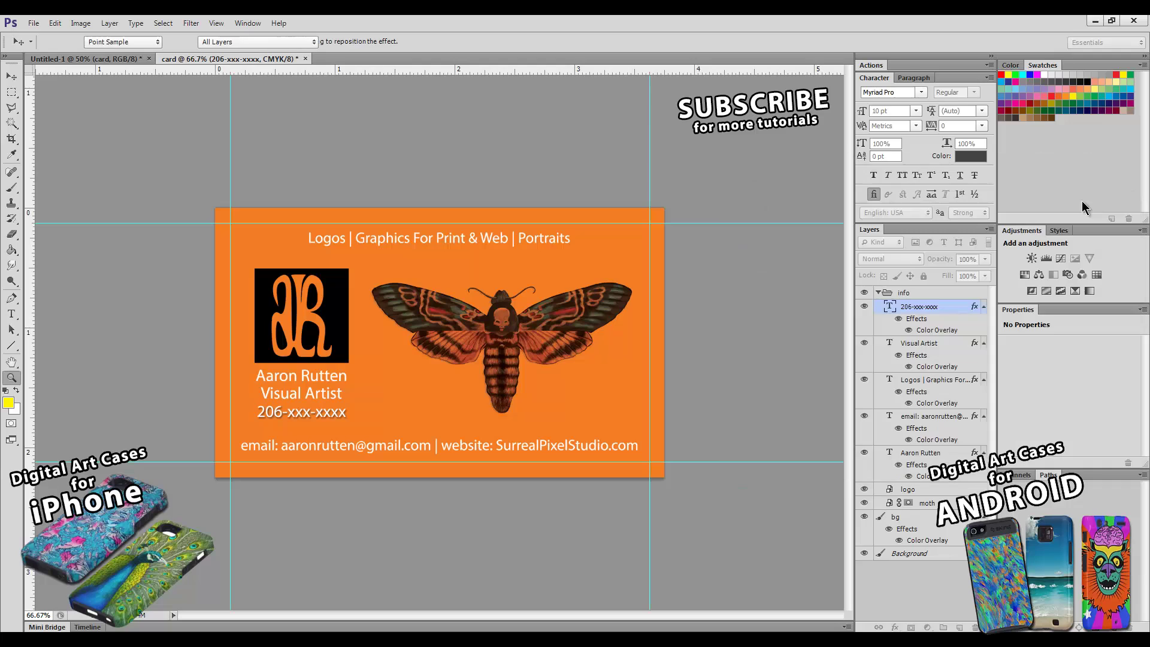
# - Copy the drop-shadow style onto the remaining text layers and hide the orange bg layer
pyautogui.rightClick(929, 310)
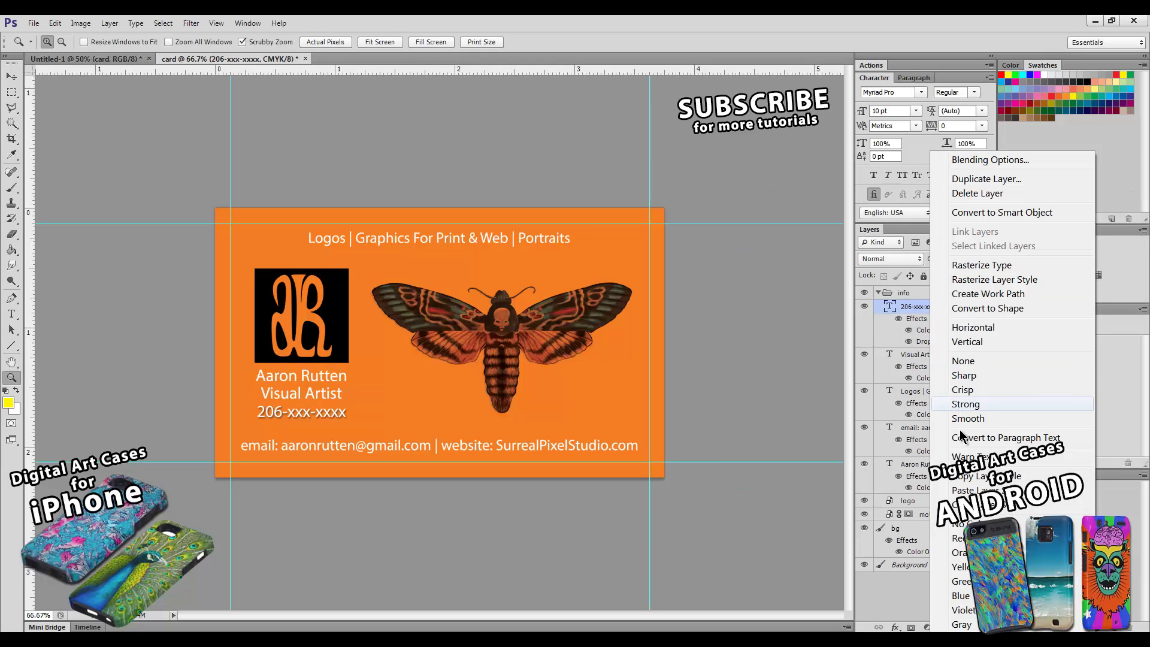
pyautogui.press('Escape')
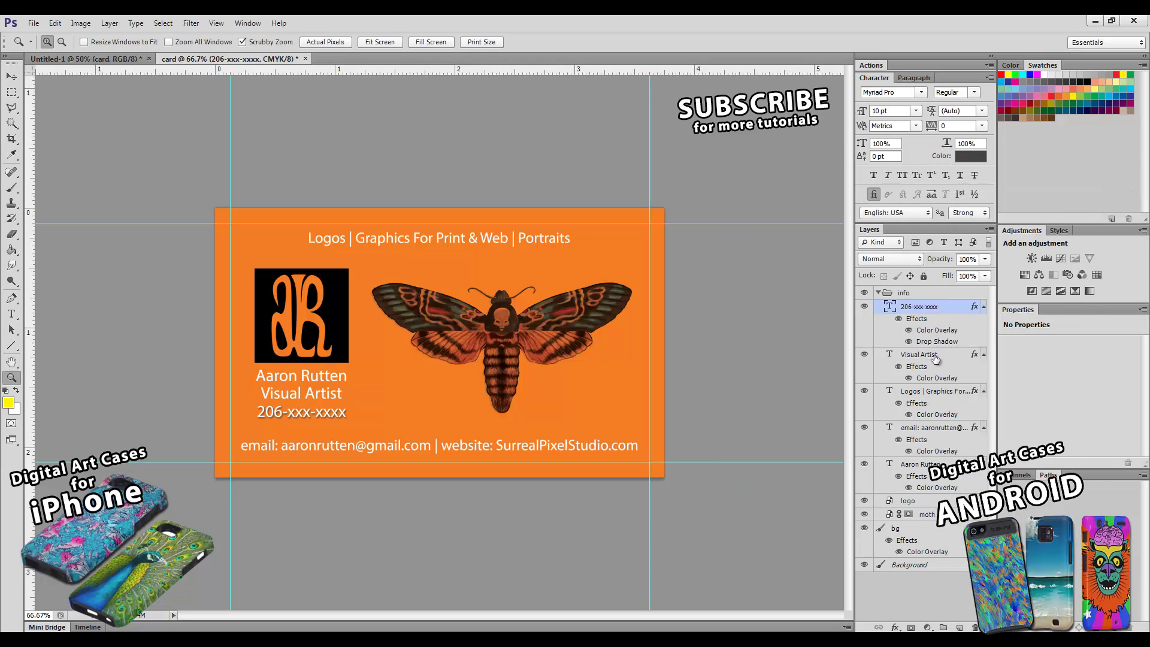
pyautogui.click(935, 358)
pyautogui.keyDown('shift'); pyautogui.click(925, 465); pyautogui.keyUp('shift')
pyautogui.rightClick(924, 466)
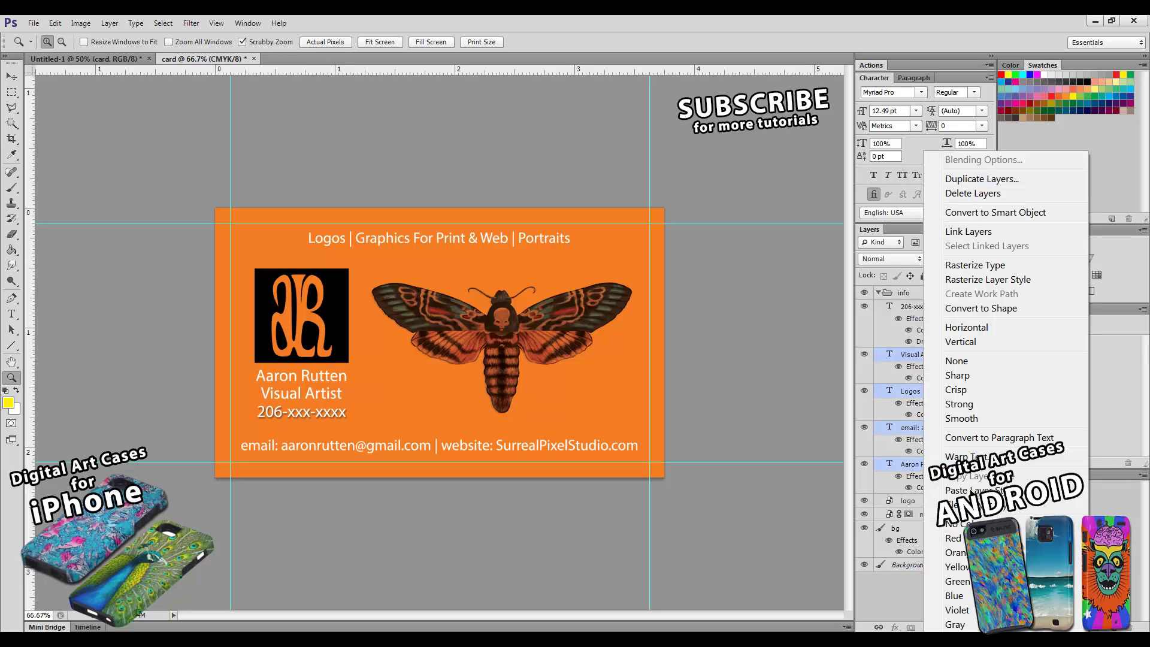
pyautogui.click(970, 491)
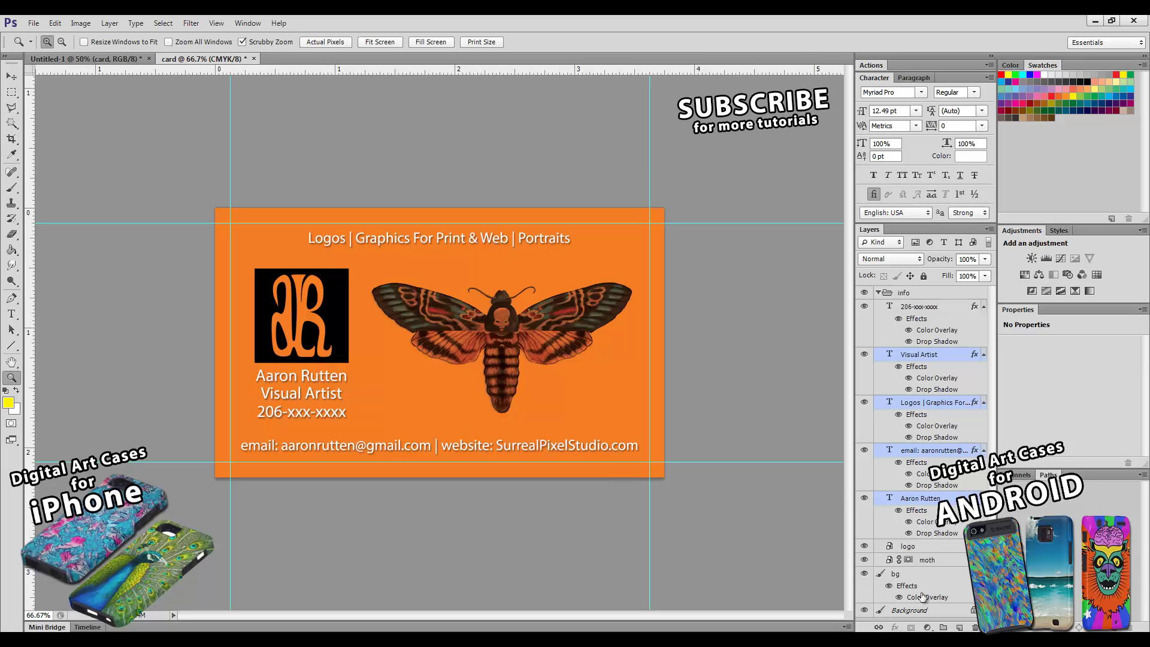
pyautogui.click(864, 575)
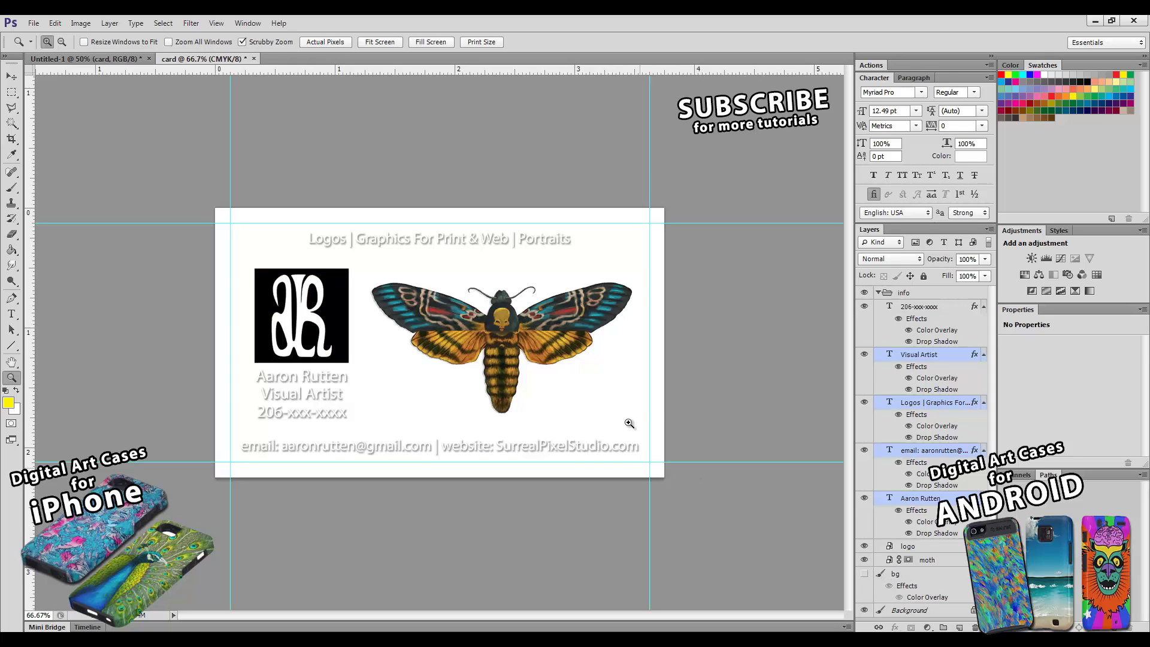
# - Check the phone-number layer's drop shadow in Layer Style, then cancel without changes
pyautogui.doubleClick(927, 336)
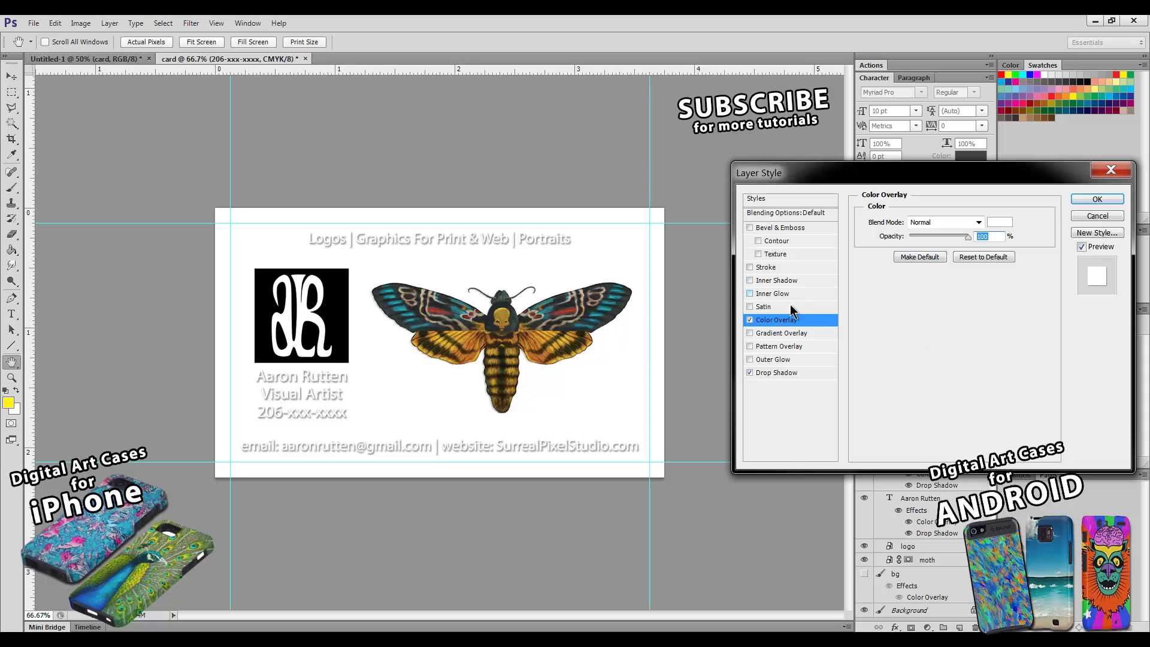
pyautogui.click(749, 373)
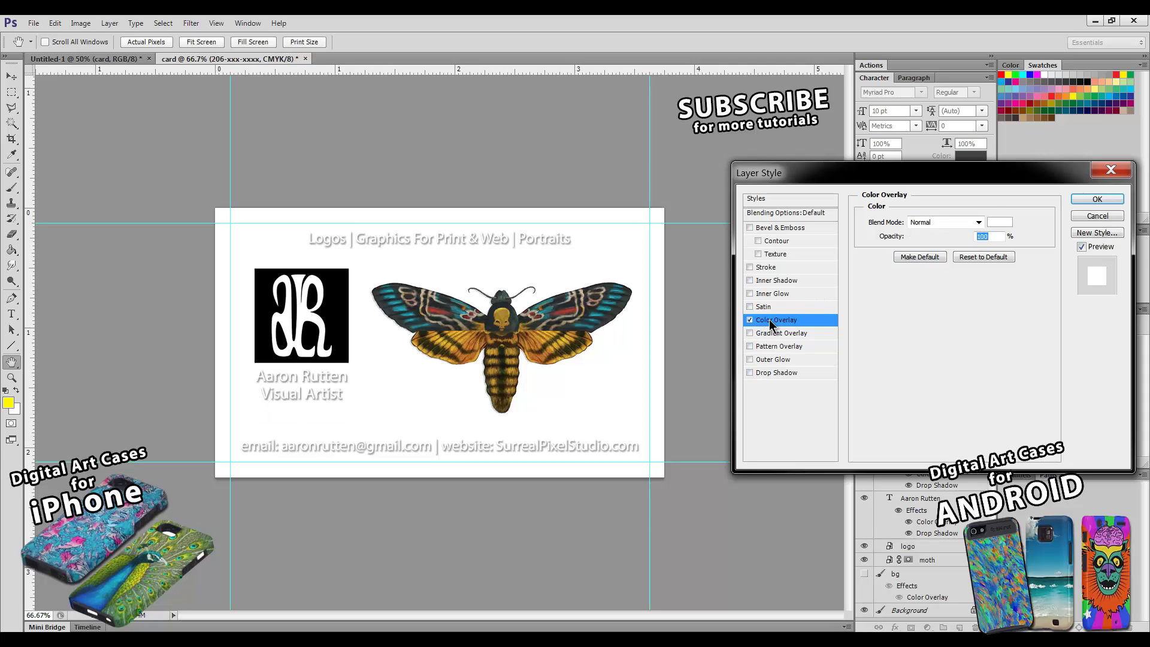
pyautogui.click(1083, 218)
pyautogui.press('z')
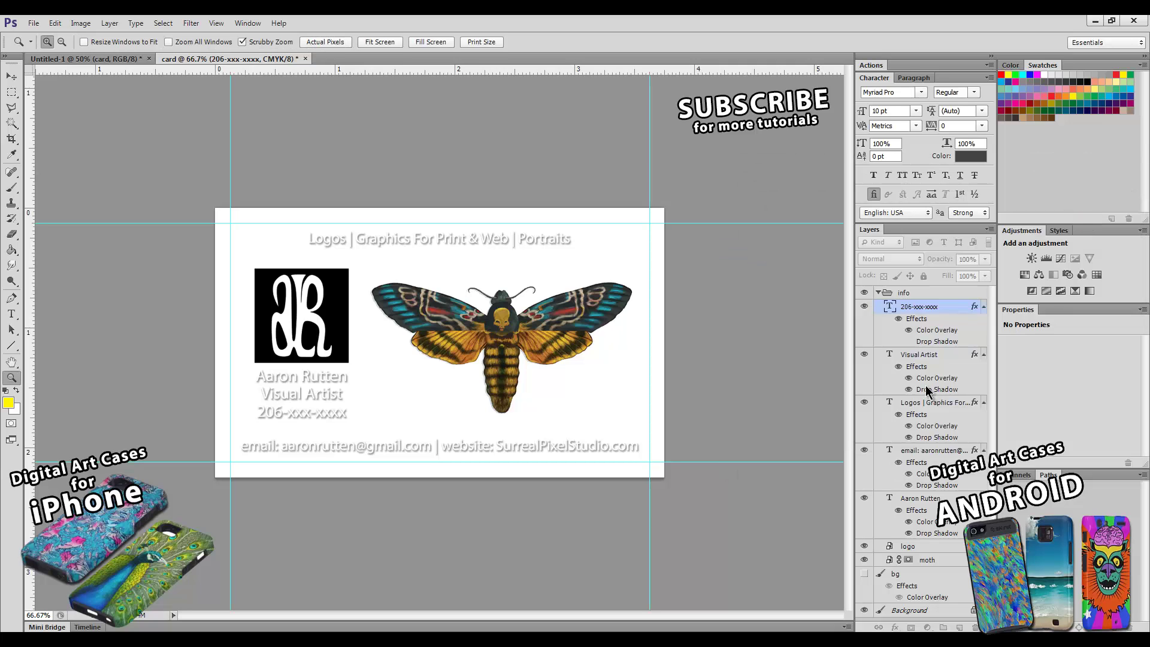
# - Hide the effects on the phone, Visual Artist, tagline, email and name text layers
pyautogui.click(898, 319)
pyautogui.click(899, 367)
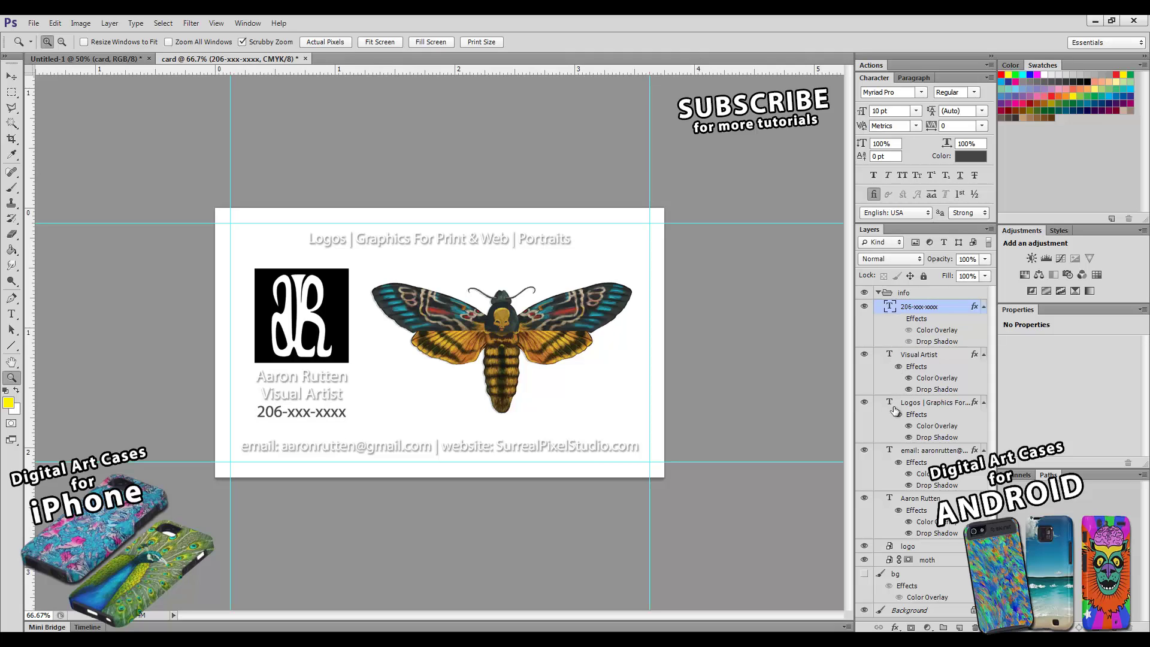
pyautogui.click(898, 414)
pyautogui.click(898, 462)
pyautogui.click(899, 510)
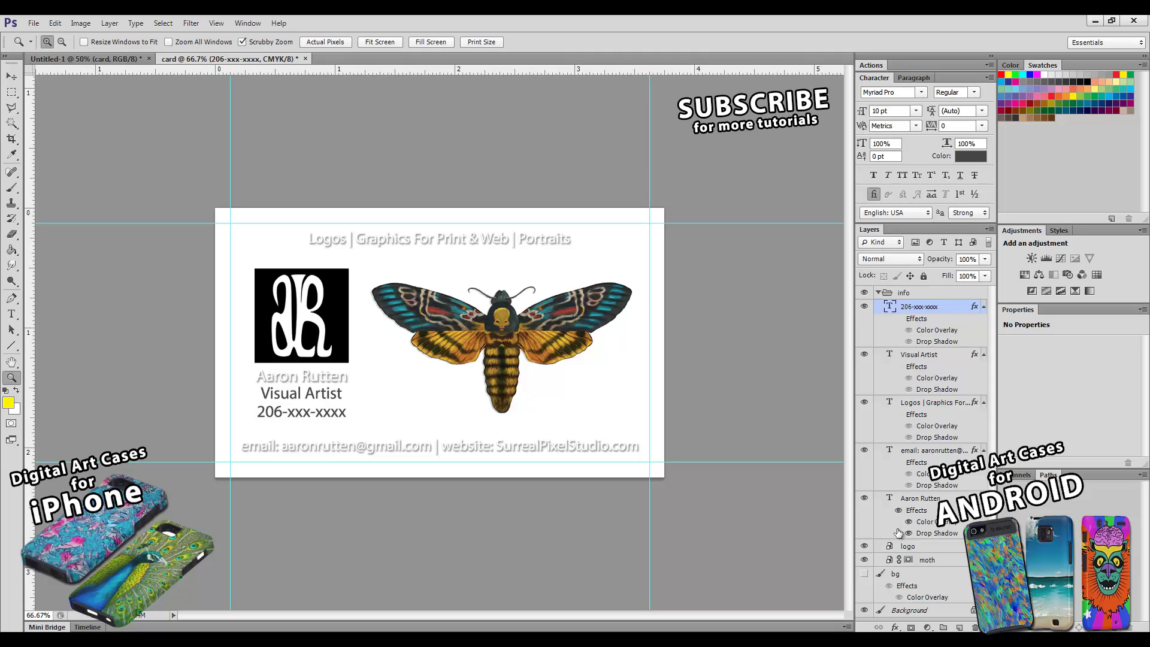
pyautogui.keyDown('alt'); pyautogui.click(453, 337); pyautogui.keyUp('alt')
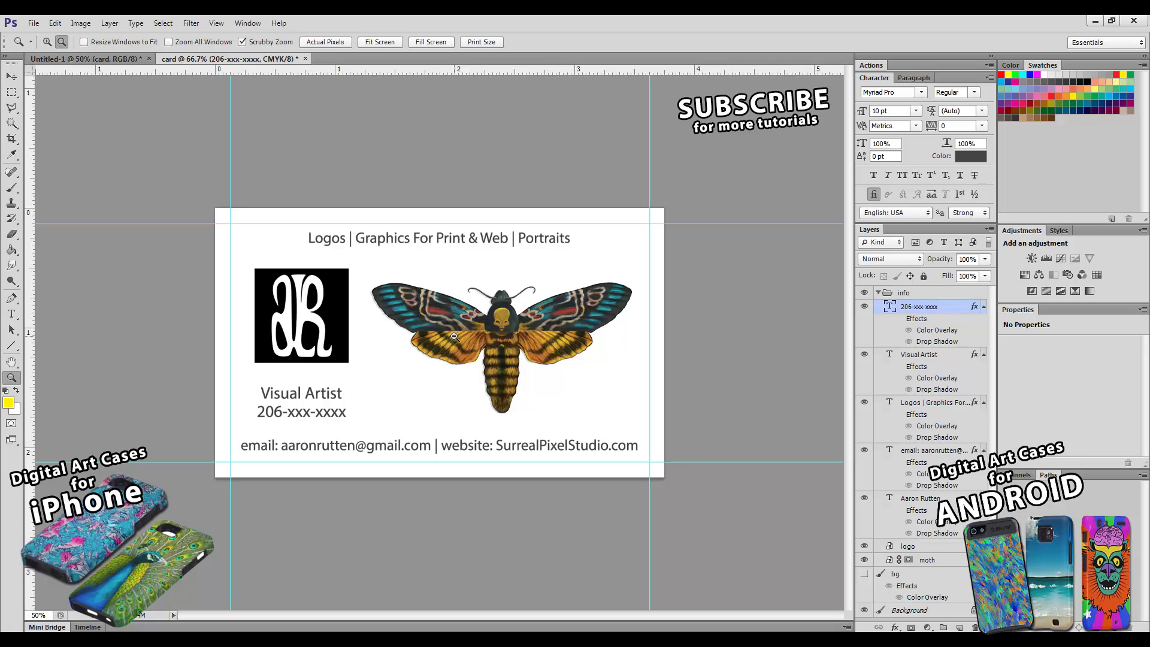
pyautogui.click(457, 339)
# - Leave the phone-number layer name unchanged and collapse the info group
pyautogui.doubleClick(923, 307)
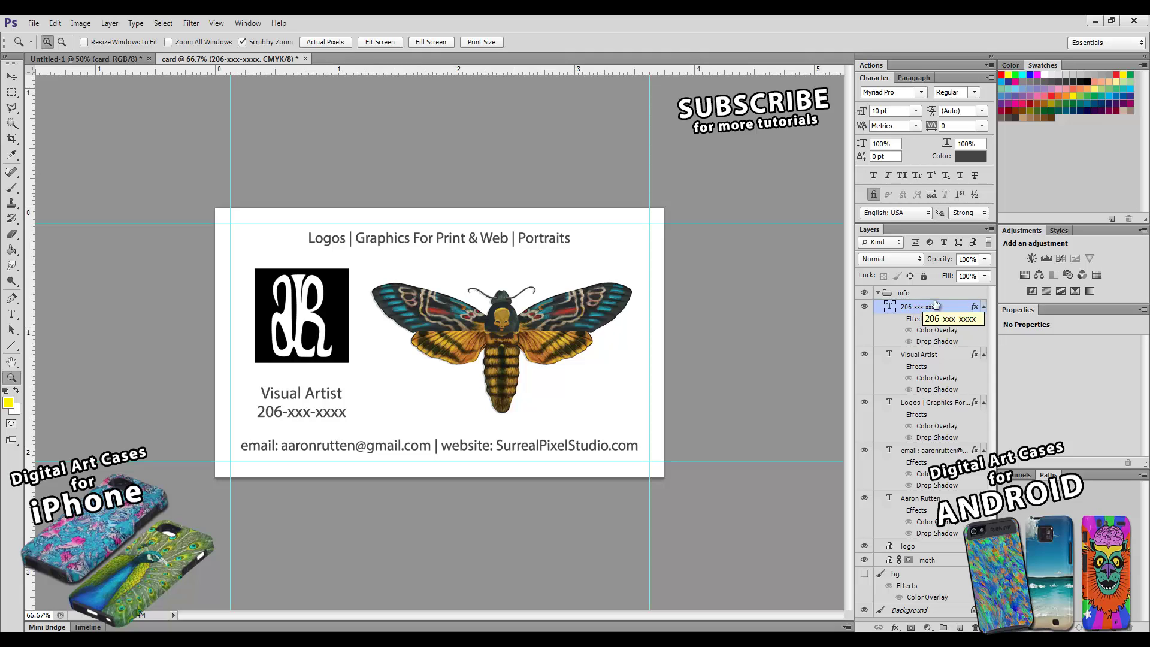
pyautogui.press('Return')
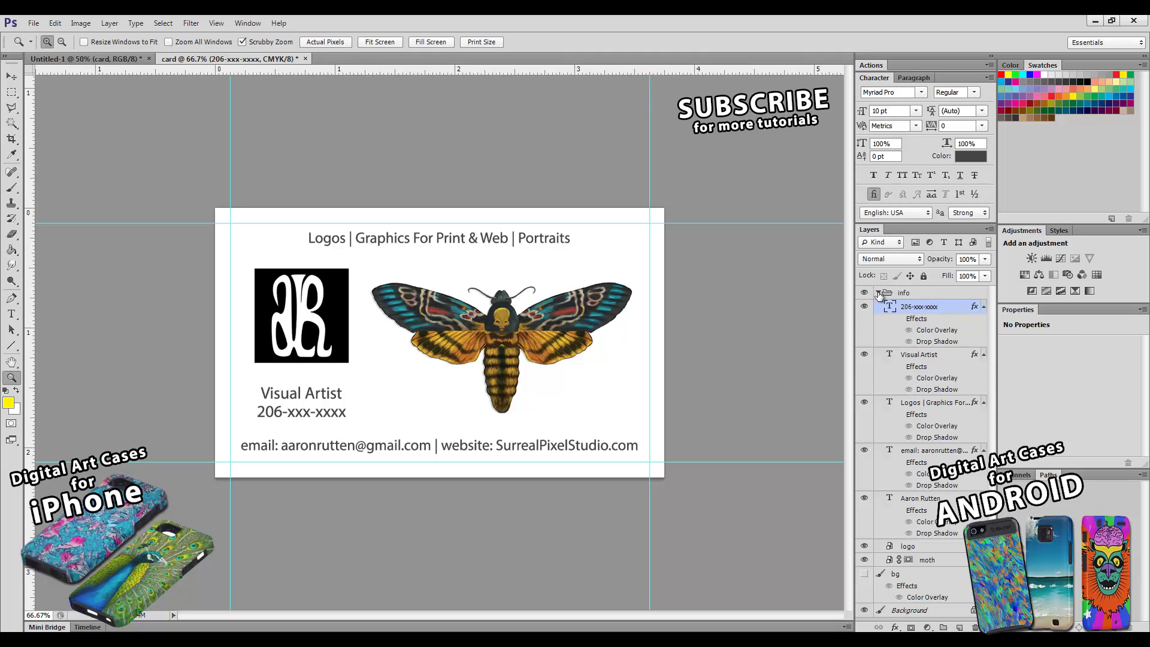
pyautogui.click(879, 293)
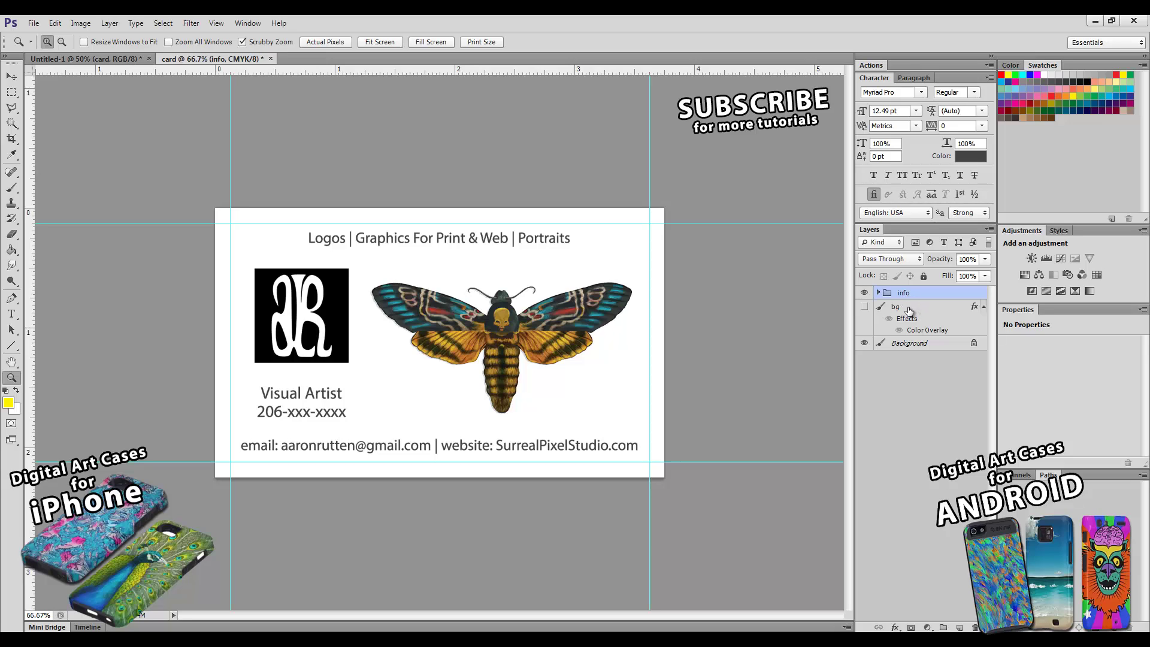
# - Group the info and bg layers into a group named 'front'
pyautogui.keyDown('shift'); pyautogui.click(909, 309); pyautogui.keyUp('shift')
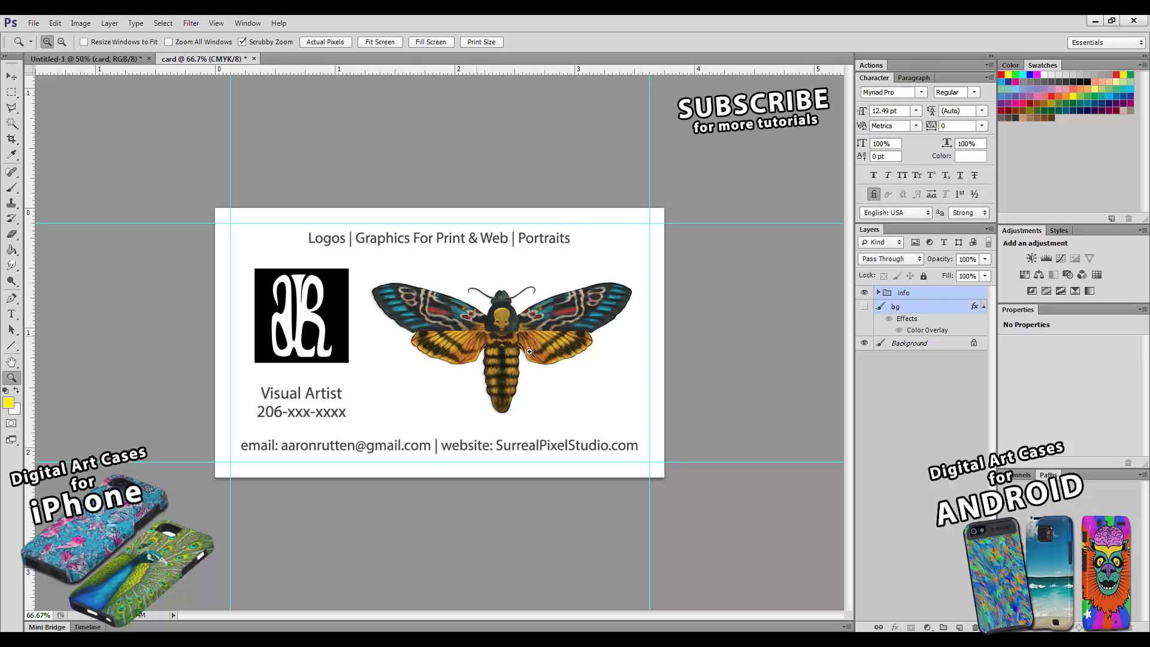
pyautogui.hotkey('ctrl', 'g')
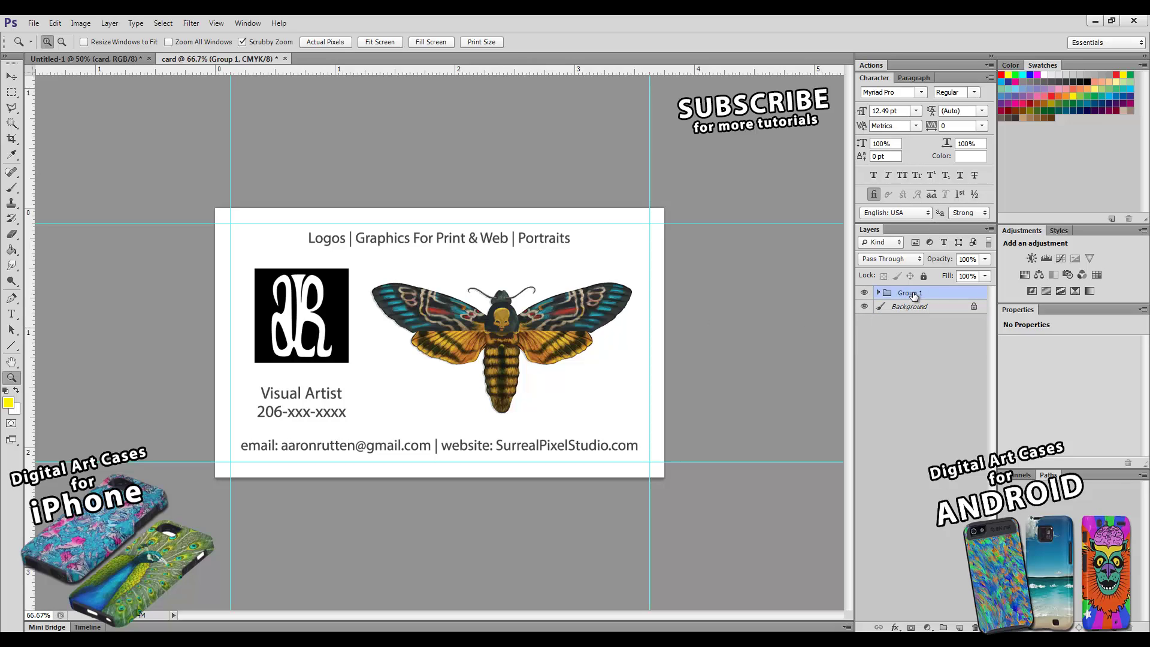
pyautogui.doubleClick(911, 292)
pyautogui.write('front')
pyautogui.press('Return')
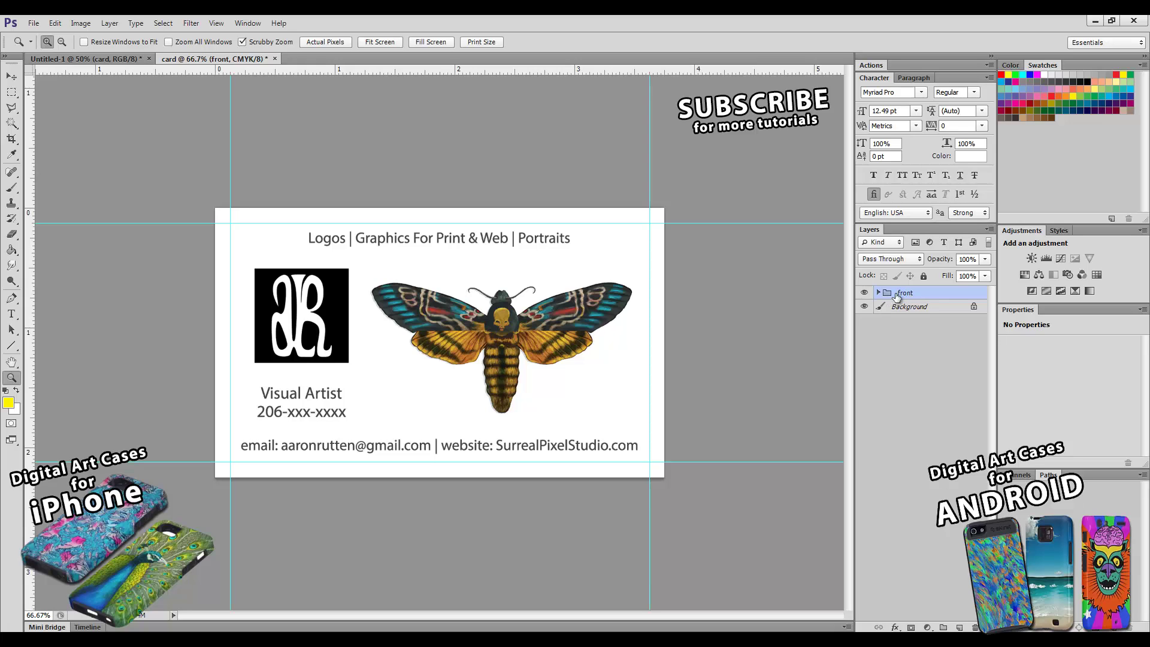
# - Duplicate the front group as a new group named 'back'
pyautogui.rightClick(903, 299)
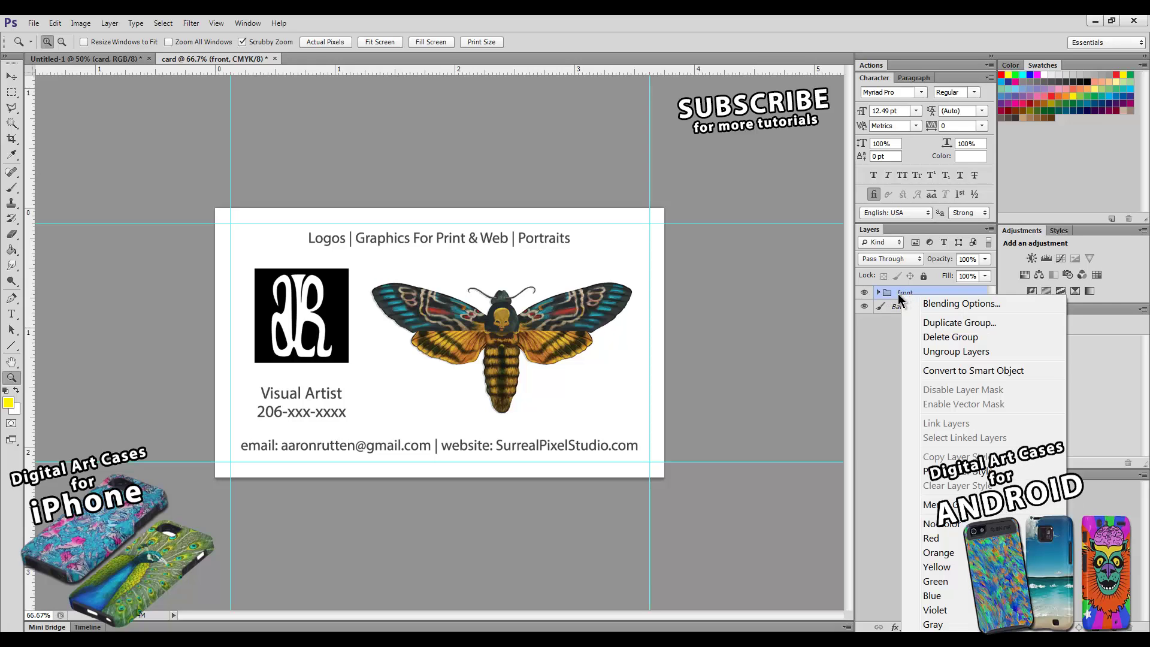
pyautogui.click(945, 324)
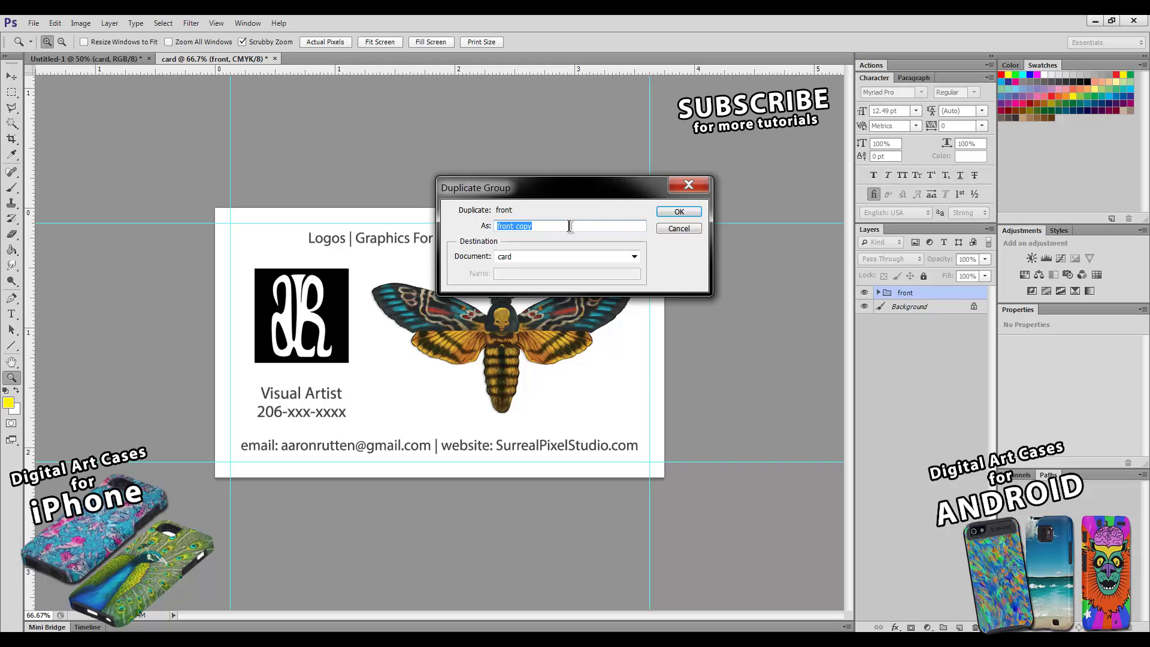
pyautogui.write('back')
pyautogui.press('Return')
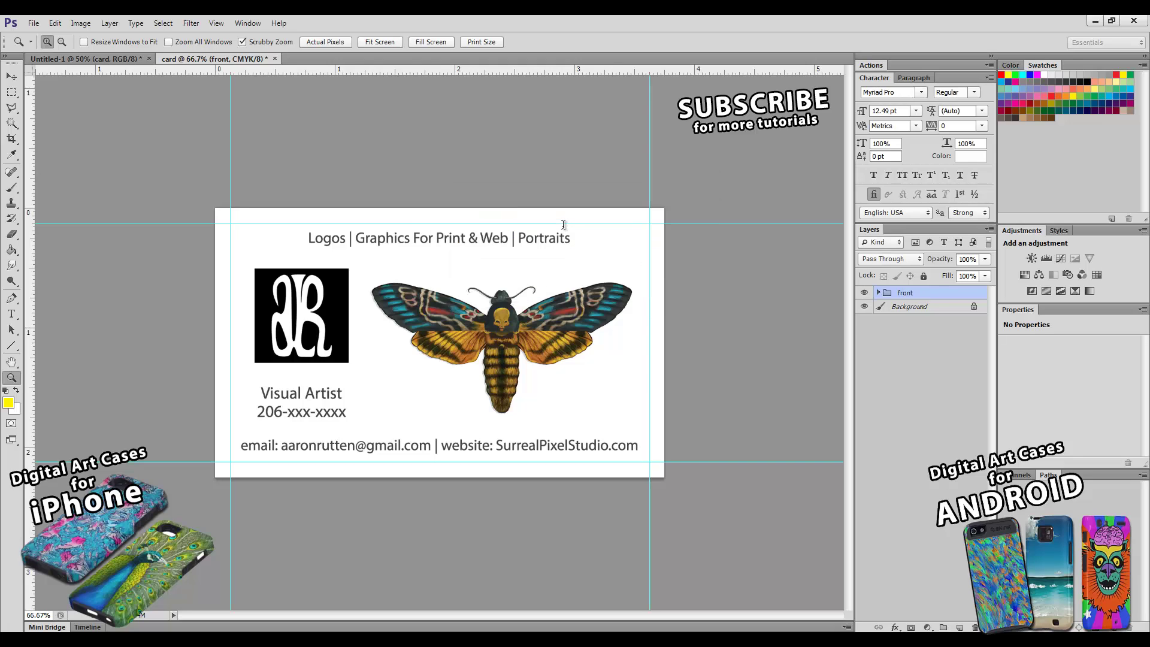
# - Hide the front group and expand the back group and its info subgroup
pyautogui.click(864, 307)
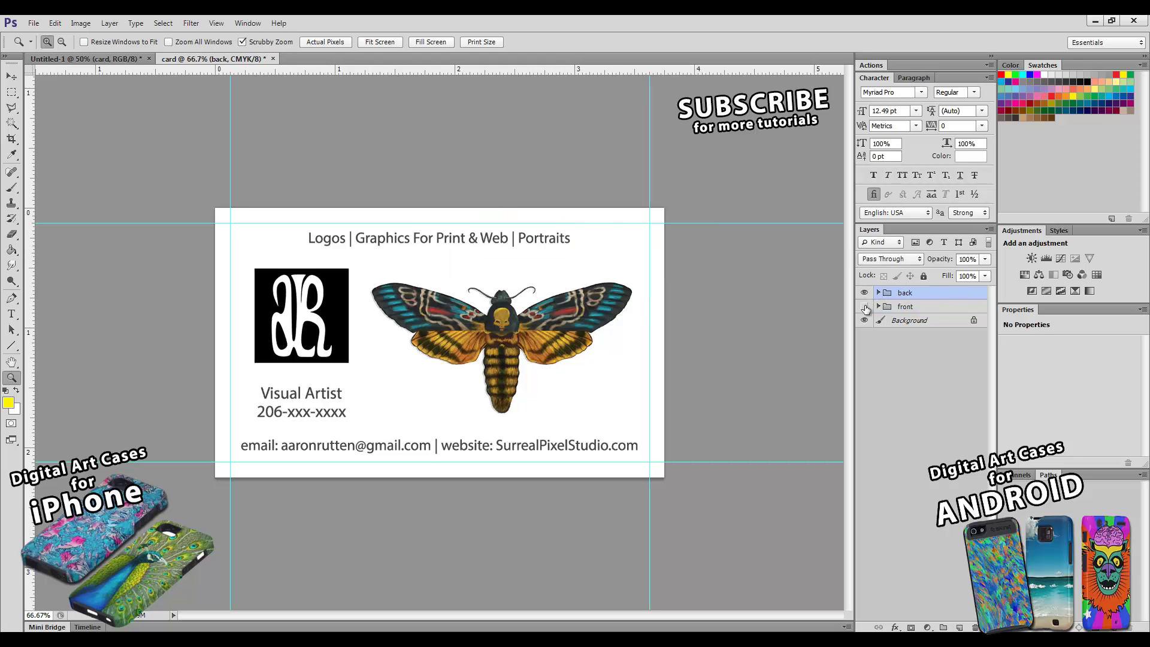
pyautogui.click(878, 294)
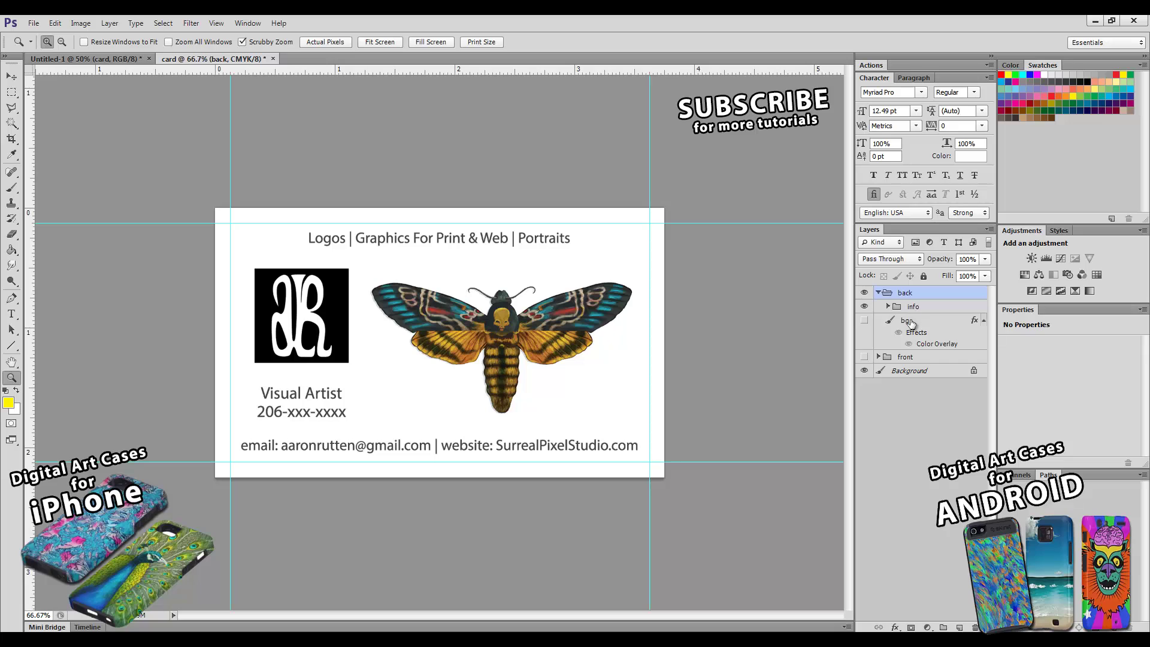
pyautogui.click(889, 306)
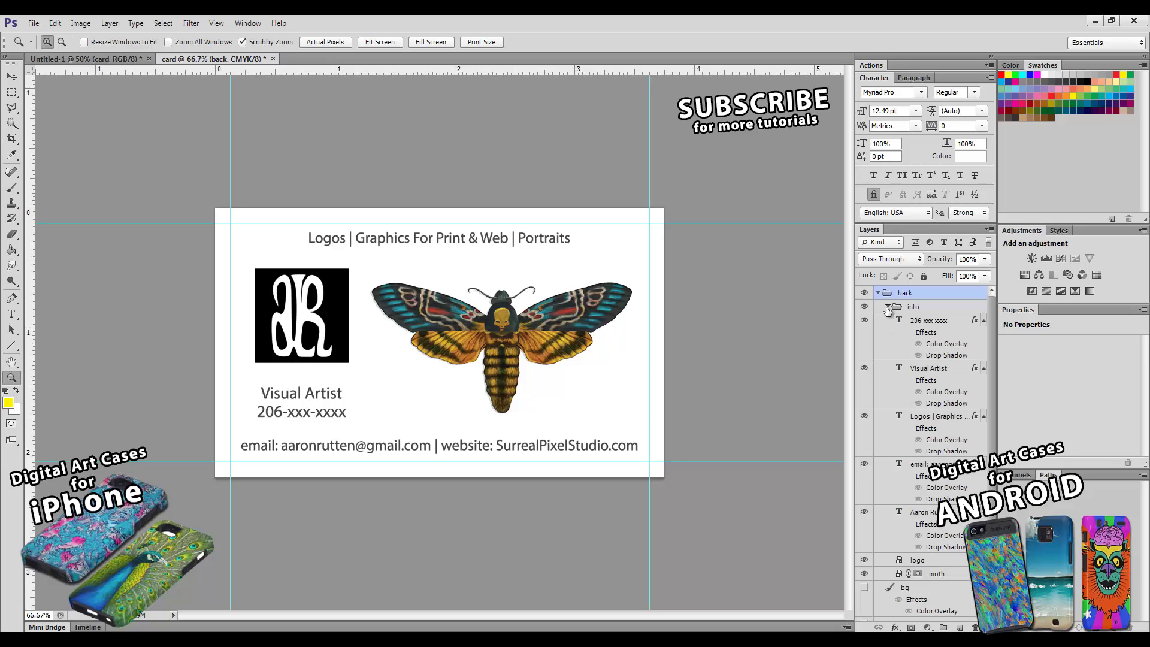
pyautogui.scroll(-1, 989, 342)
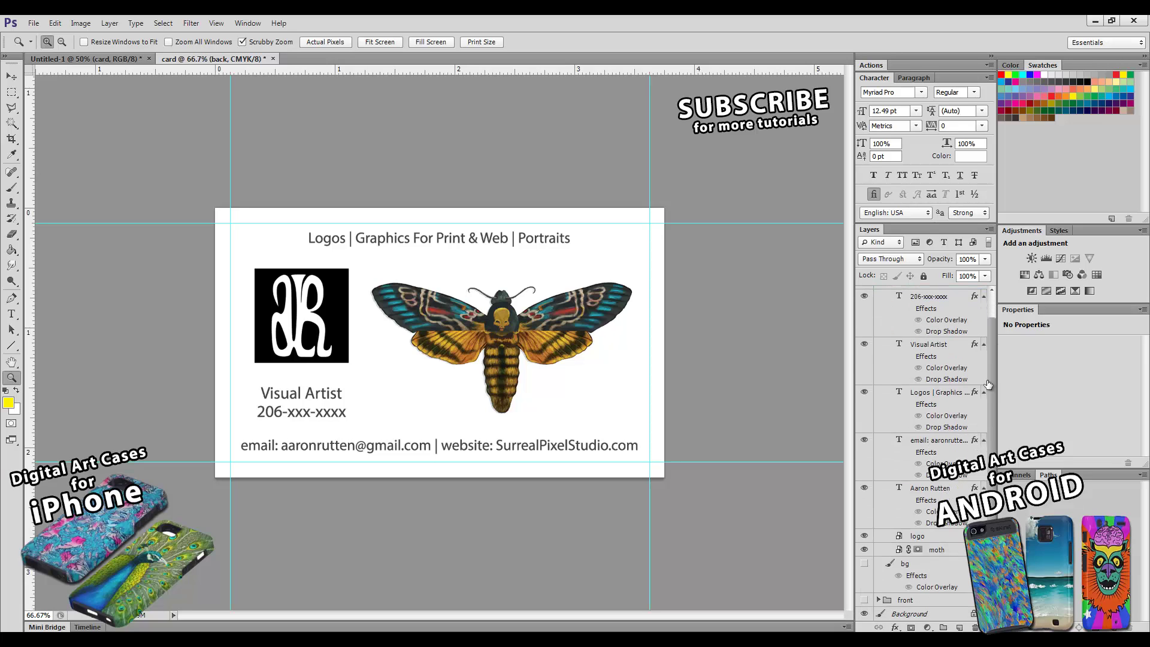
# - Delete the logo, moth, name, phone, Visual Artist and Logos tagline layers from back
pyautogui.click(937, 538)
pyautogui.keyDown('shift'); pyautogui.click(936, 550); pyautogui.keyUp('shift')
pyautogui.moveTo(937, 549); pyautogui.dragTo(975, 627)
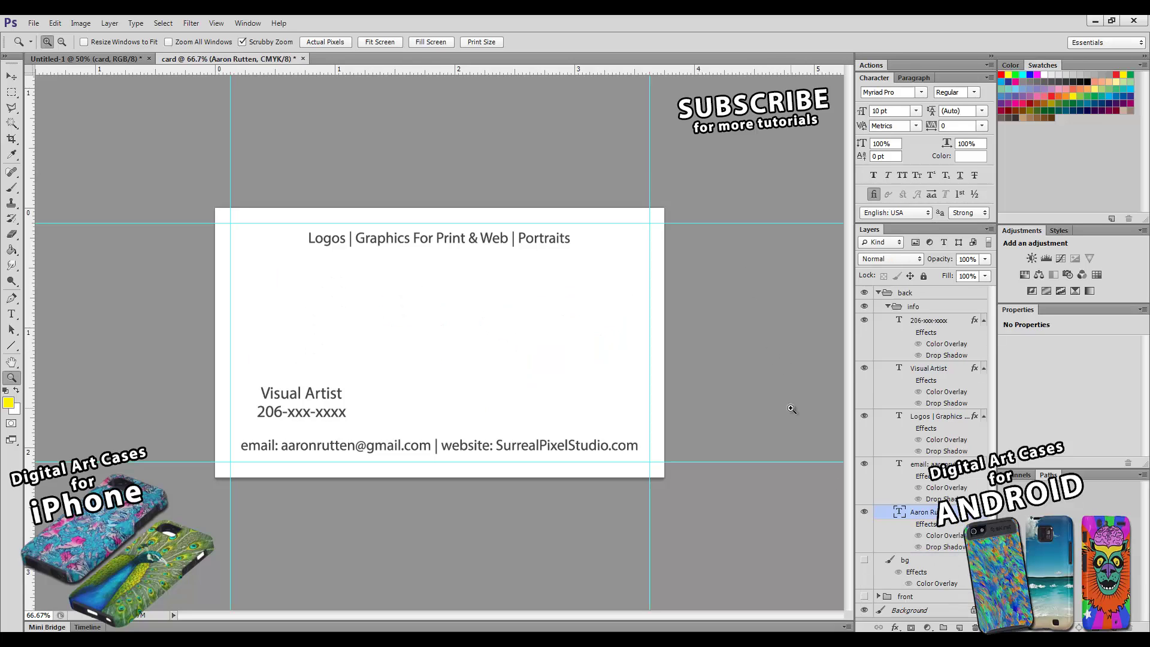
pyautogui.click(11, 76)
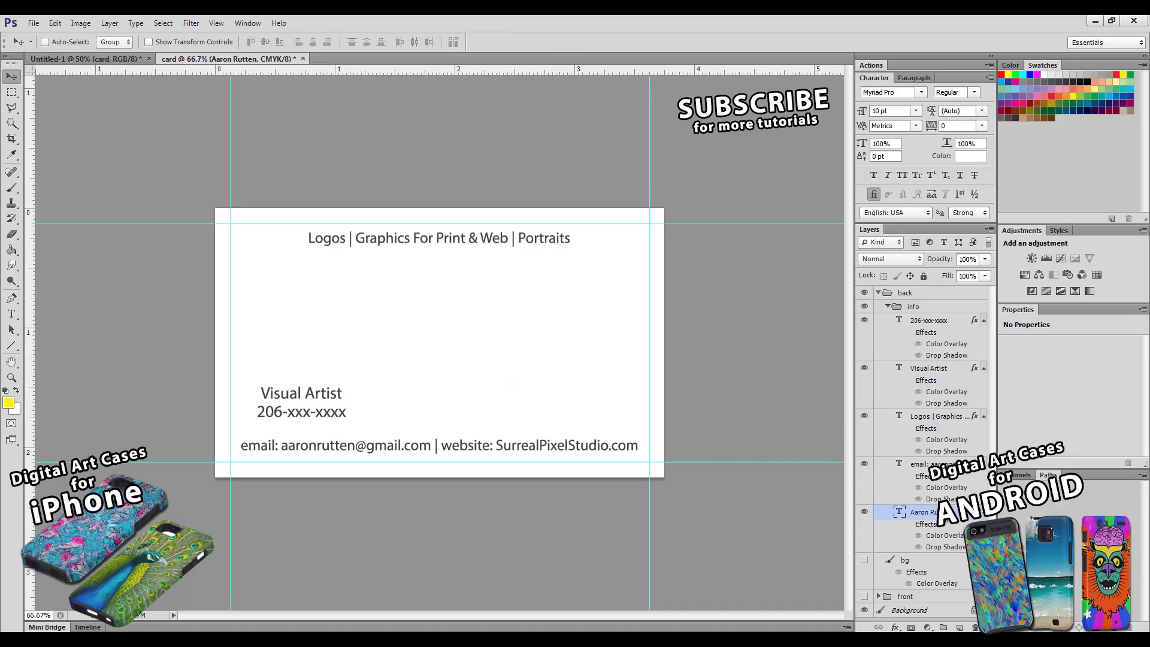
pyautogui.moveTo(975, 628); pyautogui.dragTo(975, 628)
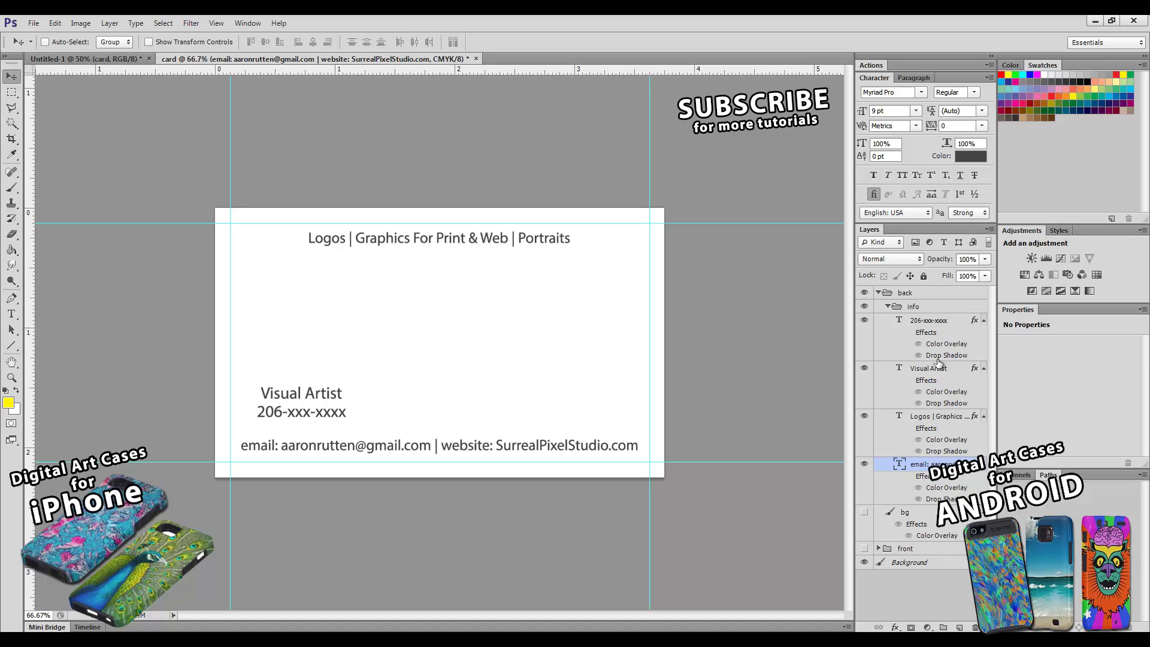
pyautogui.click(937, 324)
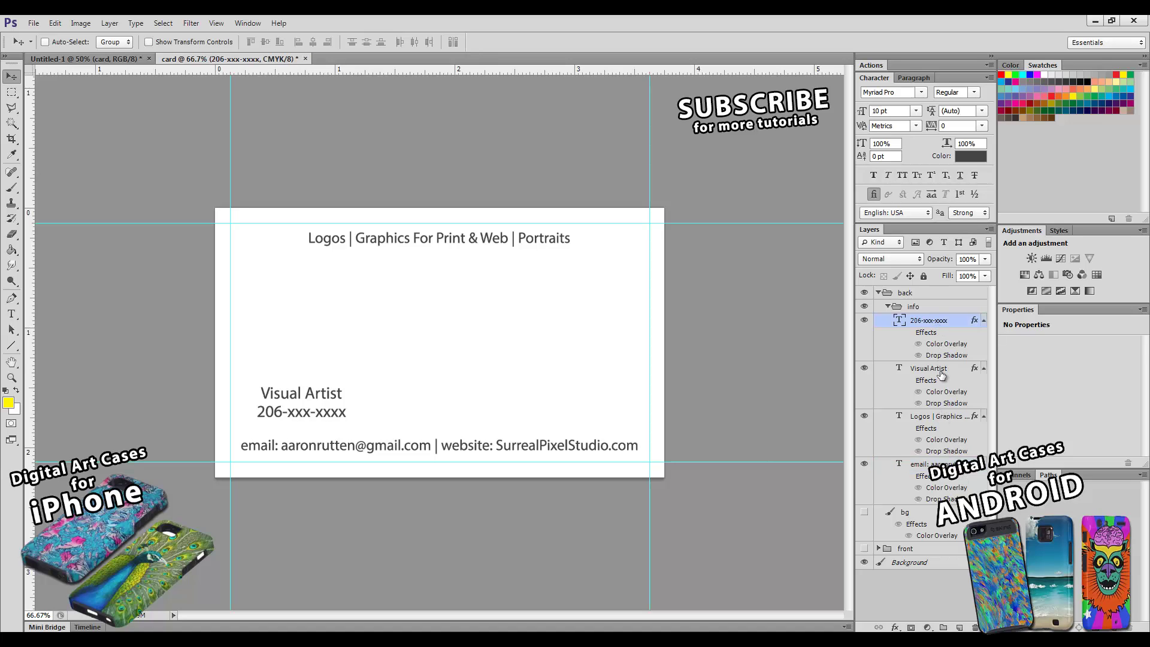
pyautogui.keyDown('shift'); pyautogui.click(941, 371); pyautogui.keyUp('shift')
pyautogui.click(975, 628)
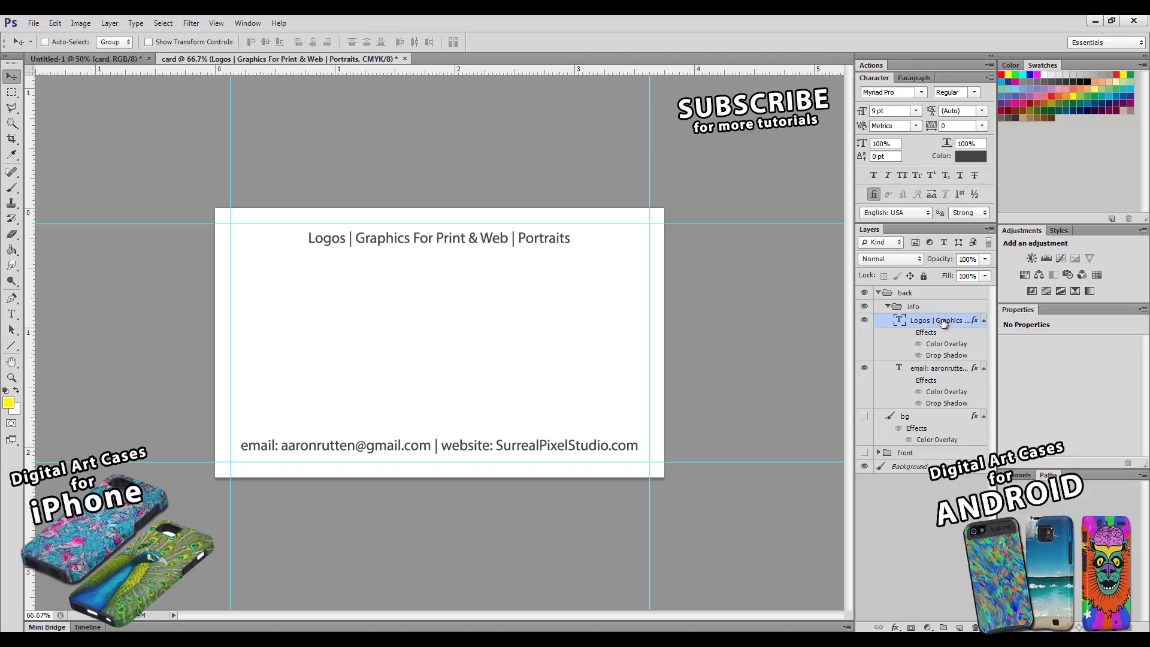
pyautogui.click(975, 628)
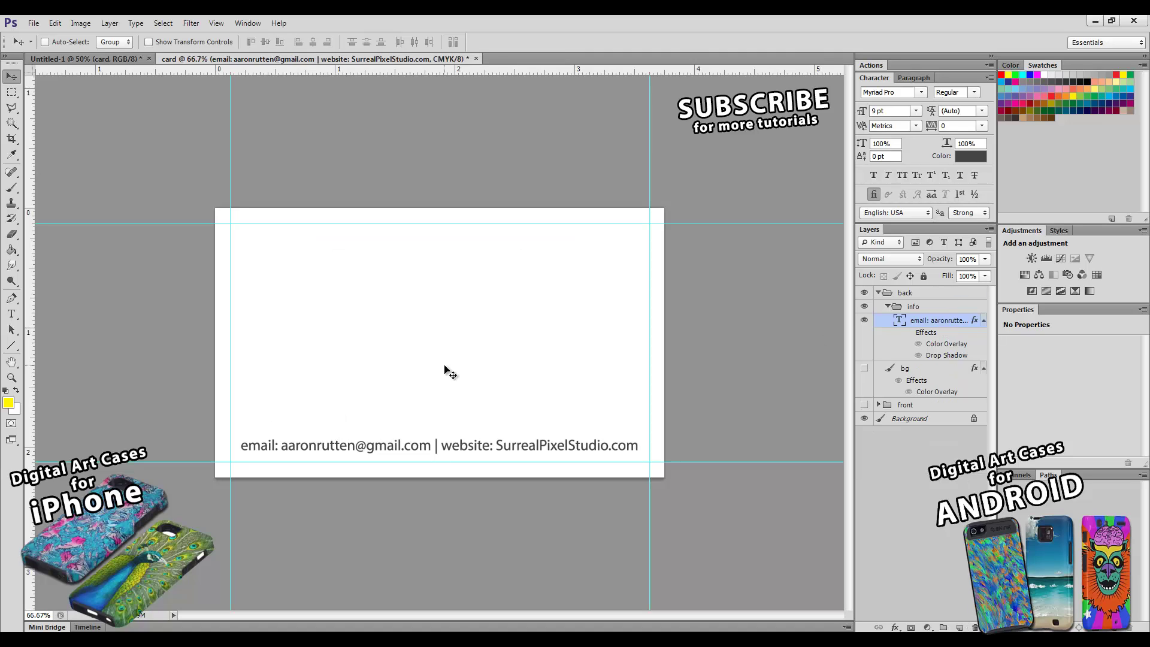
# - Center the email/website line on the orange bg, hide back, show front, and switch to Firefox
pyautogui.moveTo(451, 452); pyautogui.dragTo(458, 350)
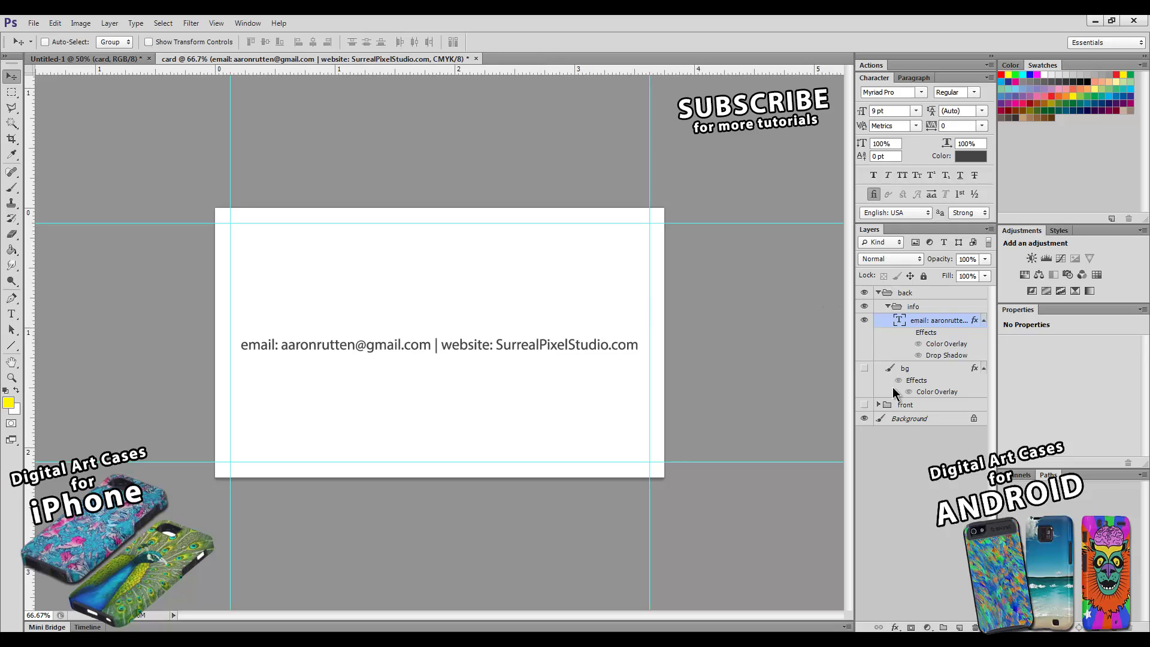
pyautogui.click(864, 370)
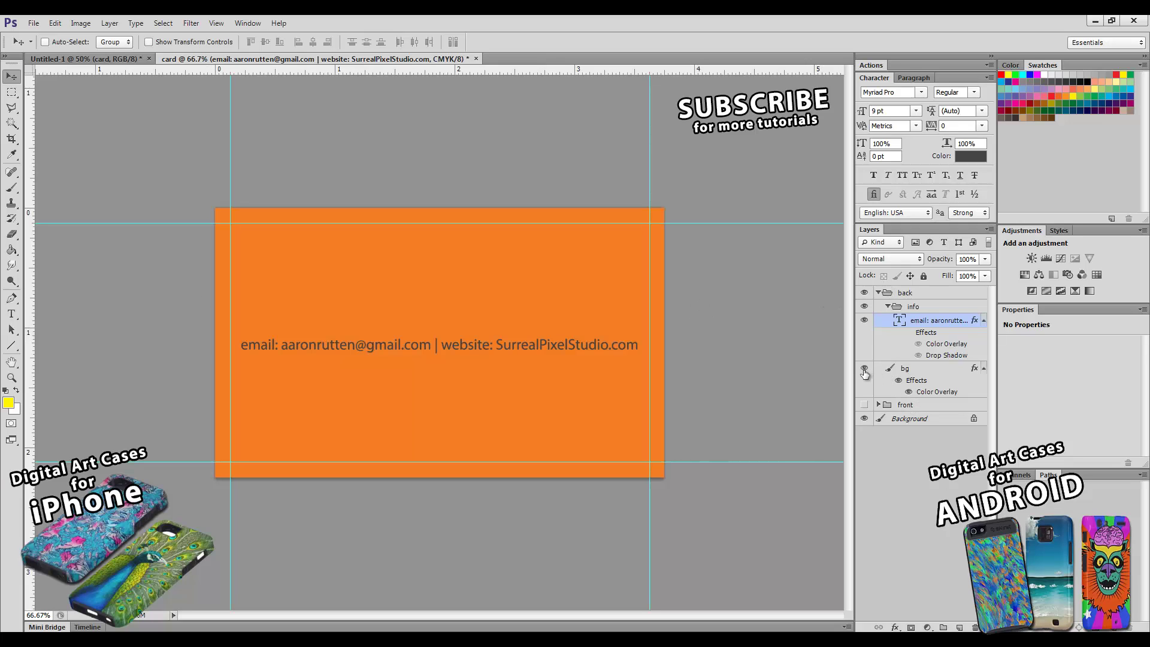
pyautogui.click(879, 293)
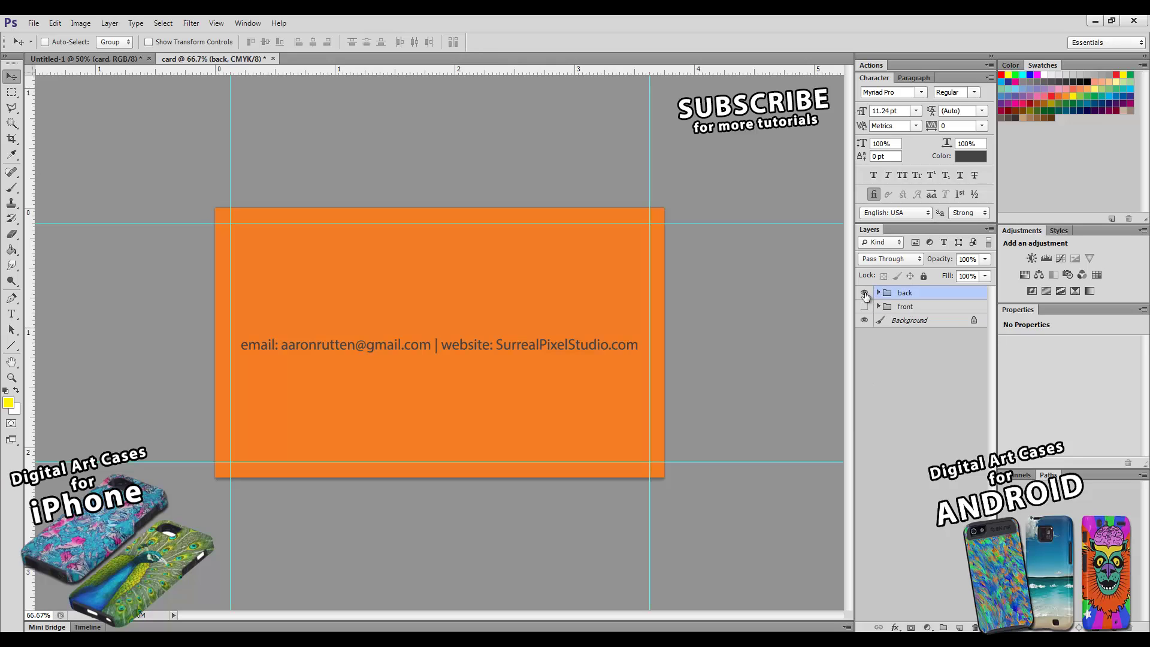
pyautogui.click(864, 293)
pyautogui.click(865, 307)
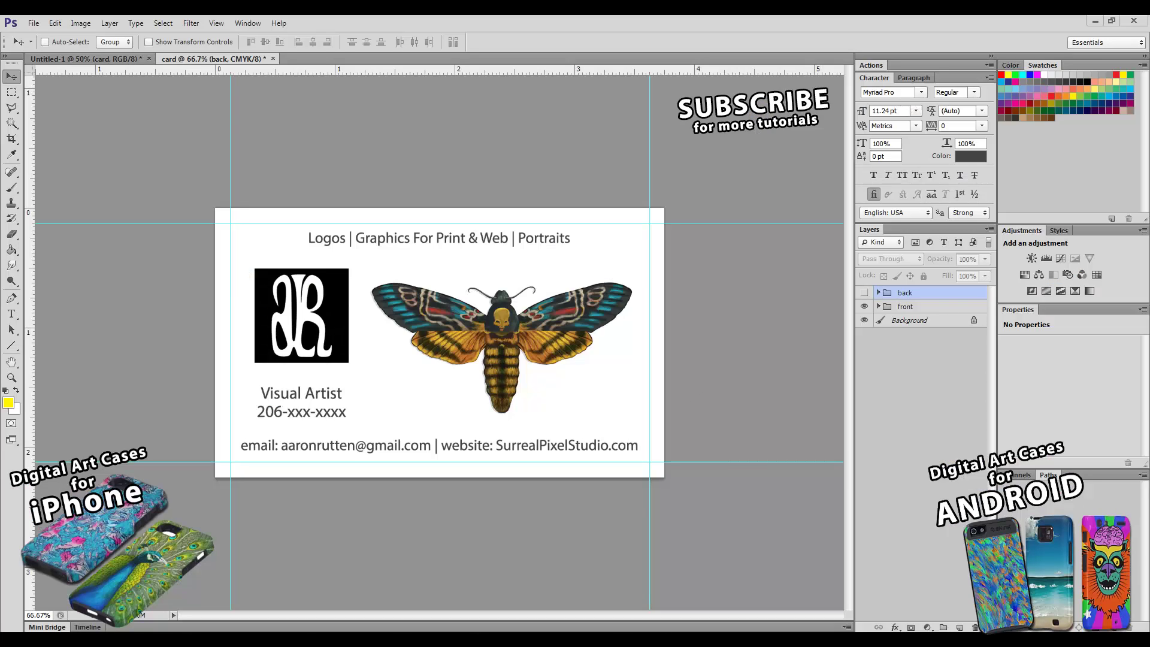
pyautogui.hotkey('alt', 'Tab')
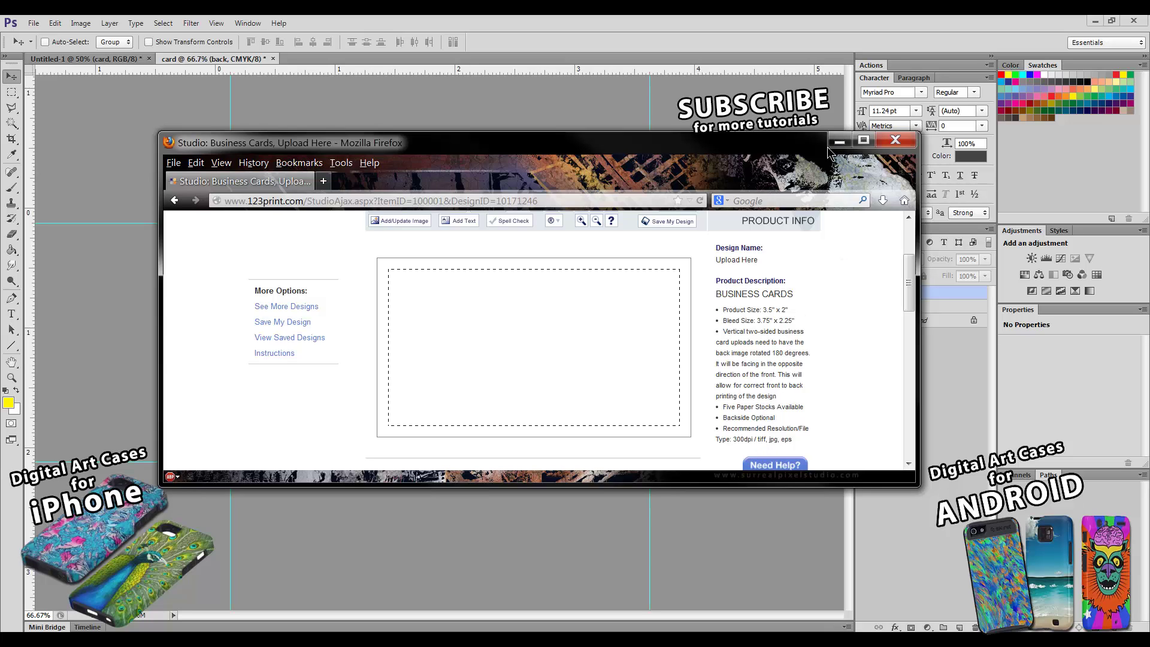
# - Move Firefox aside, check both card sides, and leave the front group visible and selected
pyautogui.moveTo(799, 144); pyautogui.dragTo(1149, 48)
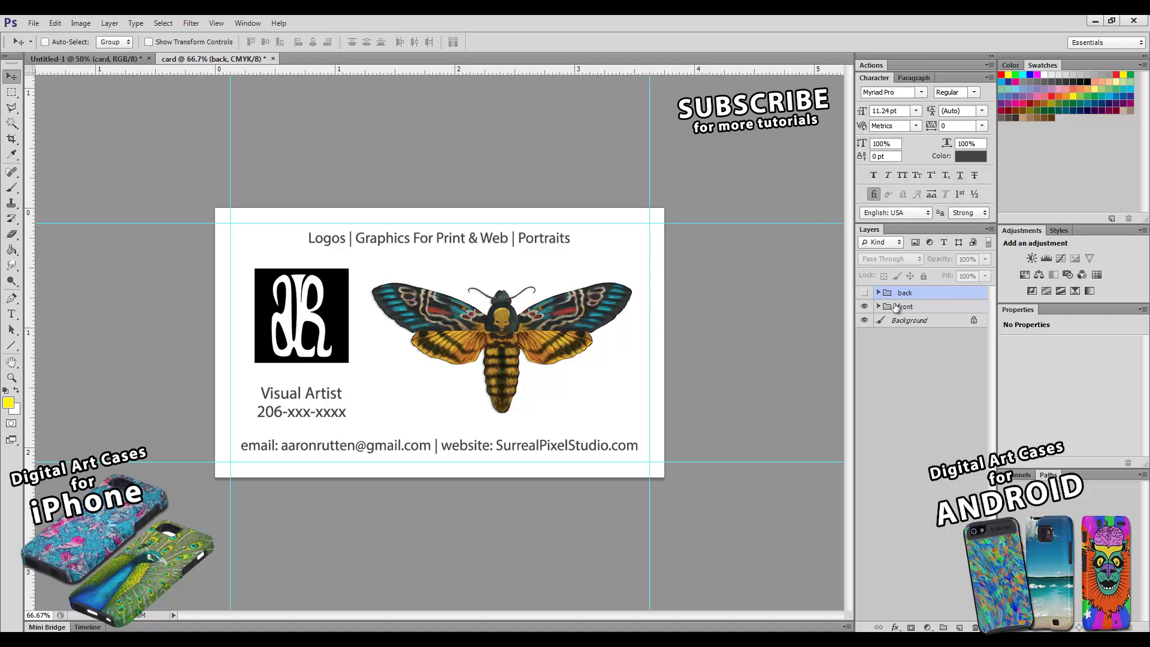
pyautogui.click(865, 306)
pyautogui.click(864, 293)
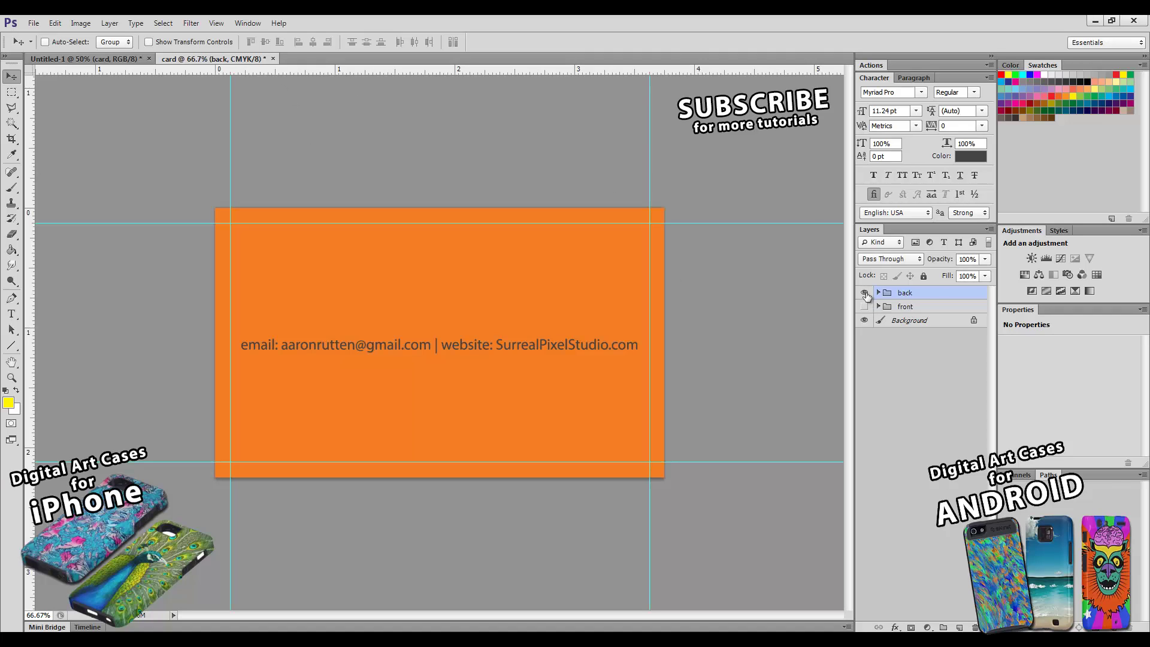
pyautogui.click(864, 292)
pyautogui.click(864, 306)
pyautogui.click(906, 306)
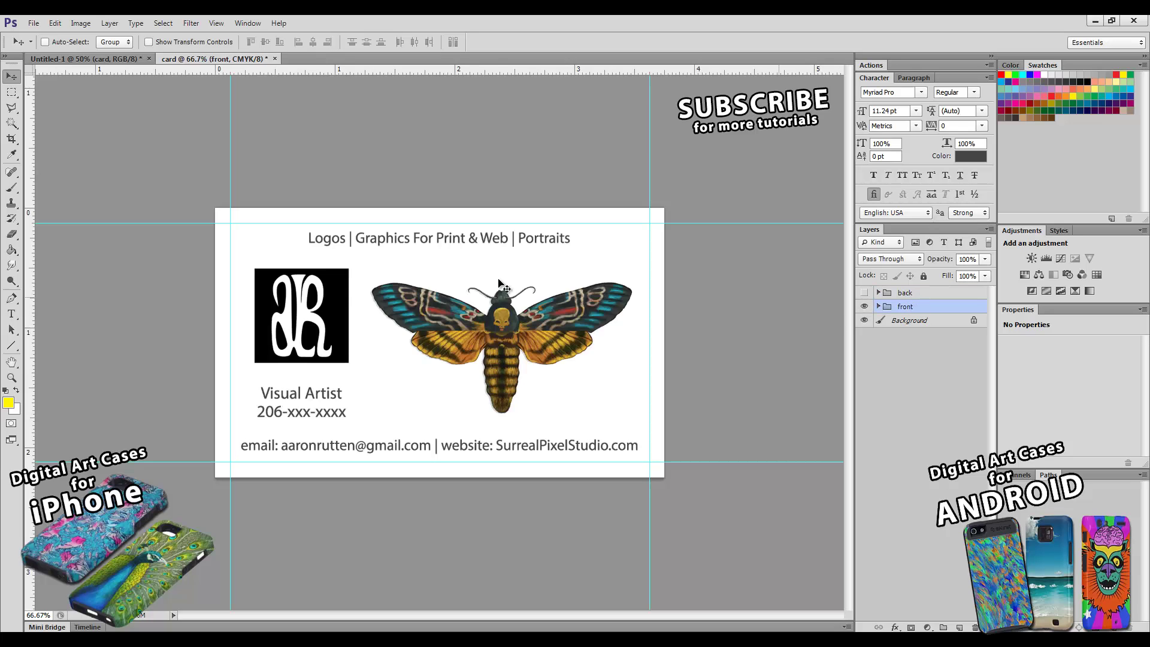
# - Save the front as a flattened TIFF named card-front.tif with default TIFF options
pyautogui.click(36, 23)
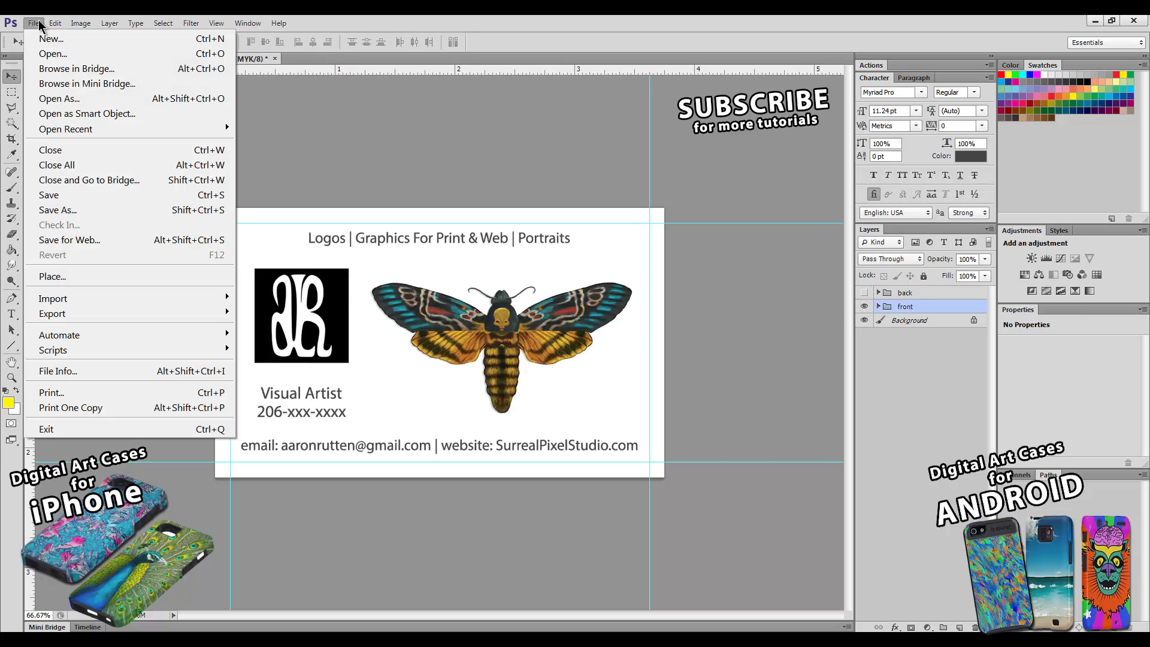
pyautogui.click(60, 210)
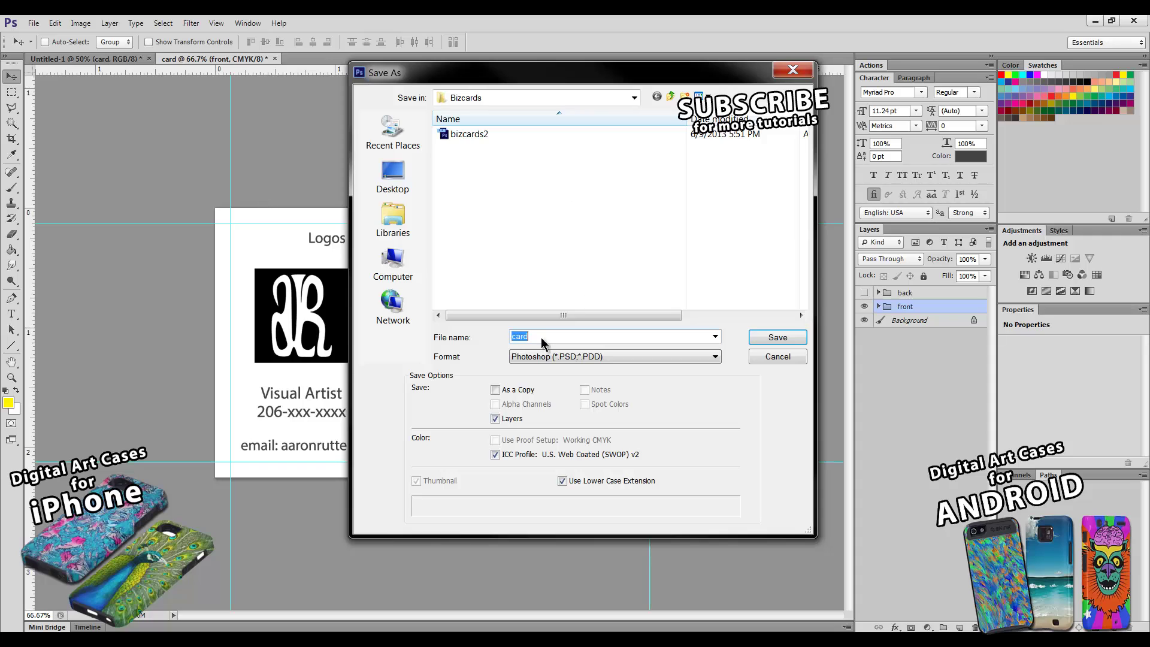
pyautogui.click(541, 358)
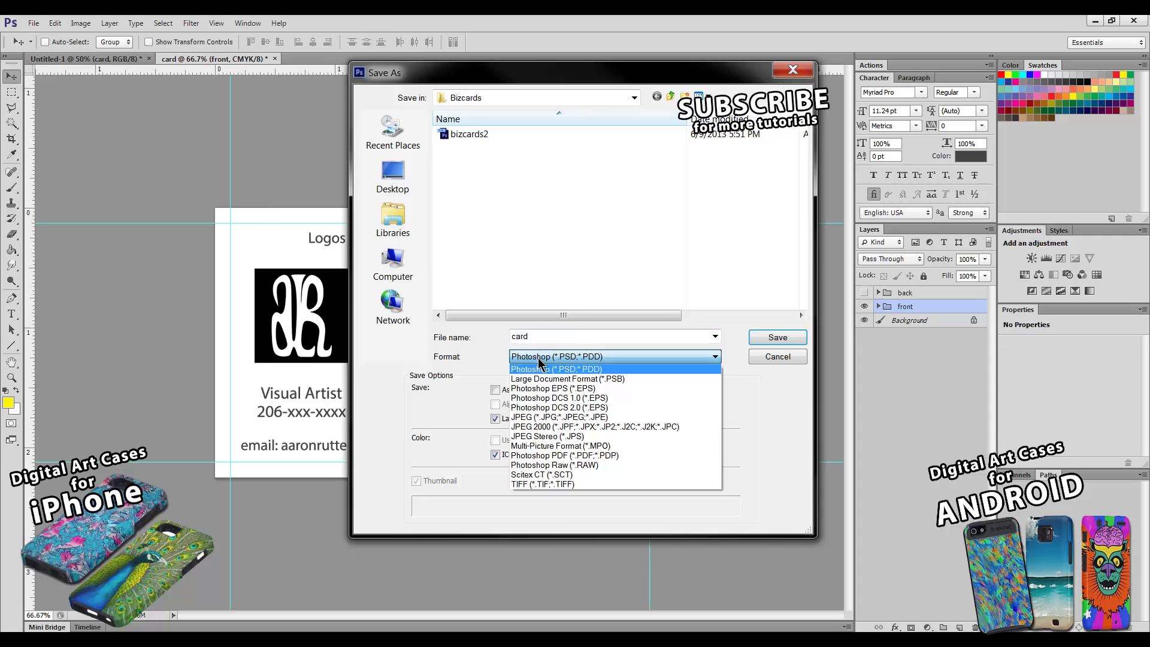
pyautogui.click(531, 484)
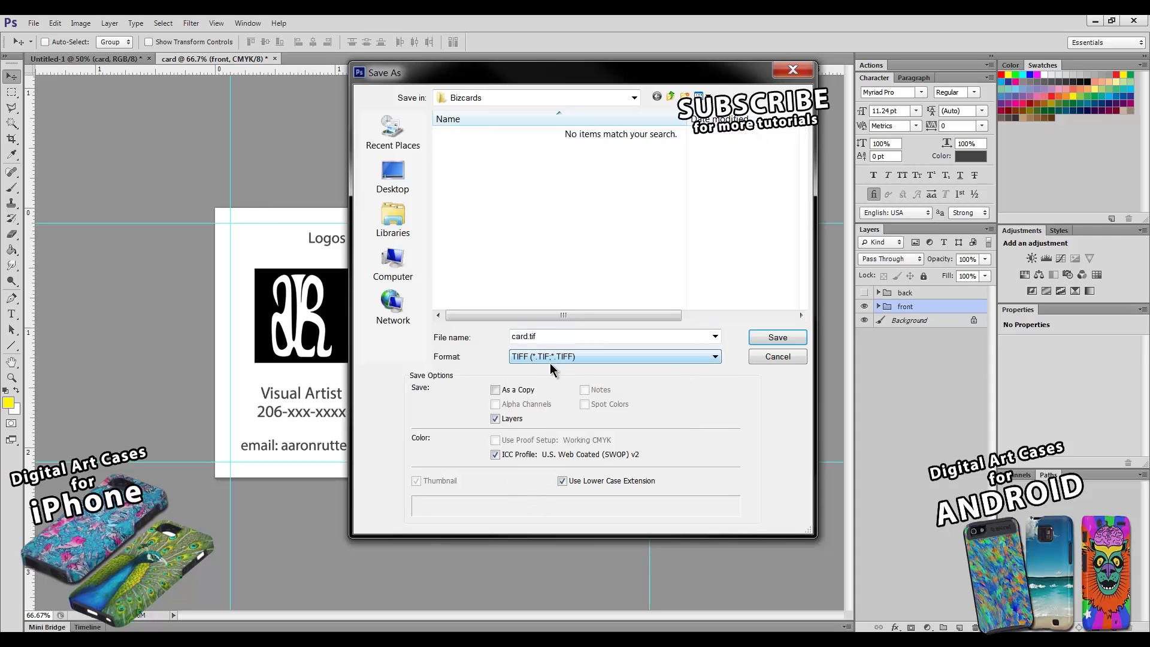
pyautogui.click(496, 419)
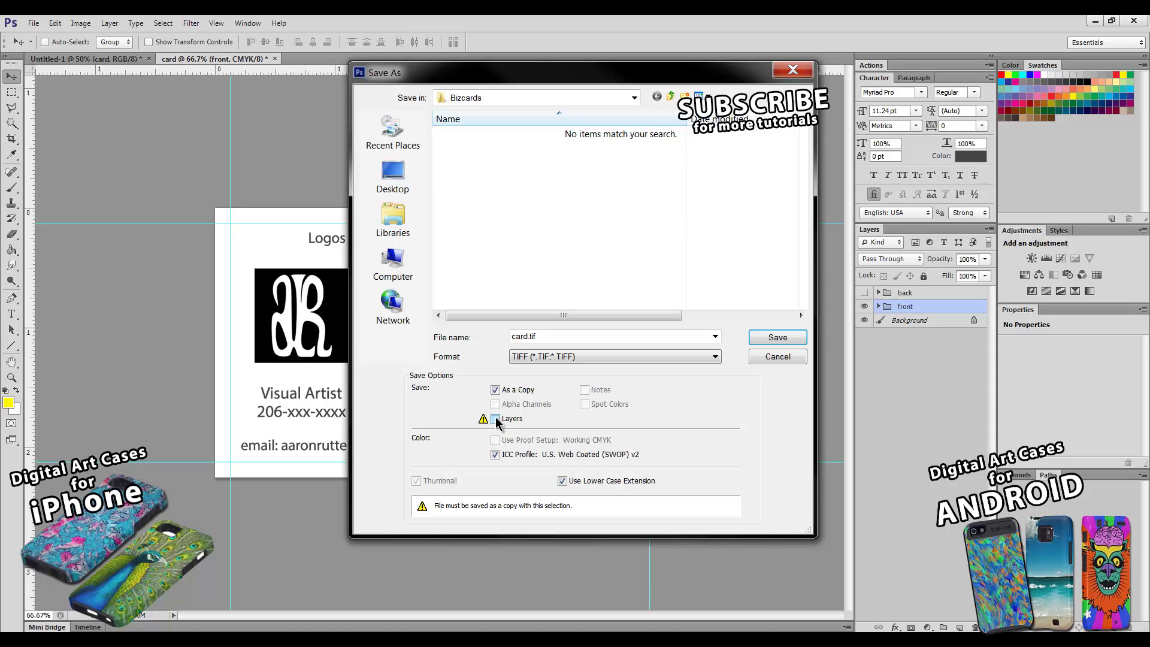
pyautogui.doubleClick(527, 337)
pyautogui.click(528, 339)
pyautogui.write('-front')
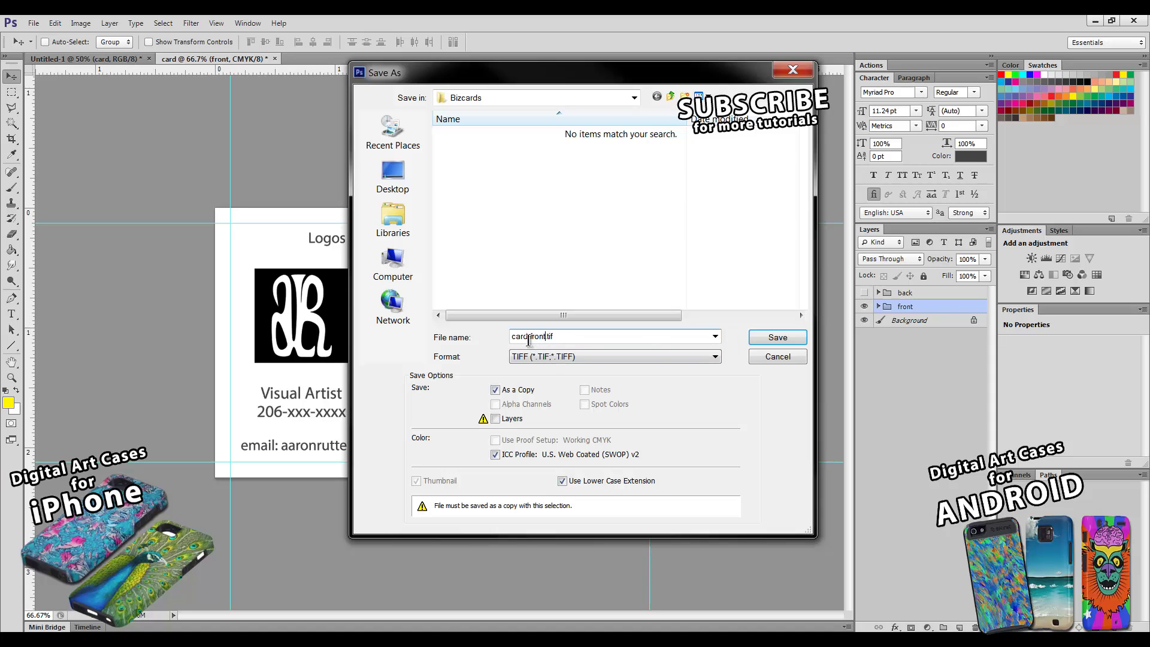
pyautogui.click(763, 338)
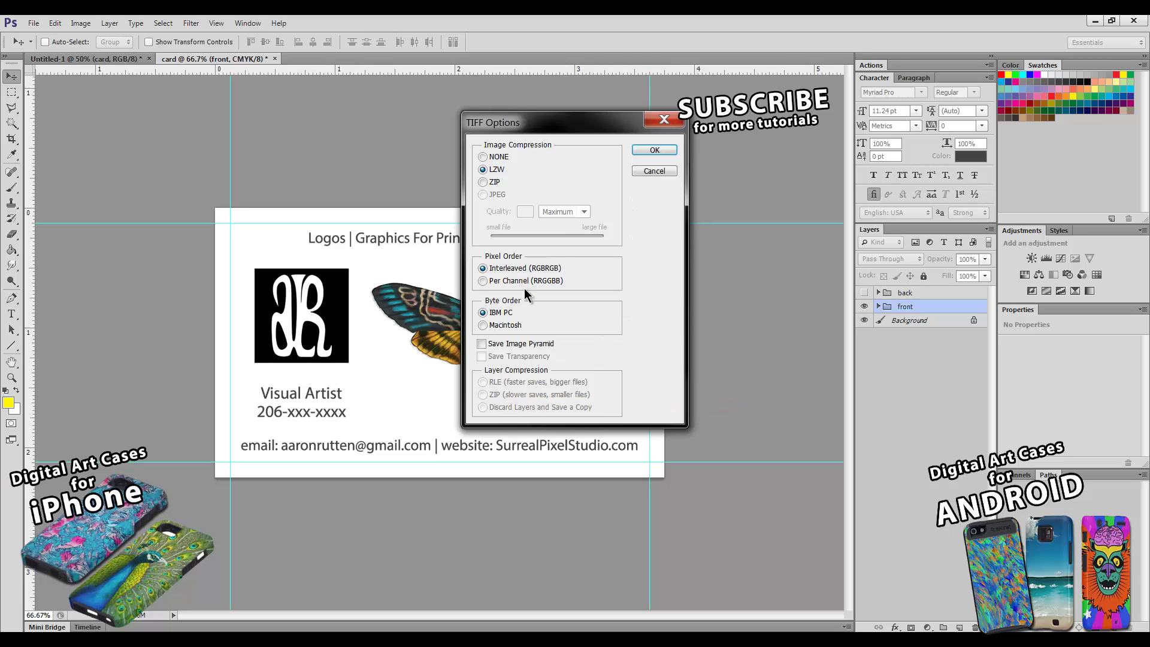
pyautogui.click(647, 150)
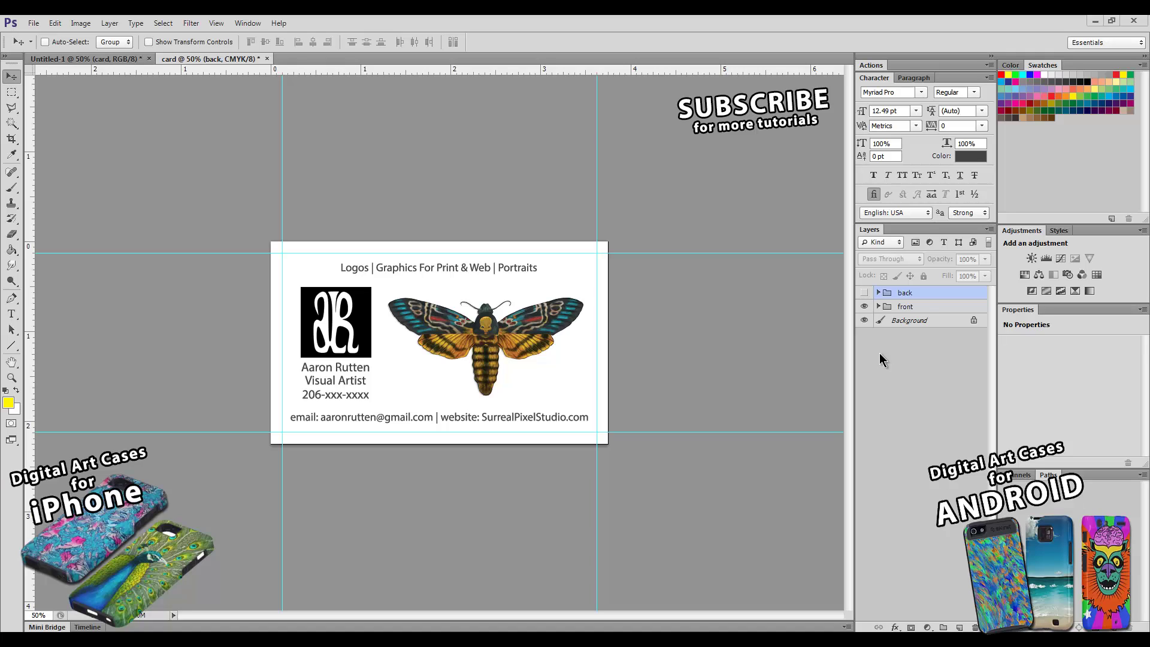
# - Show the orange back instead of the front and save it as flattened TIFF card-back.tif
pyautogui.click(865, 306)
pyautogui.click(865, 292)
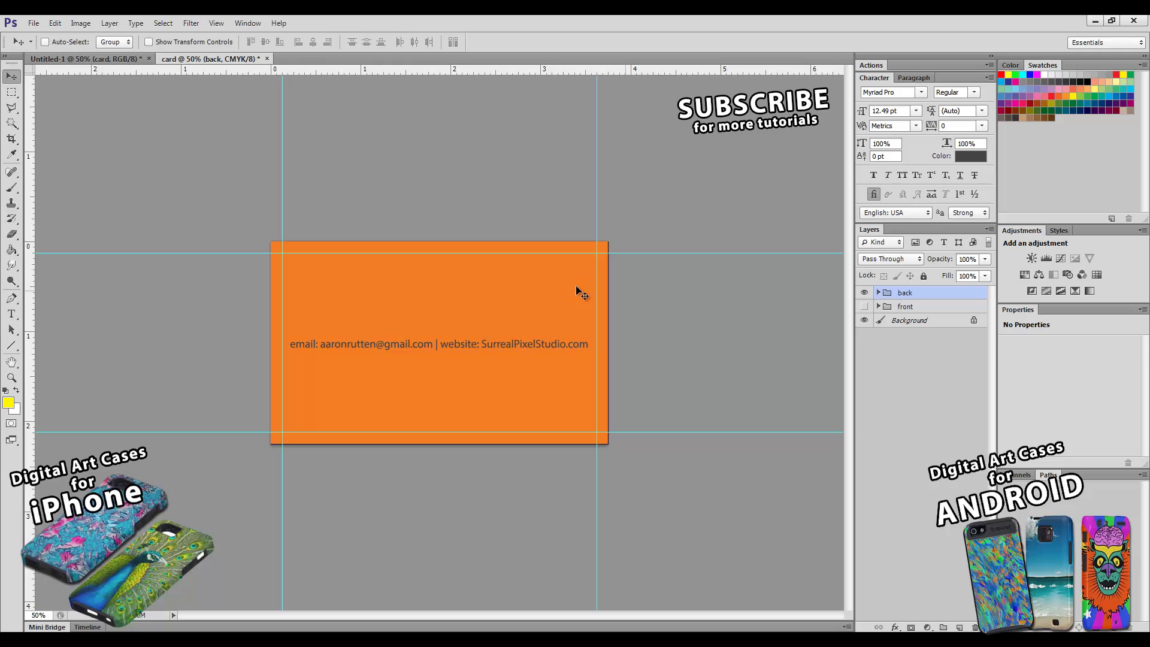
pyautogui.click(33, 23)
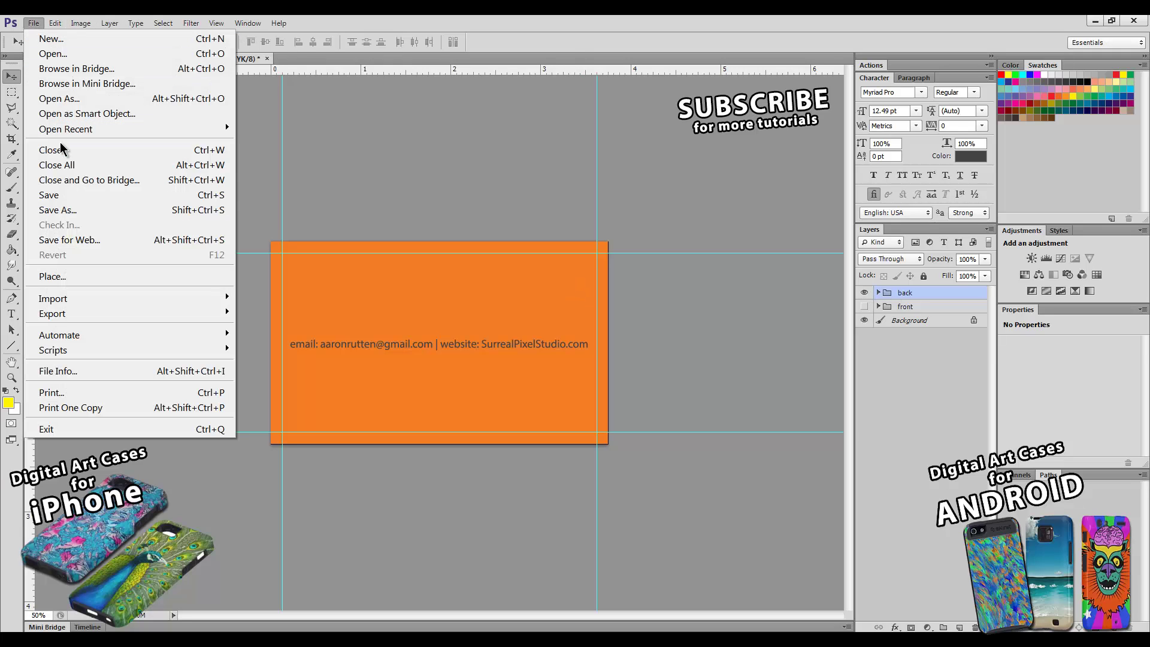
pyautogui.click(68, 211)
pyautogui.click(547, 357)
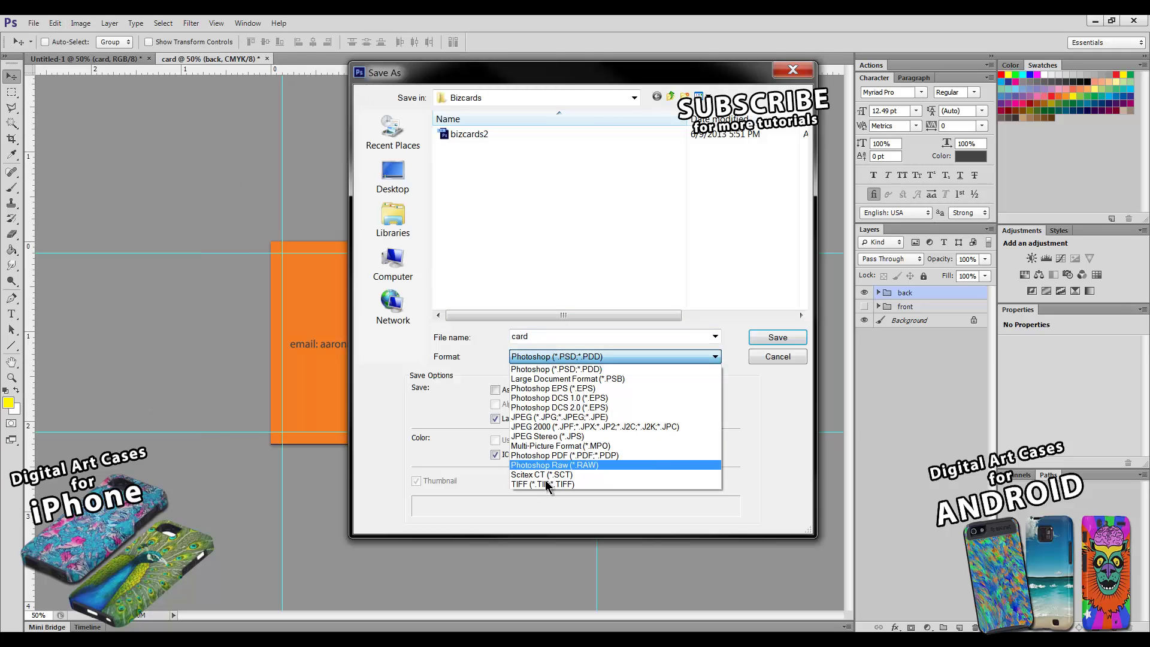
pyautogui.click(553, 482)
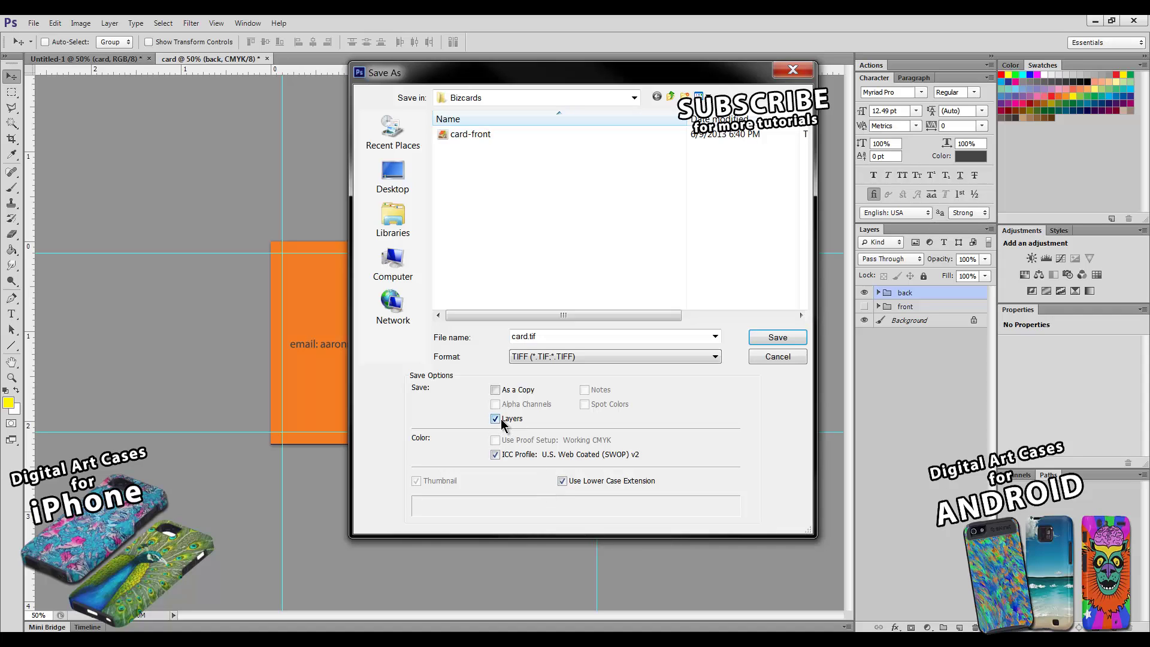
pyautogui.click(495, 419)
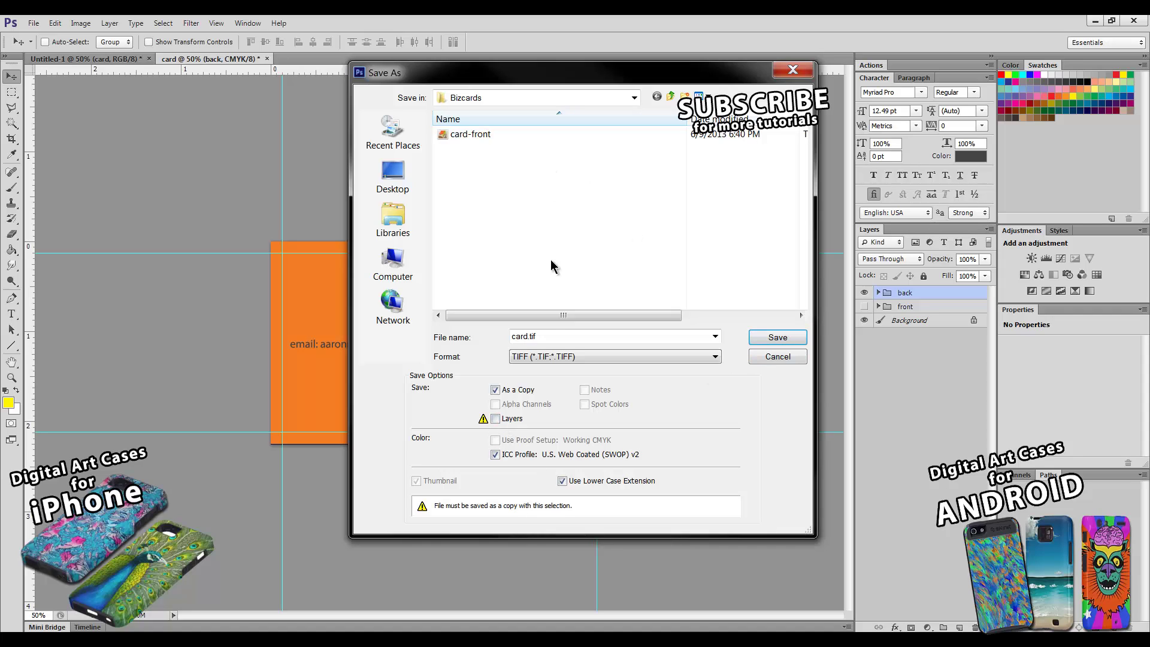
pyautogui.doubleClick(527, 337)
pyautogui.click(527, 338)
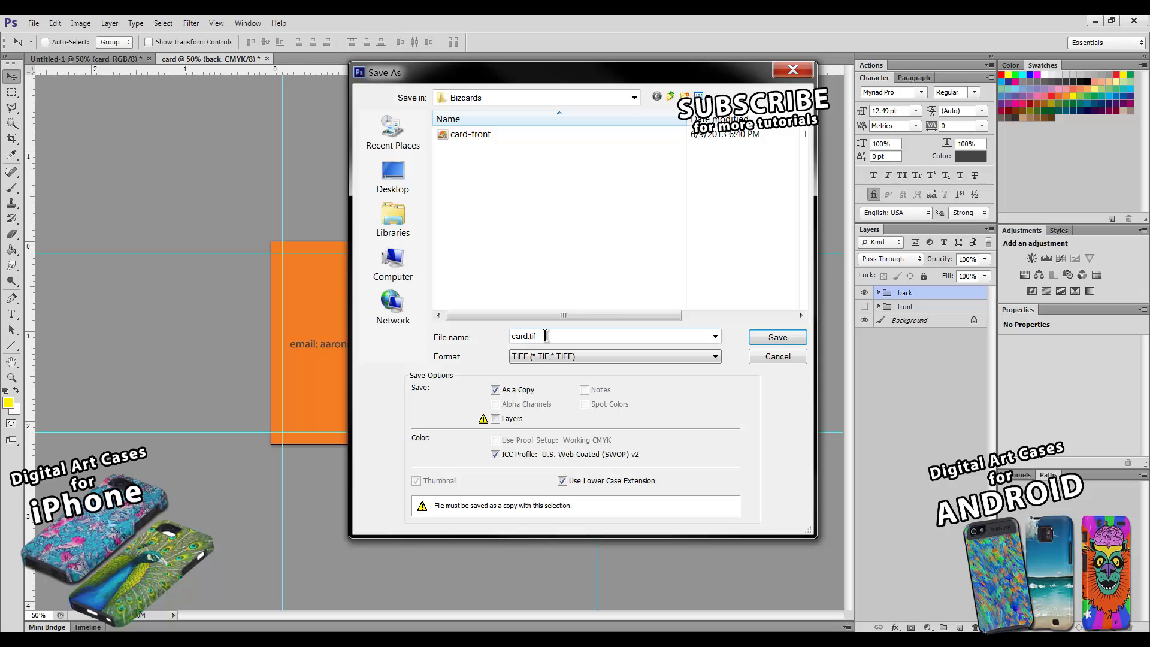
pyautogui.write('-back')
pyautogui.click(755, 337)
pyautogui.click(654, 150)
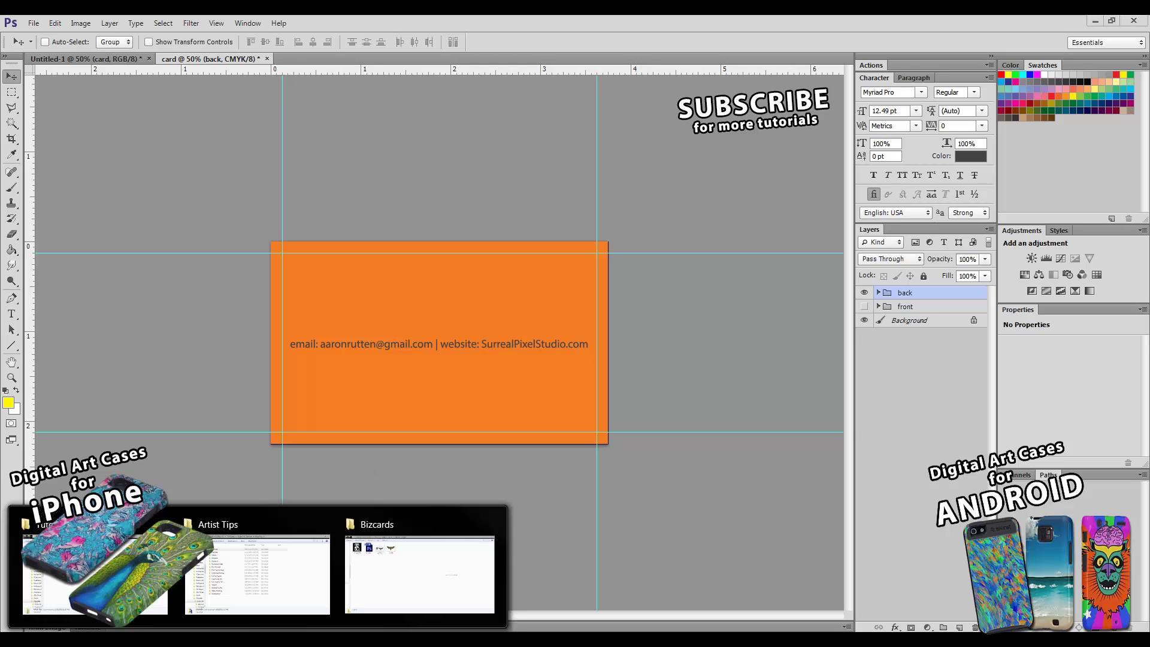
# - Preview card-back and card-front in the Bizcards folder window
pyautogui.click(371, 573)
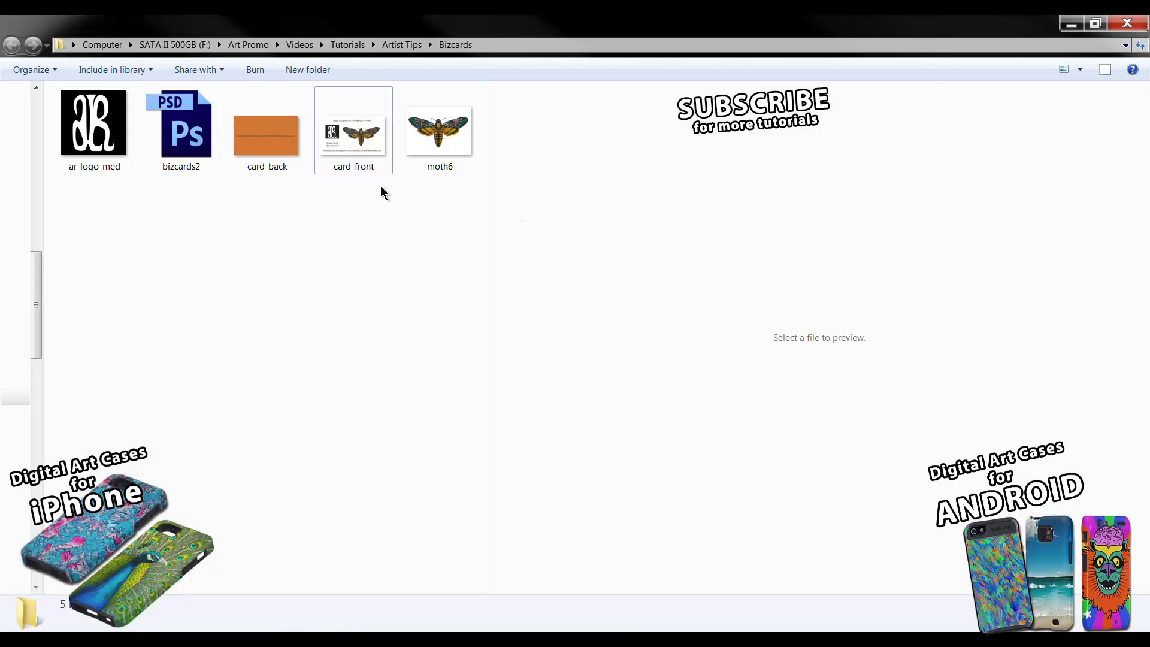
pyautogui.click(281, 155)
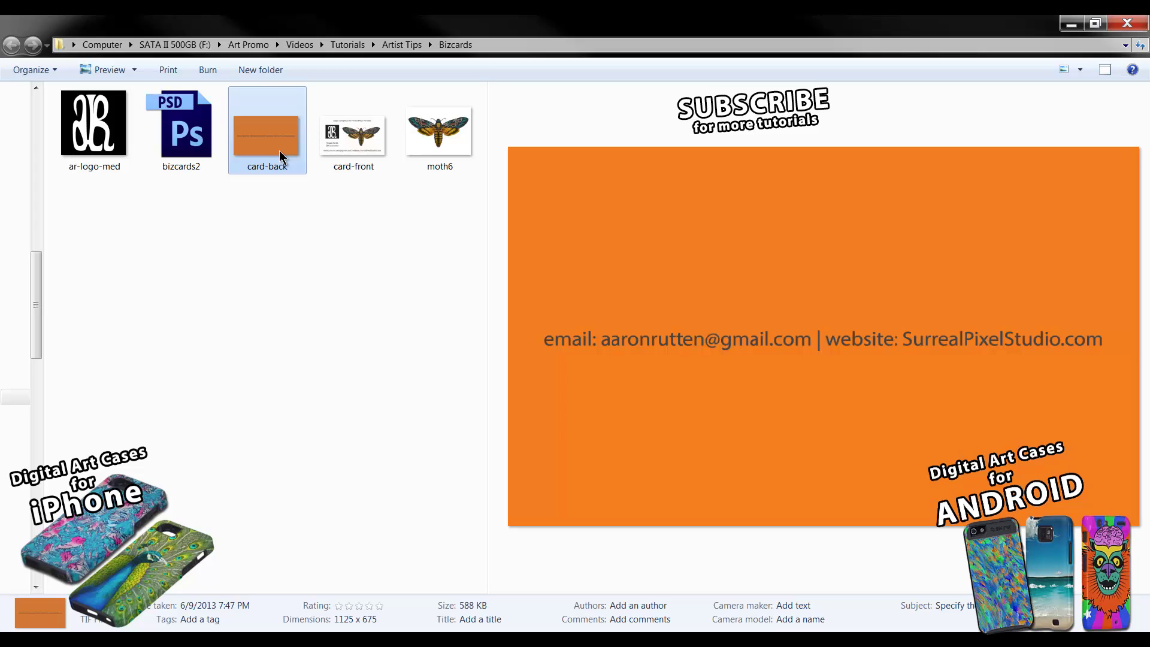
pyautogui.click(360, 151)
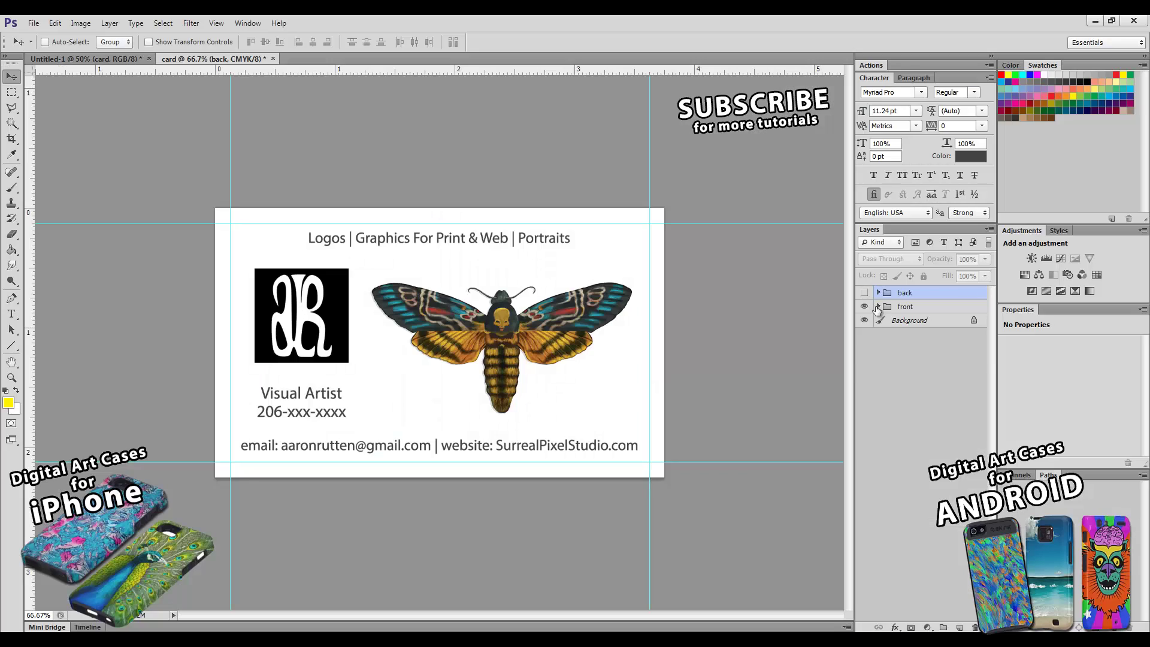
# - In front > info, nudge the Logos | Graphics headline down and the email/website line up
pyautogui.click(878, 307)
pyautogui.click(889, 322)
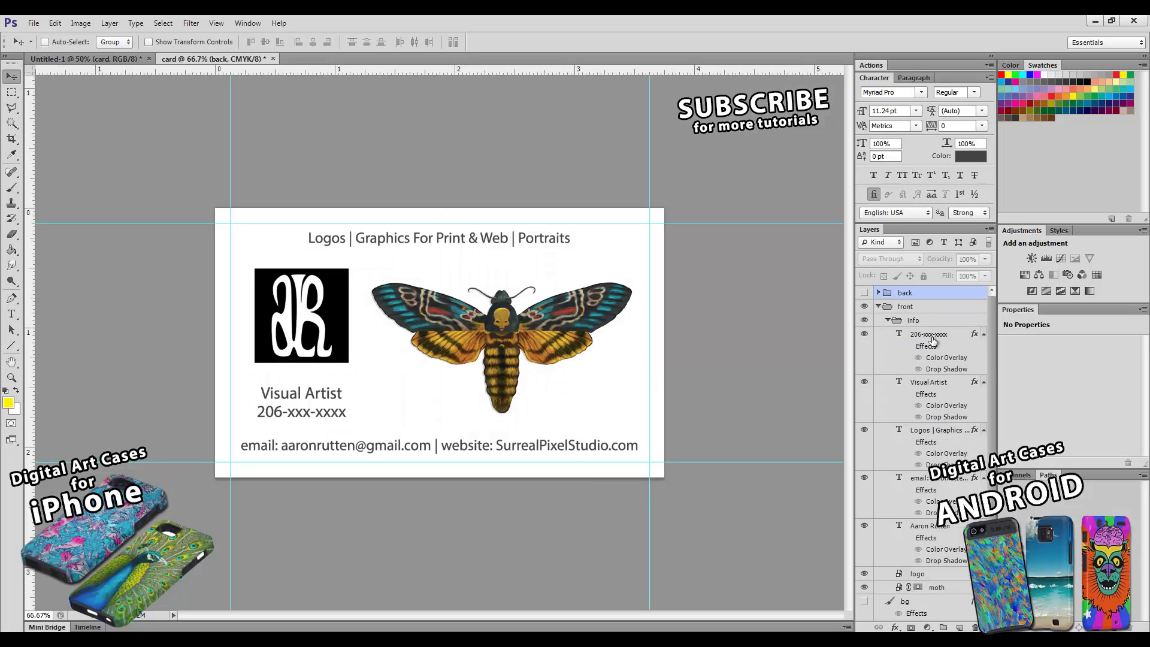
pyautogui.moveTo(991, 362); pyautogui.dragTo(991, 397)
pyautogui.click(943, 406)
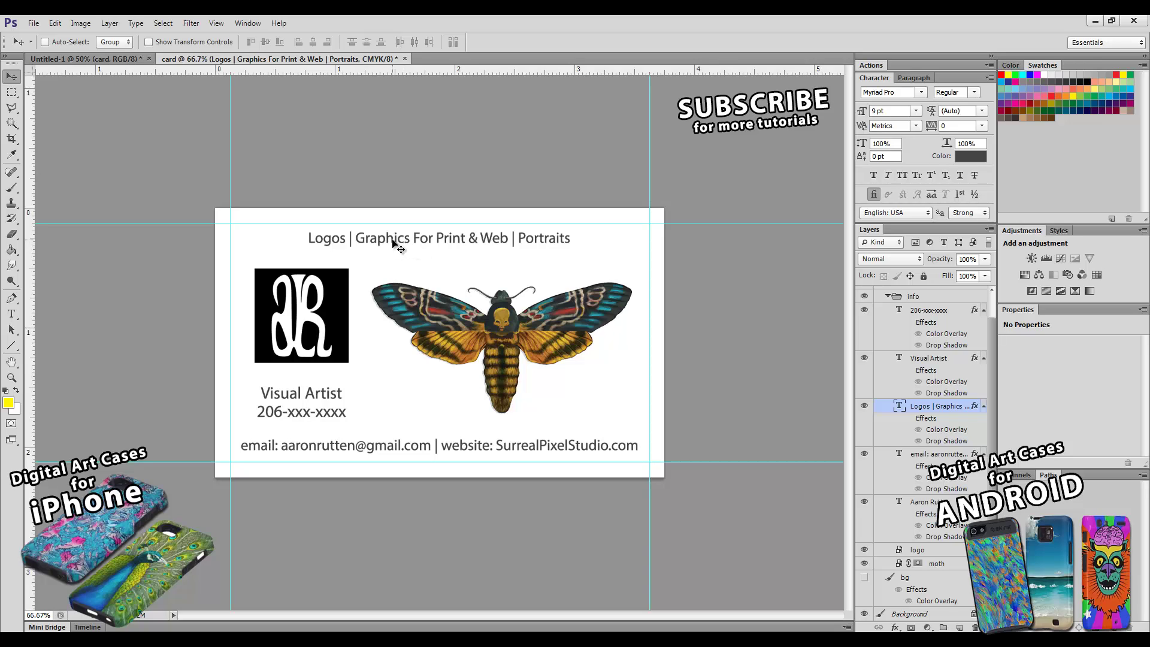
pyautogui.press('Down')
pyautogui.press('Down')
pyautogui.press('Down')
pyautogui.press('Down')
pyautogui.press('Down')
pyautogui.press('Down')
pyautogui.press('Down')
pyautogui.press('Down')
pyautogui.press('Down')
pyautogui.press('Down')
pyautogui.press('Down')
pyautogui.press('Down')
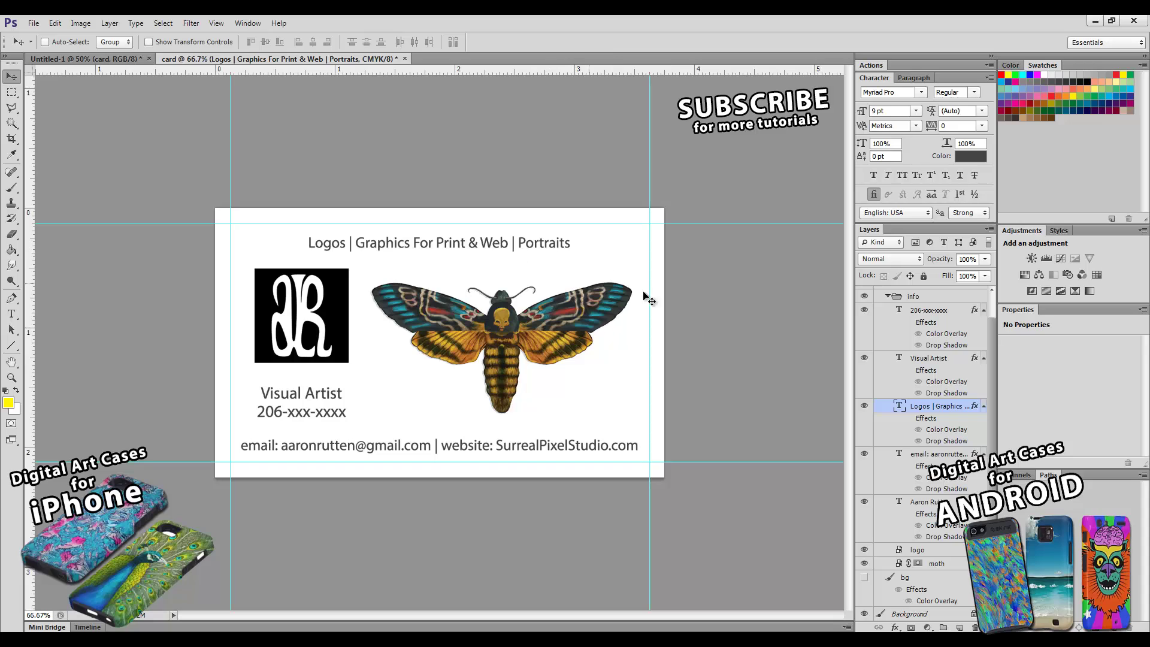
pyautogui.click(946, 454)
pyautogui.press('Up')
pyautogui.press('Up')
pyautogui.press('Up')
pyautogui.press('Up')
pyautogui.press('Up')
pyautogui.press('Up')
pyautogui.press('Up')
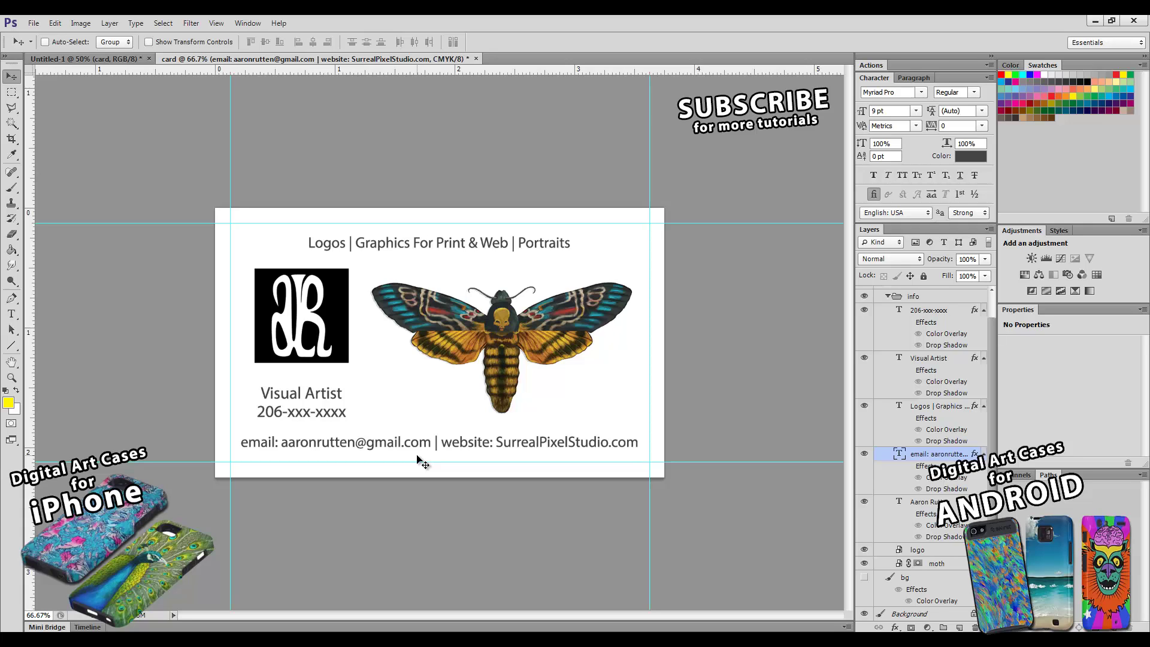
pyautogui.click(11, 314)
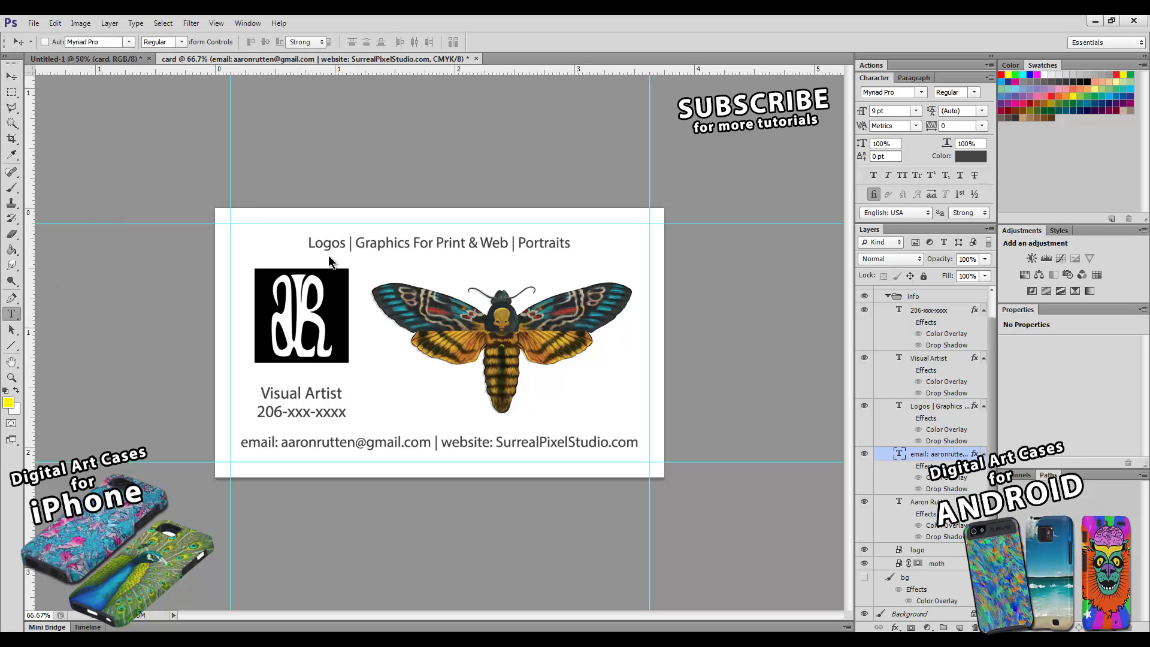
pyautogui.click(362, 241)
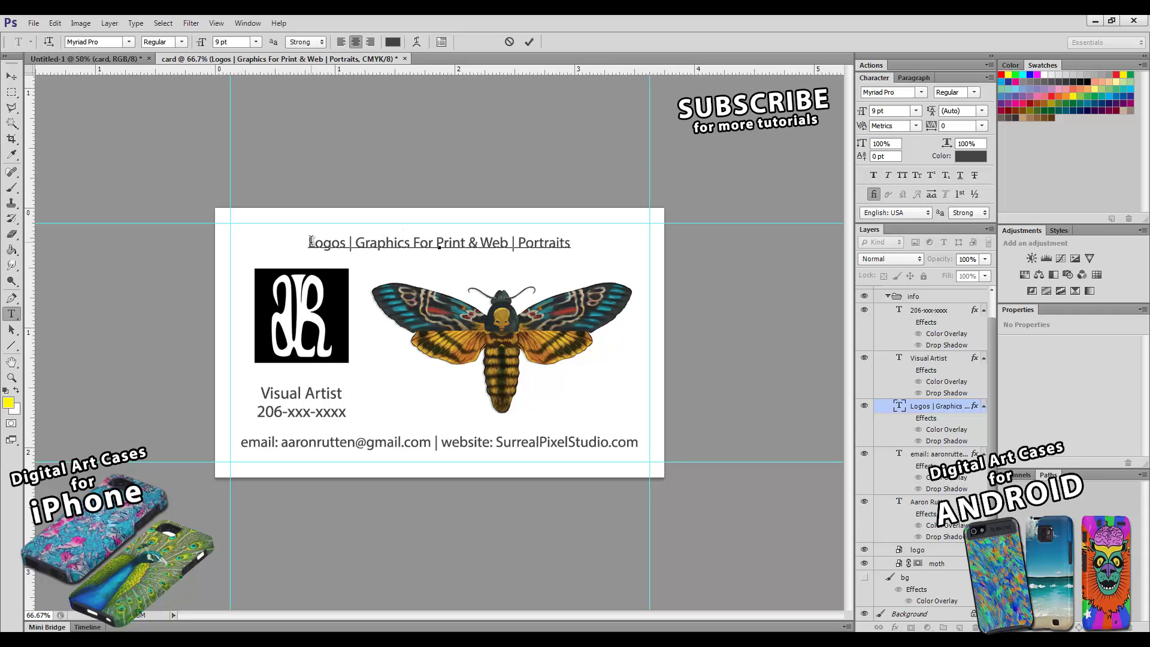
pyautogui.moveTo(308, 242); pyautogui.dragTo(577, 241)
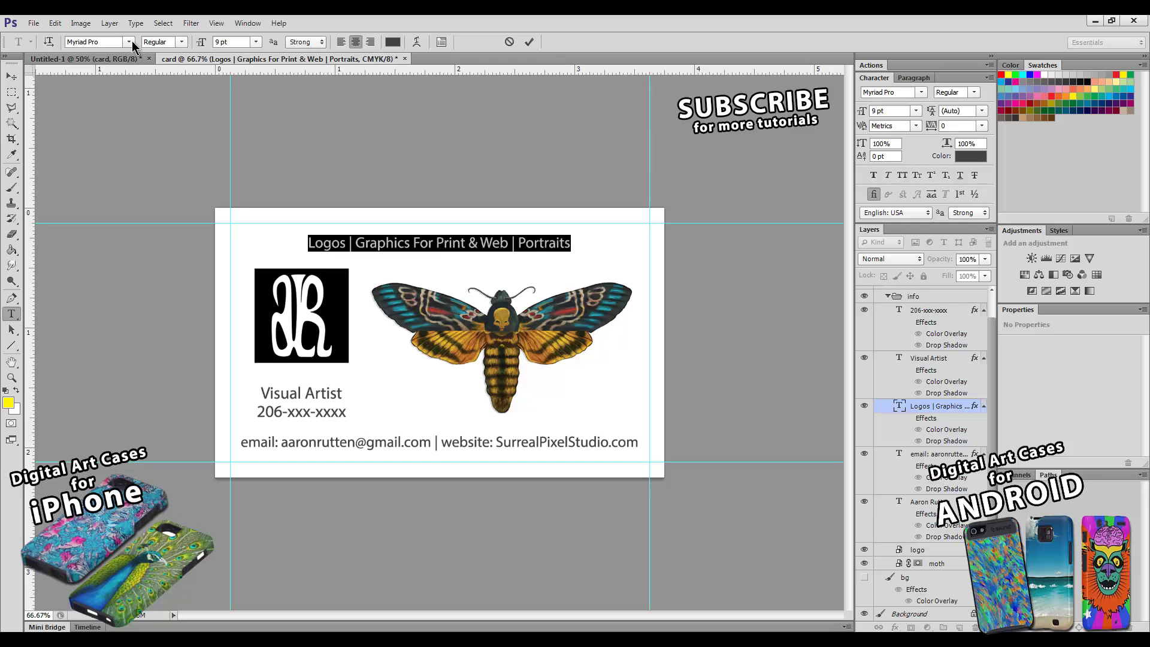
pyautogui.click(113, 42)
pyautogui.write('G')
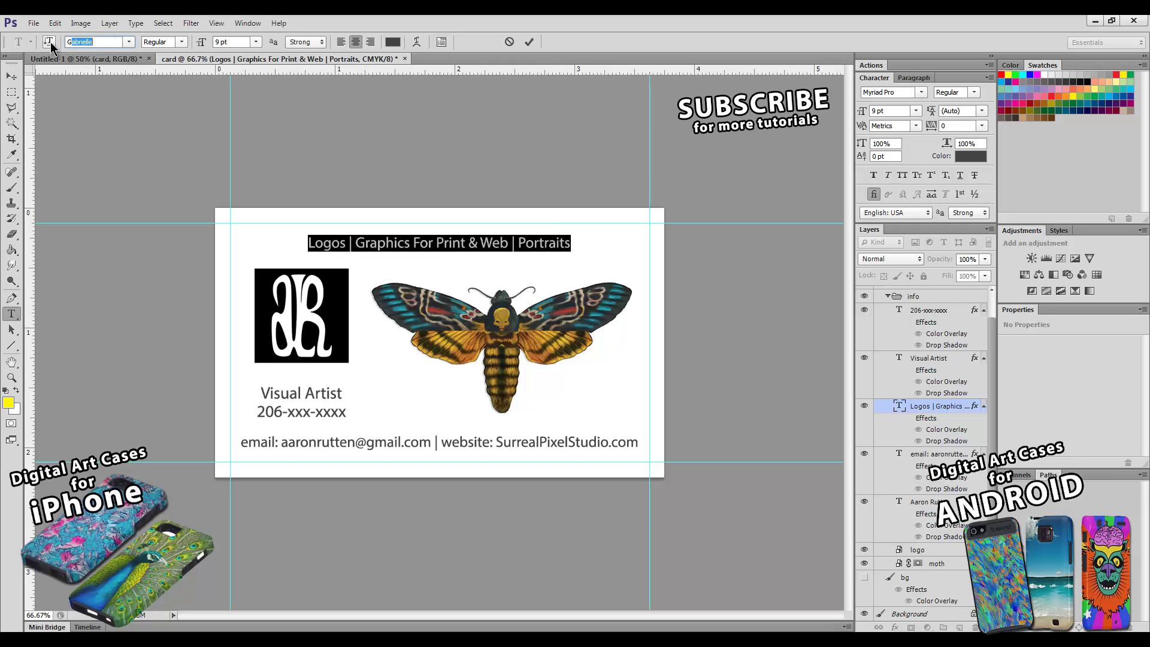
pyautogui.write('eorgia')
pyautogui.press('Return')
pyautogui.click(410, 248)
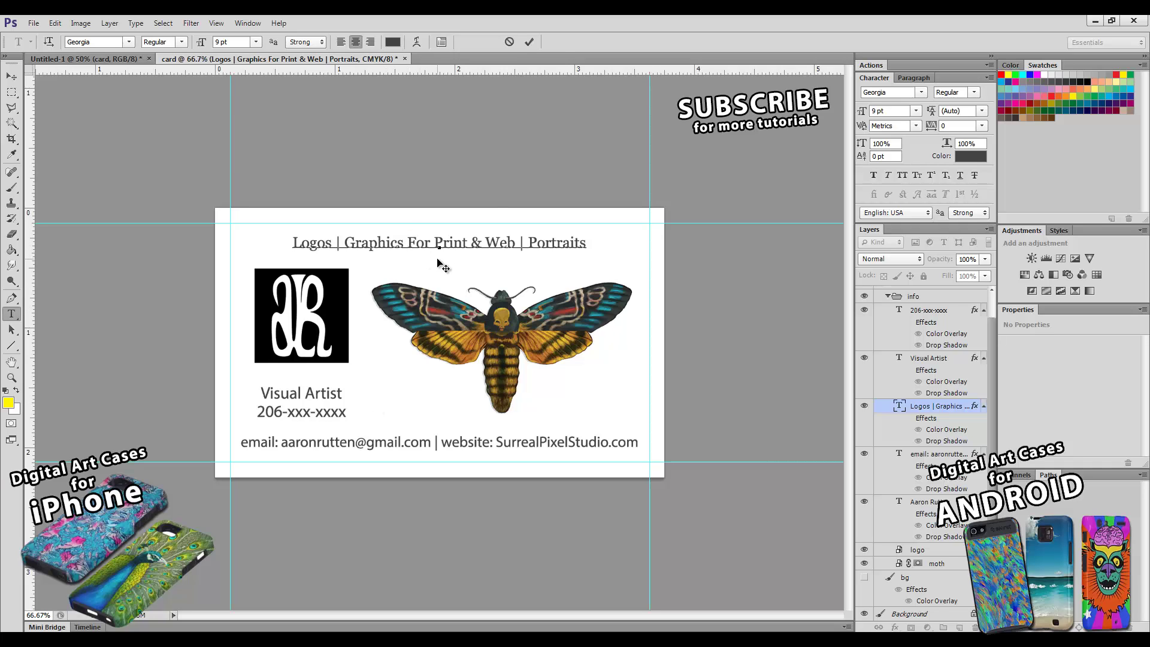
pyautogui.click(510, 41)
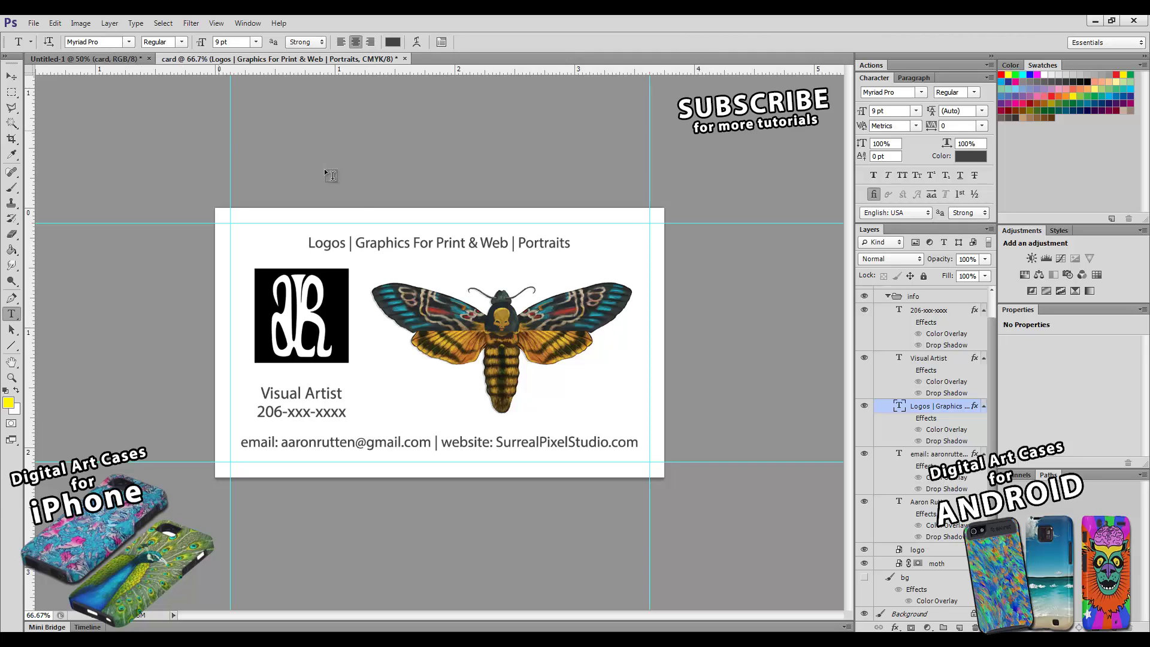
pyautogui.moveTo(310, 245)
pyautogui.mouseDown()
pyautogui.moveTo(569, 244)
pyautogui.moveTo(308, 249)
pyautogui.mouseUp()
pyautogui.click(343, 243)
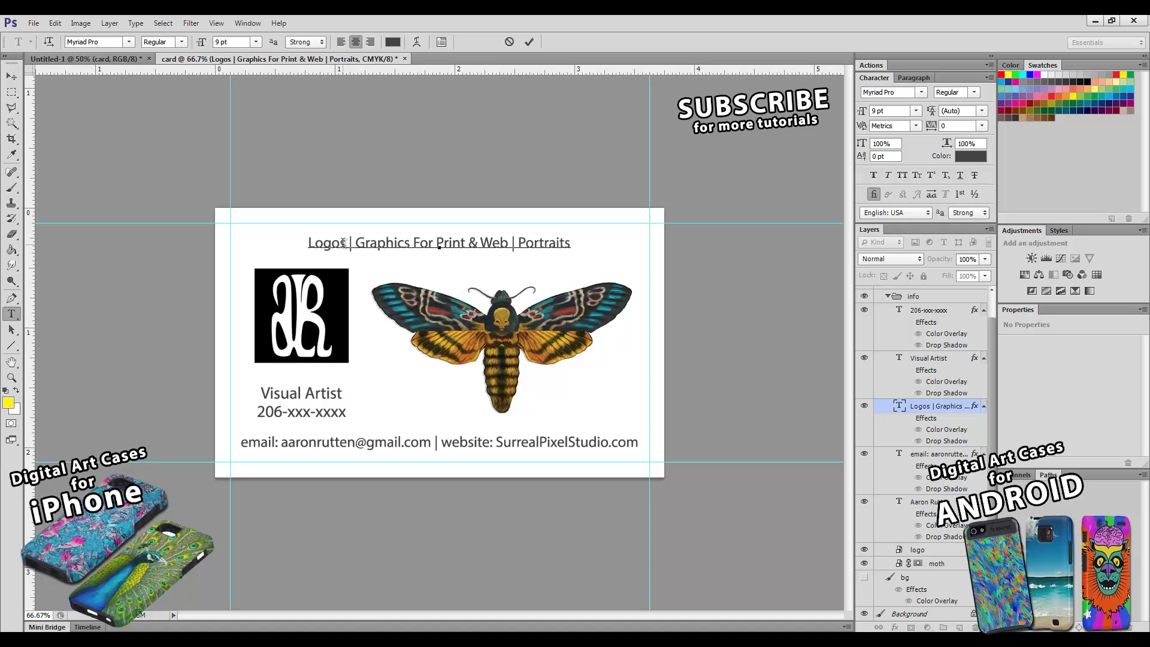
pyautogui.click(529, 42)
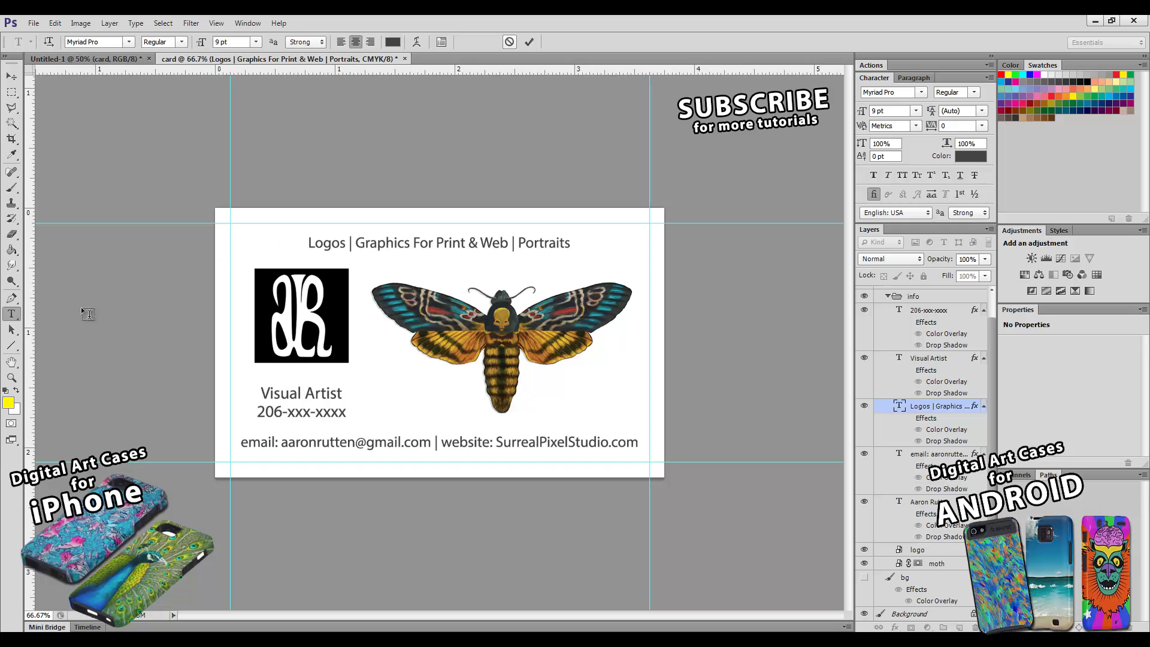
pyautogui.click(11, 377)
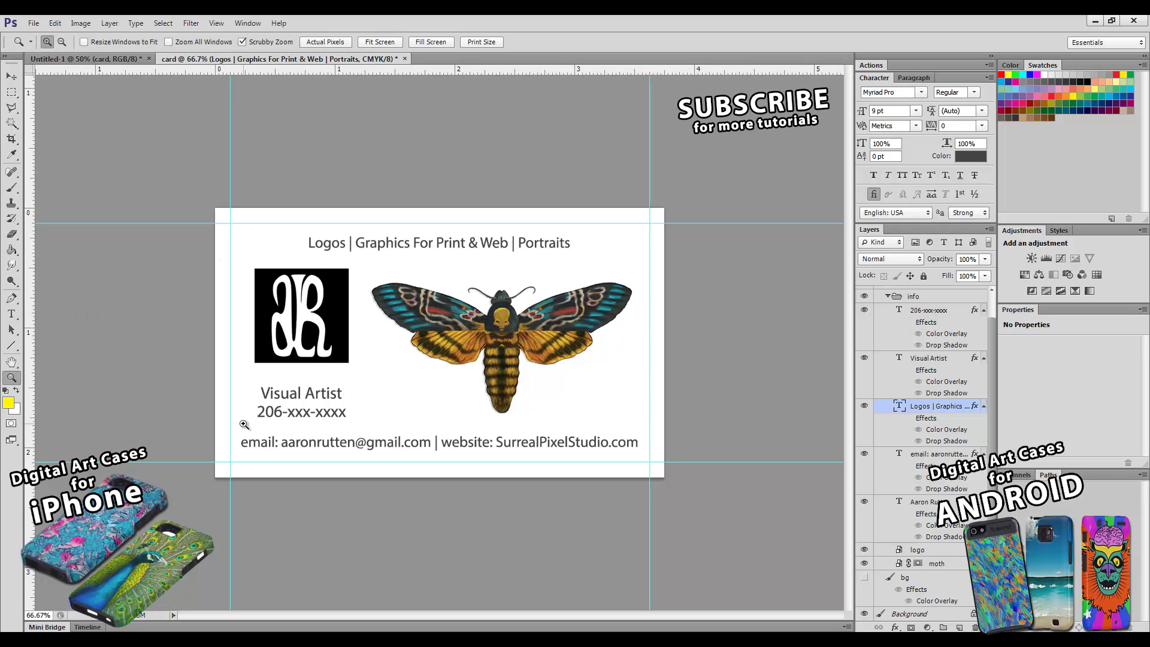